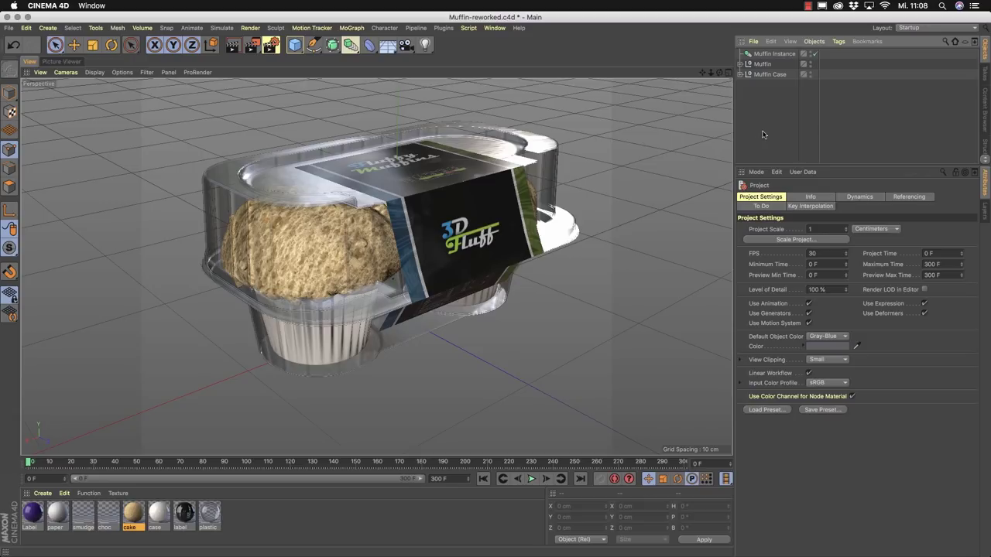
# Create a new project and add a torus with a ring radius of about 168 cm and pipe radius of about 58 cm.
pyautogui.click(8, 28)
pyautogui.click(31, 38)
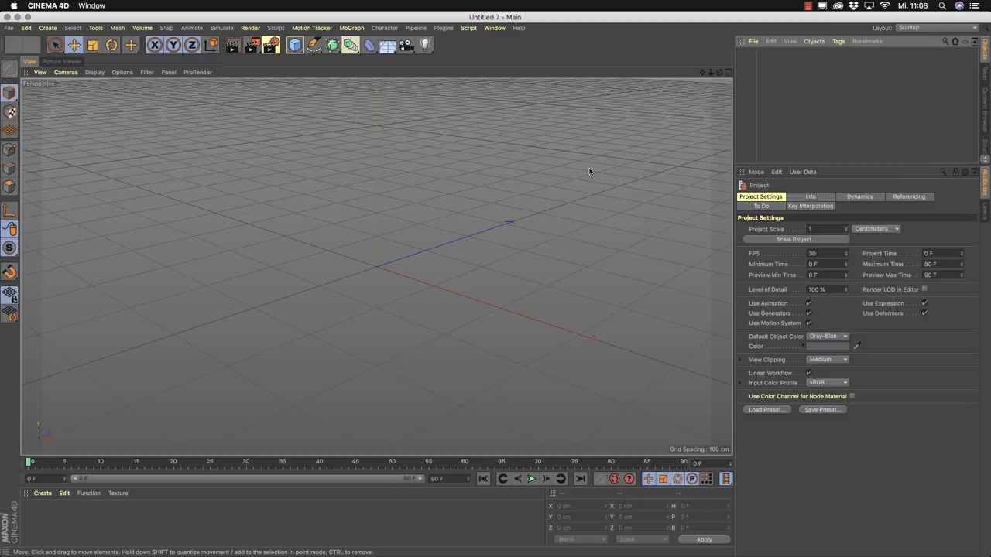
pyautogui.click(297, 51)
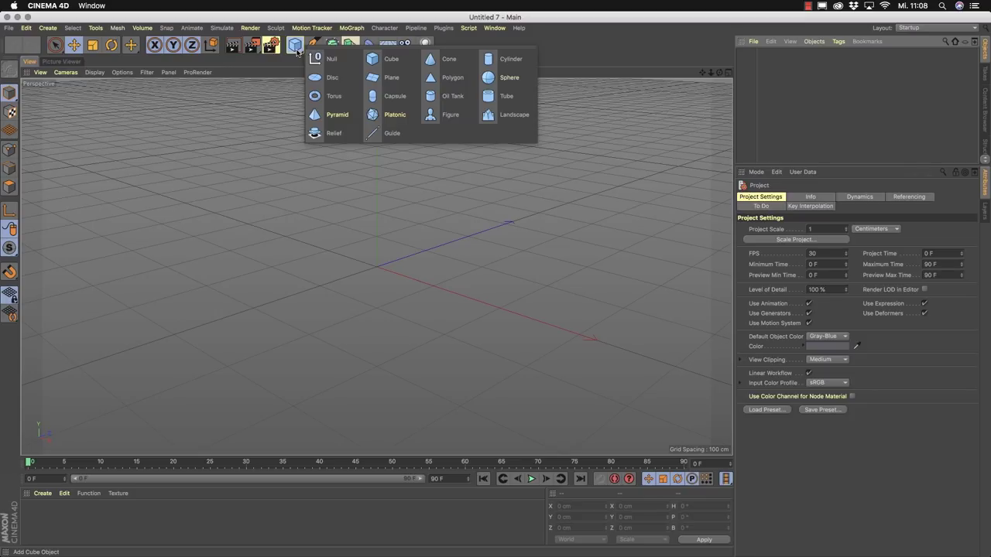
pyautogui.click(322, 102)
pyautogui.moveTo(490, 314); pyautogui.dragTo(465, 296)
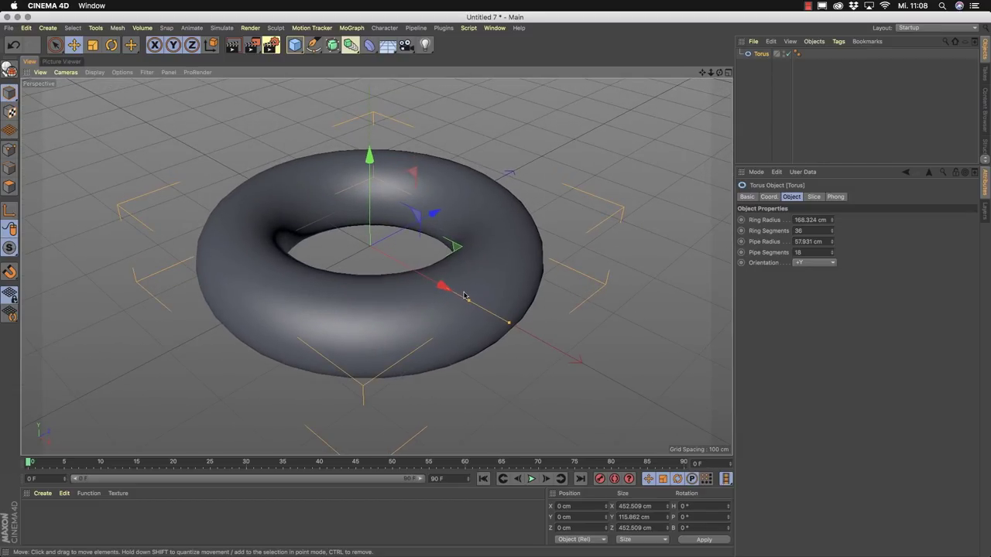
# Add a Volume Builder to the scene and make the torus its child.
pyautogui.click(143, 28)
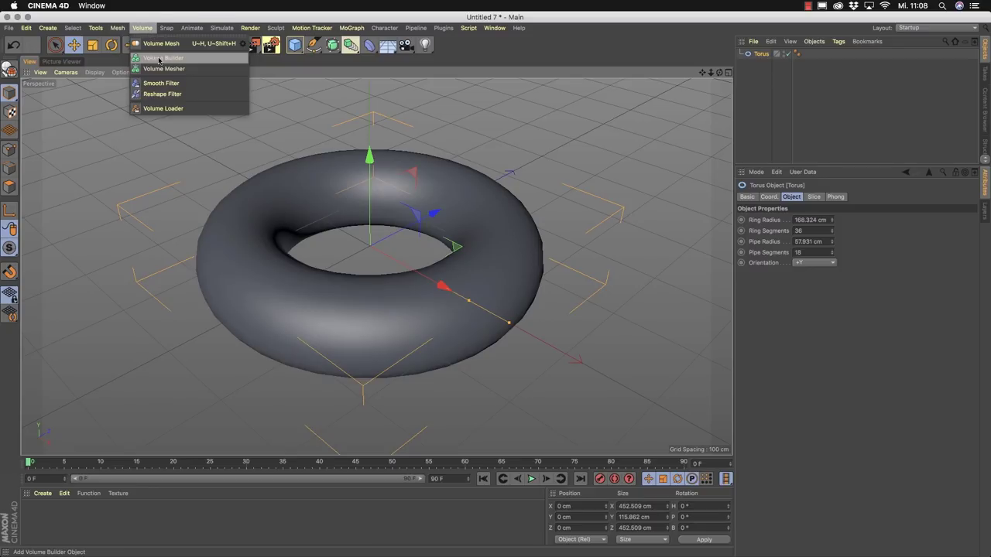
pyautogui.click(350, 45)
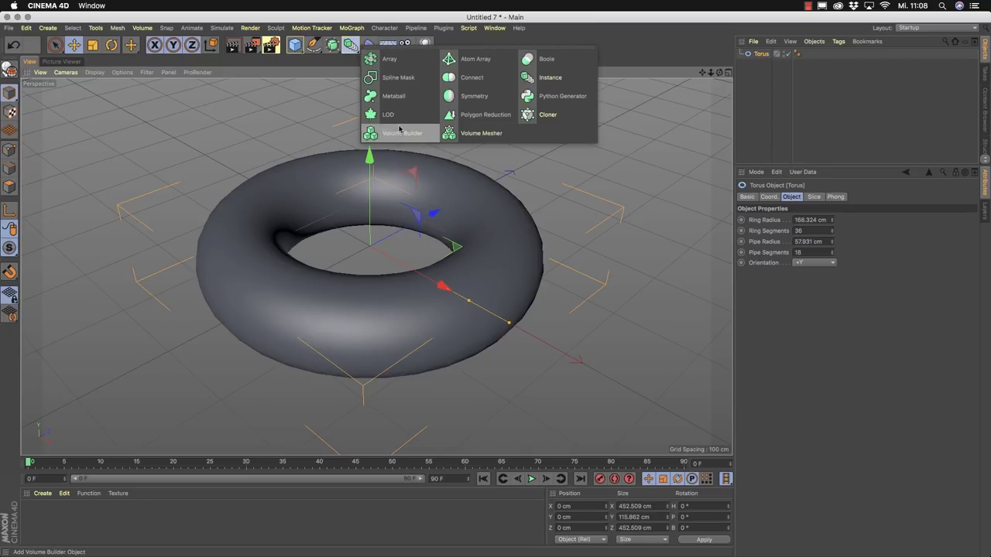
pyautogui.click(399, 133)
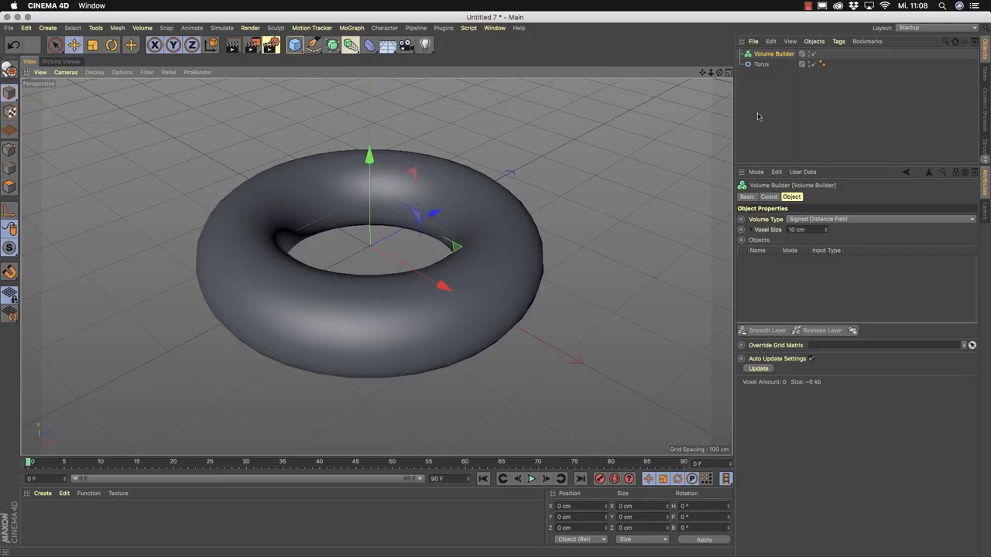
pyautogui.click(748, 67)
pyautogui.moveTo(748, 67); pyautogui.dragTo(766, 55)
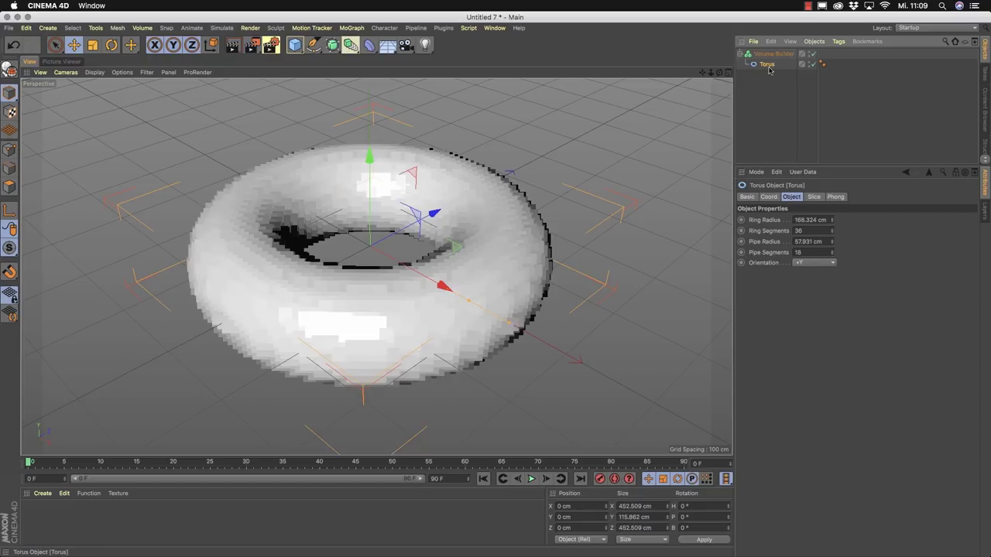
# Try linking the unparented torus in the Volume Builder's object list, and make it a child of the builder again.
pyautogui.moveTo(768, 70); pyautogui.dragTo(749, 85)
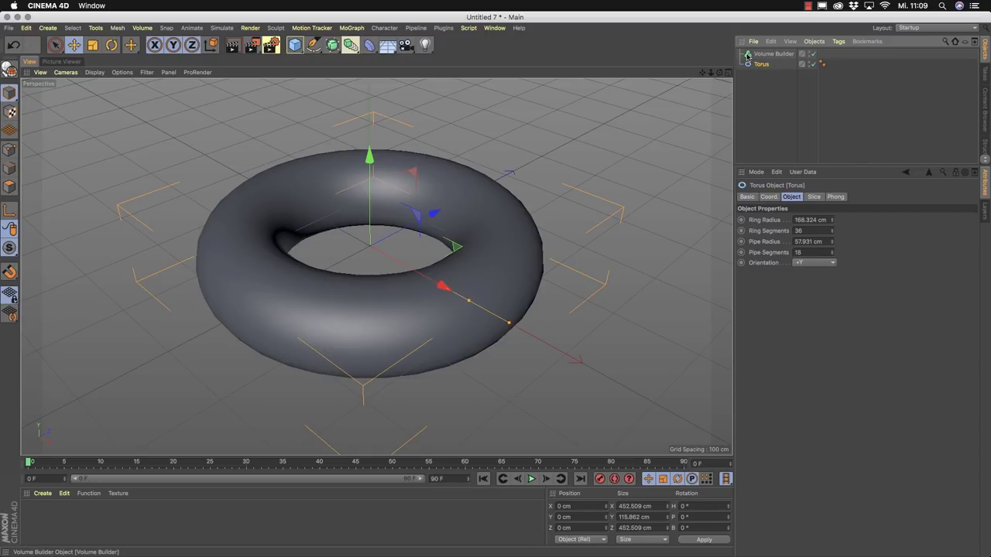
pyautogui.click(758, 56)
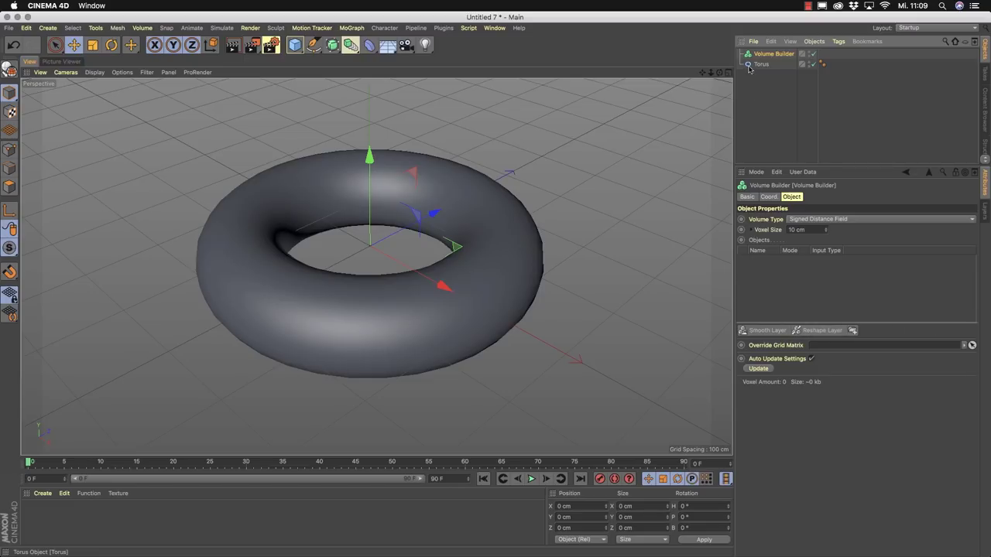
pyautogui.moveTo(757, 65); pyautogui.dragTo(767, 269)
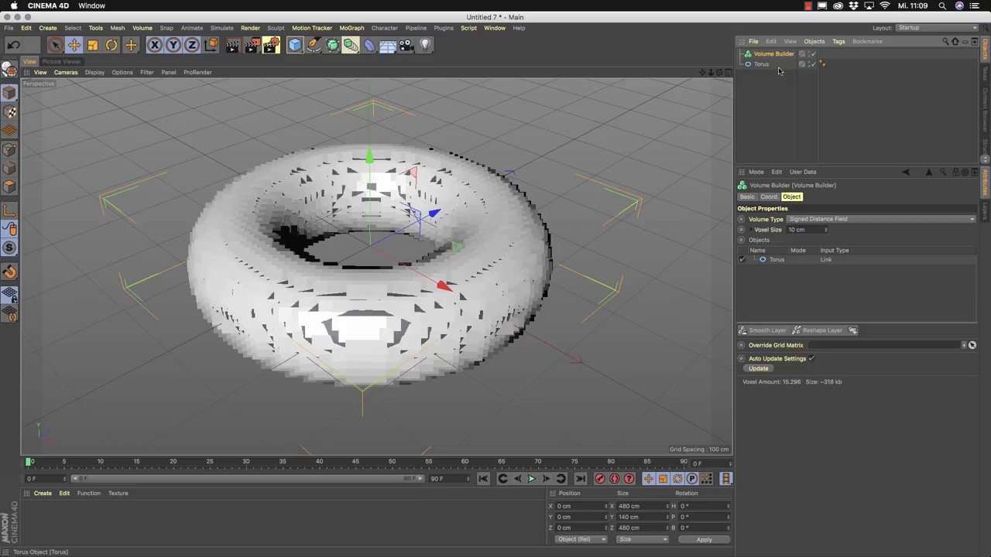
pyautogui.moveTo(768, 65); pyautogui.dragTo(760, 57)
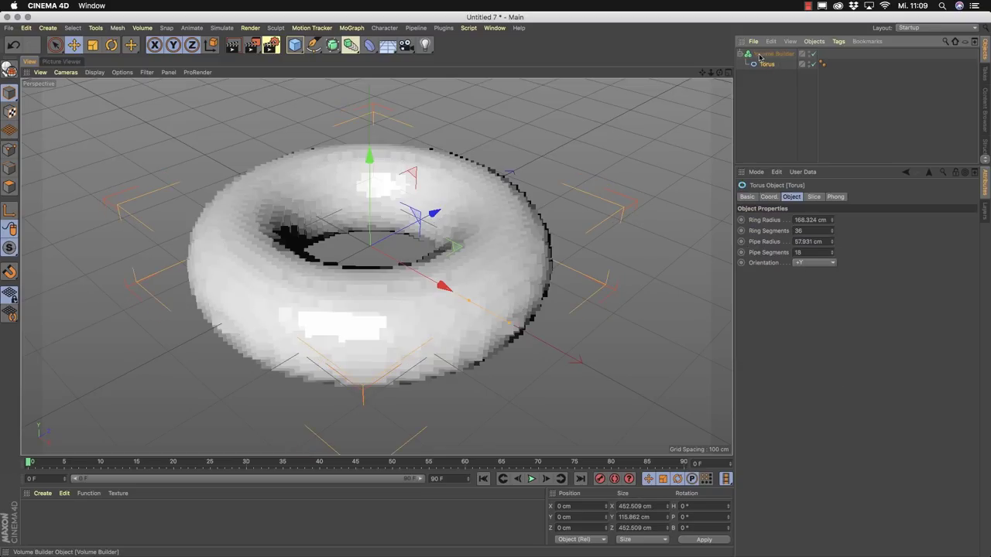
pyautogui.click(775, 55)
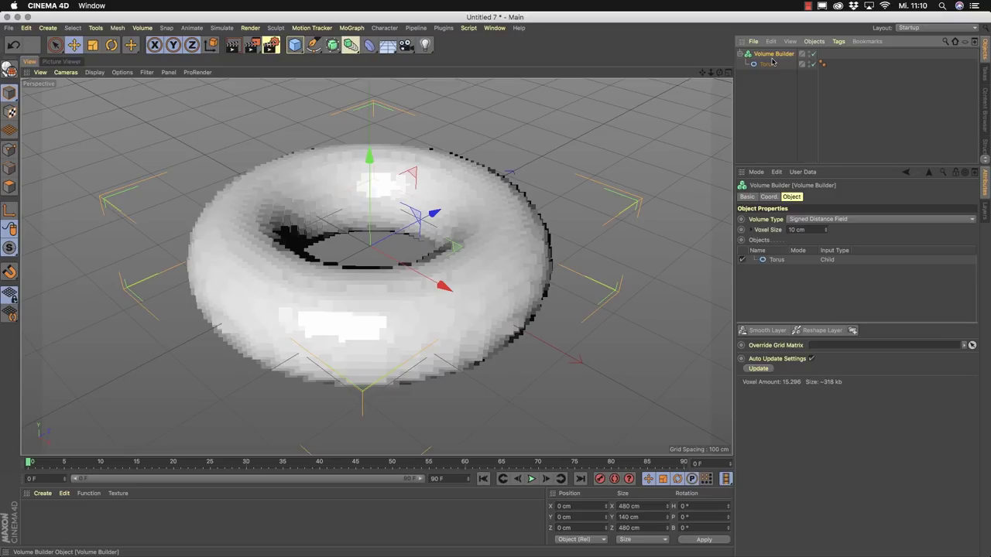
# Render the active view to check the voxel torus, and clear the render and the selection.
pyautogui.keyDown('alt'); pyautogui.moveTo(381, 328); pyautogui.dragTo(426, 339); pyautogui.keyUp('alt')
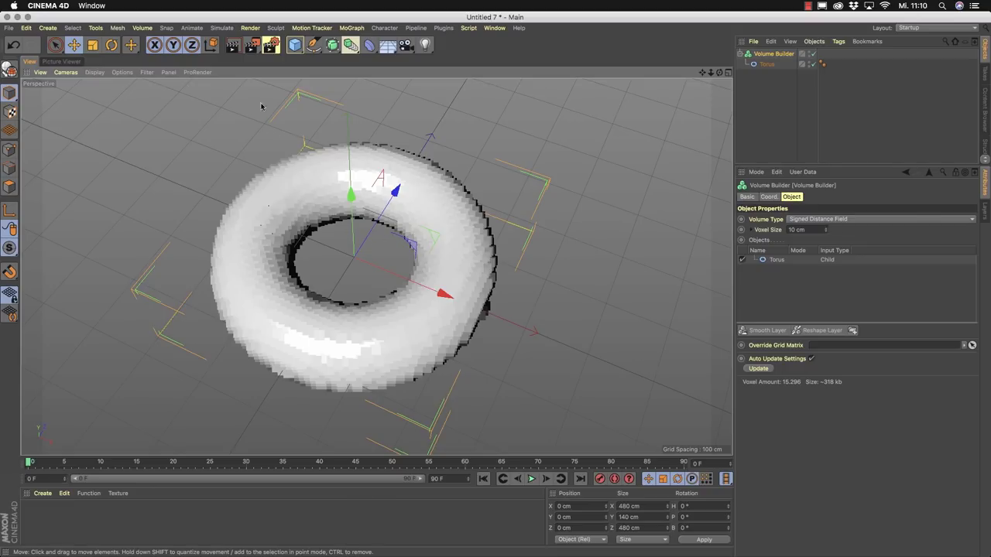
pyautogui.click(232, 48)
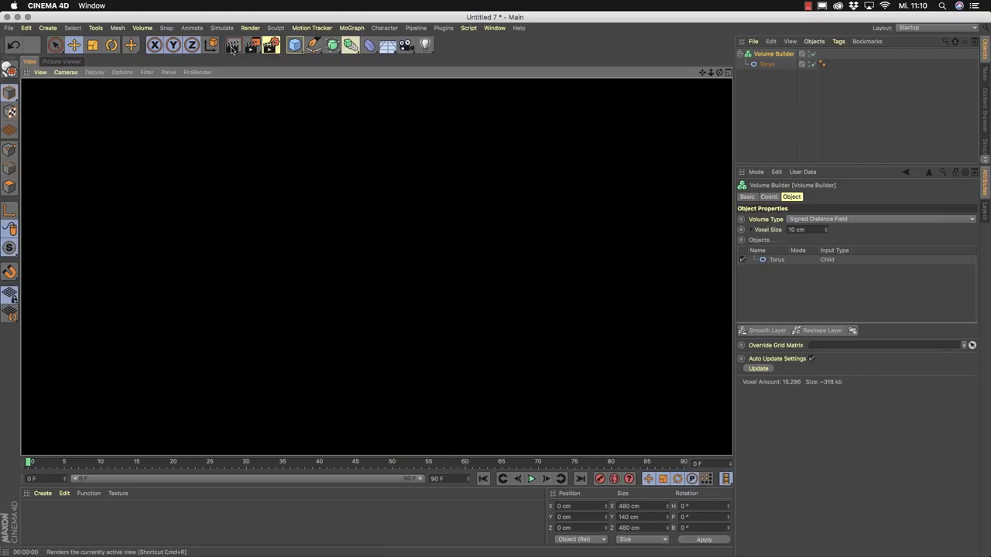
pyautogui.click(566, 248)
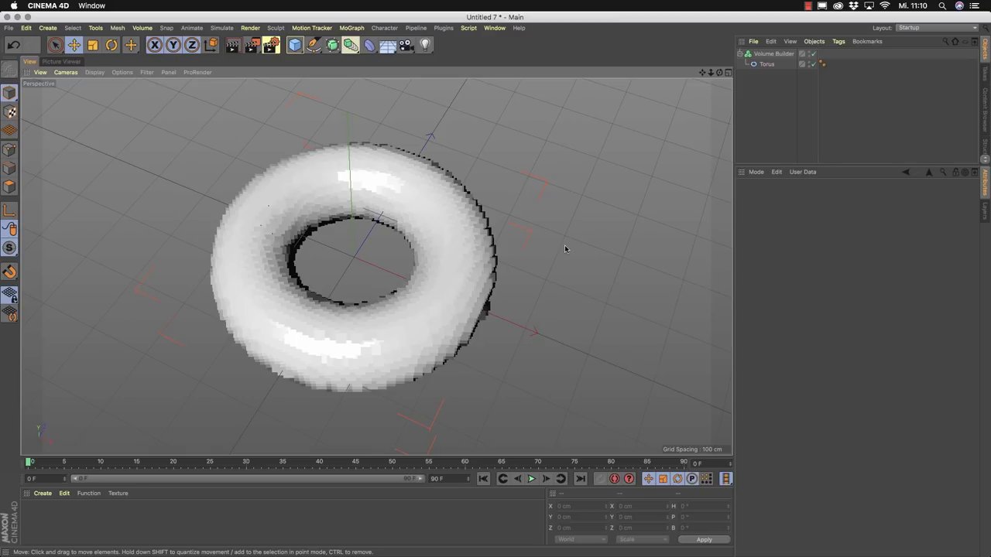
# Add a Volume Mesher and make the Volume Builder its child.
pyautogui.click(142, 29)
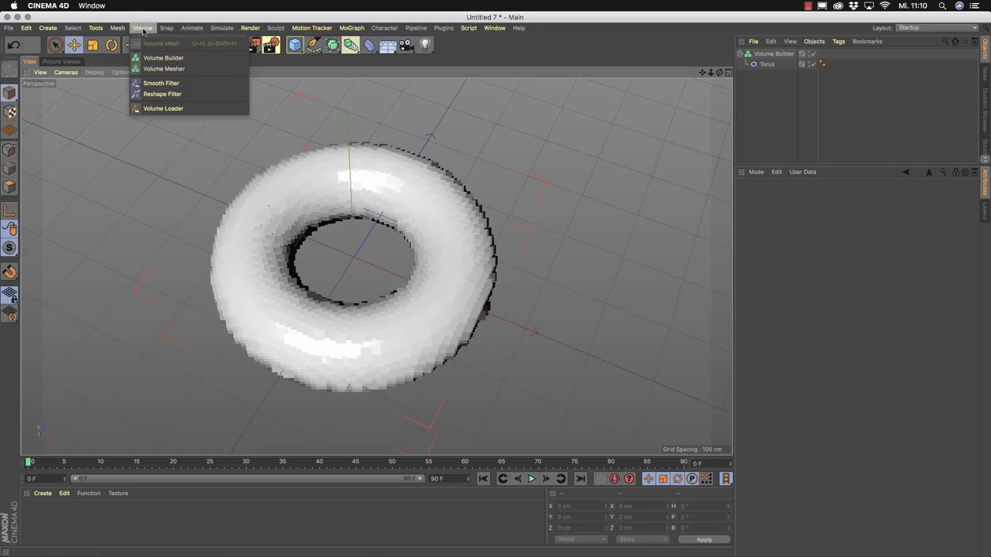
pyautogui.click(191, 71)
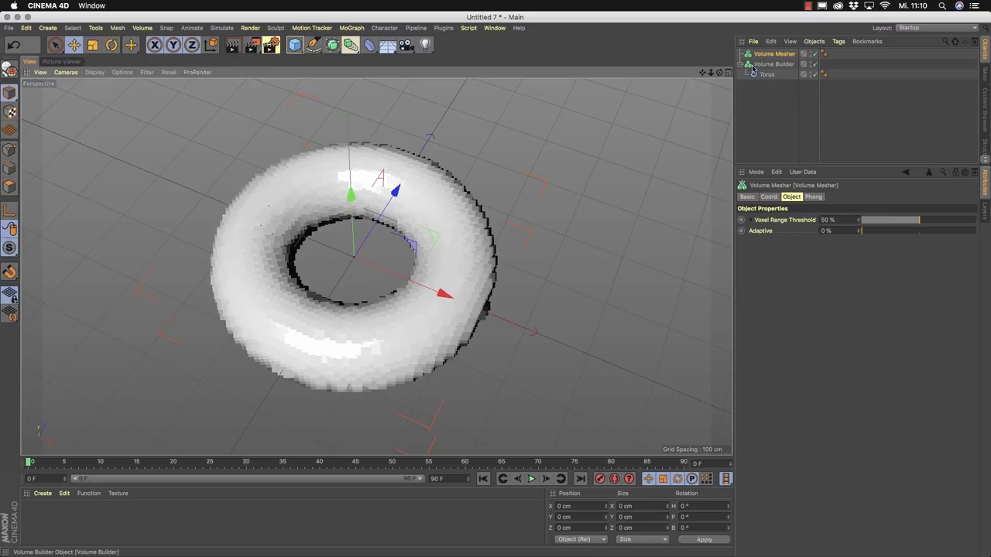
pyautogui.moveTo(750, 67); pyautogui.dragTo(772, 56)
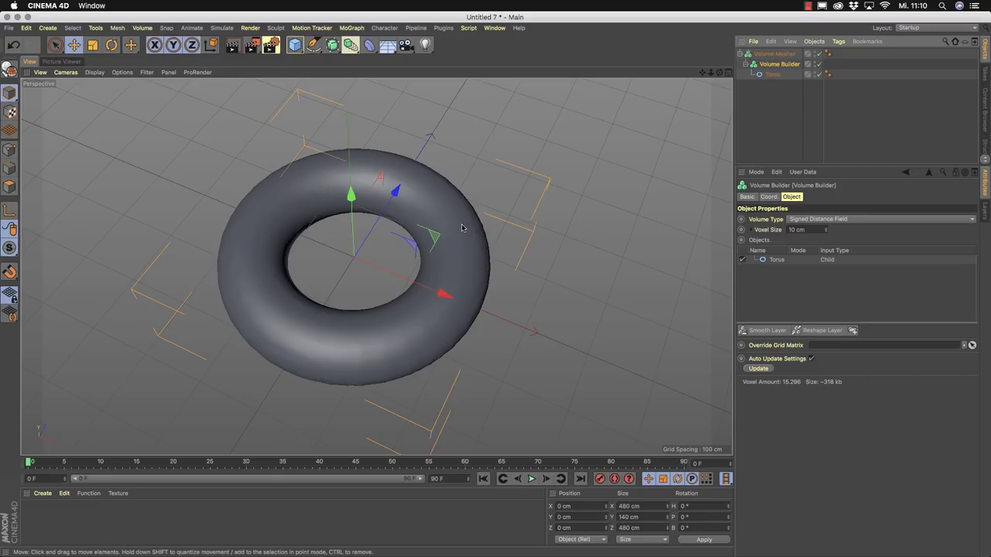
# Set the viewport display to Gouraud Shading (Lines) and render the view of the meshed torus.
pyautogui.click(94, 72)
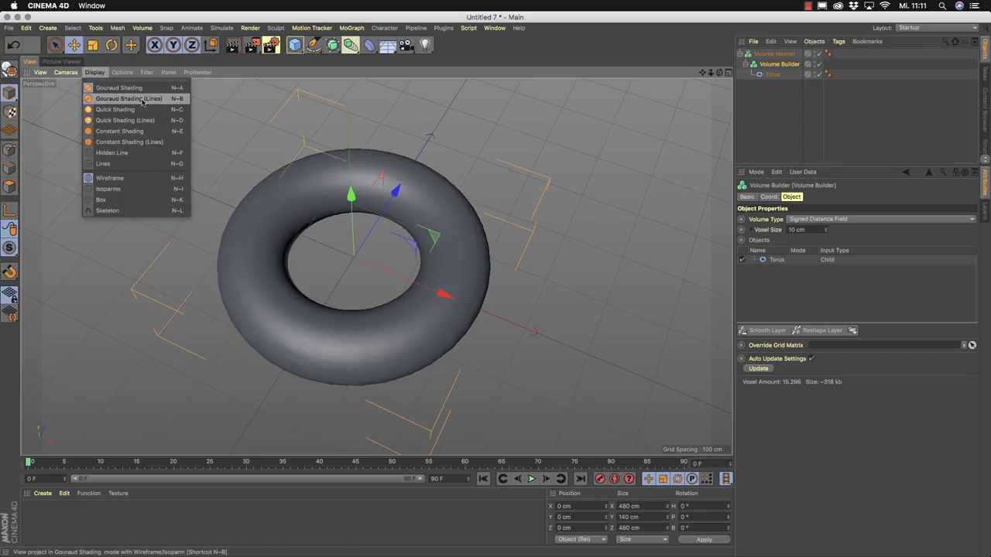
pyautogui.click(143, 100)
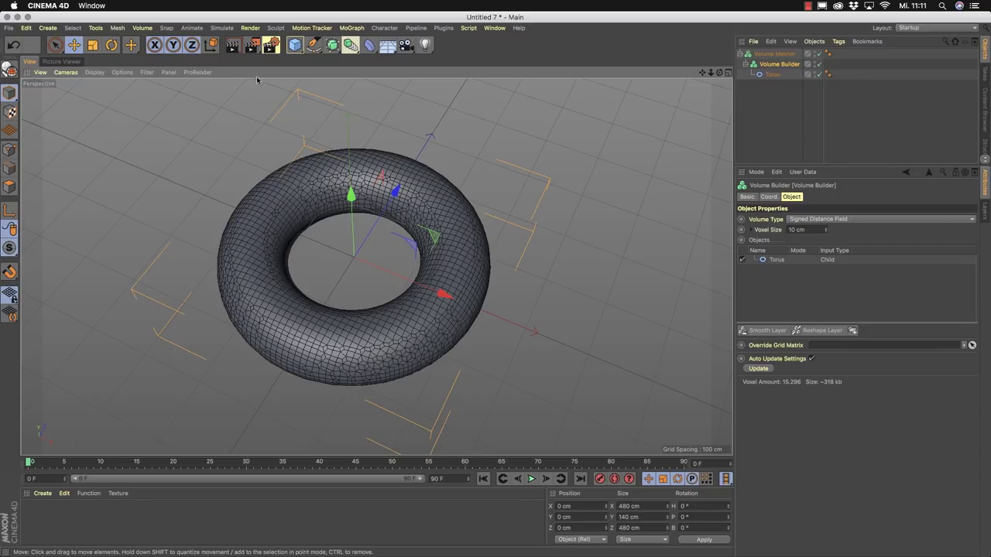
pyautogui.click(232, 45)
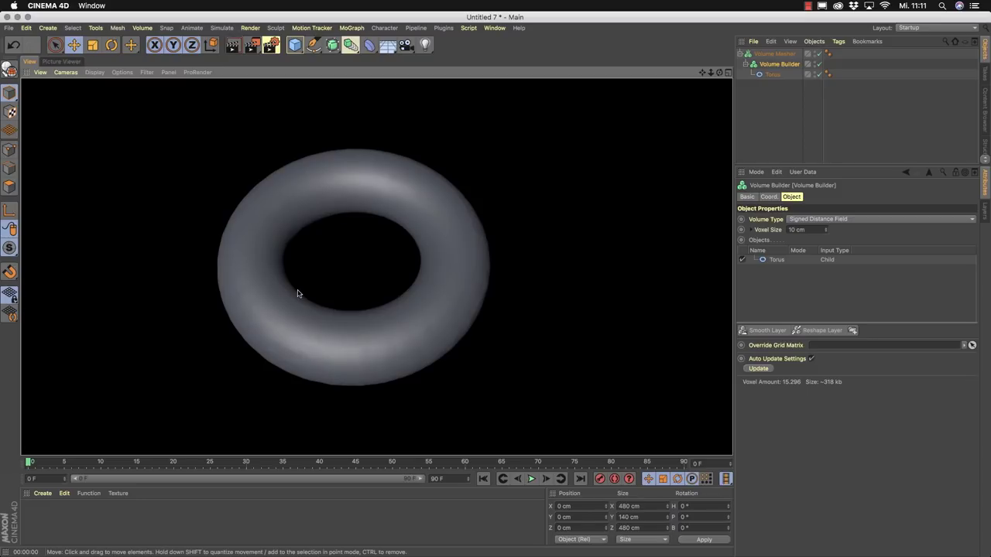
pyautogui.click(759, 67)
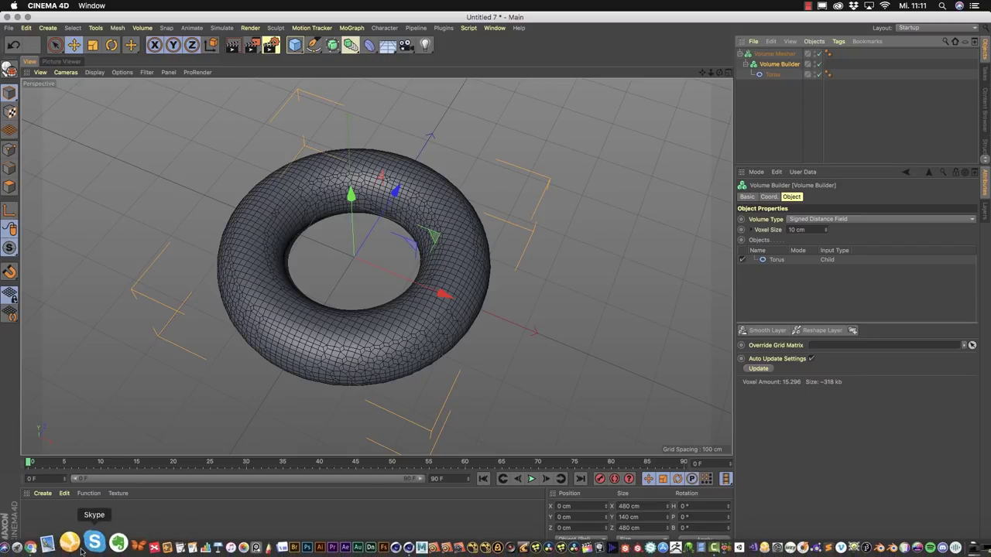
# Switch to Chrome to look through the OpenVDB home page, and return to Cinema 4D.
pyautogui.click(53, 544)
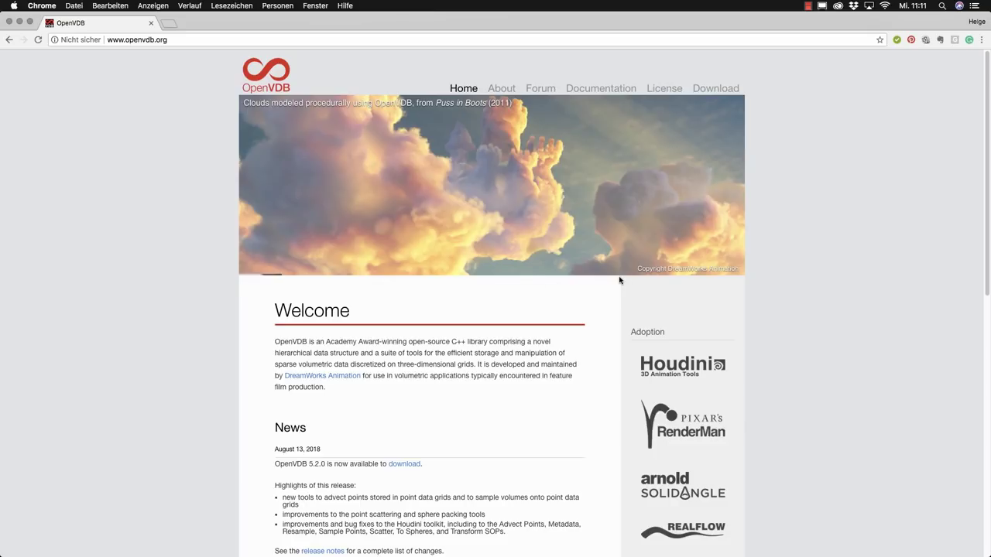
pyautogui.scroll(-1, 618, 280)
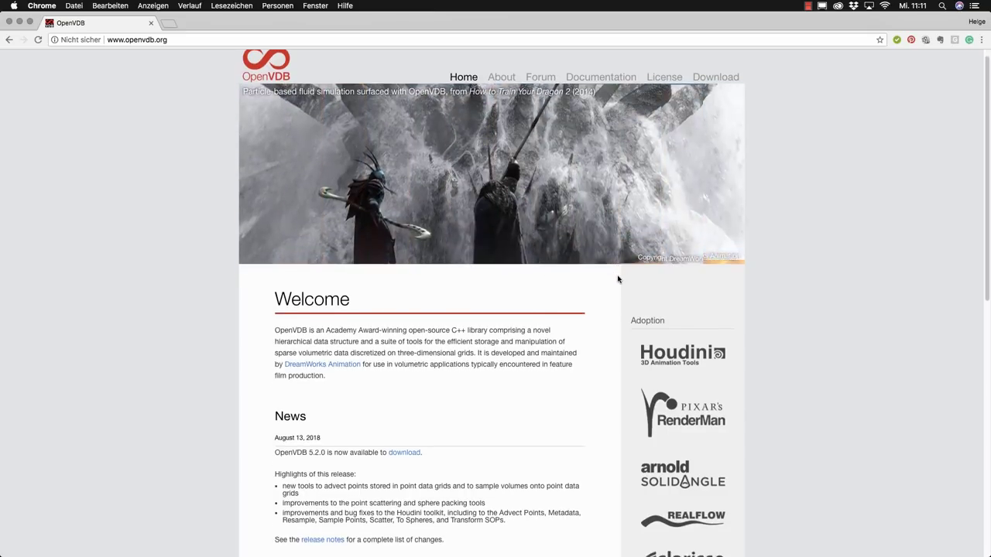
pyautogui.scroll(-3, 619, 280)
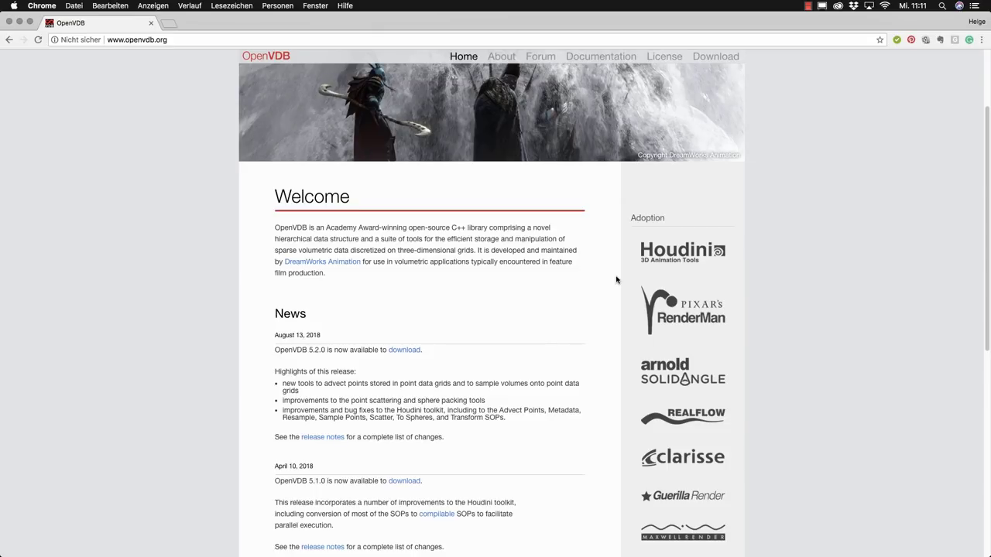
pyautogui.scroll(3, 617, 279)
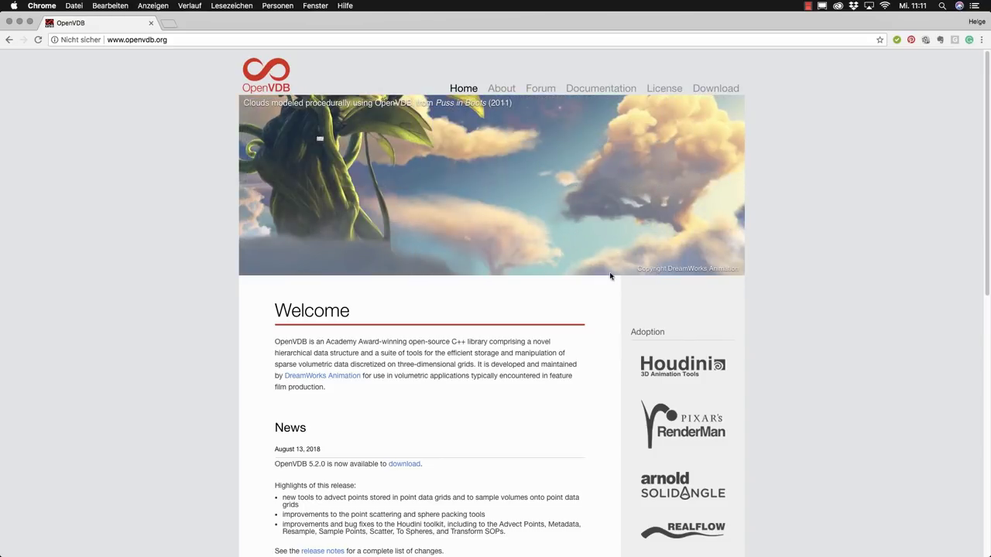
pyautogui.click(388, 551)
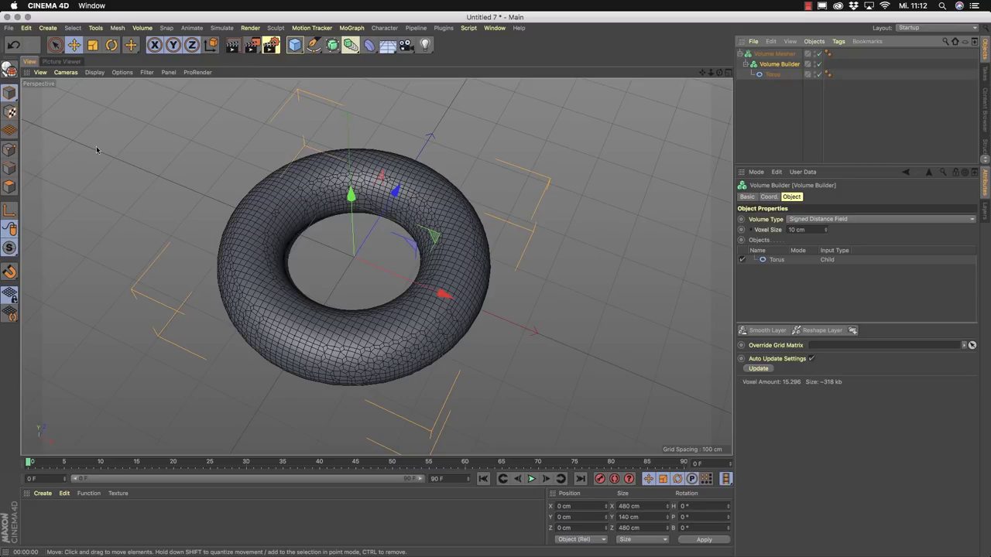
# Examine the voxel scale illustration Voxel.png full-screen in the Picture Viewer, and return to the perspective view.
pyautogui.click(63, 63)
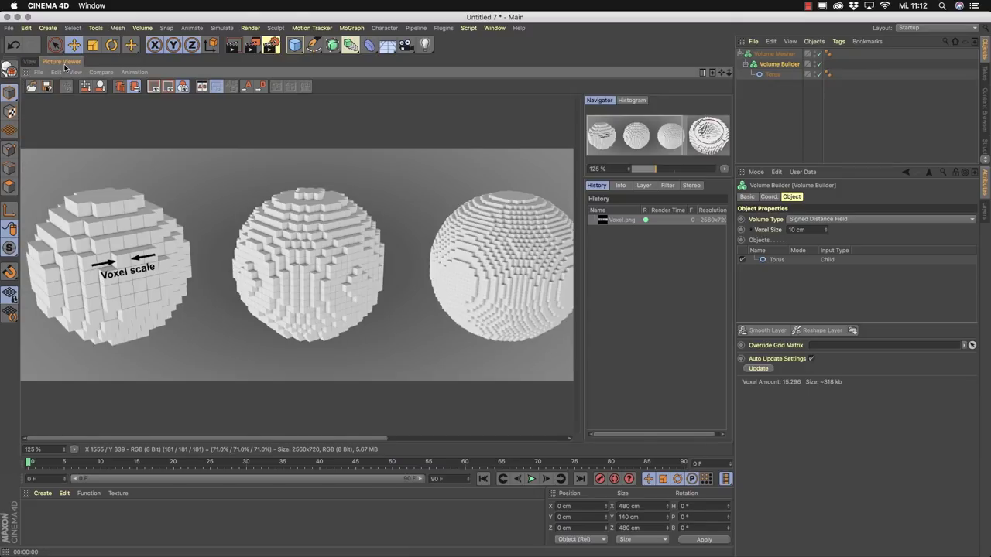
pyautogui.click(28, 72)
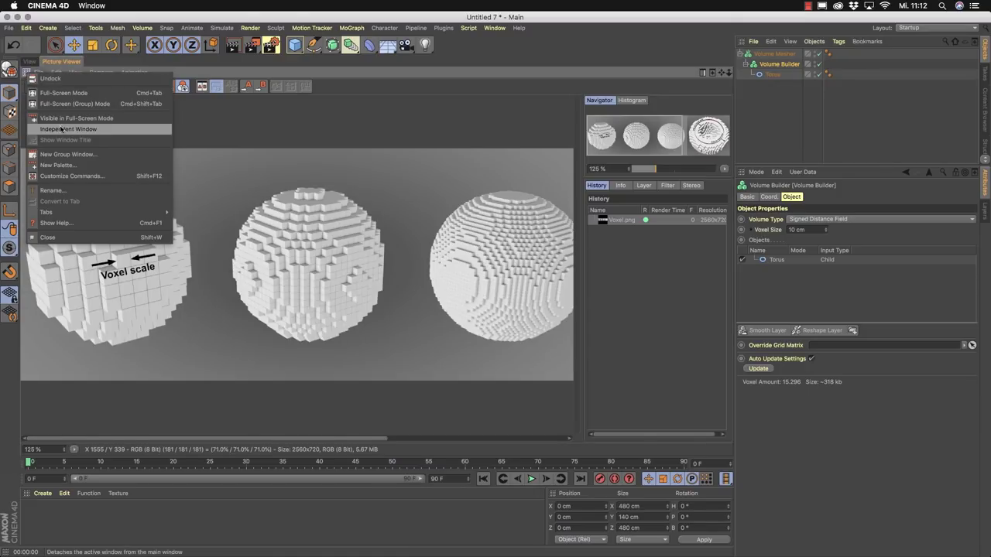
pyautogui.click(72, 92)
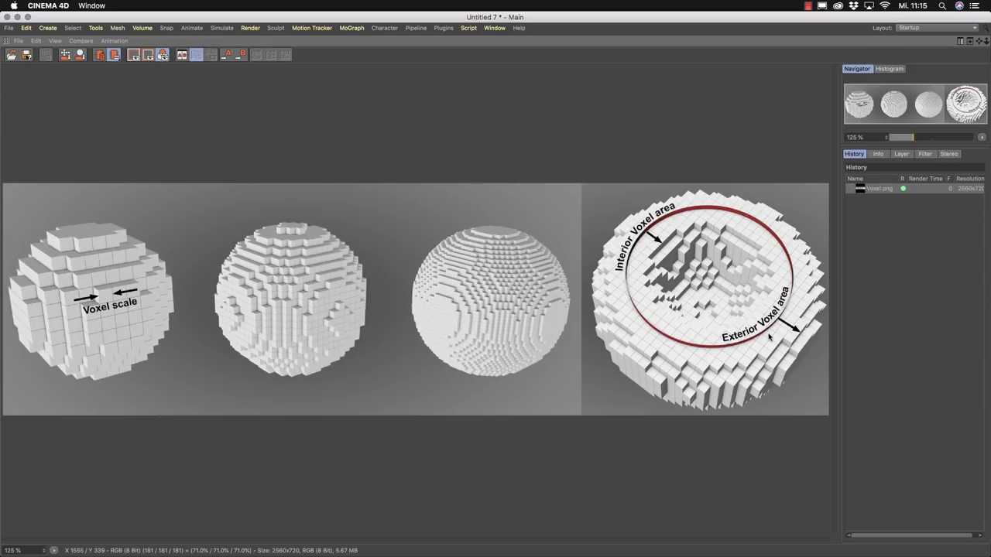
pyautogui.click(6, 43)
pyautogui.click(10, 67)
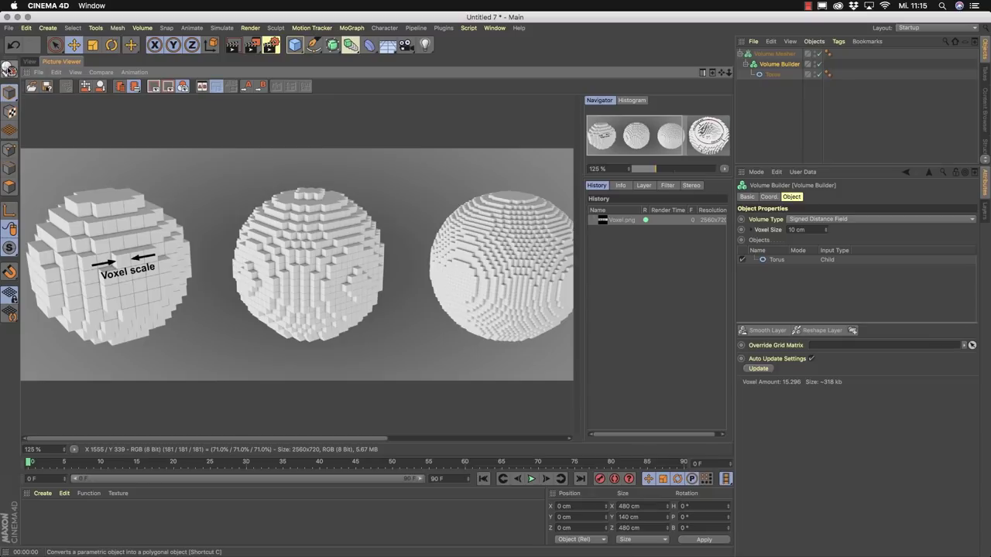
pyautogui.click(33, 63)
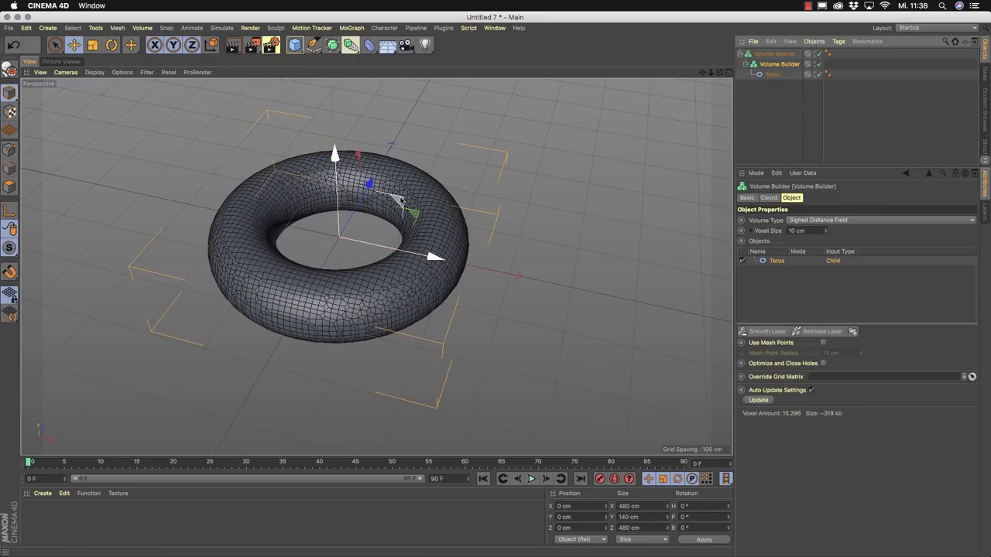
# Disable the Volume Mesher and set the Volume Builder's volume type to Fog.
pyautogui.click(818, 53)
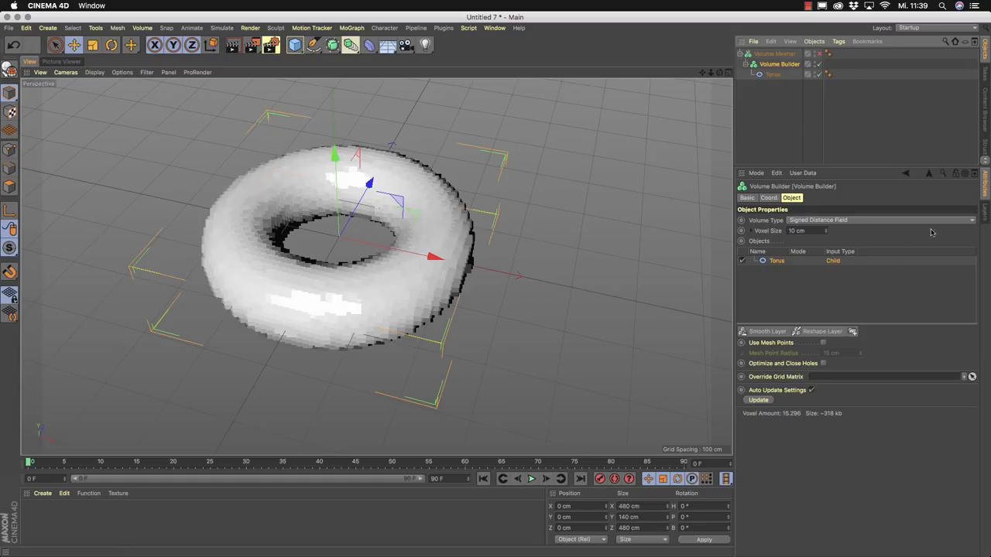
pyautogui.click(969, 223)
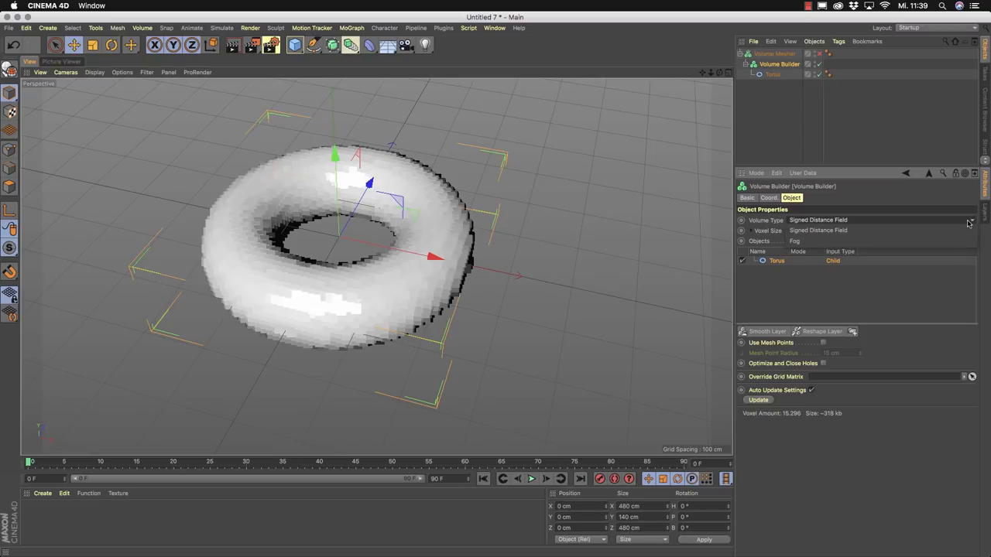
pyautogui.click(922, 241)
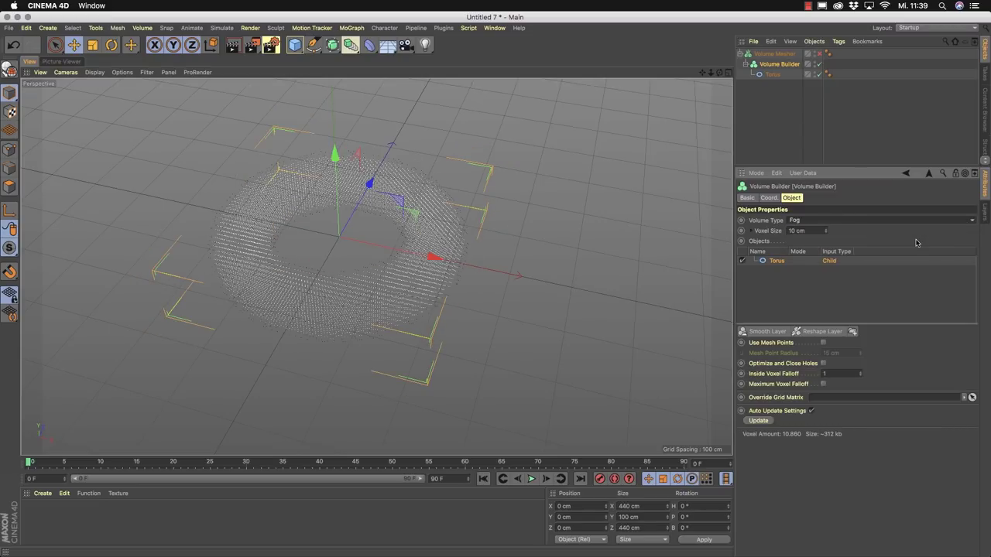
# Expand the Voxel Size settings of the Volume Builder and set its volume type to Signed Distance Field.
pyautogui.keyDown('alt'); pyautogui.moveTo(355, 304); pyautogui.dragTo(398, 307); pyautogui.keyUp('alt')
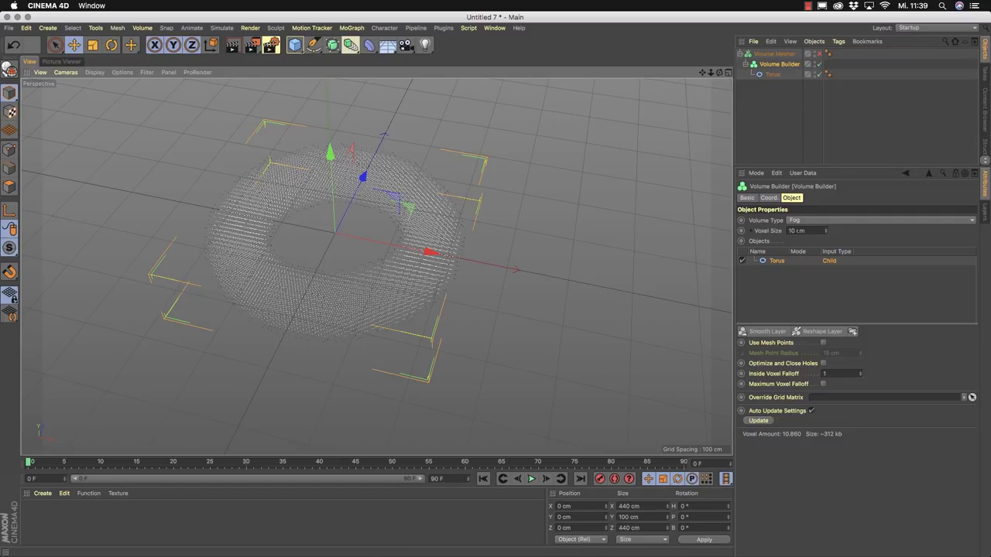
pyautogui.click(757, 232)
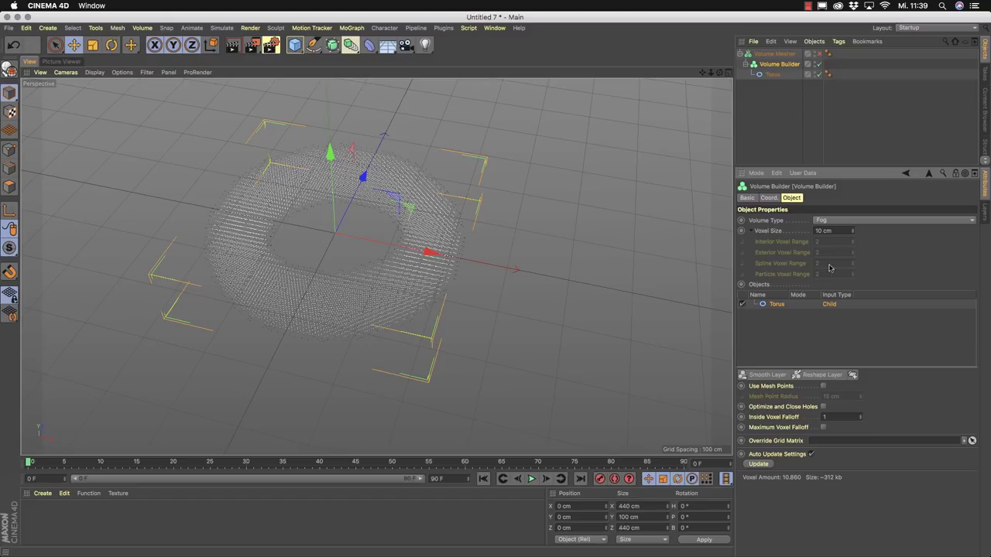
pyautogui.click(960, 222)
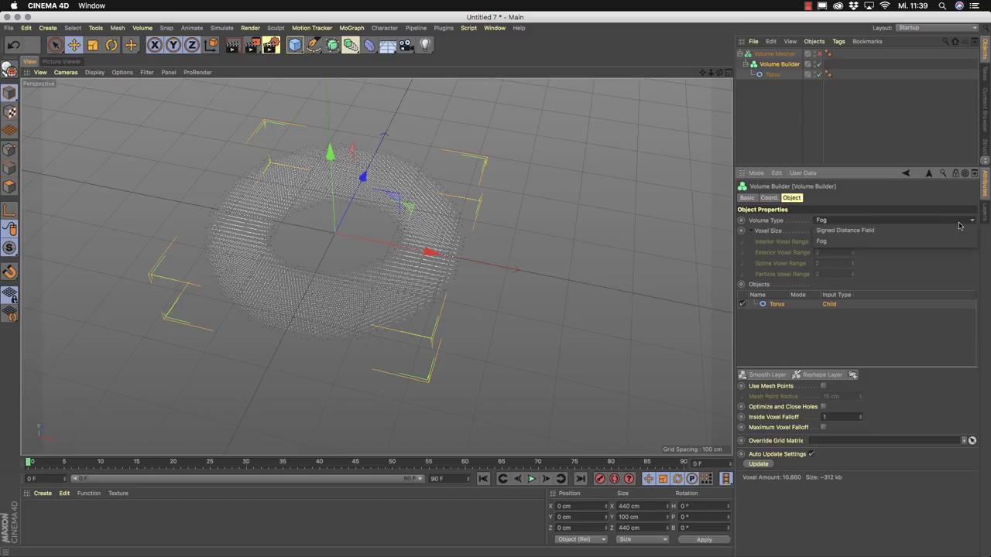
pyautogui.click(911, 230)
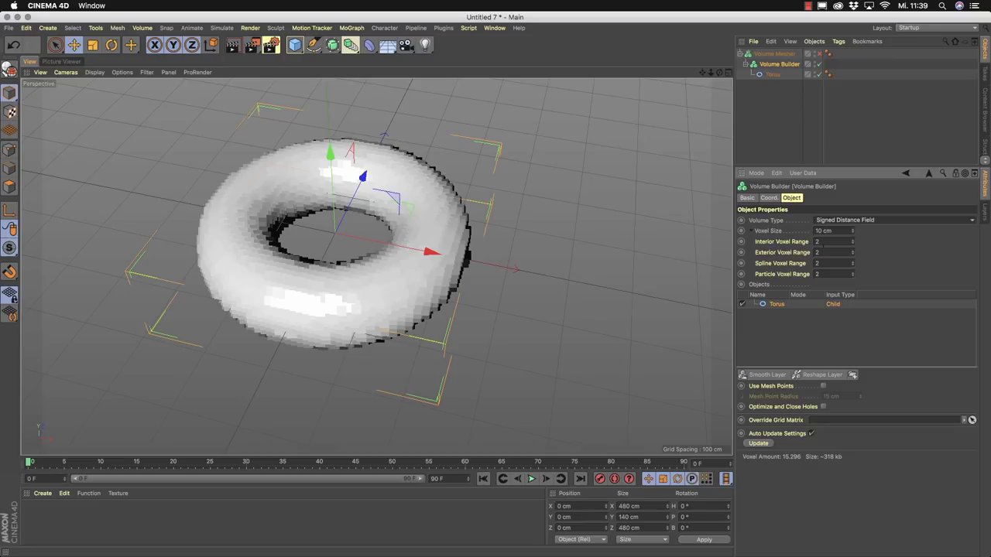
# Create a Circle spline, make it a child of the Volume Builder, and select the Volume Builder.
pyautogui.click(314, 44)
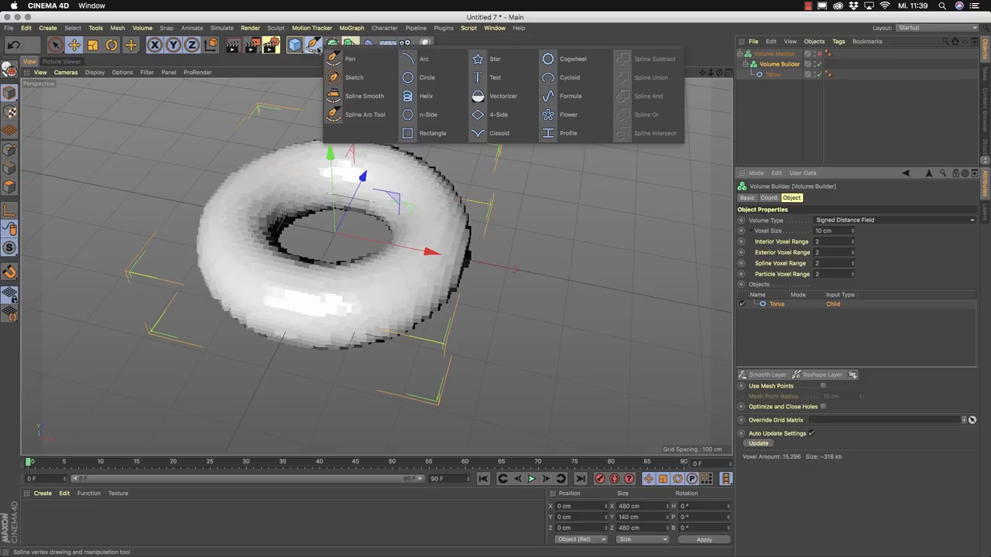
pyautogui.click(446, 80)
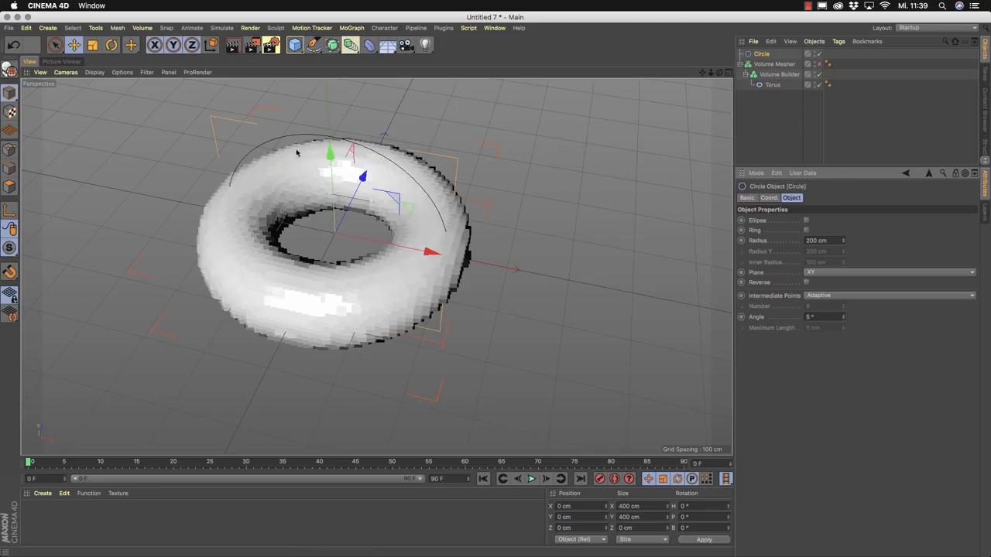
pyautogui.moveTo(762, 54); pyautogui.dragTo(774, 74)
pyautogui.click(774, 64)
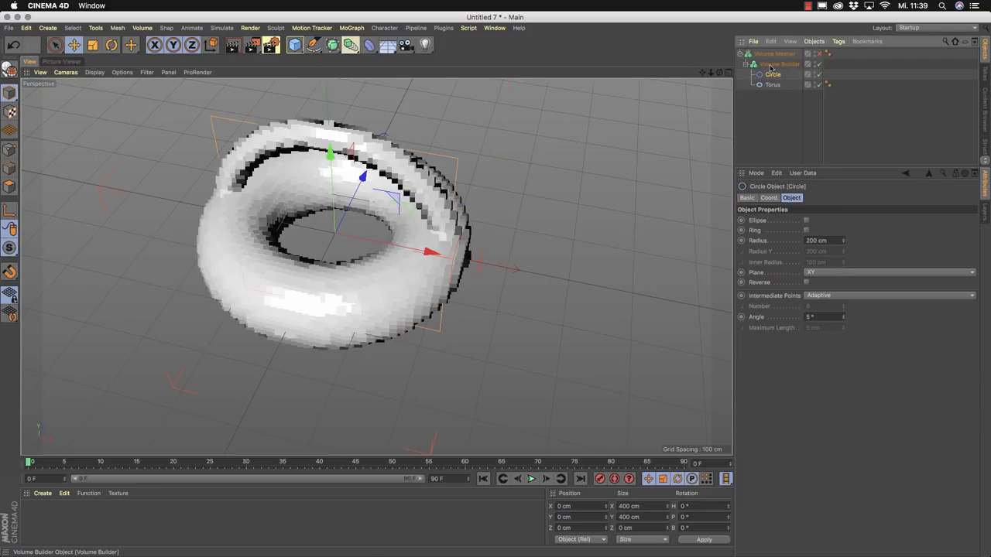
pyautogui.keyDown('alt'); pyautogui.moveTo(325, 283); pyautogui.dragTo(339, 292); pyautogui.keyUp('alt')
pyautogui.scroll(4, 339, 292)
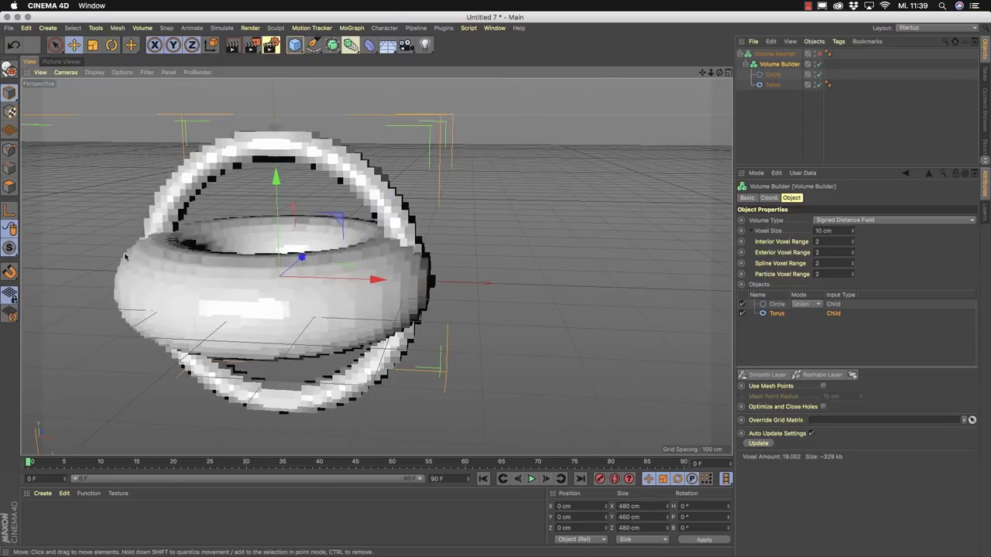
# Set the Volume Builder's voxel size to 4 cm.
pyautogui.doubleClick(819, 231)
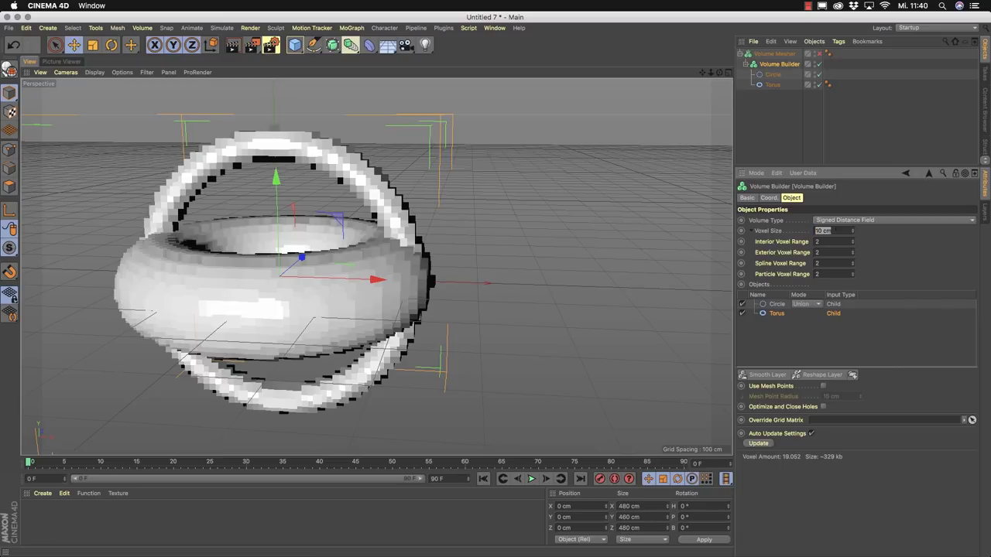
pyautogui.write('4')
pyautogui.press('Return')
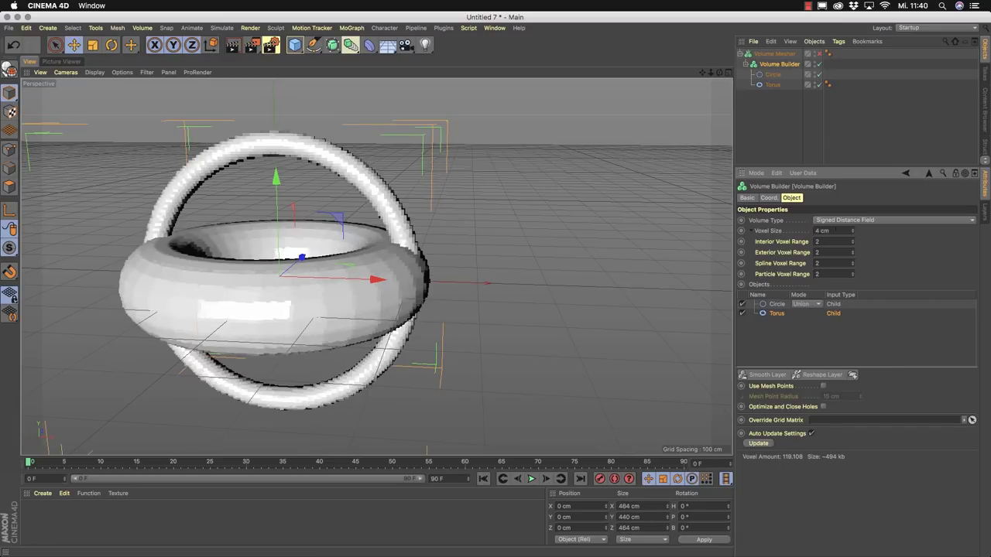
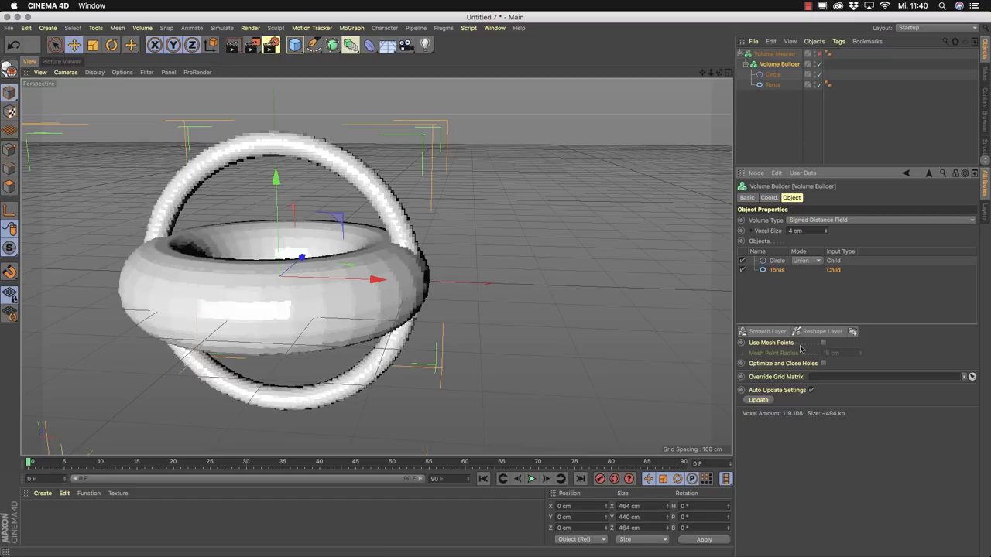
# Try Use Mesh Points on the torus in the Volume Builder, and turn the option off again.
pyautogui.click(823, 342)
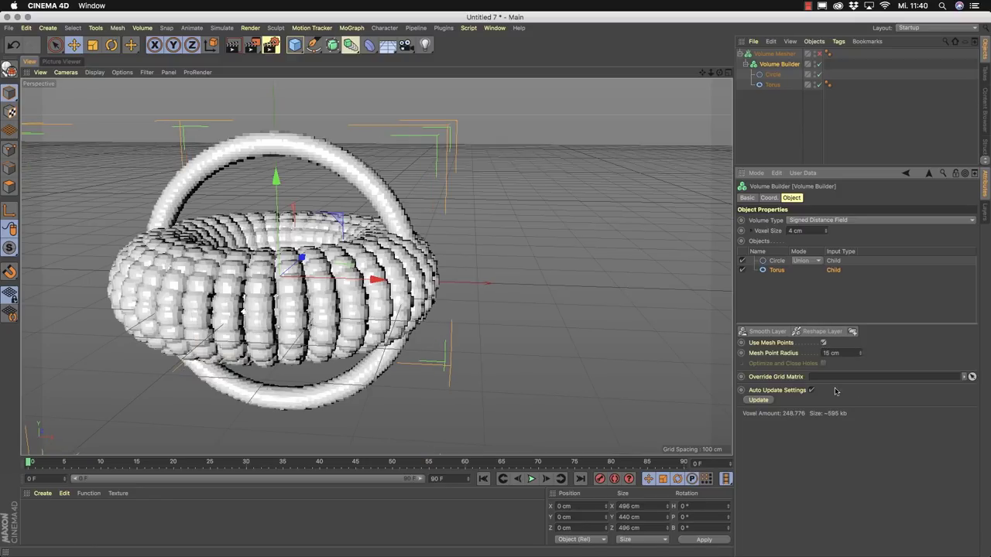
pyautogui.click(823, 342)
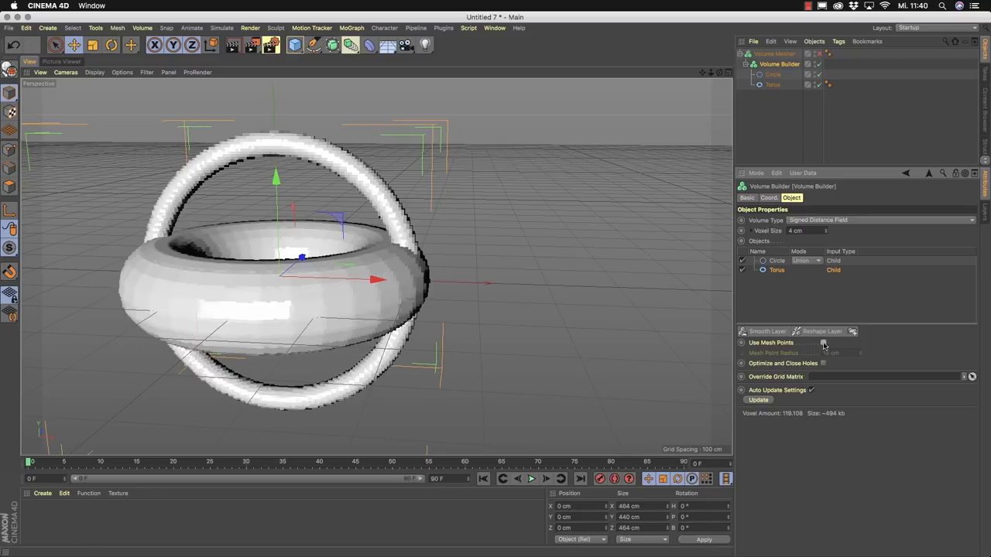
# In the Volume Builder, set the circle's radius to 5 cm after trying 10 cm, and its density to 0.5.
pyautogui.click(771, 261)
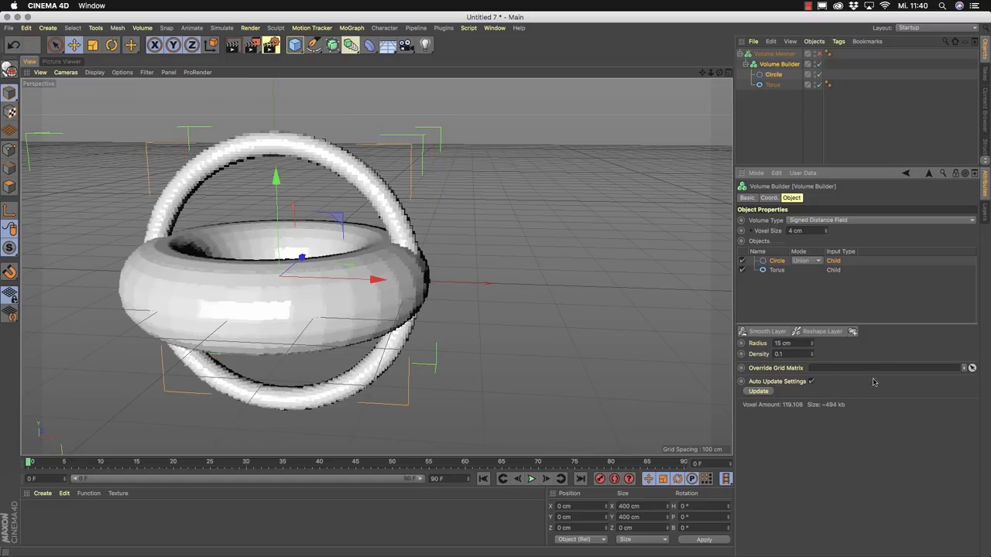
pyautogui.doubleClick(783, 343)
pyautogui.write('10')
pyautogui.press('Return')
pyautogui.write('5')
pyautogui.press('Return')
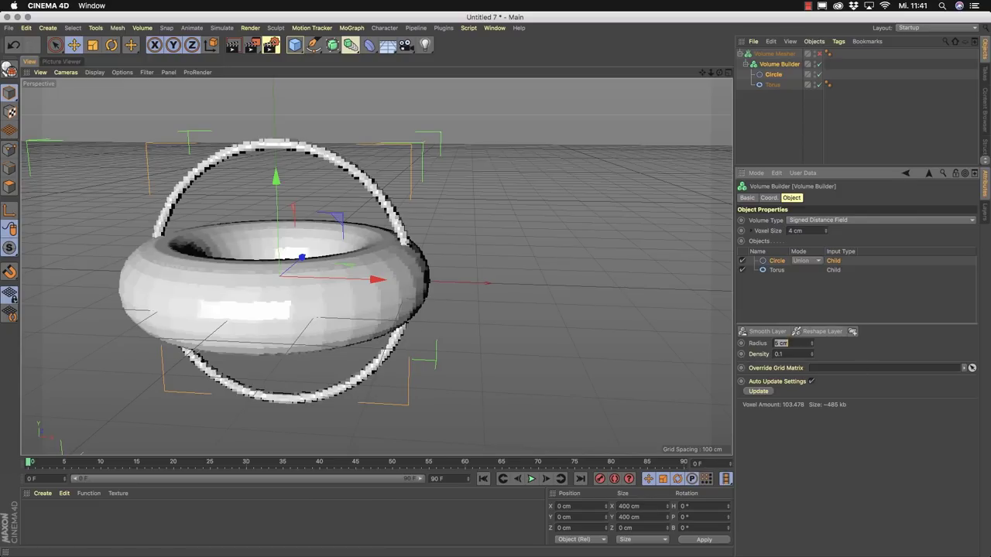
pyautogui.press('Tab')
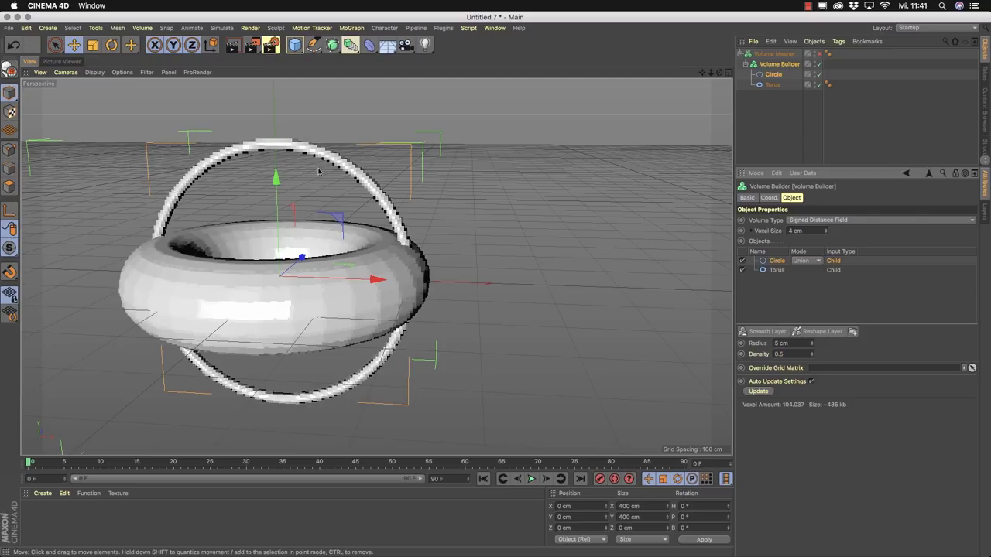
# Create a Sphere primitive and make it a child of the Volume Builder above the circle.
pyautogui.keyDown('alt'); pyautogui.moveTo(389, 352); pyautogui.dragTo(395, 274); pyautogui.keyUp('alt')
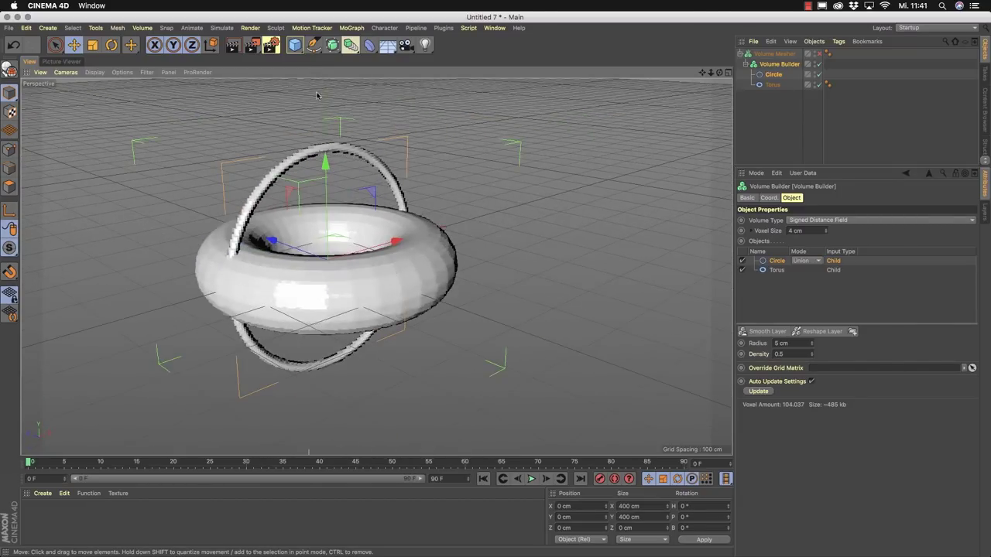
pyautogui.click(295, 44)
pyautogui.click(505, 77)
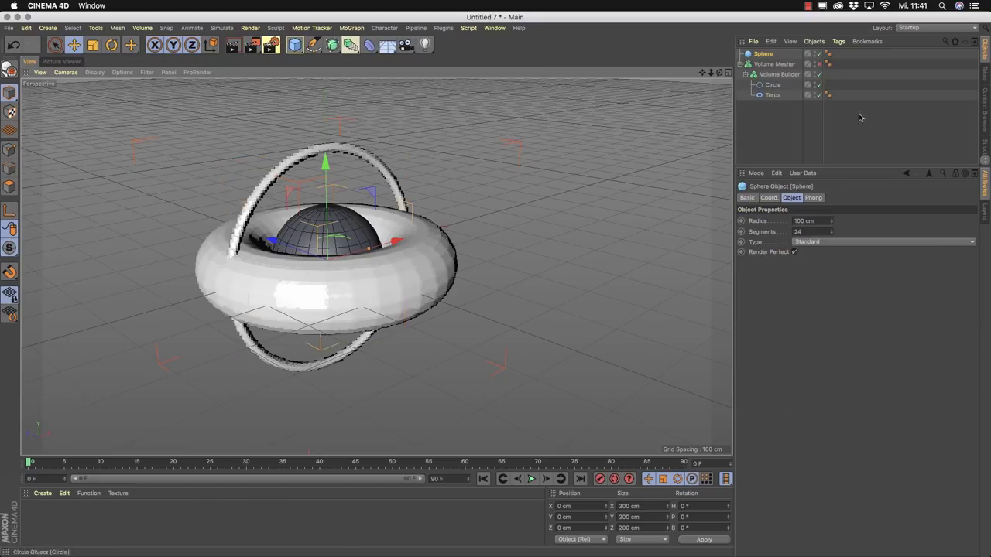
pyautogui.moveTo(790, 67); pyautogui.dragTo(779, 74)
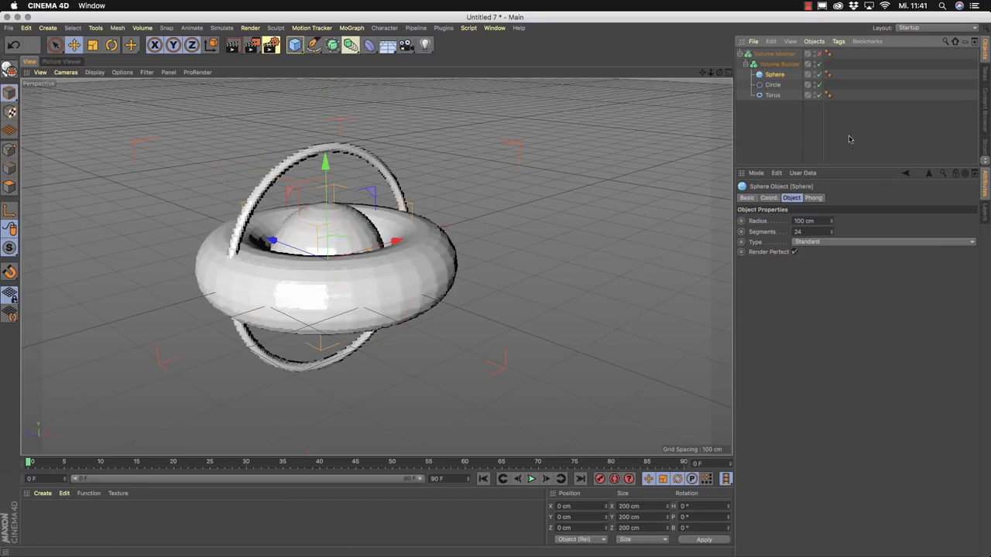
# Enable Perfect Primitive for the sphere in the Volume Builder, and delete the sphere from the scene.
pyautogui.click(779, 261)
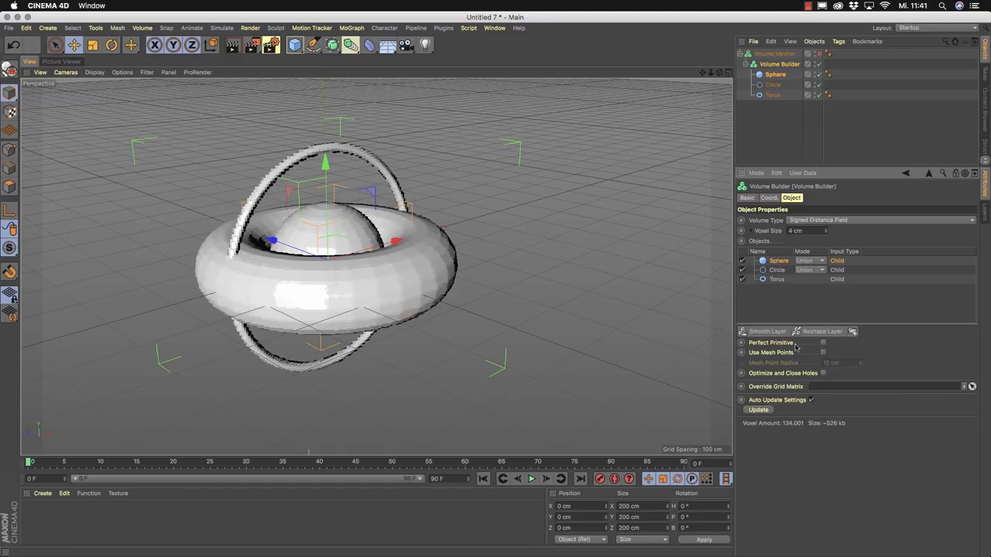
pyautogui.keyDown('alt'); pyautogui.moveTo(431, 214); pyautogui.dragTo(476, 286); pyautogui.keyUp('alt')
pyautogui.keyDown('alt'); pyautogui.moveTo(476, 286); pyautogui.dragTo(538, 278, button='right'); pyautogui.keyUp('alt')
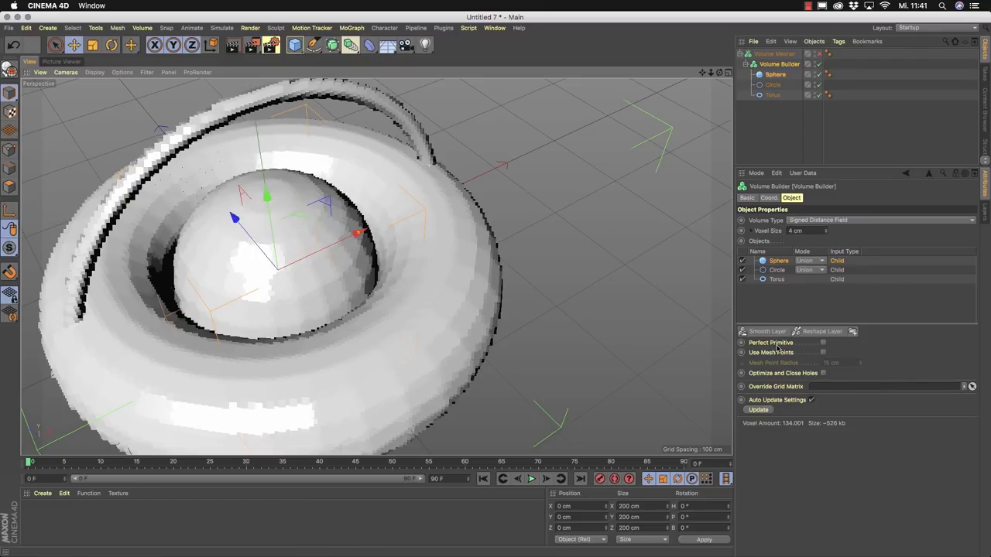
pyautogui.click(828, 95)
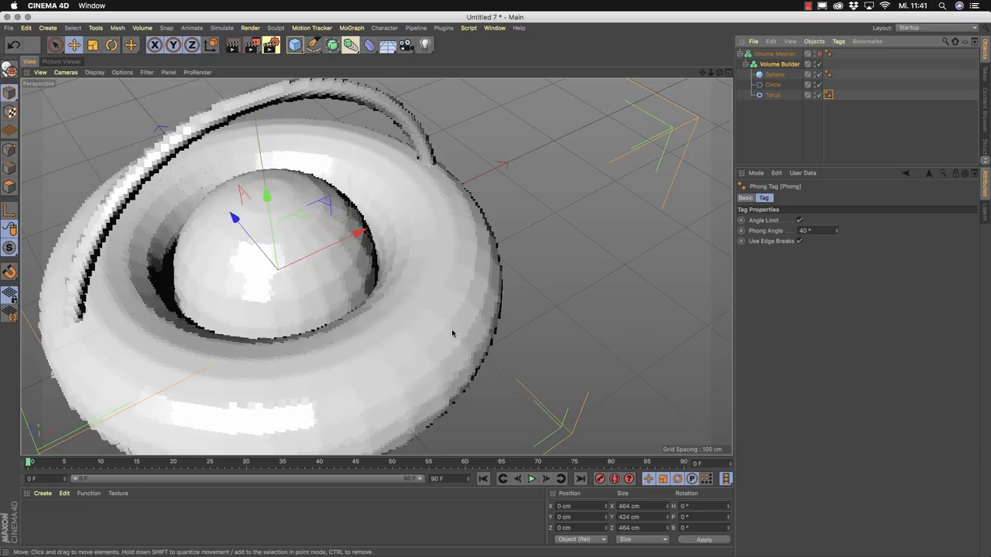
pyautogui.click(781, 66)
pyautogui.click(823, 342)
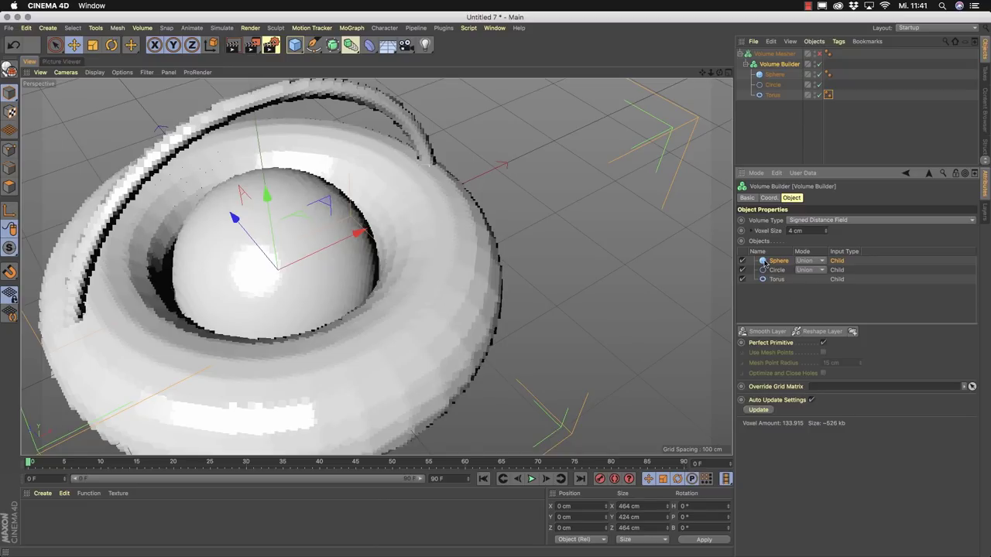
pyautogui.press('Delete')
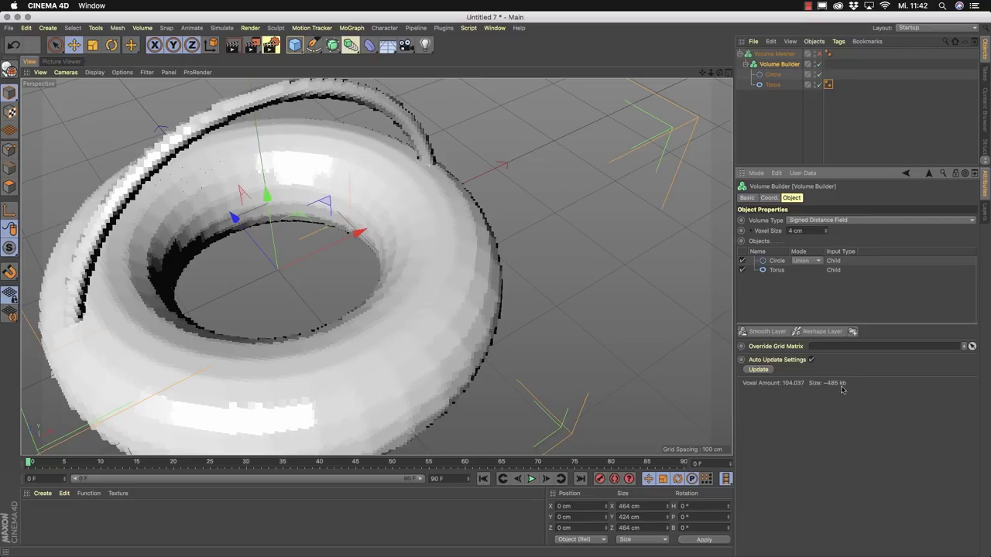
# Enable the Volume Mesher to examine the mesh where the circle joins the torus, and disable it again.
pyautogui.scroll(-3, 363, 392)
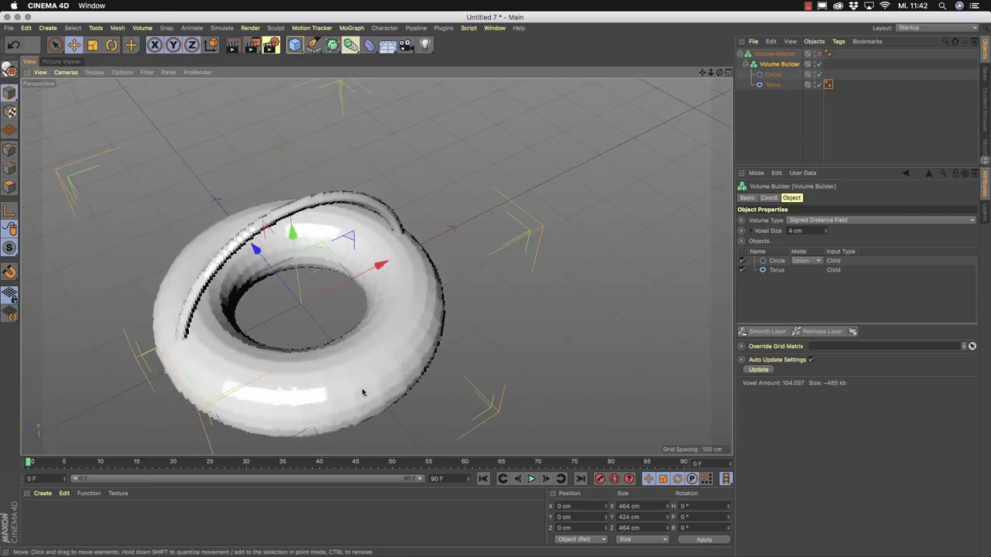
pyautogui.keyDown('alt'); pyautogui.moveTo(362, 392); pyautogui.dragTo(320, 353); pyautogui.keyUp('alt')
pyautogui.scroll(2, 320, 353)
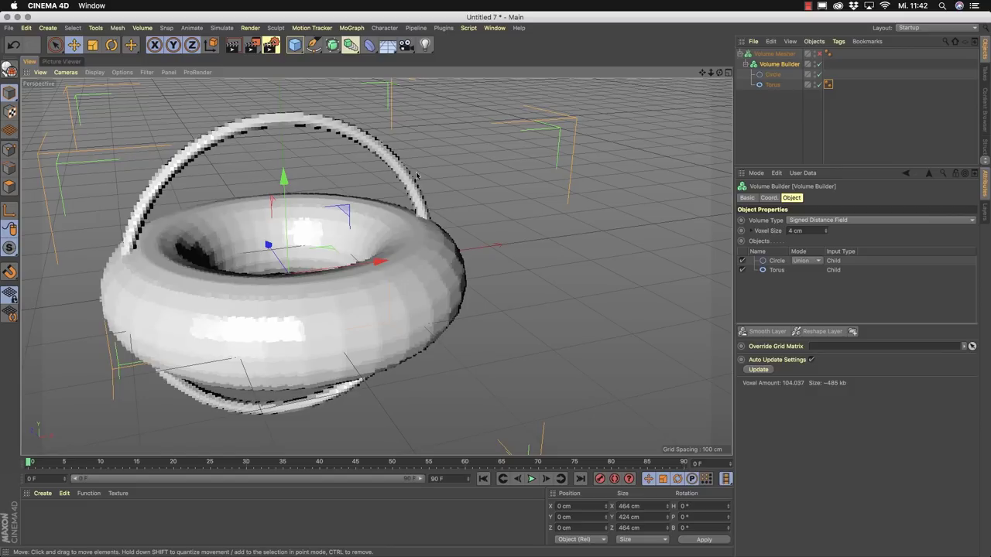
pyautogui.click(822, 54)
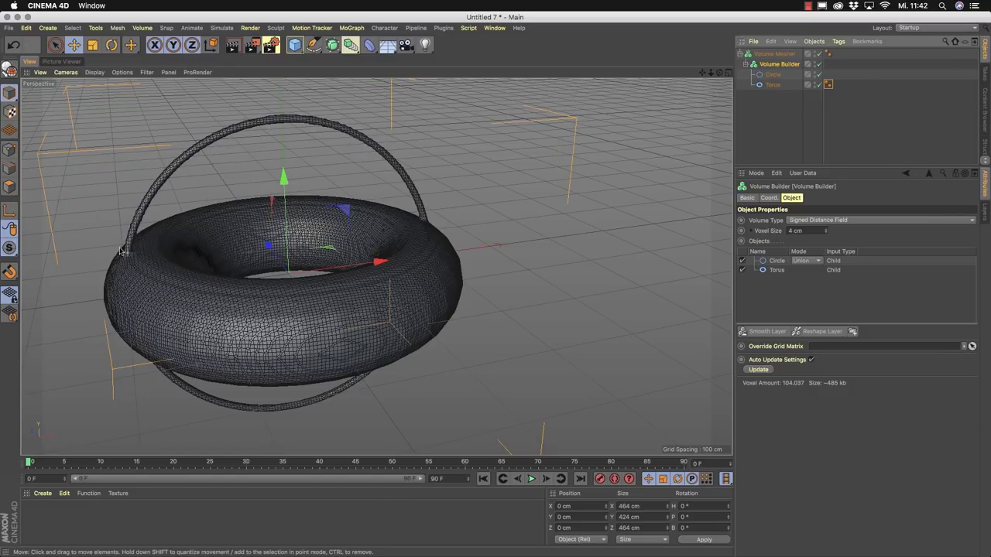
pyautogui.keyDown('alt'); pyautogui.moveTo(223, 228); pyautogui.dragTo(122, 250); pyautogui.keyUp('alt')
pyautogui.keyDown('alt'); pyautogui.moveTo(121, 250); pyautogui.dragTo(291, 281, button='right'); pyautogui.keyUp('alt')
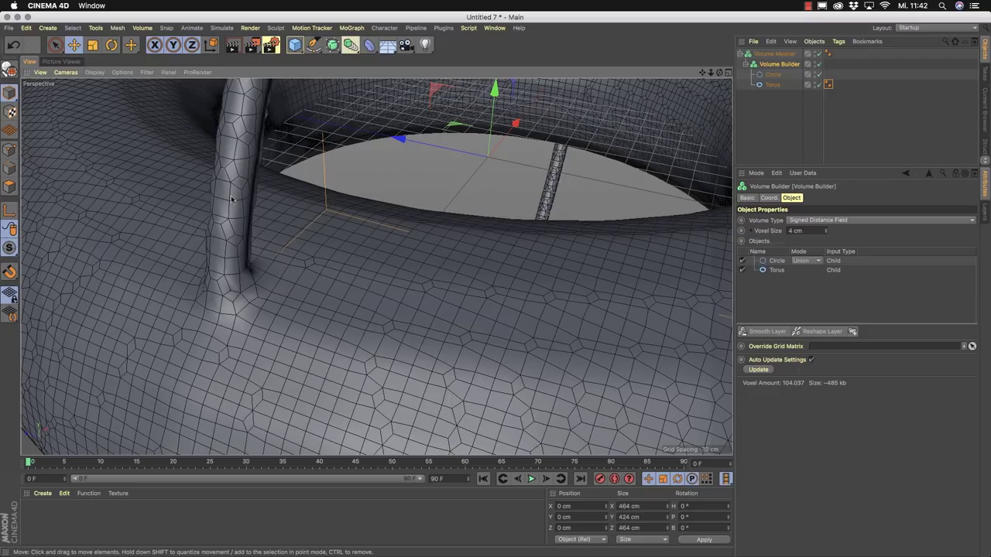
pyautogui.scroll(-10, 353, 284)
pyautogui.keyDown('alt'); pyautogui.moveTo(353, 283); pyautogui.dragTo(412, 344); pyautogui.keyUp('alt')
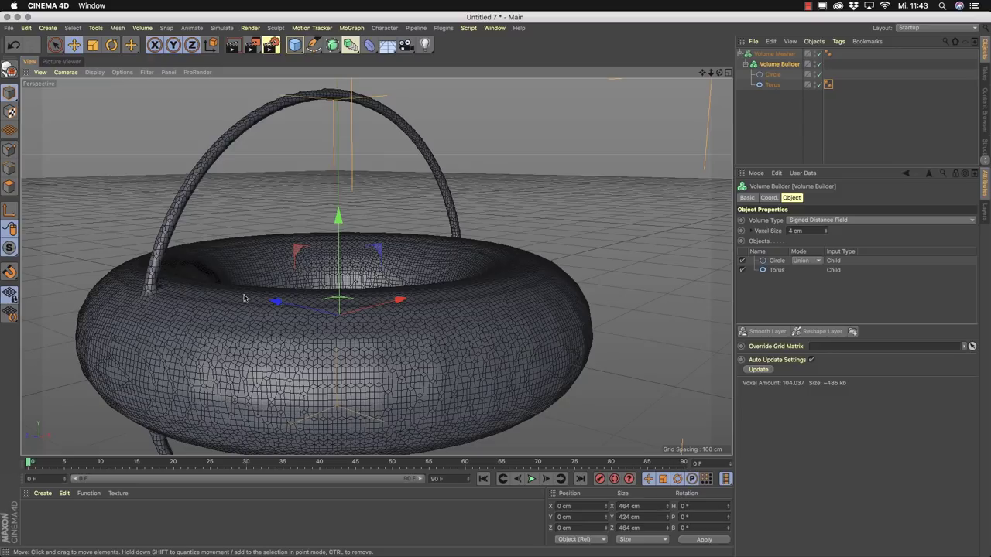
pyautogui.click(808, 67)
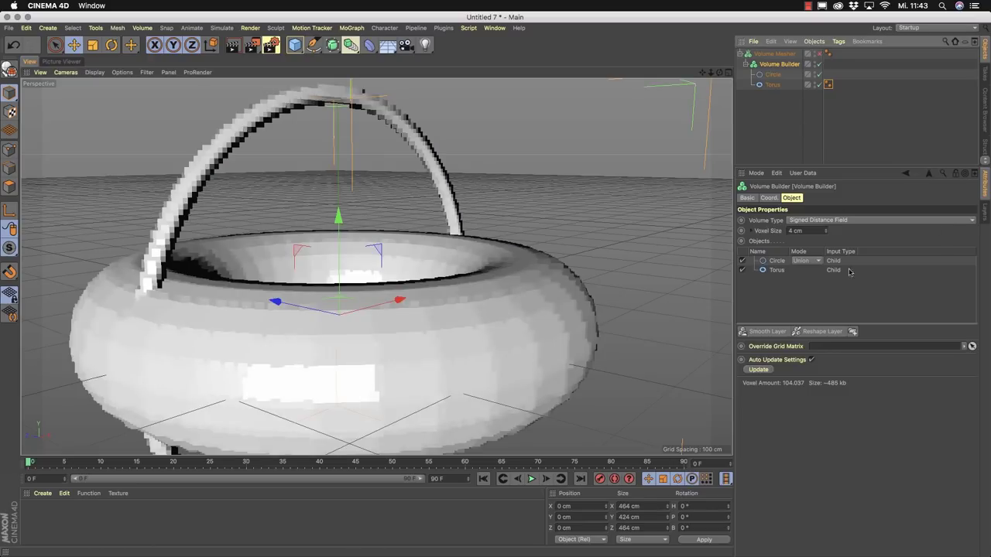
# Set the circle's mode in the Volume Builder to Subtract and inspect the cut in the torus up close.
pyautogui.click(776, 262)
pyautogui.click(777, 270)
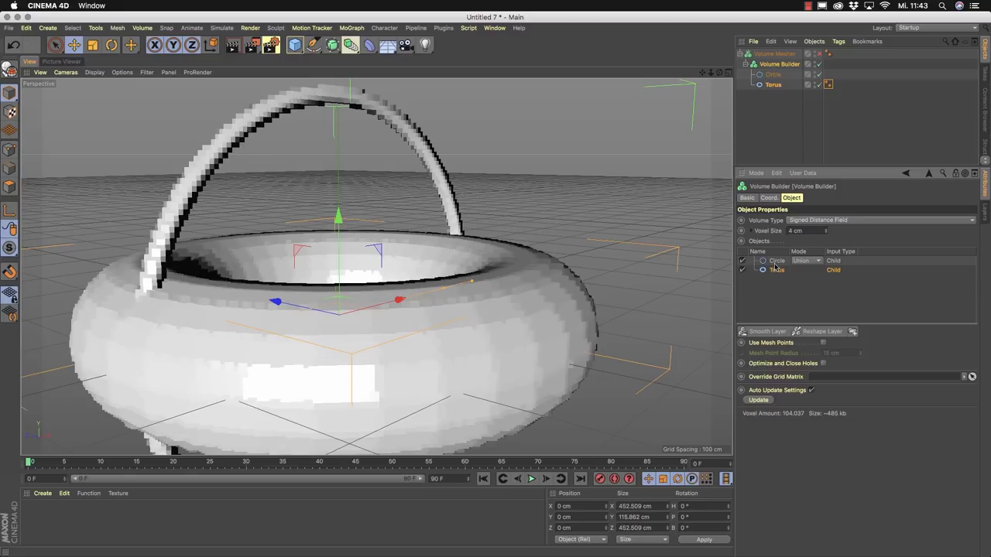
pyautogui.click(775, 262)
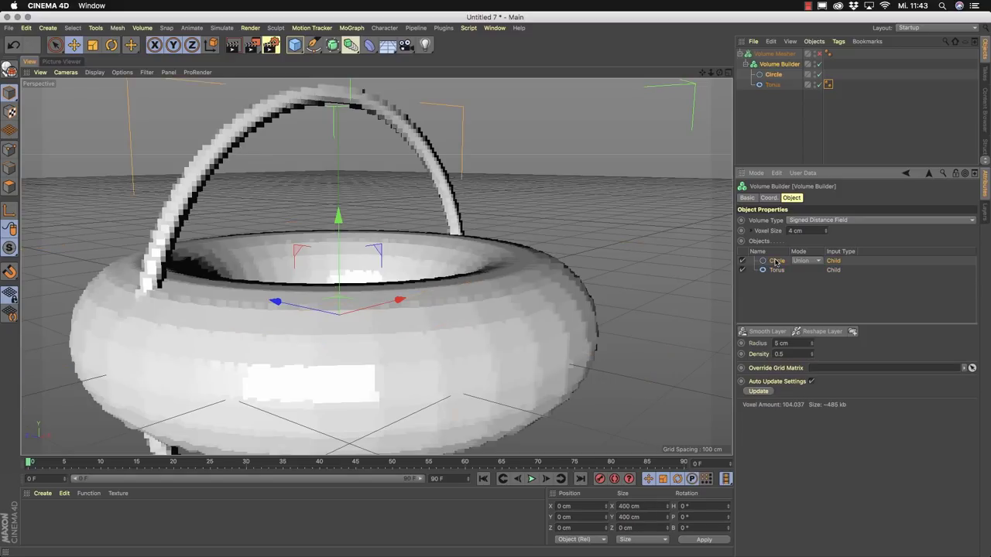
pyautogui.click(817, 263)
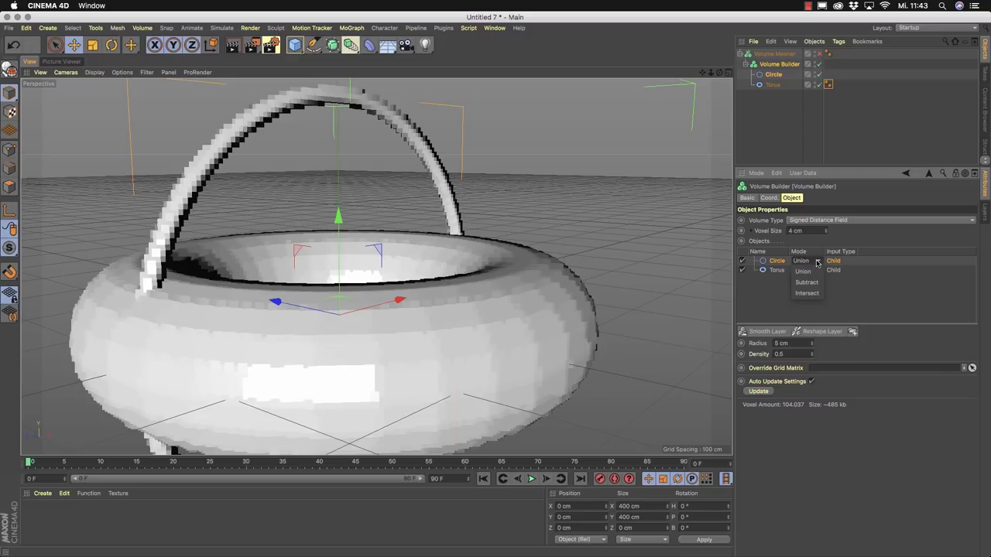
pyautogui.click(806, 284)
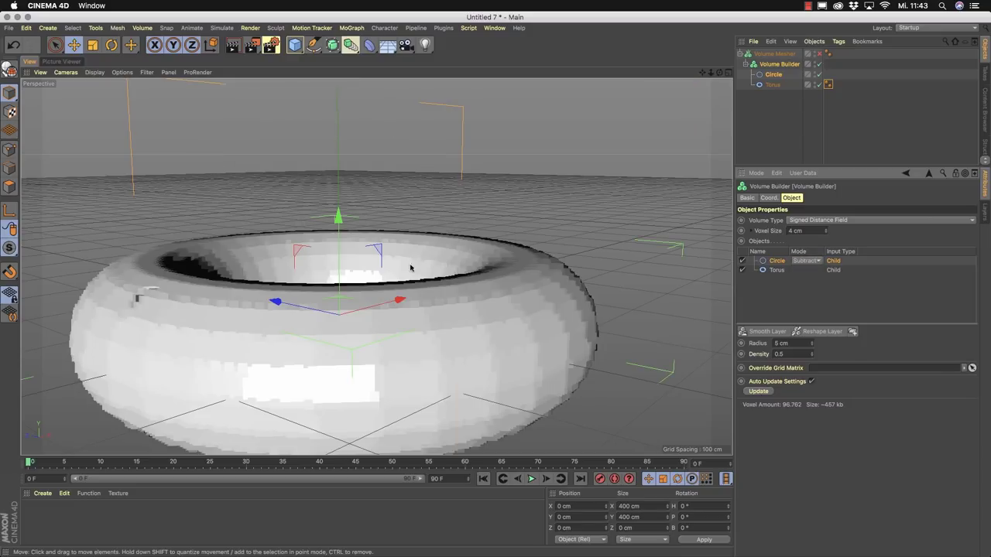
pyautogui.keyDown('alt'); pyautogui.moveTo(255, 310); pyautogui.dragTo(208, 380); pyautogui.keyUp('alt')
pyautogui.keyDown('alt'); pyautogui.moveTo(166, 261); pyautogui.dragTo(148, 244); pyautogui.keyUp('alt')
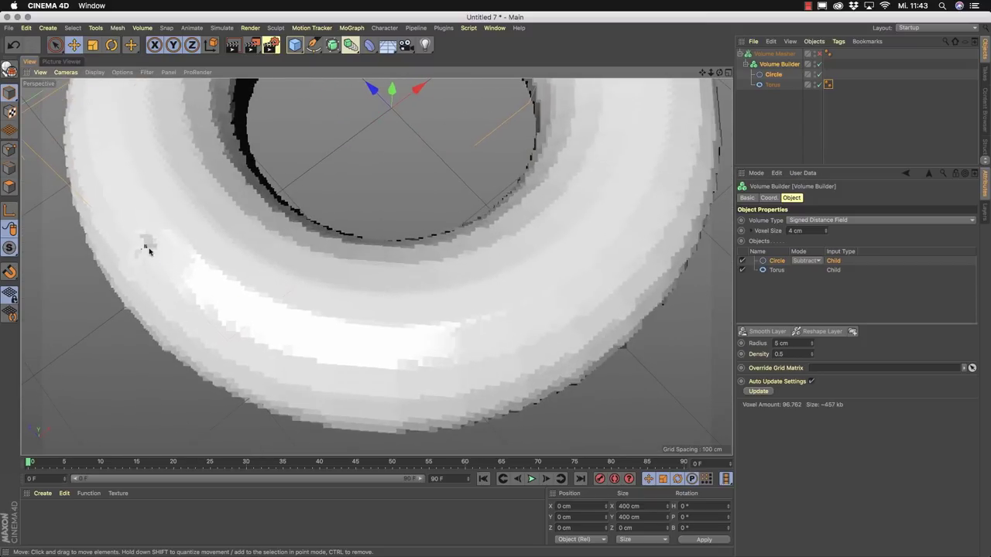
# Set the Volume Builder's voxel size to 2 cm and the circle's radius to 20 cm.
pyautogui.doubleClick(806, 231)
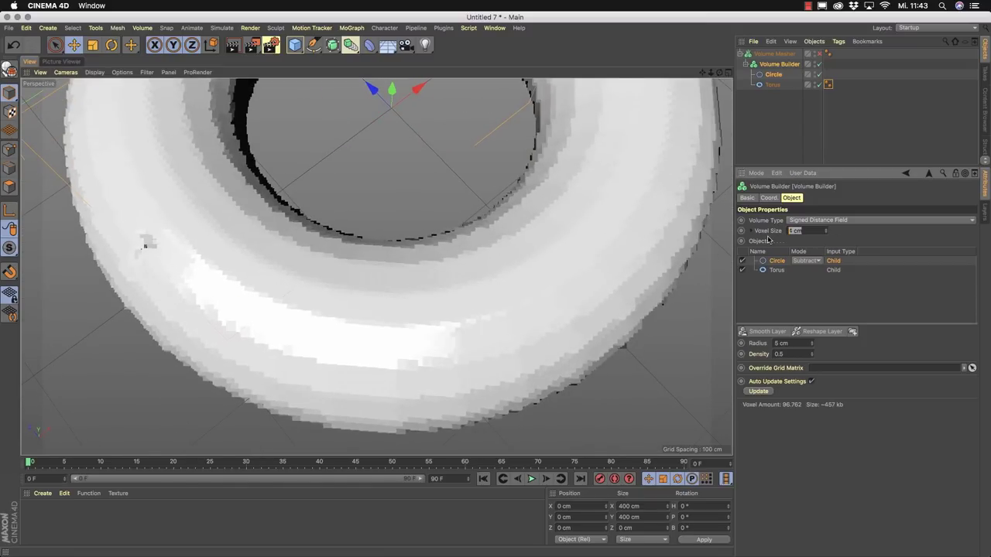
pyautogui.write('2')
pyautogui.press('Return')
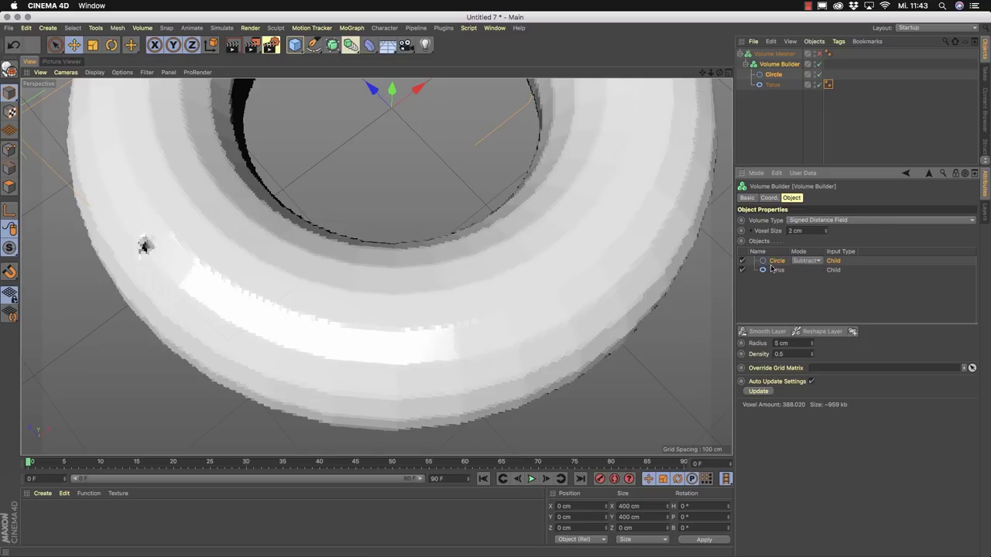
pyautogui.doubleClick(788, 342)
pyautogui.write('20')
pyautogui.press('Return')
pyautogui.keyDown('alt'); pyautogui.moveTo(127, 249); pyautogui.dragTo(320, 241); pyautogui.keyUp('alt')
pyautogui.keyDown('alt'); pyautogui.moveTo(403, 259); pyautogui.dragTo(253, 265); pyautogui.keyUp('alt')
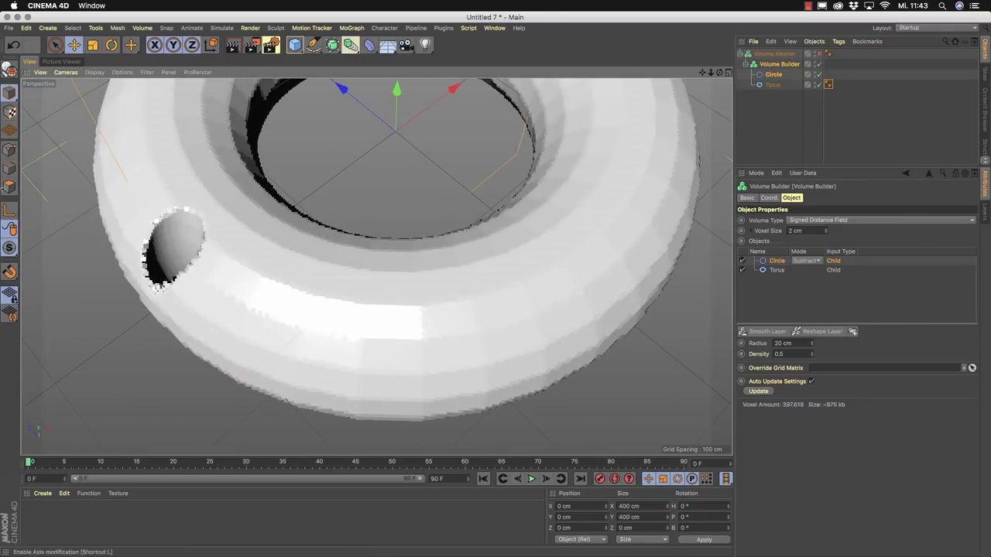
# Set the circle's mode in the Volume Builder to Intersect and inspect the pieces from another angle.
pyautogui.click(806, 261)
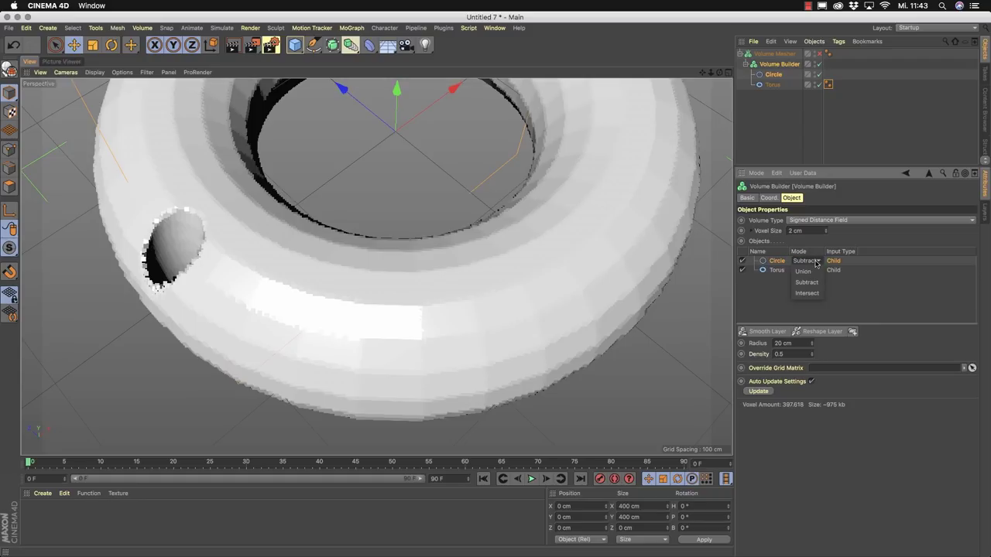
pyautogui.click(807, 292)
pyautogui.keyDown('alt'); pyautogui.moveTo(625, 272); pyautogui.dragTo(230, 250); pyautogui.keyUp('alt')
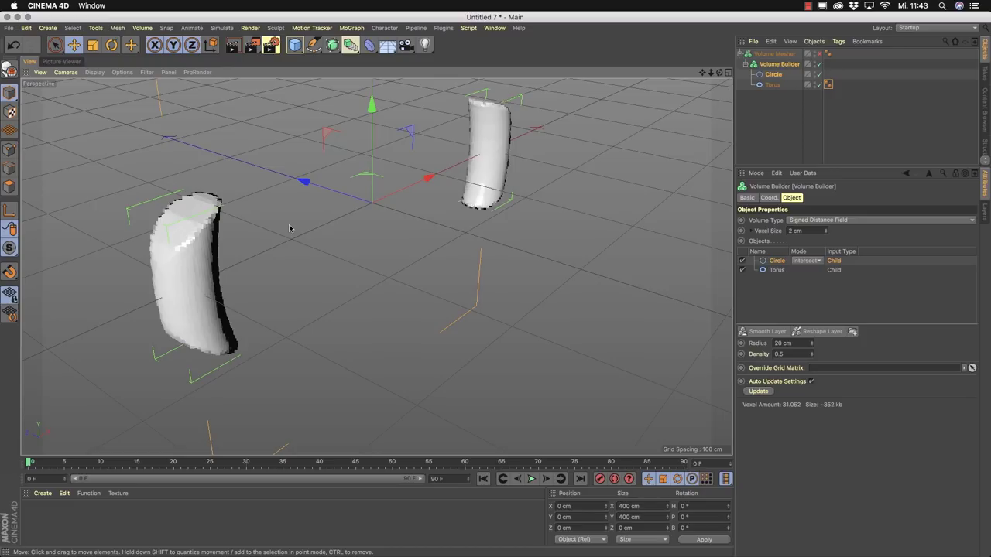
# Return the circle's mode in the Volume Builder to Union and review the whole combined shape.
pyautogui.click(815, 268)
pyautogui.click(817, 276)
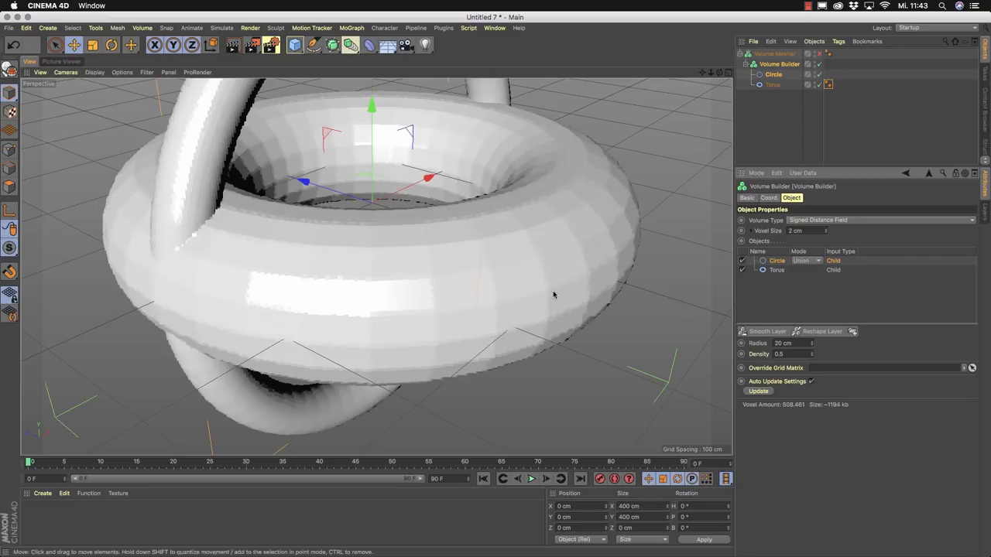
pyautogui.keyDown('alt'); pyautogui.moveTo(553, 295); pyautogui.dragTo(467, 294, button='right'); pyautogui.keyUp('alt')
pyautogui.keyDown('alt'); pyautogui.moveTo(467, 294); pyautogui.dragTo(407, 327); pyautogui.keyUp('alt')
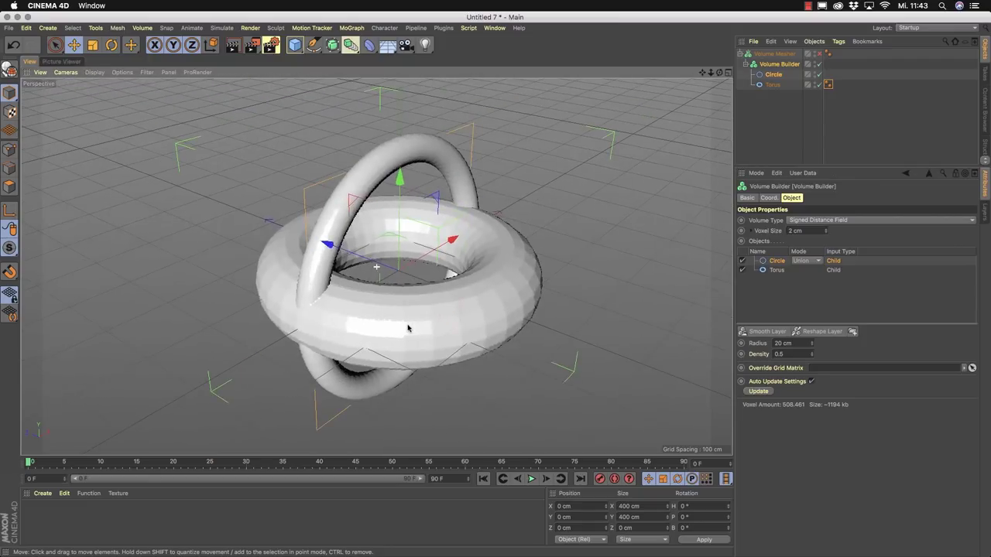
# Create a Cube primitive and reduce it to about 60 cm in X and 107 cm in Z.
pyautogui.click(295, 46)
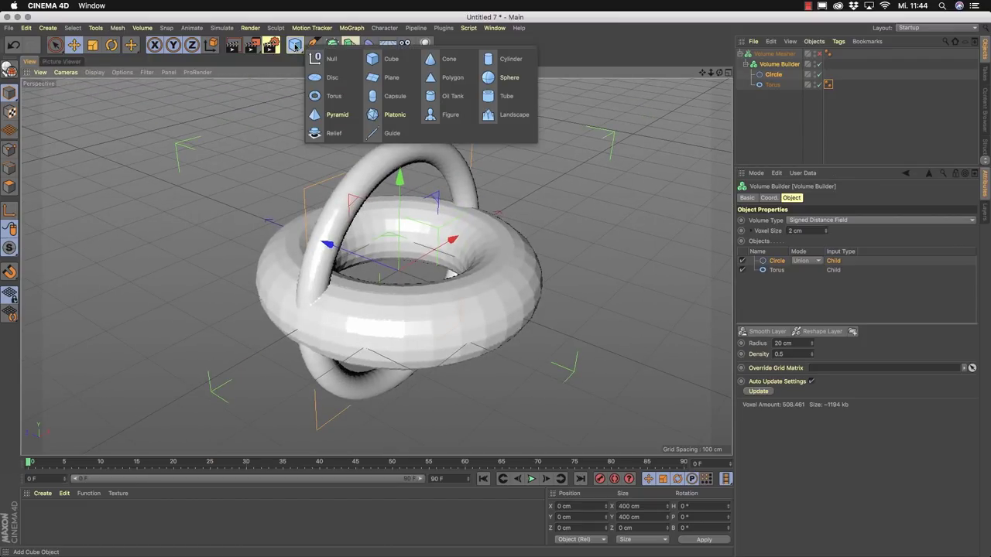
pyautogui.click(368, 61)
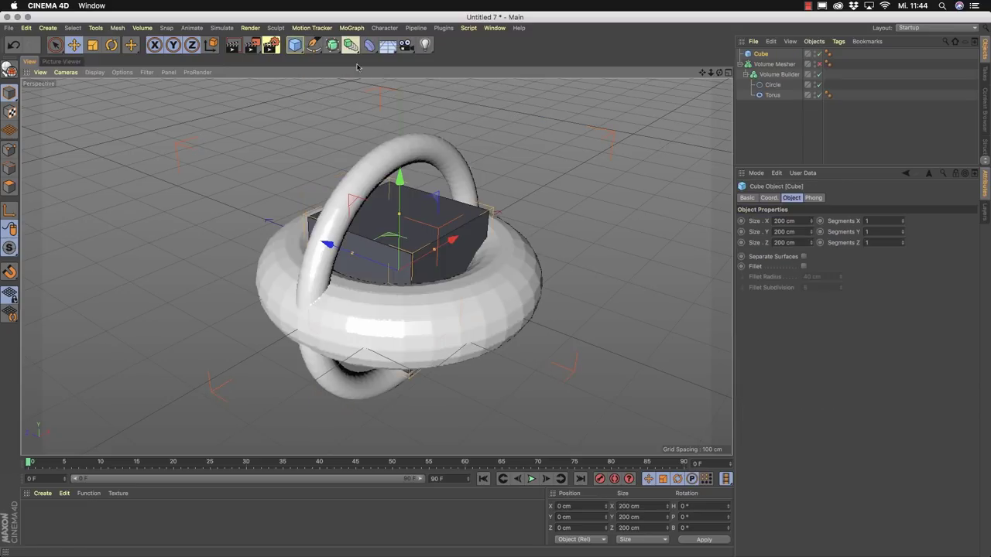
pyautogui.moveTo(426, 254); pyautogui.dragTo(373, 262)
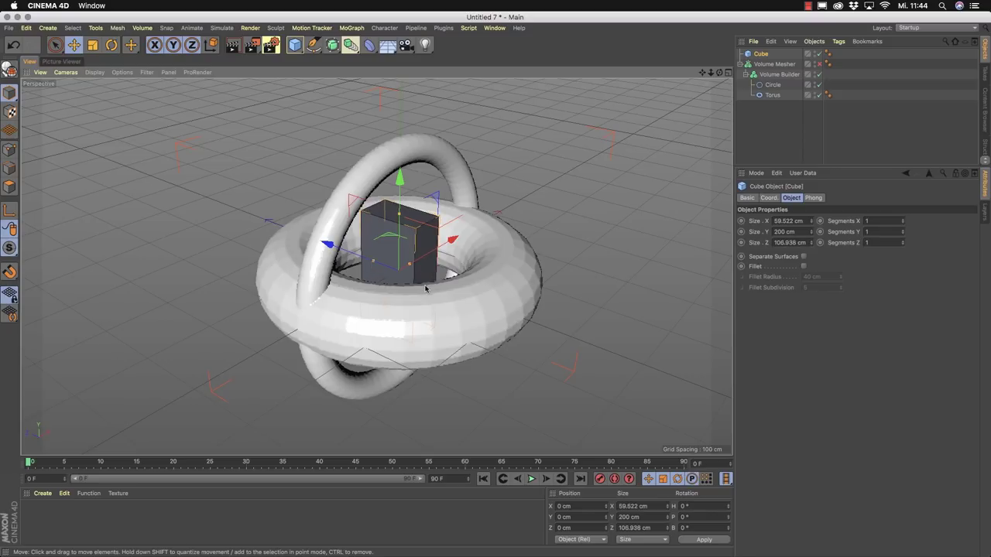
# Create a Symmetry object with the cube as its child, and move the cube to about -168 cm on Z, onto the torus.
pyautogui.click(351, 45)
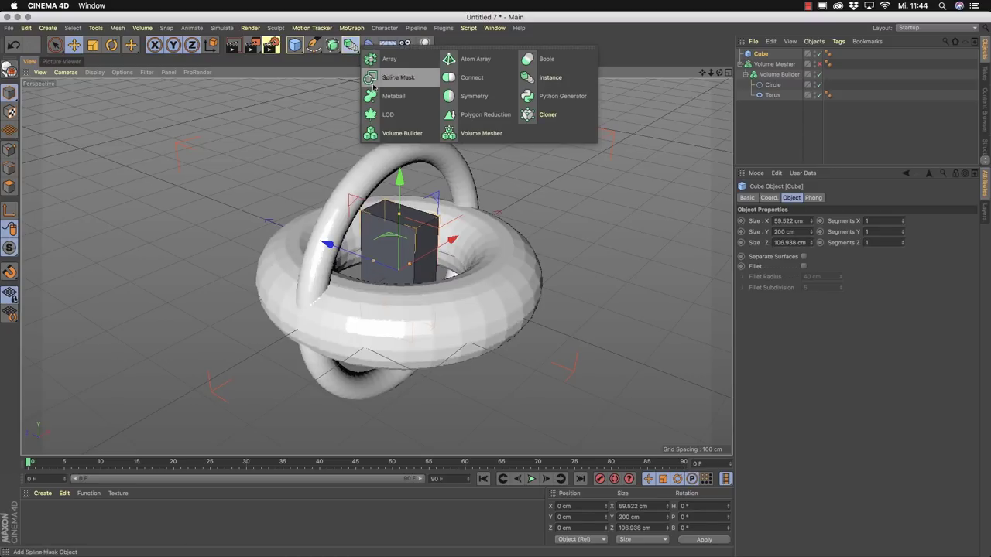
pyautogui.click(471, 97)
pyautogui.moveTo(762, 64); pyautogui.dragTo(768, 55)
pyautogui.click(769, 54)
pyautogui.click(768, 65)
pyautogui.moveTo(334, 248); pyautogui.dragTo(431, 282)
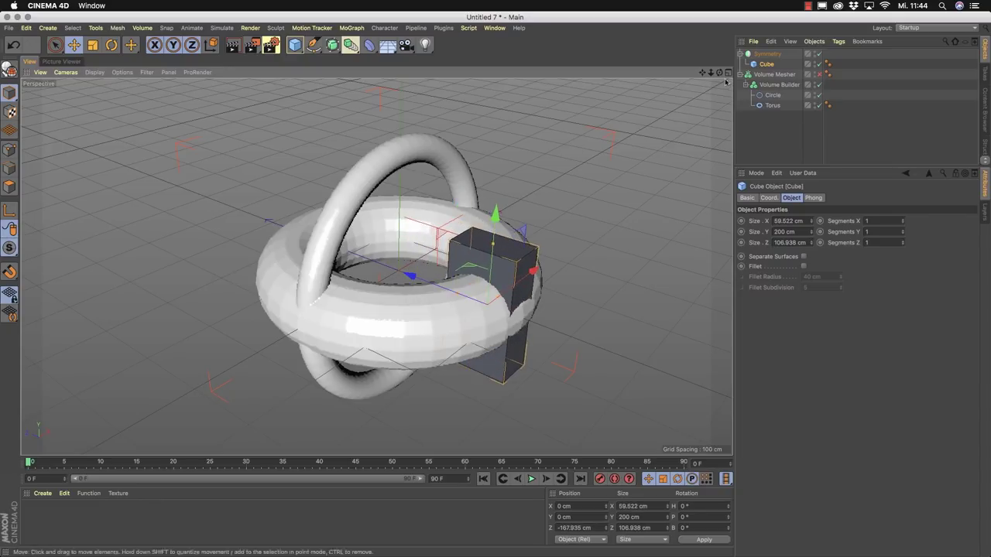
# Set the Symmetry object's mirror plane to XY so the cube is mirrored across the torus.
pyautogui.click(767, 54)
pyautogui.click(798, 220)
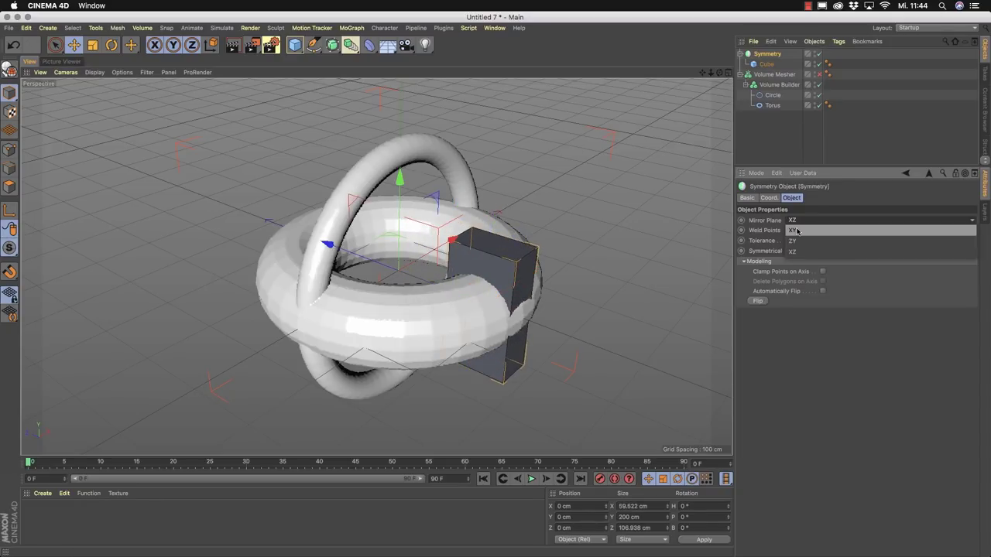
pyautogui.click(798, 231)
pyautogui.keyDown('alt'); pyautogui.moveTo(604, 248); pyautogui.dragTo(496, 280); pyautogui.keyUp('alt')
# Make the Symmetry object a child of the Volume Builder above the circle, and inspect the combined volume.
pyautogui.moveTo(773, 95); pyautogui.dragTo(775, 85)
pyautogui.click(779, 63)
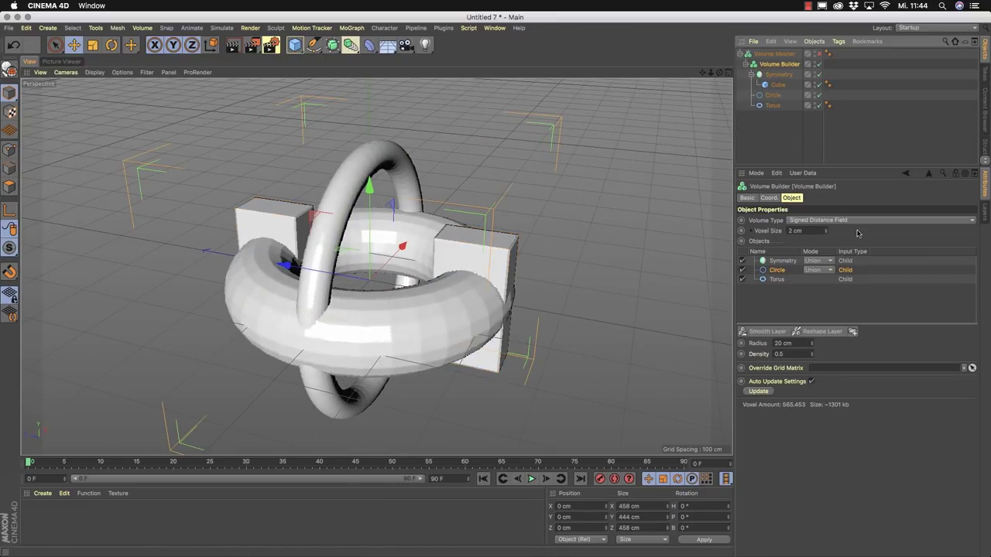
pyautogui.keyDown('alt'); pyautogui.moveTo(357, 279); pyautogui.dragTo(623, 113); pyautogui.keyUp('alt')
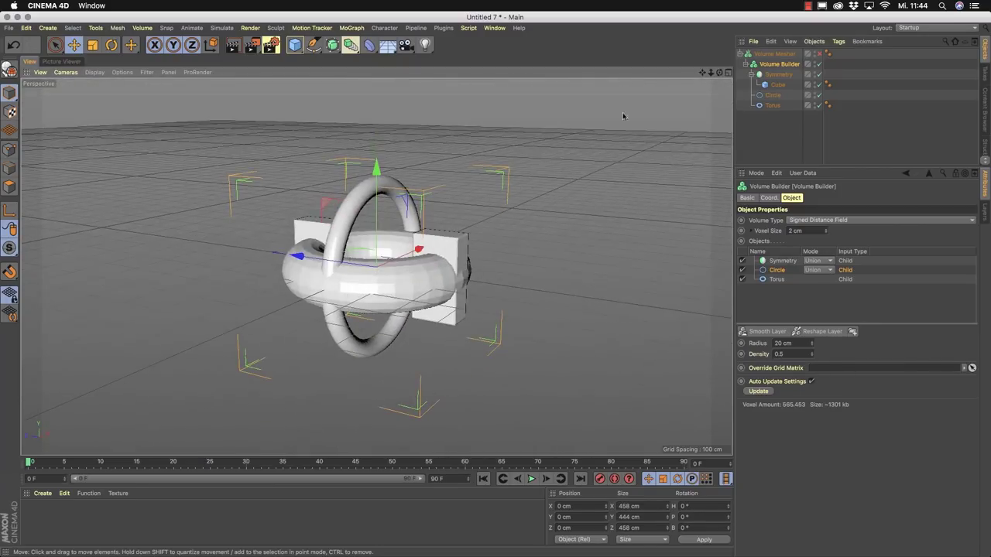
# Enlarge the cube's Z size to about 163 cm and reselect the Volume Builder.
pyautogui.click(778, 84)
pyautogui.keyDown('alt'); pyautogui.moveTo(418, 333); pyautogui.dragTo(369, 271); pyautogui.keyUp('alt')
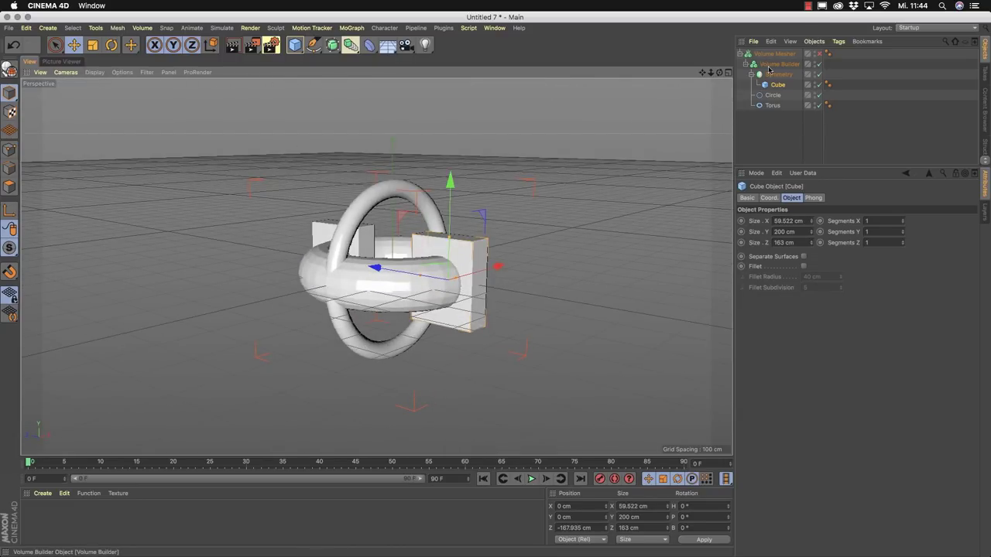
pyautogui.click(780, 64)
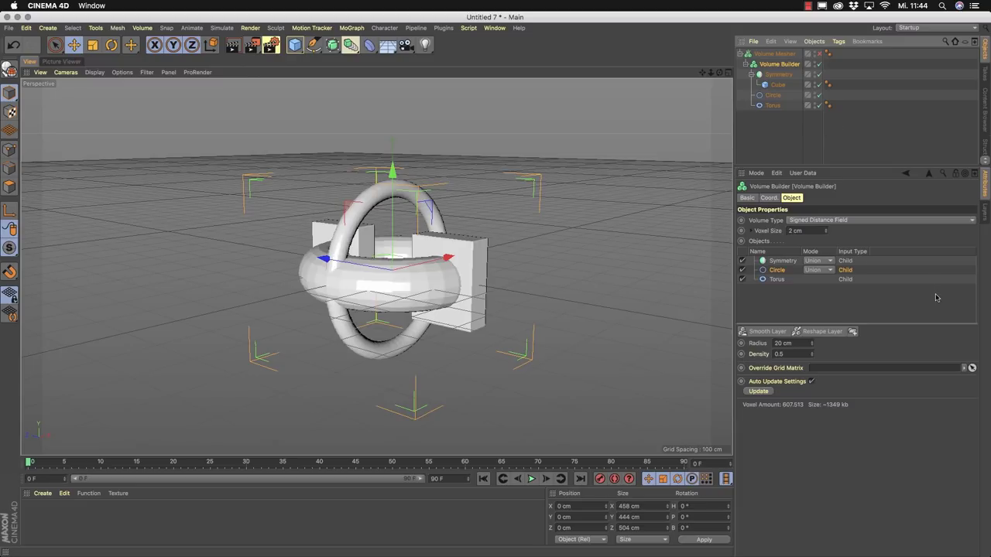
pyautogui.keyDown('alt'); pyautogui.moveTo(461, 273); pyautogui.dragTo(408, 295); pyautogui.keyUp('alt')
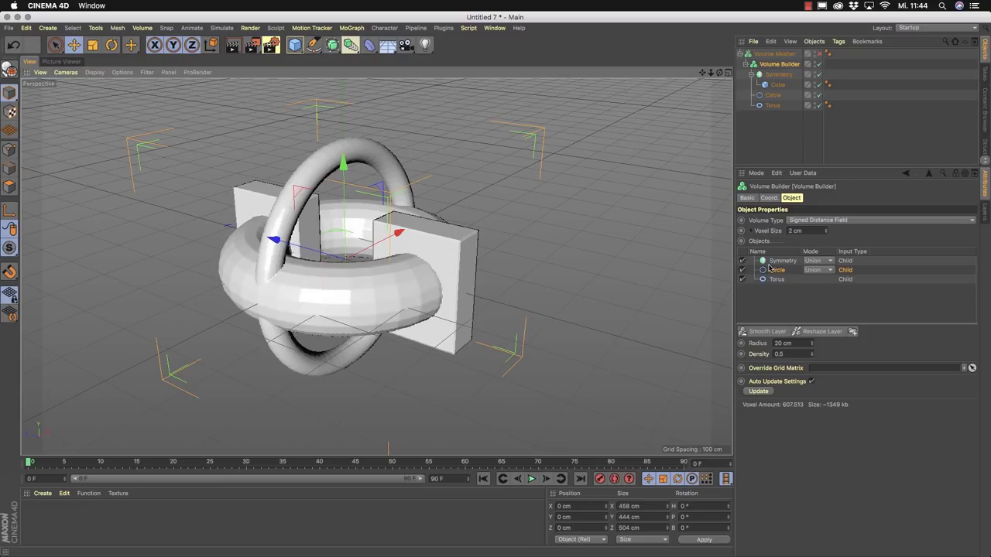
# Add a folder to the Volume Builder's object list between the Symmetry and the circle, and delete it again.
pyautogui.click(852, 333)
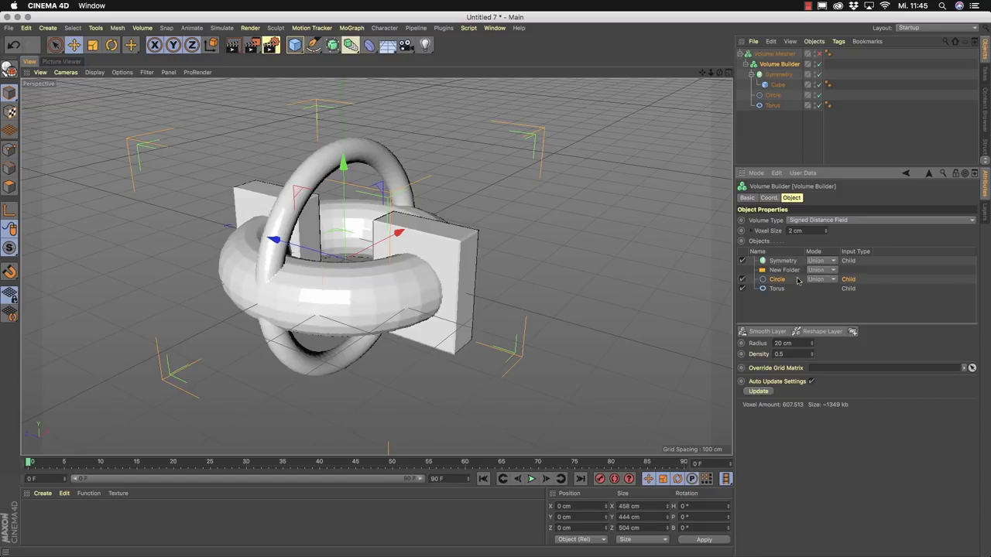
pyautogui.click(763, 270)
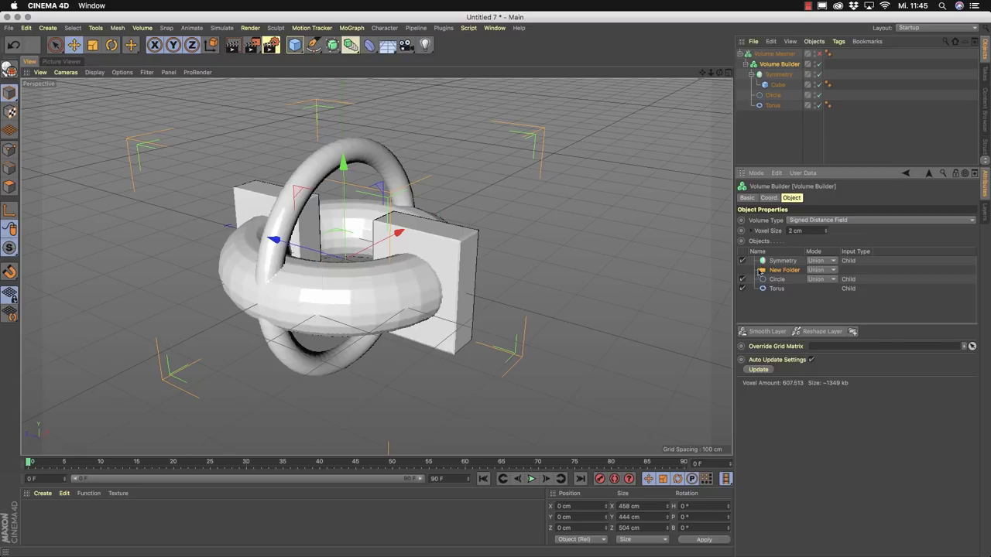
pyautogui.press('Delete')
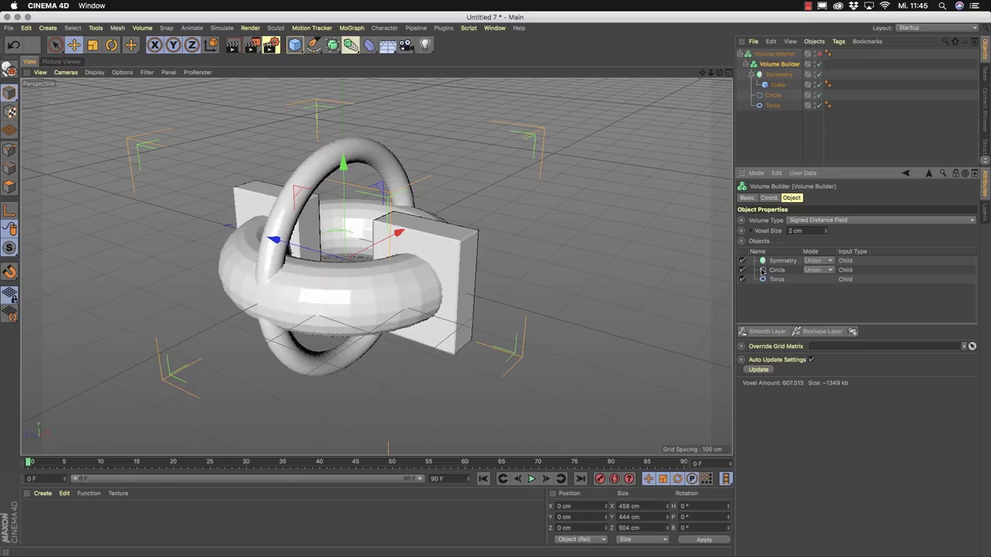
# Set the Symmetry's mode in the Volume Builder to Subtract and inspect the cuts in the torus.
pyautogui.click(828, 261)
pyautogui.click(823, 285)
pyautogui.keyDown('alt'); pyautogui.moveTo(364, 279); pyautogui.dragTo(464, 236); pyautogui.keyUp('alt')
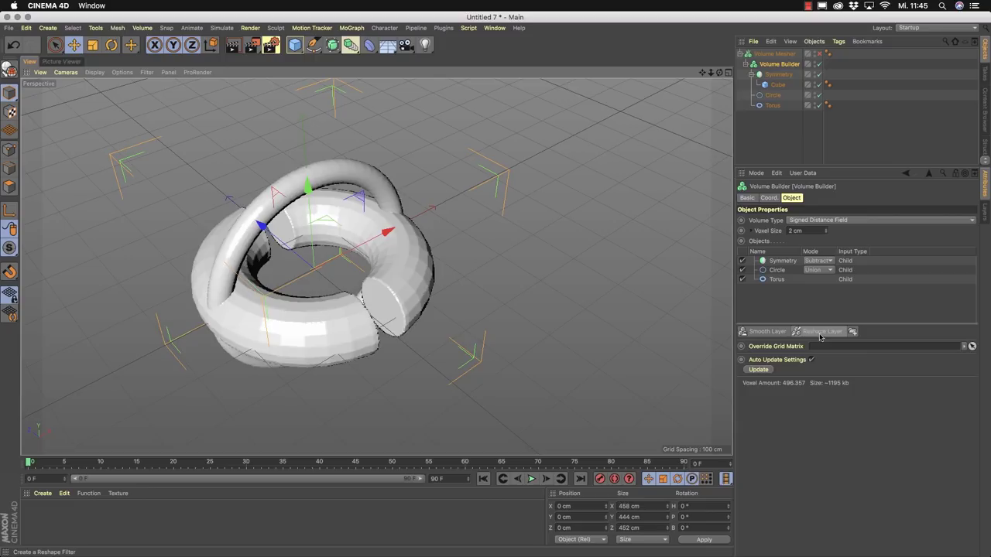
# Disable the Symmetry and the circle in the Volume Builder and hide both objects in the viewport.
pyautogui.click(742, 261)
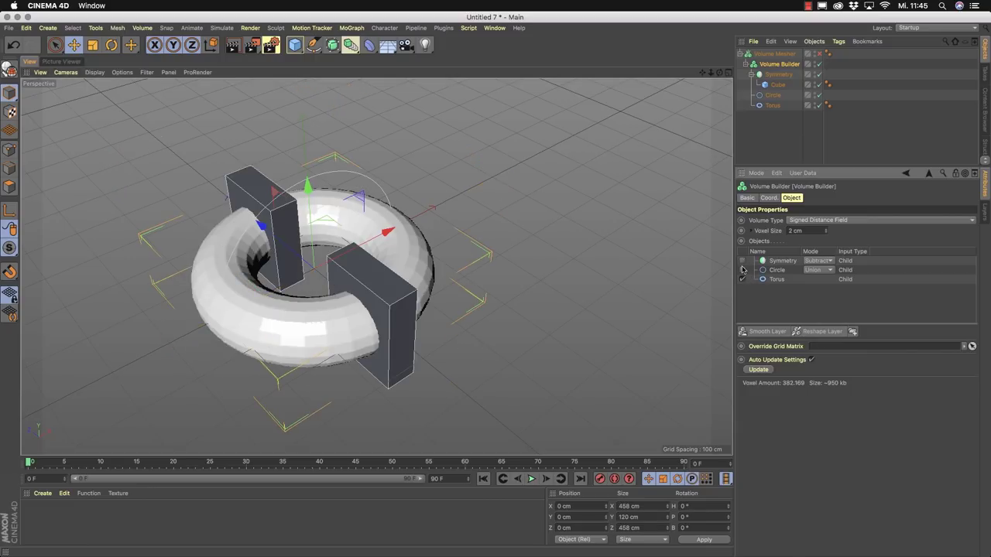
pyautogui.click(813, 76)
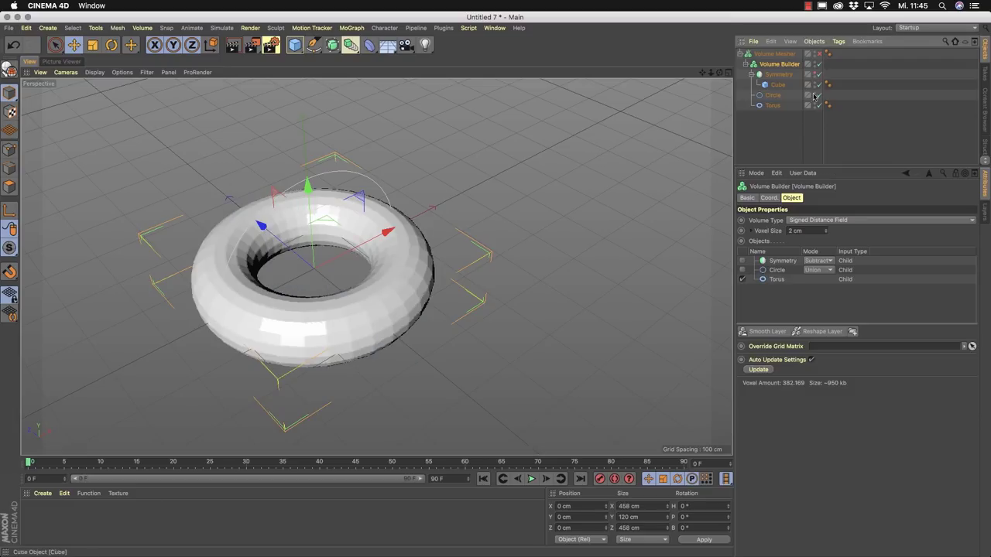
pyautogui.click(814, 93)
# Add a Reshape Layer above the torus in the Volume Builder and set its Dilate / Erode offset to 10 cm.
pyautogui.click(776, 279)
pyautogui.click(821, 333)
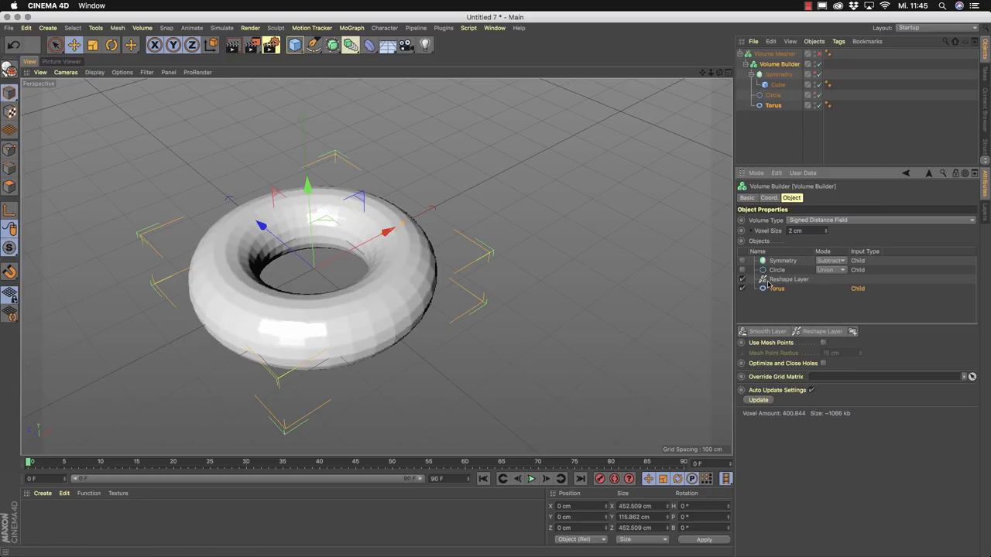
pyautogui.click(770, 279)
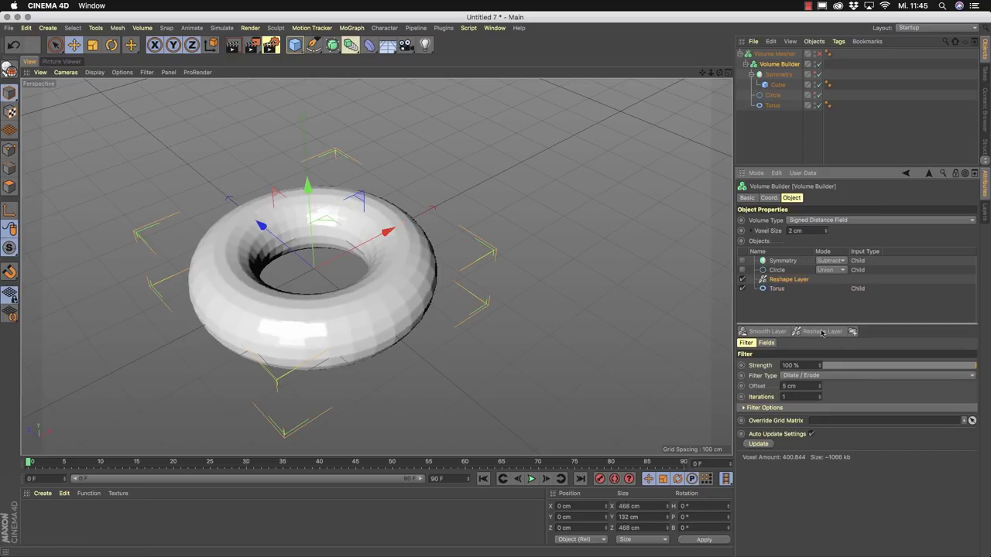
pyautogui.click(756, 387)
pyautogui.write('10')
pyautogui.press('Return')
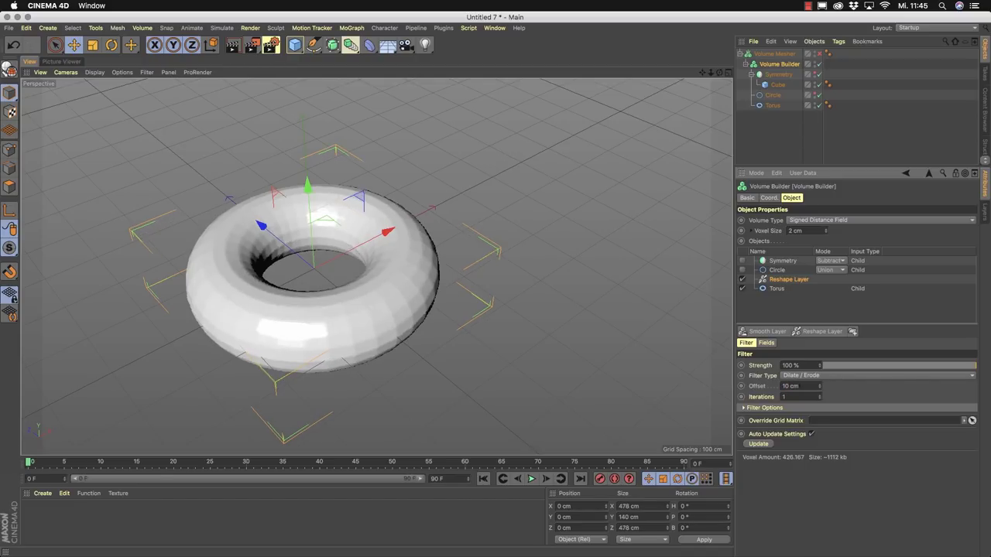
# Switch the Reshape Layer off and on to compare the dilated torus with the original.
pyautogui.moveTo(365, 294)
pyautogui.keyDown('alt'); pyautogui.mouseDown()
pyautogui.moveTo(349, 281)
pyautogui.moveTo(375, 291)
pyautogui.mouseUp(); pyautogui.keyUp('alt')
pyautogui.click(741, 281)
pyautogui.click(742, 282)
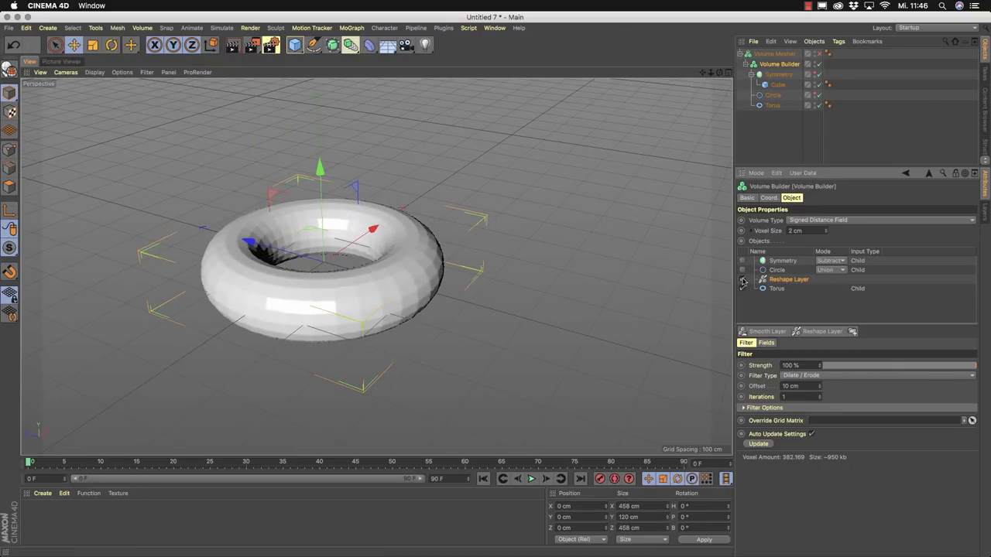
pyautogui.click(742, 282)
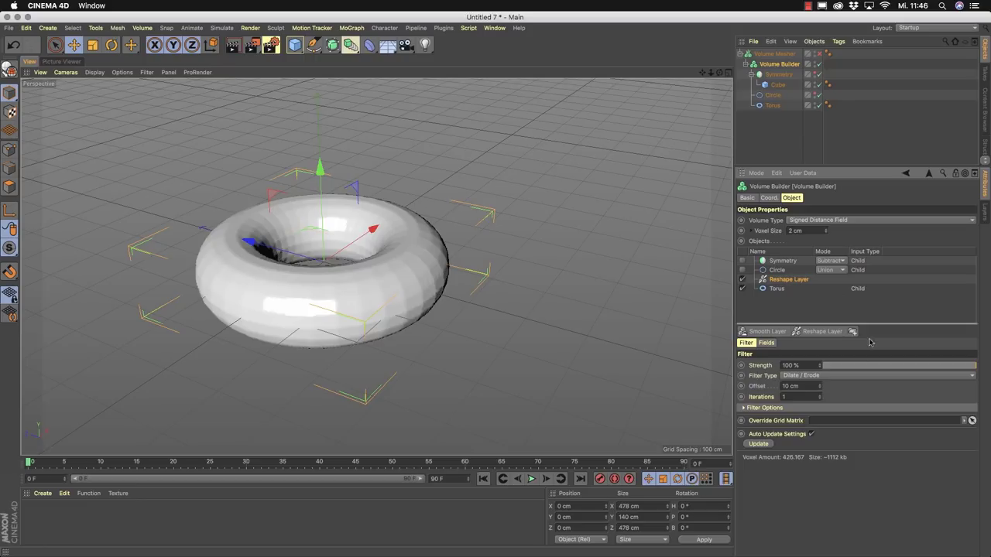
# Set the Reshape Layer's offset to -5 cm to erode the torus.
pyautogui.moveTo(794, 386); pyautogui.dragTo(740, 389)
pyautogui.write('-')
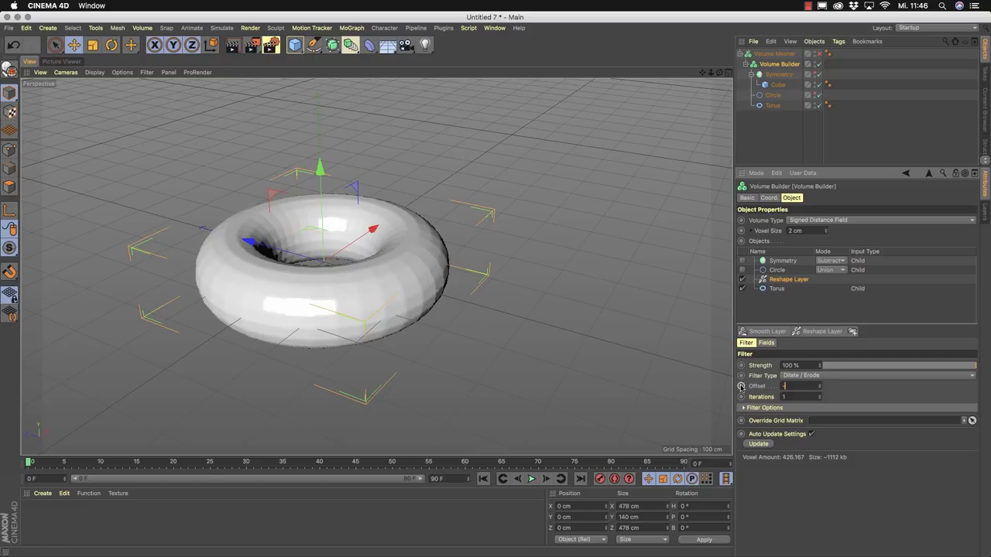
pyautogui.write('5')
pyautogui.press('Return')
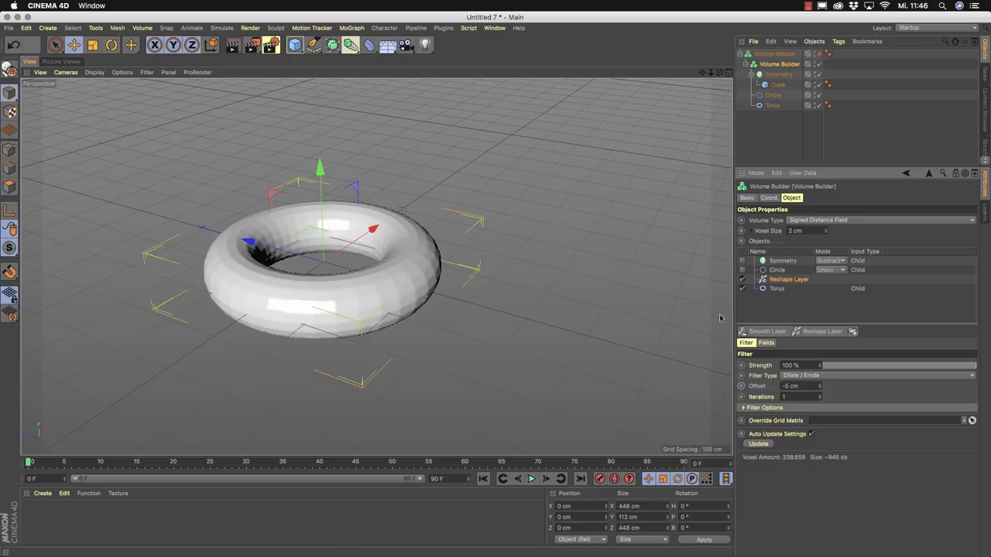
# Switch the Reshape Layer off and on to compare the eroded torus, and delete the layer.
pyautogui.click(742, 281)
pyautogui.click(742, 281)
pyautogui.click(741, 281)
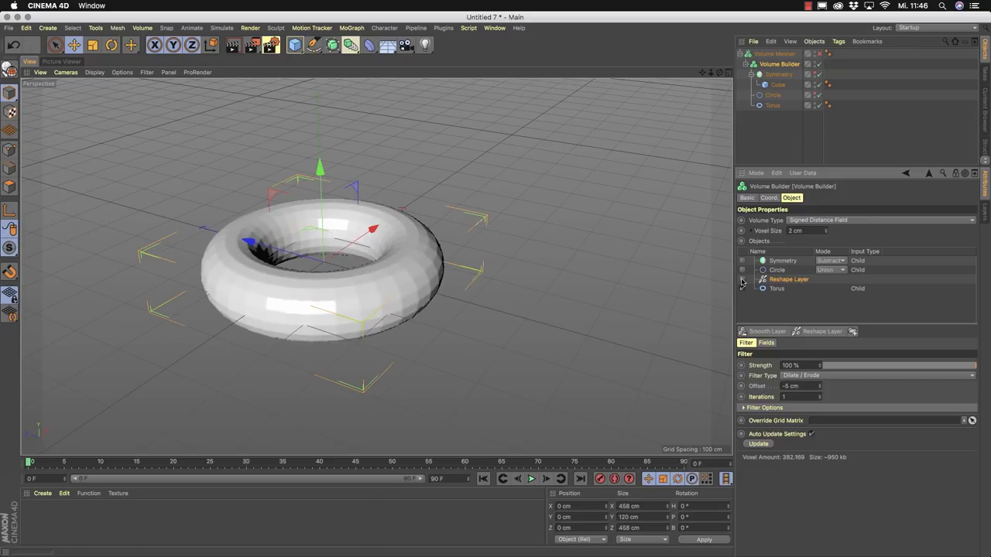
pyautogui.click(742, 281)
pyautogui.click(742, 281)
pyautogui.press('Delete')
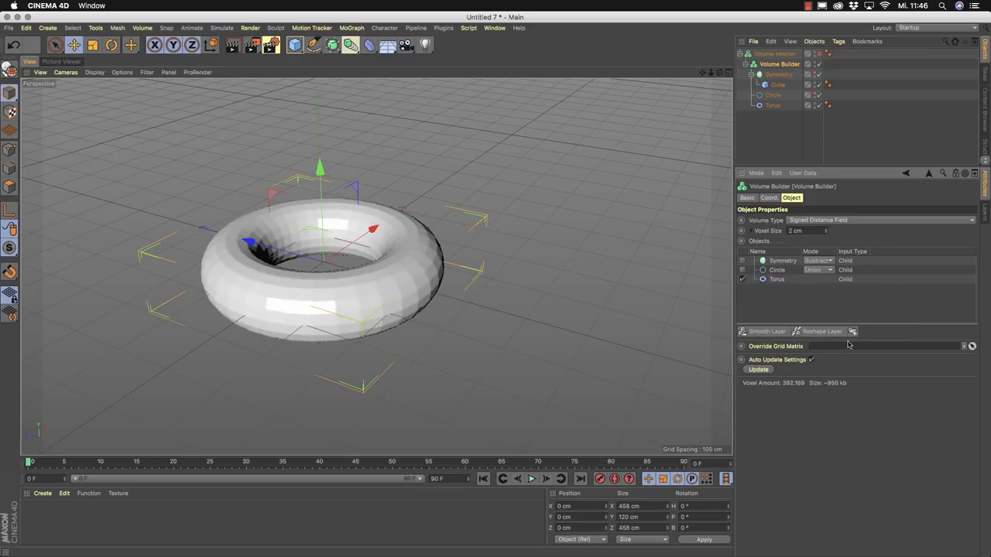
# Add a Smooth Layer above the torus in the Volume Builder.
pyautogui.click(773, 281)
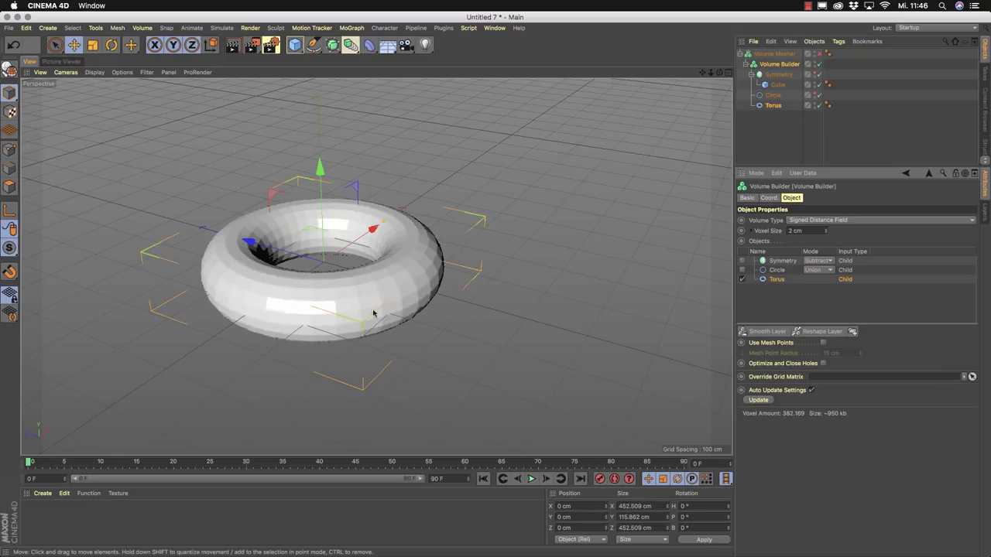
pyautogui.click(765, 332)
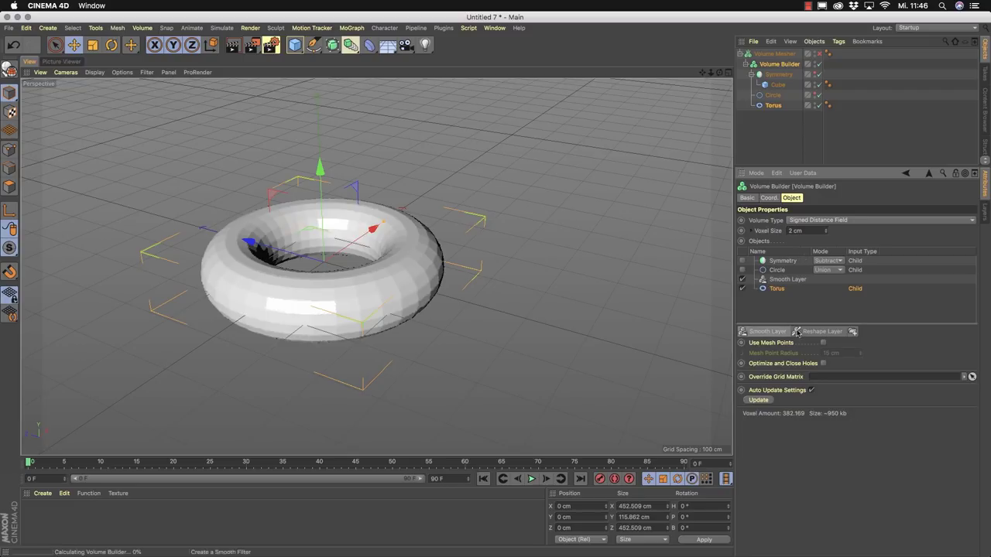
# Review the Smooth Layer's filter types, keep Gaussian and set the voxel distance to 3.
pyautogui.click(762, 280)
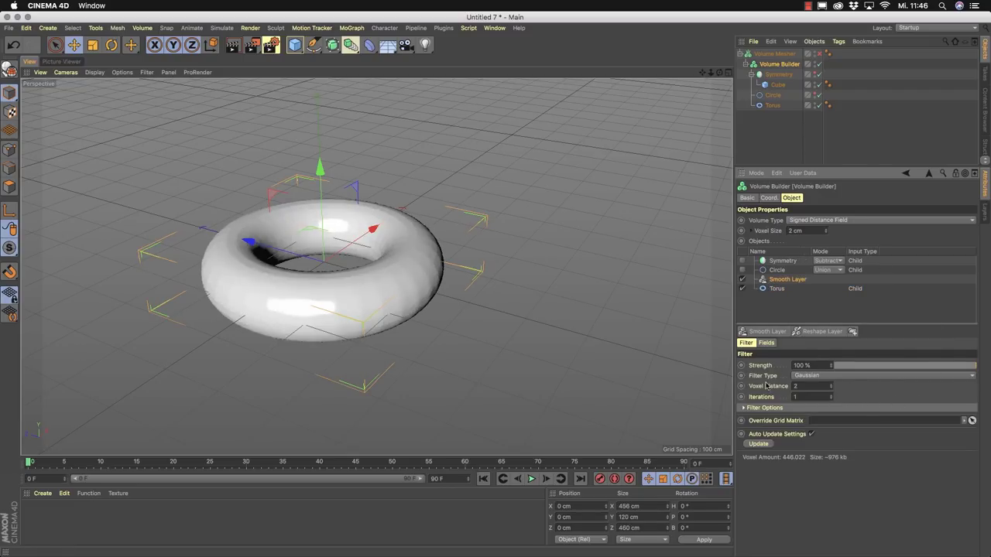
pyautogui.click(972, 378)
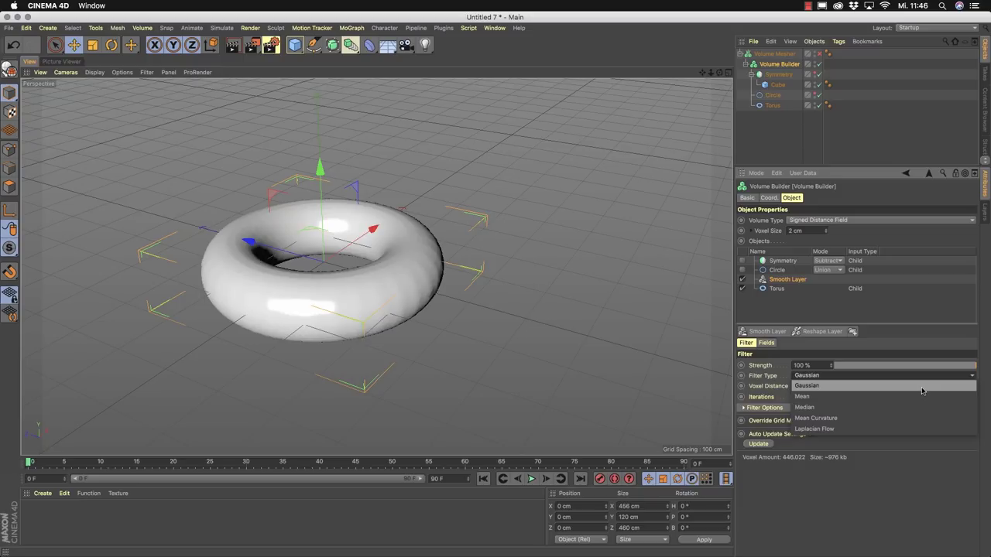
pyautogui.click(922, 391)
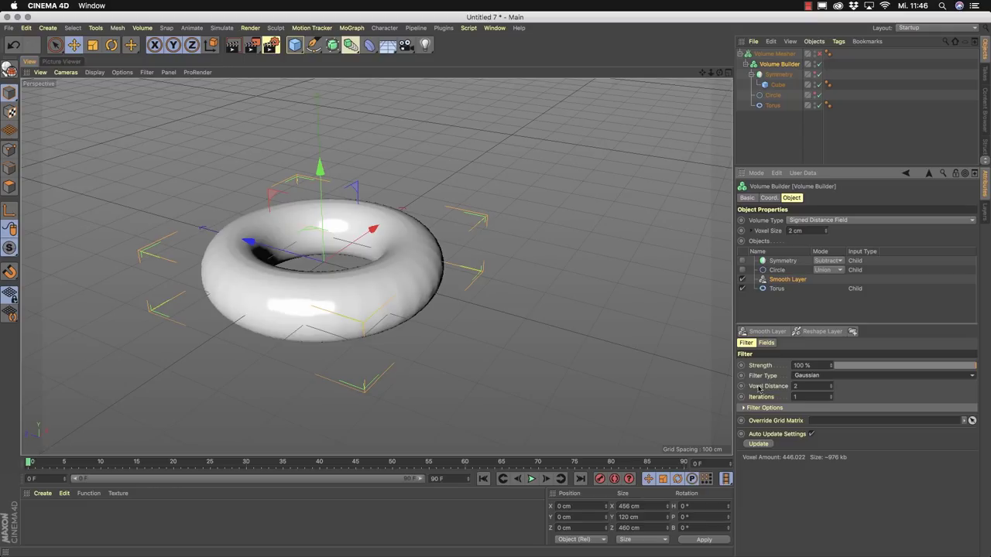
pyautogui.click(830, 385)
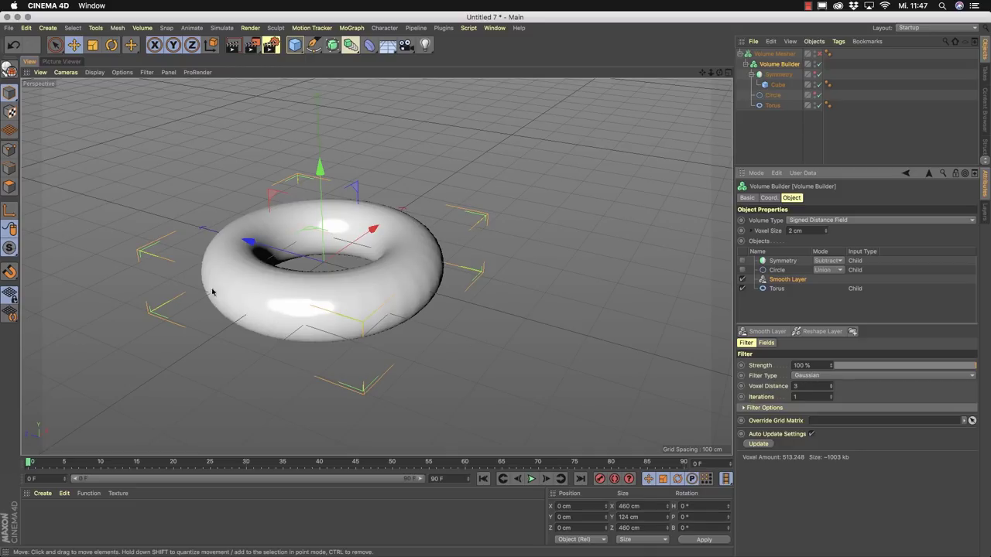
# Enable the Circle and Symmetry in the Volume Builder and place a second Smooth Layer between them.
pyautogui.click(741, 269)
pyautogui.click(741, 260)
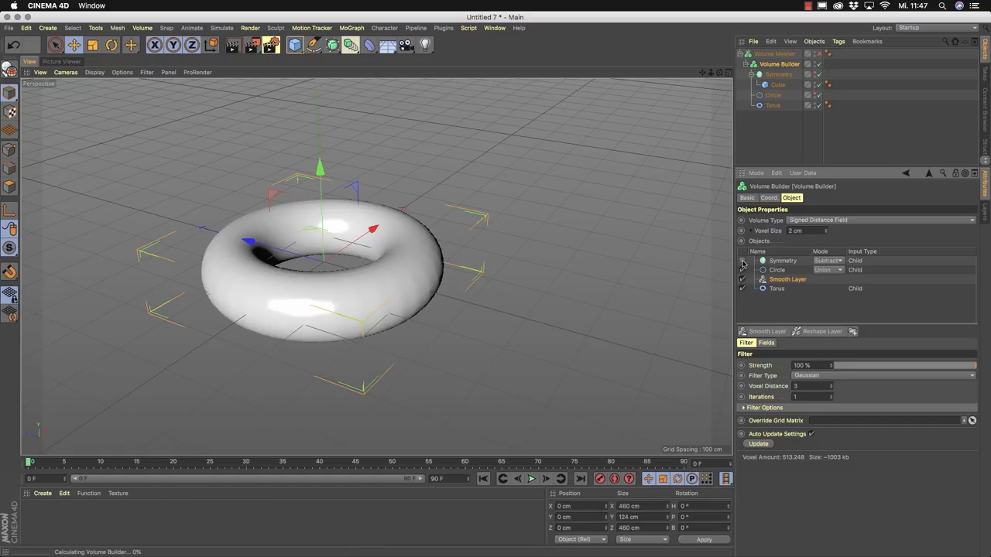
pyautogui.click(786, 262)
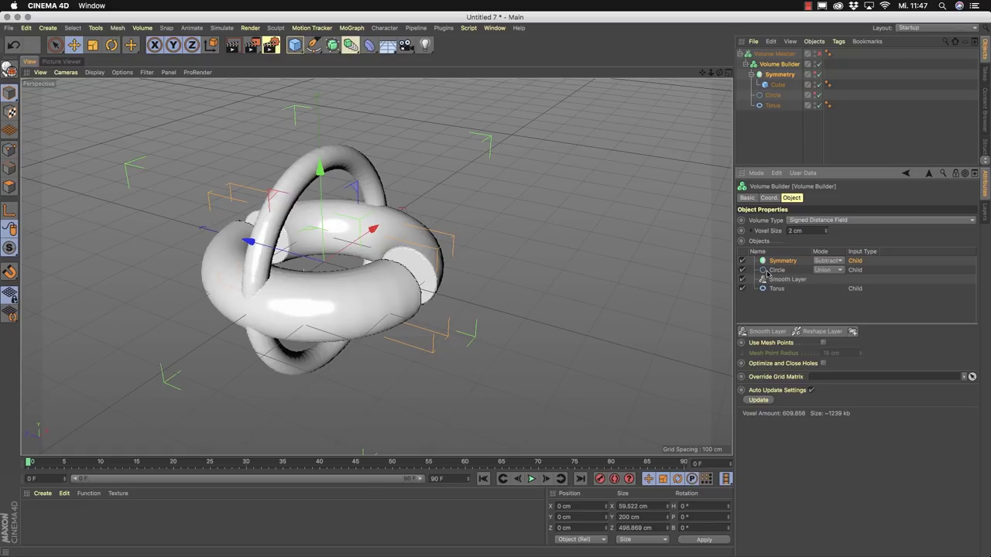
pyautogui.click(763, 332)
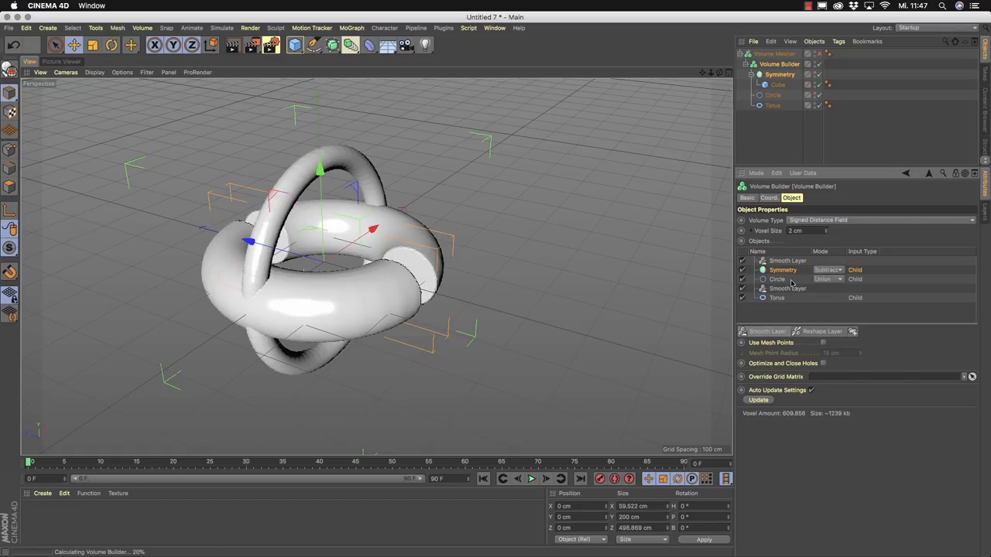
pyautogui.moveTo(769, 262); pyautogui.dragTo(775, 275)
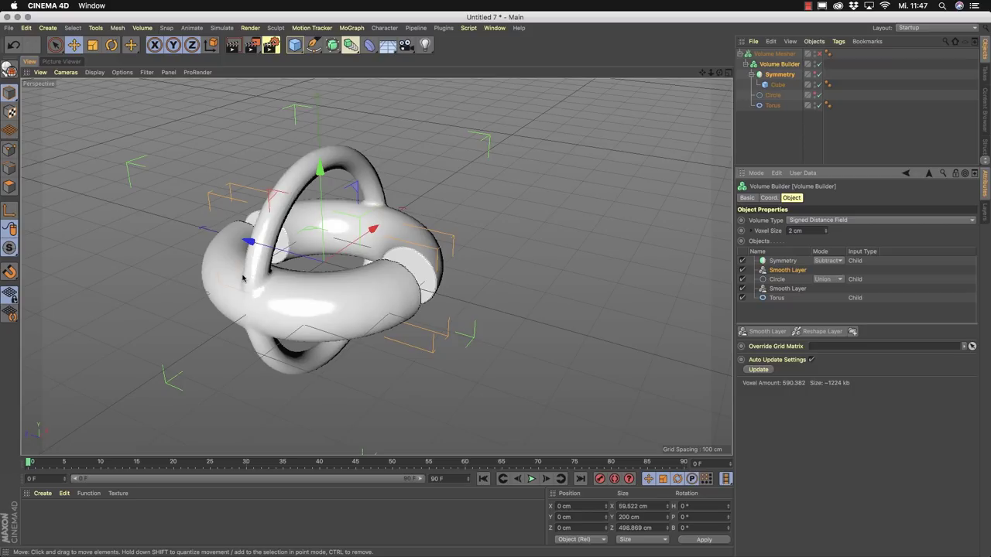
# Try grouping the Circle and the second Smooth Layer in a new folder, and remove the folder.
pyautogui.click(852, 331)
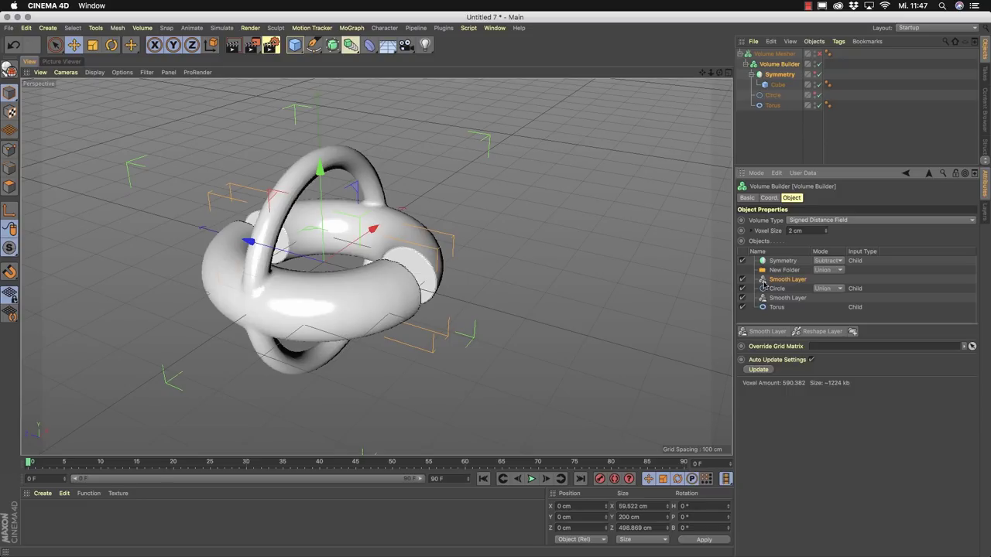
pyautogui.click(789, 280)
pyautogui.moveTo(763, 283); pyautogui.dragTo(785, 272)
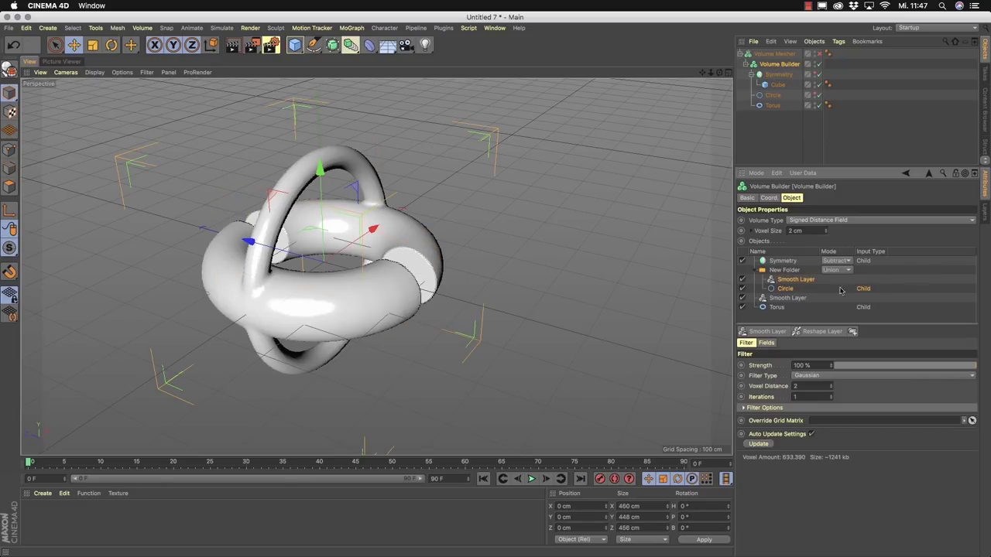
pyautogui.moveTo(772, 308)
pyautogui.mouseDown()
pyautogui.moveTo(774, 290)
pyautogui.moveTo(777, 298)
pyautogui.mouseUp()
pyautogui.press('Delete')
# Enable the Volume Mesher and display the combined mesh shaded without wireframe lines.
pyautogui.keyDown('alt'); pyautogui.moveTo(279, 308); pyautogui.dragTo(325, 332); pyautogui.keyUp('alt')
pyautogui.click(787, 270)
pyautogui.click(785, 288)
pyautogui.click(786, 270)
pyautogui.click(788, 261)
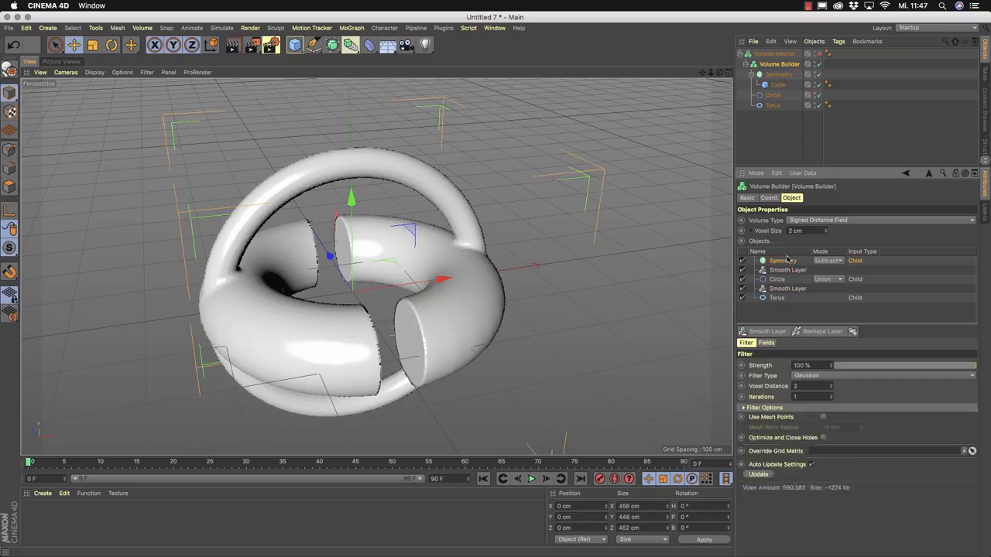
pyautogui.click(819, 54)
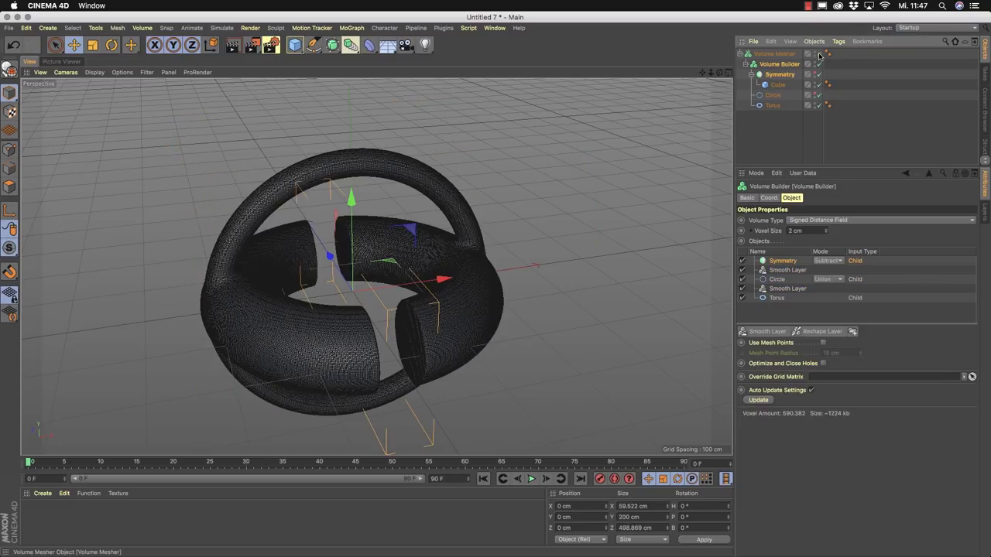
pyautogui.rightClick(280, 177)
pyautogui.click(280, 175)
pyautogui.keyDown('alt'); pyautogui.moveTo(280, 176); pyautogui.dragTo(465, 229); pyautogui.keyUp('alt')
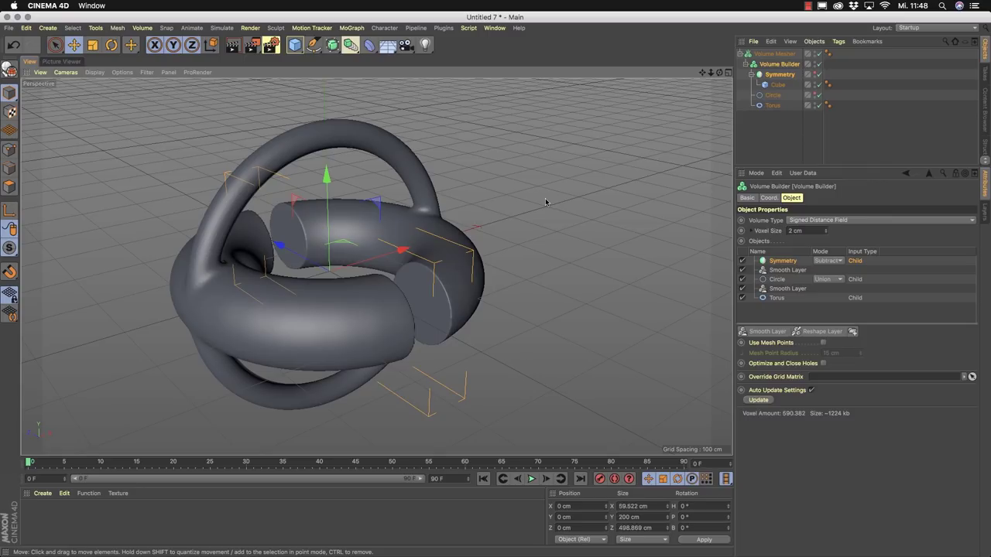
# Switch to the open project Muffin-reworked.c4d and view the muffin package from several angles.
pyautogui.press('v')
pyautogui.moveTo(551, 224)
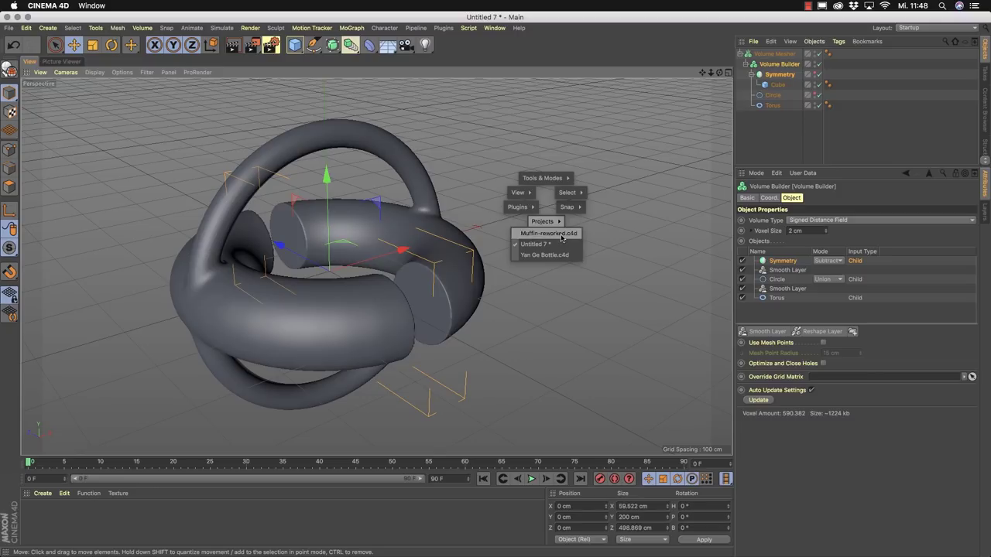
pyautogui.click(549, 233)
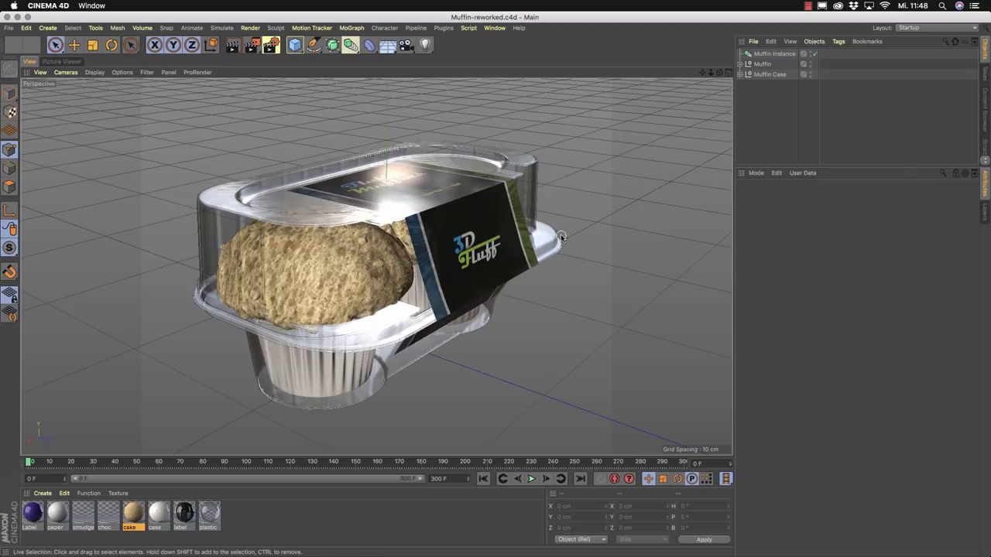
pyautogui.keyDown('alt'); pyautogui.moveTo(379, 230); pyautogui.dragTo(346, 211); pyautogui.keyUp('alt')
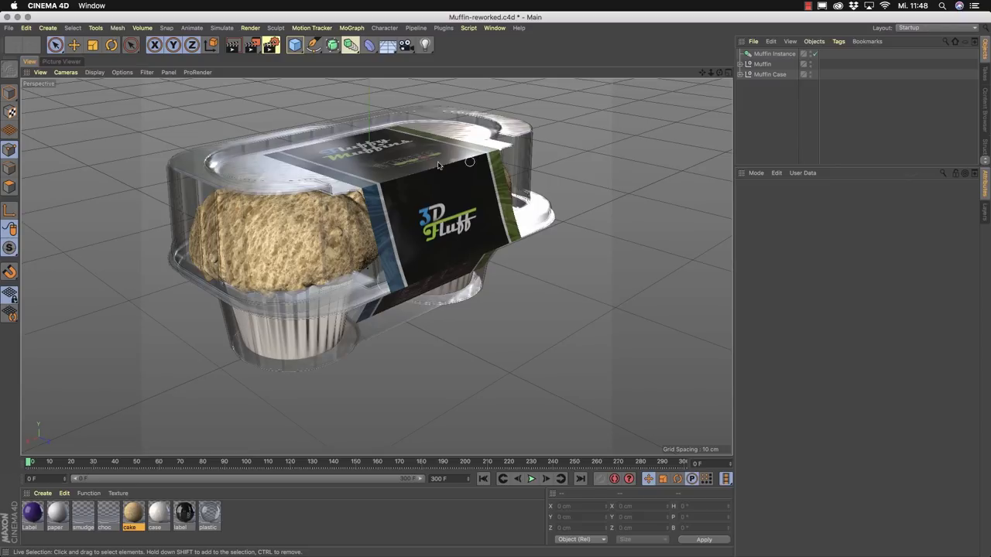
pyautogui.keyDown('alt'); pyautogui.moveTo(236, 273); pyautogui.dragTo(463, 168); pyautogui.keyUp('alt')
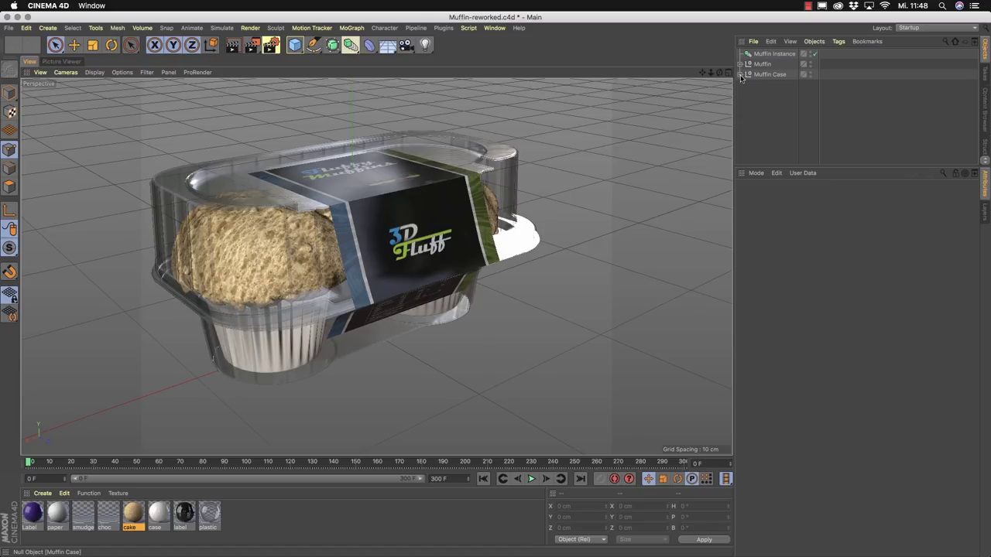
# Hide the Muffin, Muffin Instance and Label Extrude to isolate the plastic case, and expand the Muffin Case hierarchy.
pyautogui.click(810, 63)
pyautogui.click(814, 54)
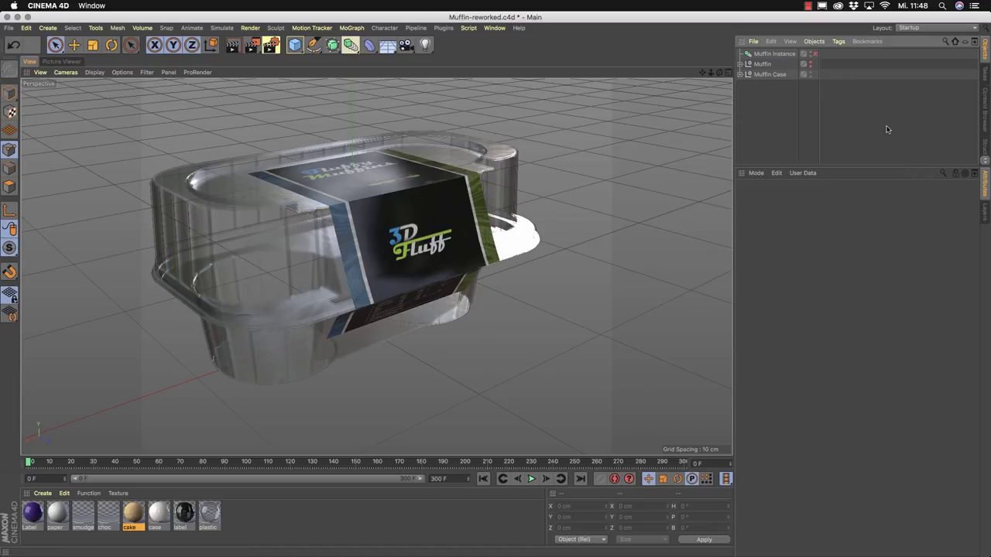
pyautogui.click(739, 74)
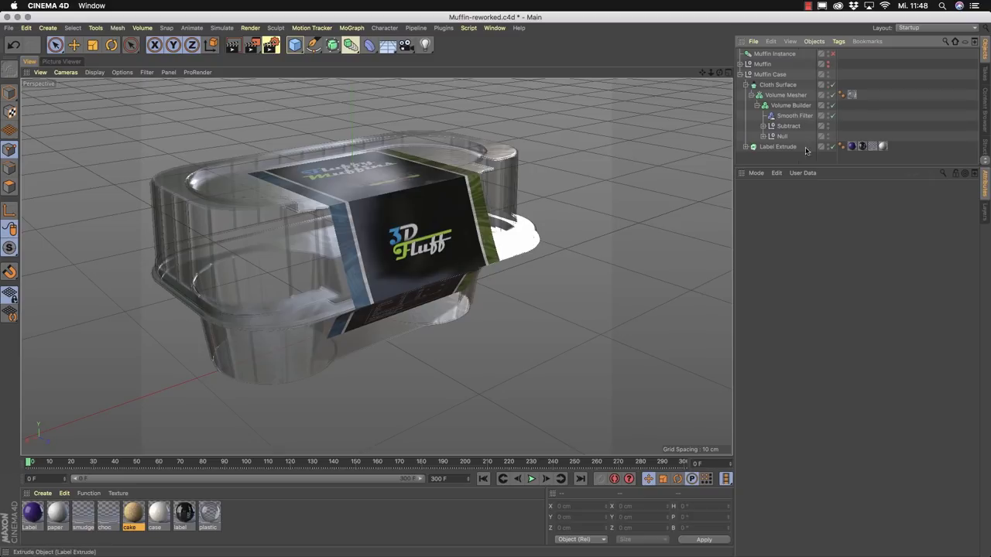
pyautogui.moveTo(818, 165); pyautogui.dragTo(818, 308)
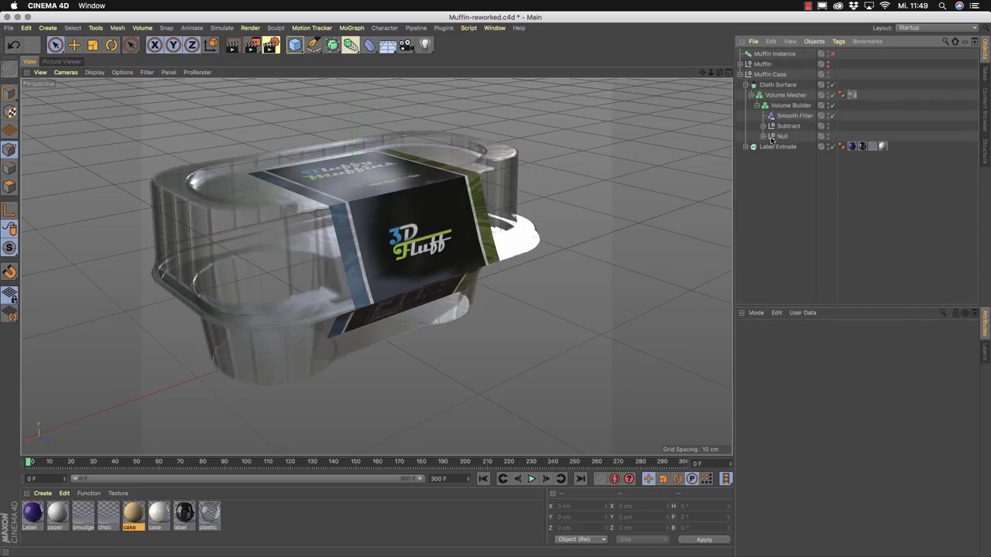
pyautogui.click(831, 146)
pyautogui.click(831, 146)
pyautogui.click(831, 146)
pyautogui.click(830, 147)
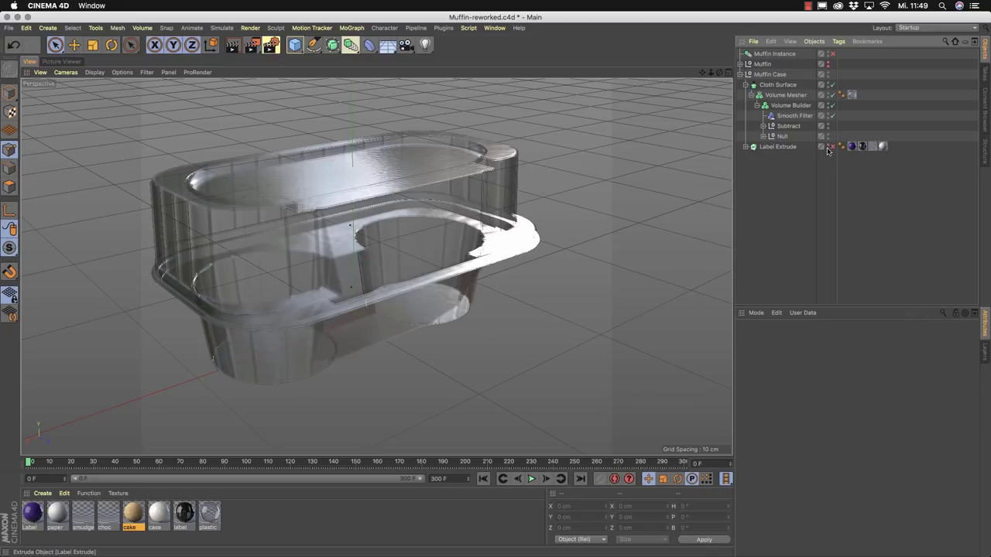
# Examine the muffin case's Volume Builder object list and the filter settings of its Smooth Filter.
pyautogui.click(766, 106)
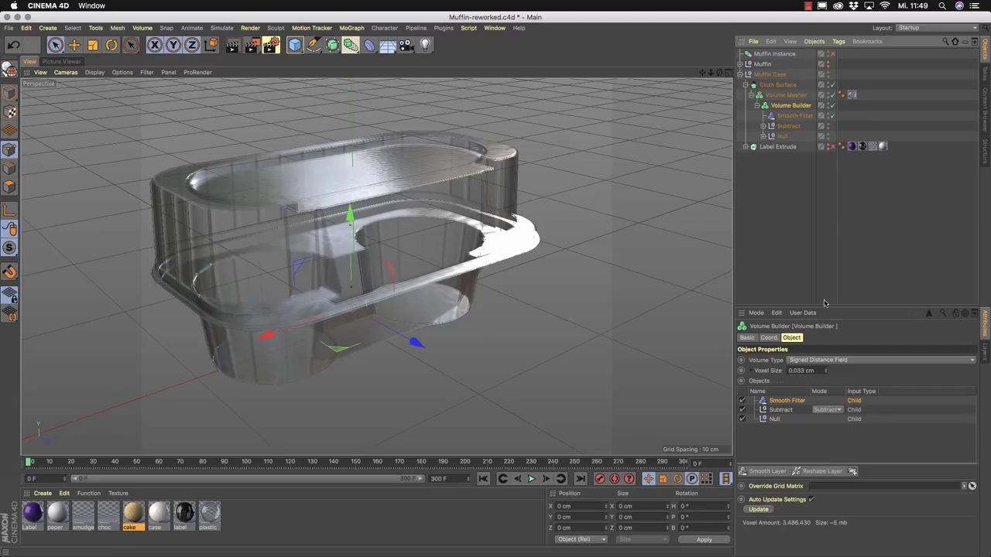
pyautogui.moveTo(825, 307); pyautogui.dragTo(815, 193)
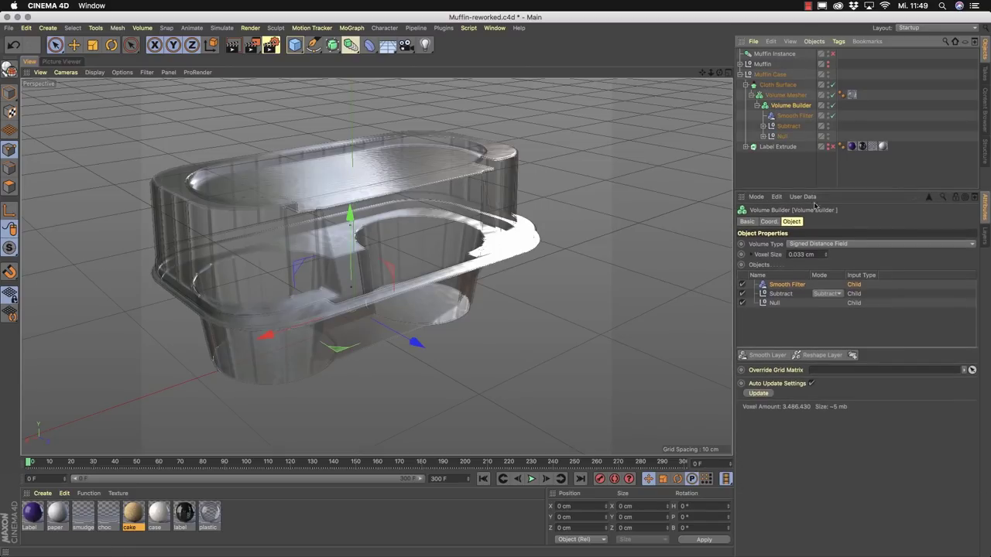
pyautogui.click(764, 304)
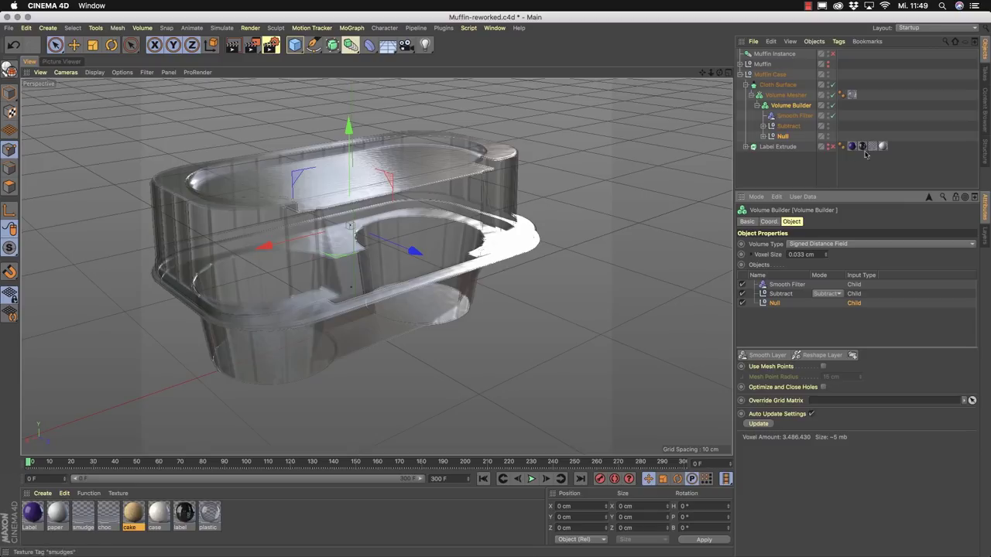
pyautogui.click(795, 116)
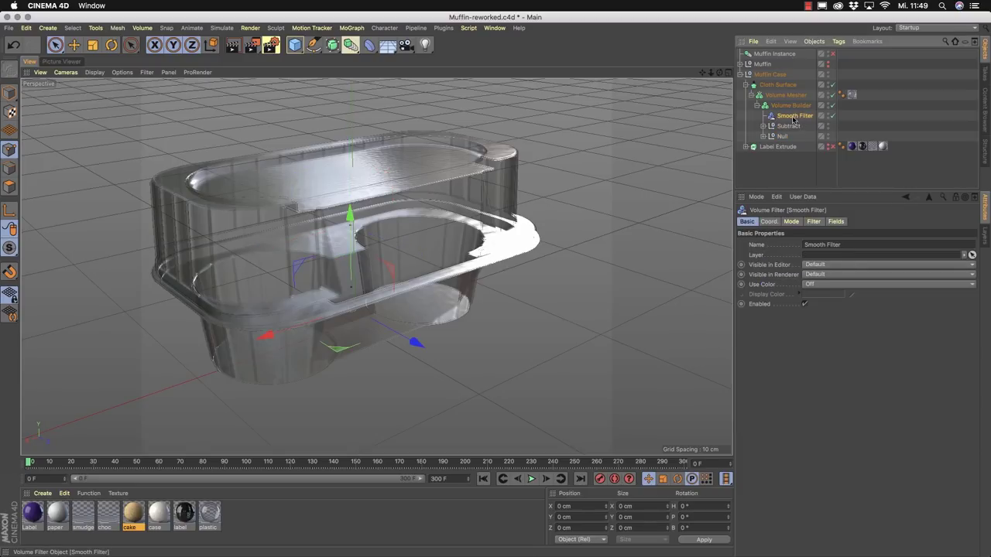
pyautogui.click(793, 106)
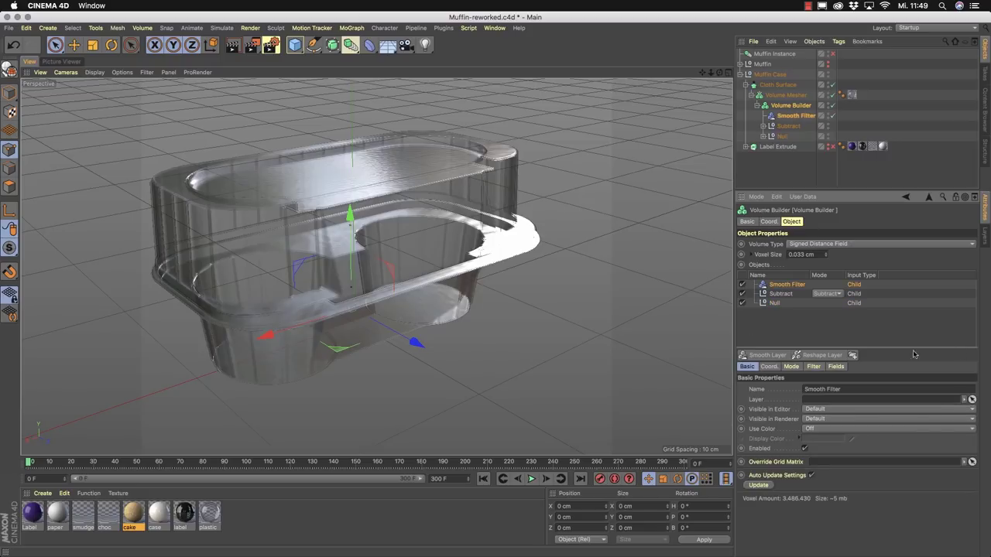
pyautogui.click(814, 367)
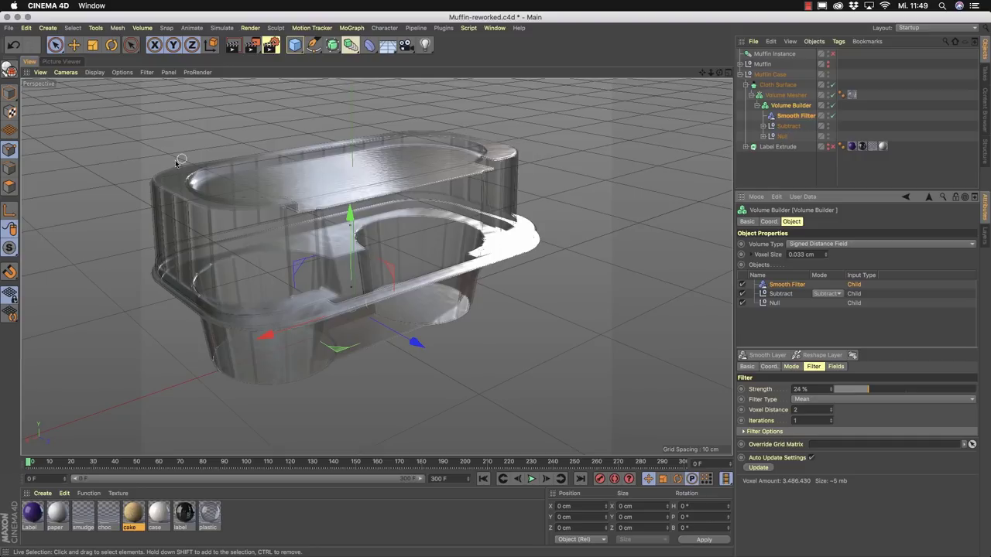
pyautogui.click(774, 168)
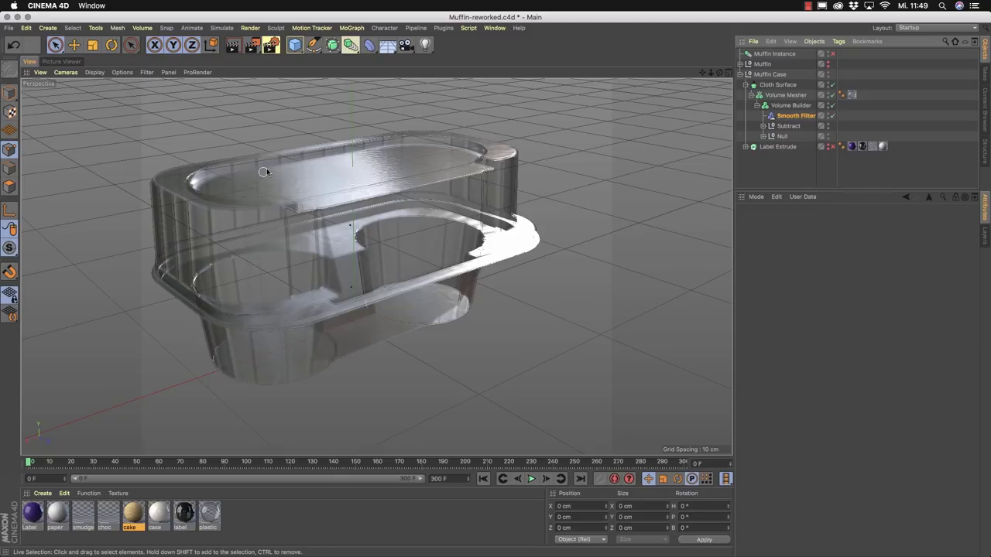
# Copy the Null with the case's source objects into a new project and frame it in the view.
pyautogui.click(764, 136)
pyautogui.click(780, 136)
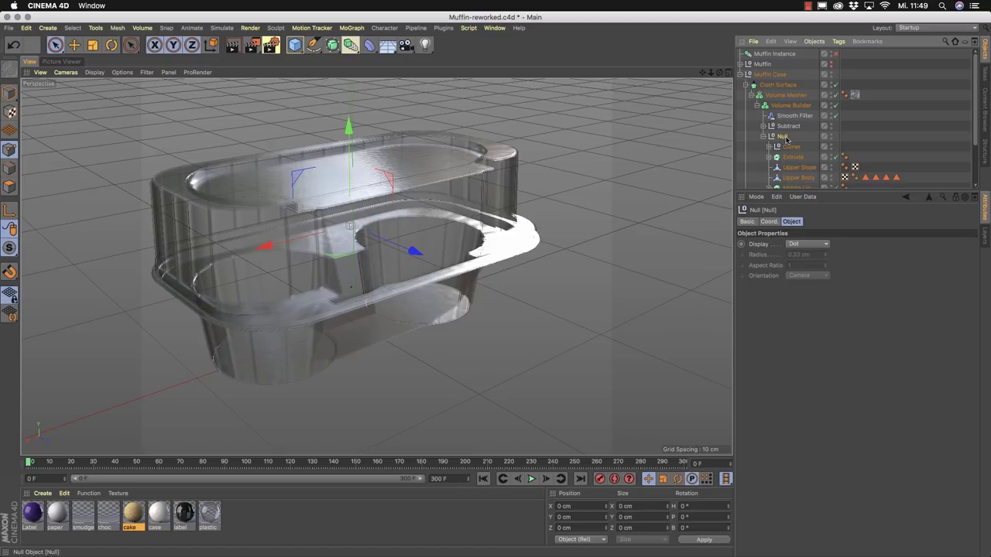
pyautogui.hotkey('ctrl', 'c')
pyautogui.hotkey('ctrl', 'n')
pyautogui.hotkey('ctrl', 'v')
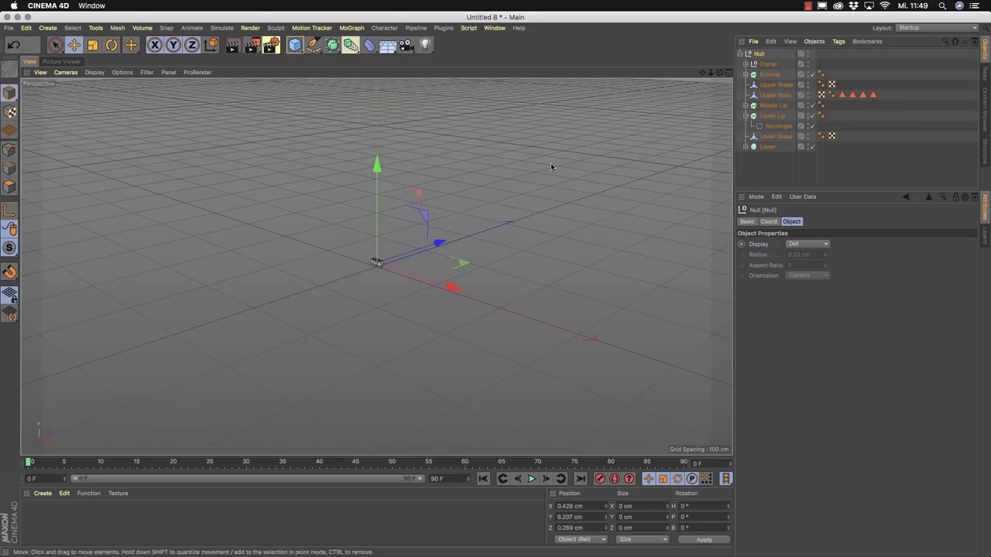
pyautogui.press('h')
pyautogui.keyDown('alt'); pyautogui.moveTo(396, 307); pyautogui.dragTo(364, 232); pyautogui.keyUp('alt')
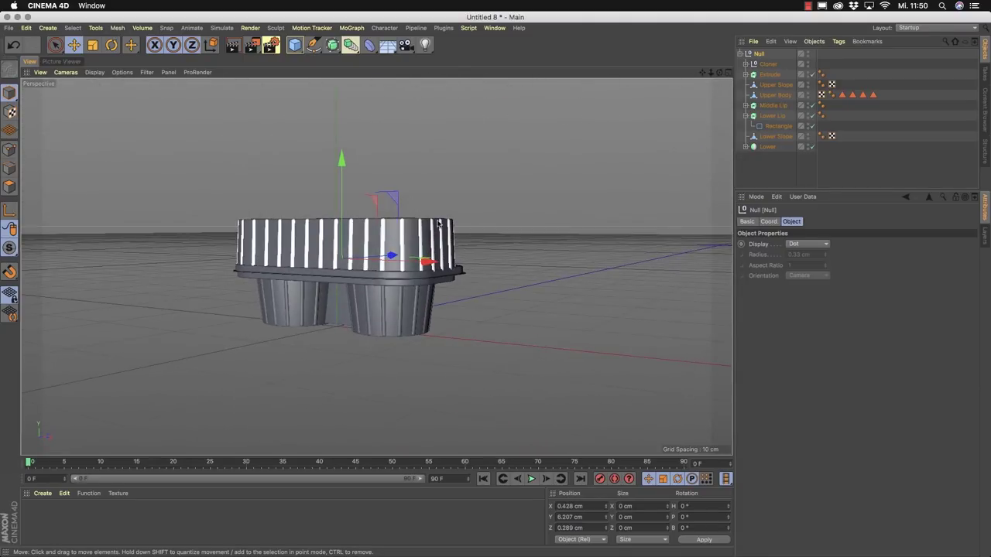
# Examine the Lower Body cone and the capsules grouped beneath it in the Lower symmetry object.
pyautogui.click(777, 160)
pyautogui.press('9')
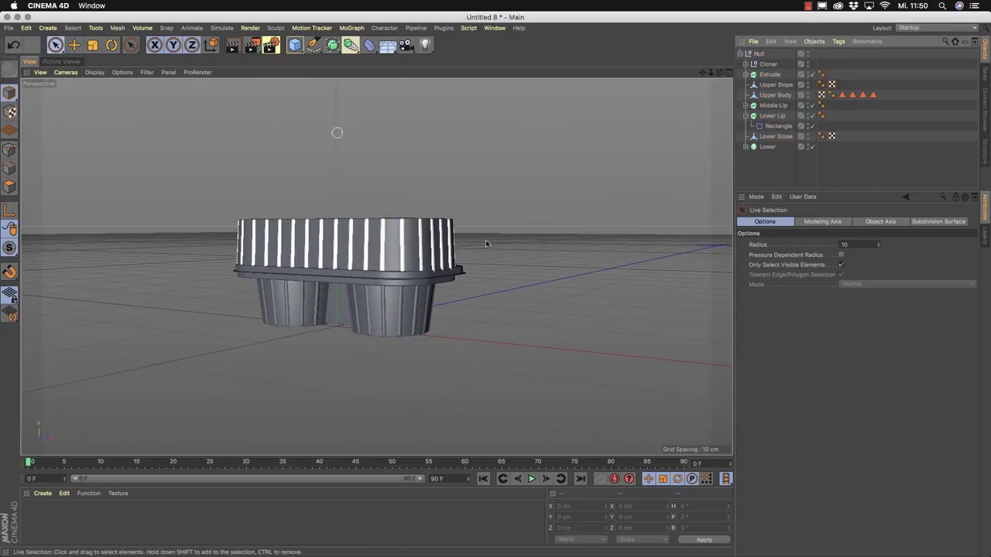
pyautogui.click(395, 325)
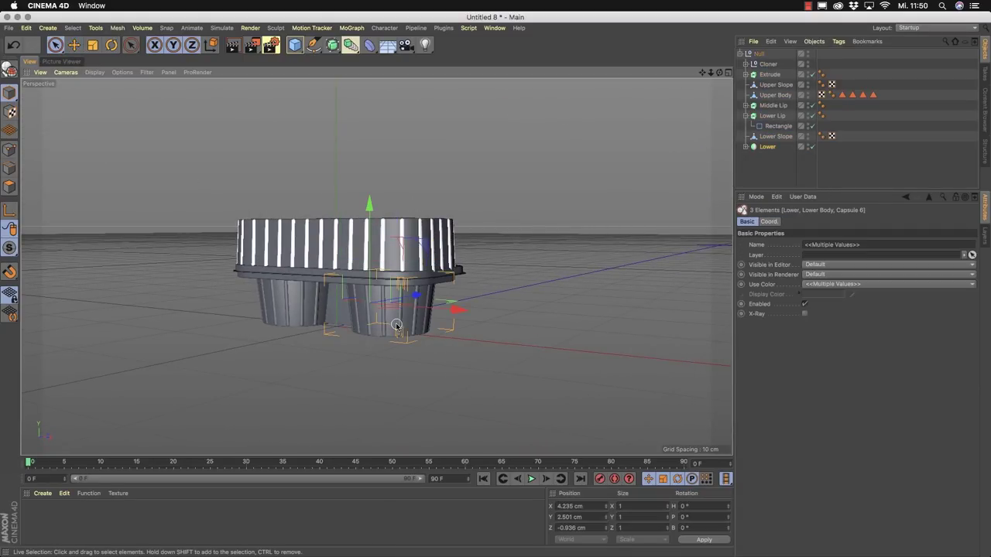
pyautogui.click(745, 147)
pyautogui.click(350, 303)
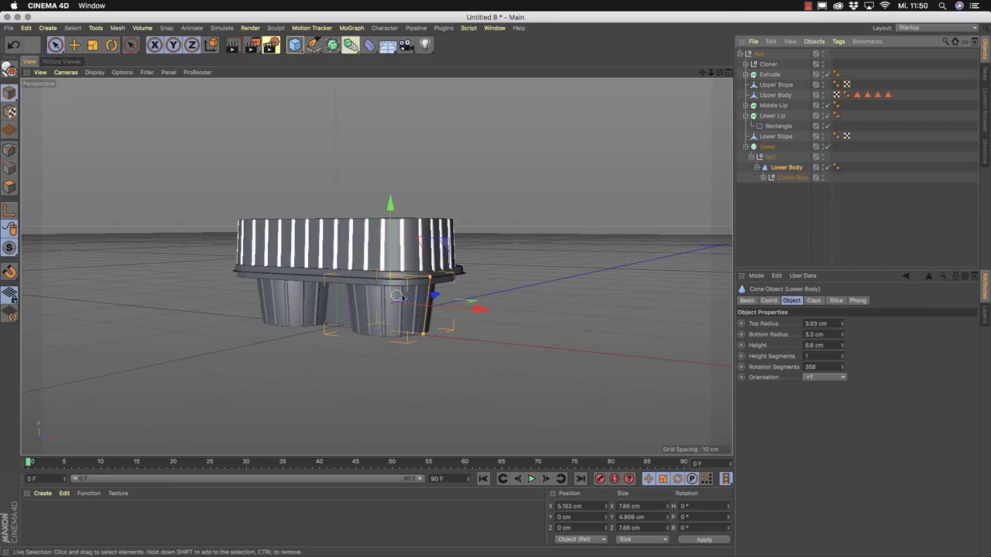
pyautogui.click(764, 178)
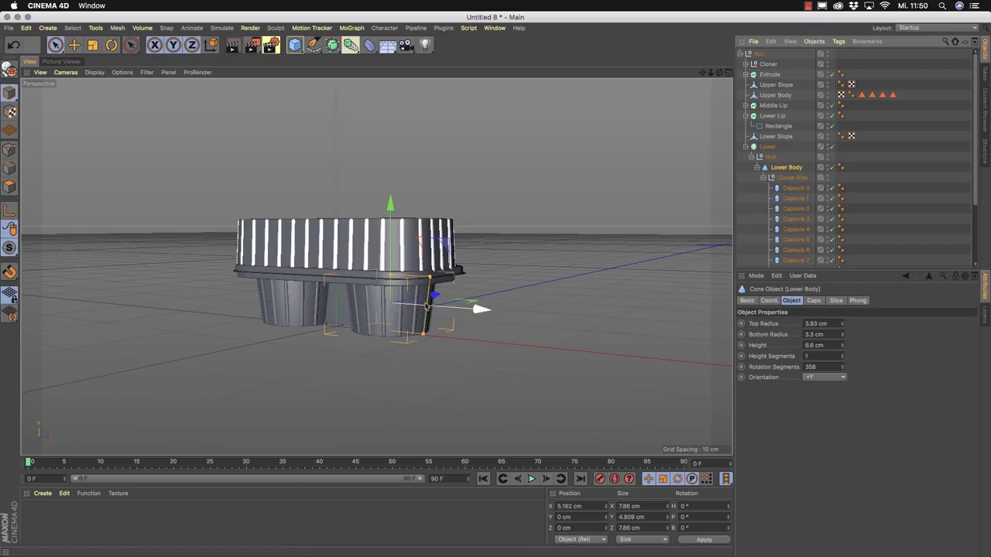
# Collapse the Lower Body cone and the Lower symmetry object in the object hierarchy.
pyautogui.click(757, 167)
pyautogui.click(757, 147)
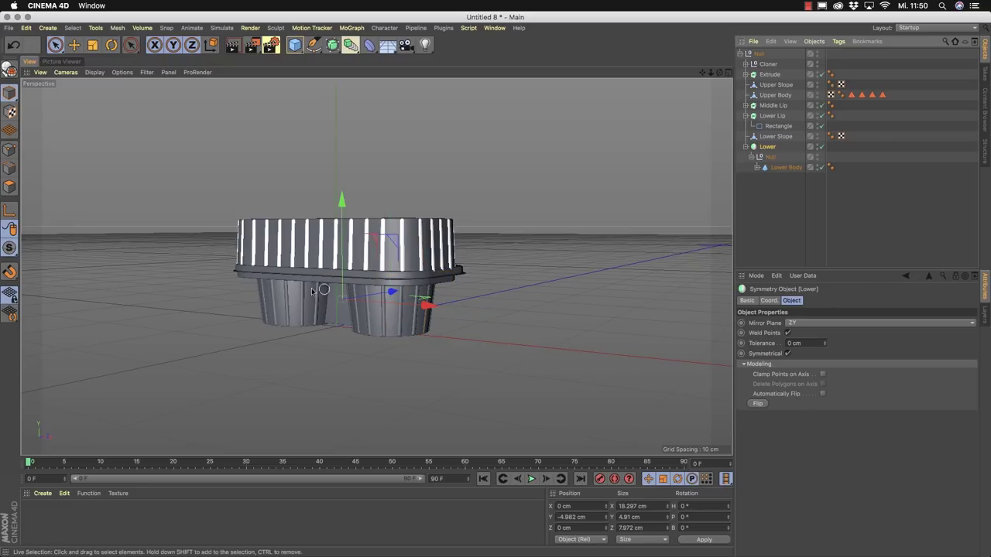
pyautogui.click(746, 147)
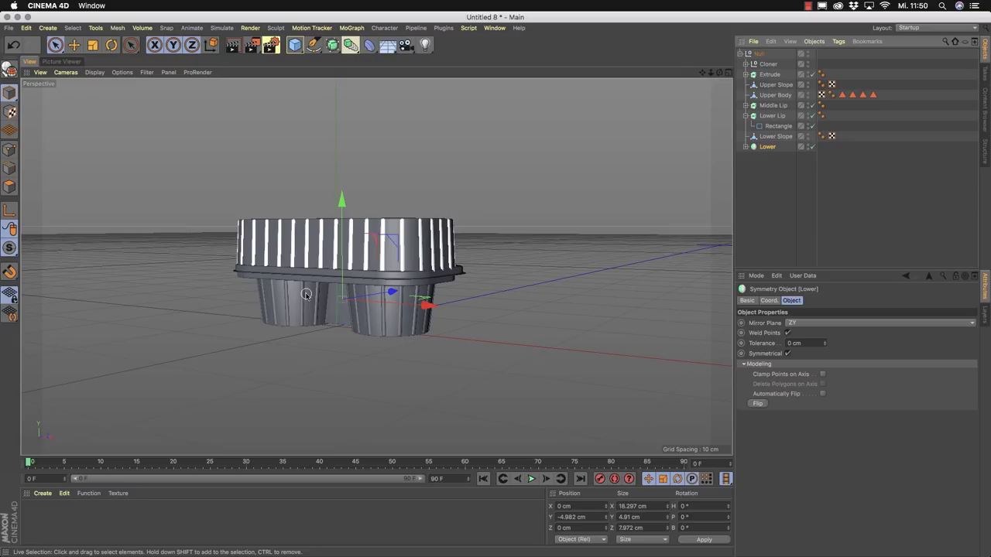
# Switch to the Muffin-reworked.c4d project and examine the thickness settings of the Cloth Surface.
pyautogui.press('v')
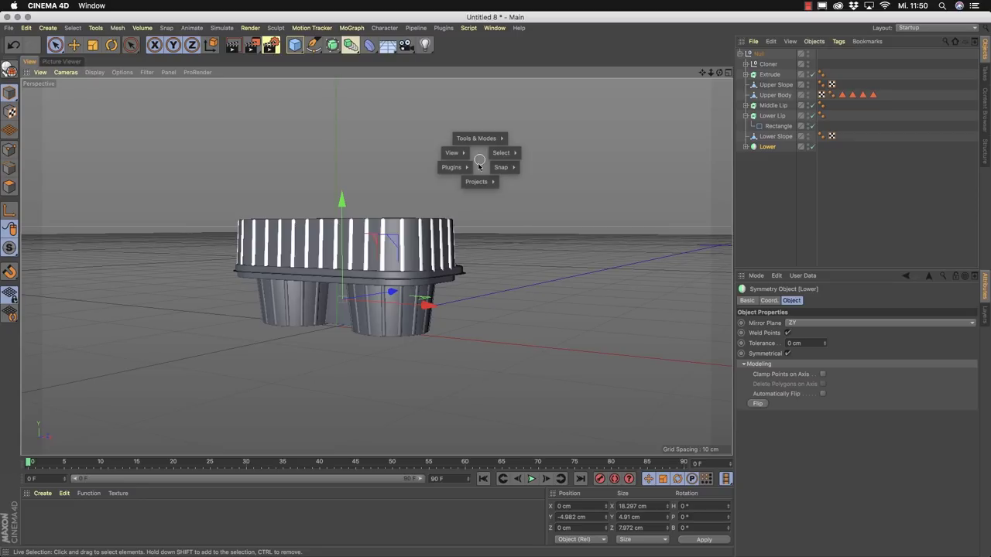
pyautogui.moveTo(476, 181)
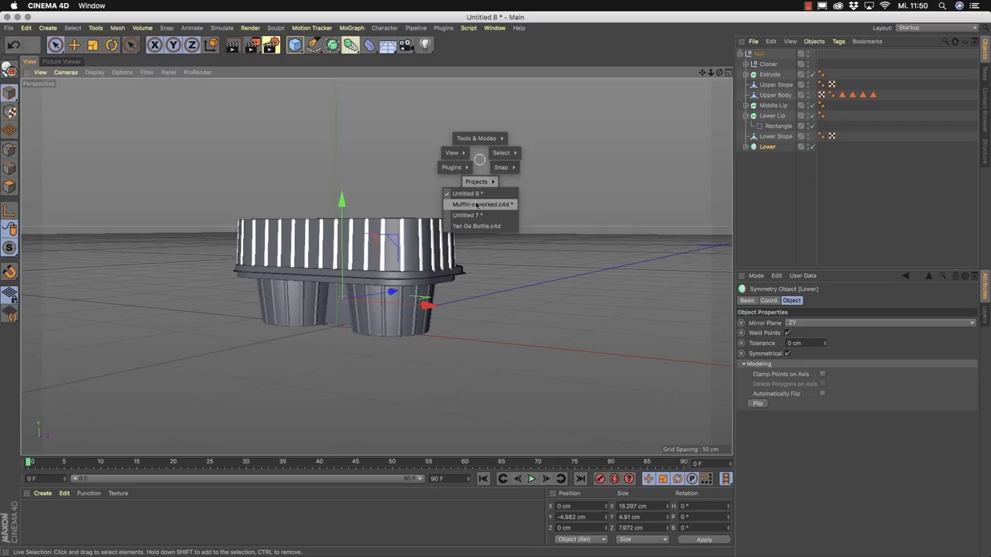
pyautogui.click(478, 205)
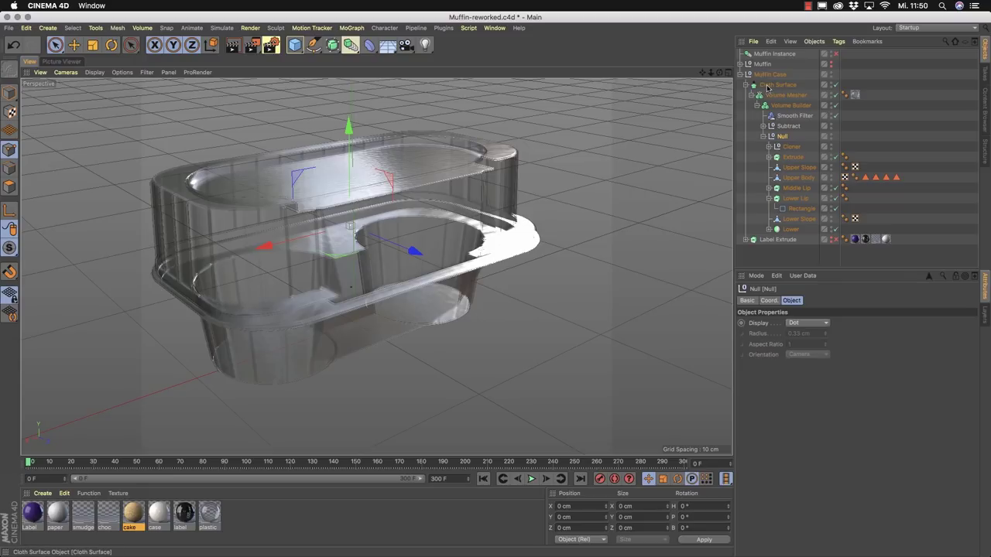
pyautogui.click(770, 87)
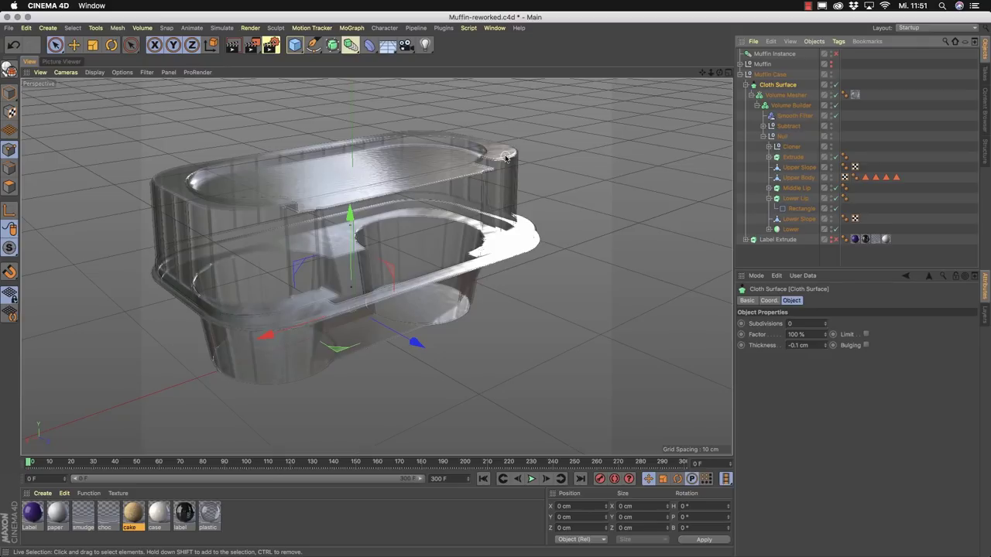
# Switch to the Yan Ge Bottle.c4d project and examine the bottle scene.
pyautogui.press('v')
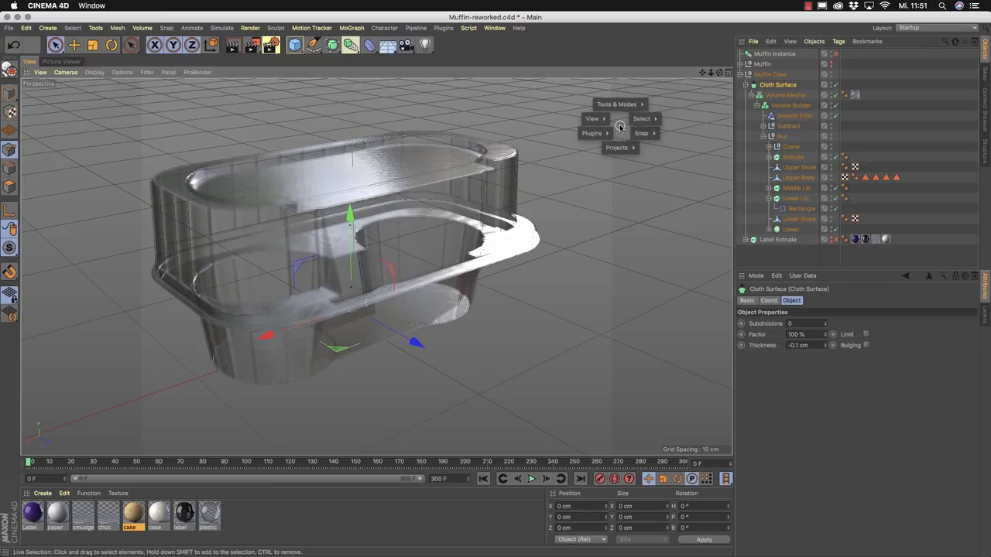
pyautogui.moveTo(624, 148)
pyautogui.click(619, 192)
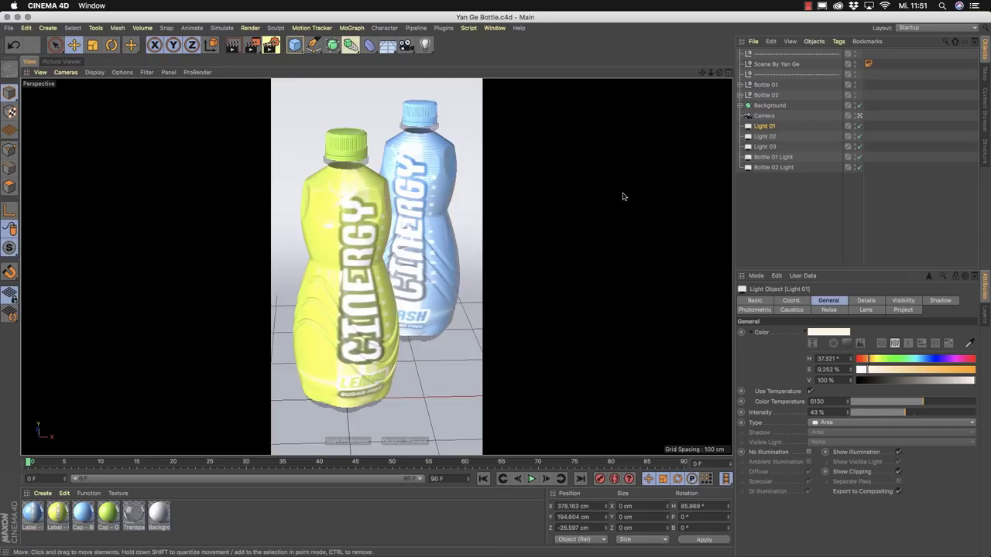
pyautogui.click(357, 439)
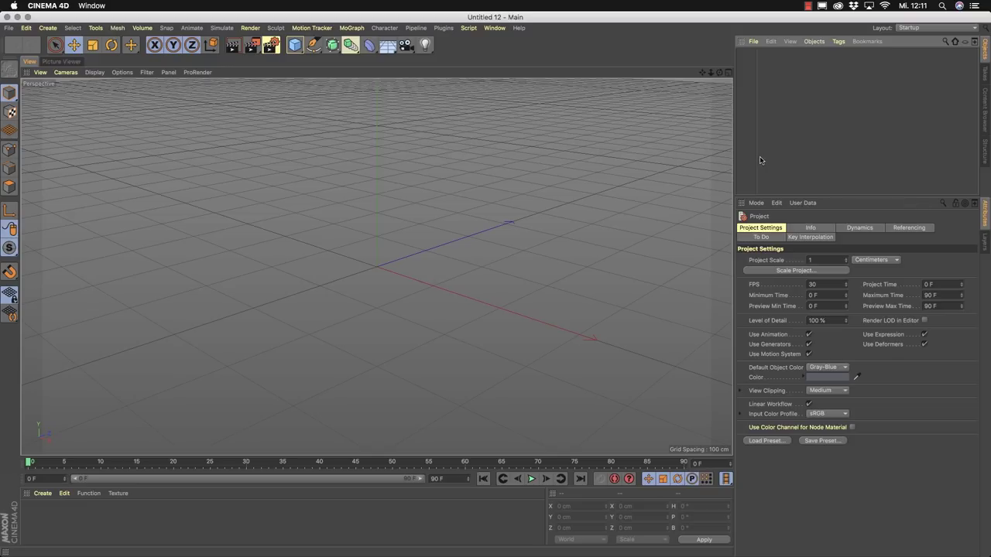
# Add an Oil Tank primitive and reshape it to about 149 cm high with a cap height of about 27 cm.
pyautogui.click(295, 45)
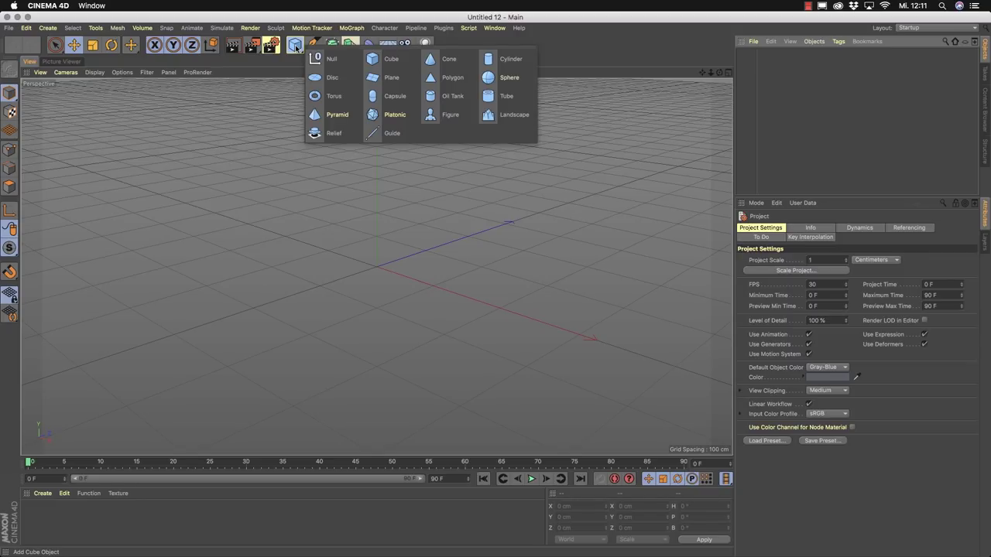
pyautogui.click(452, 96)
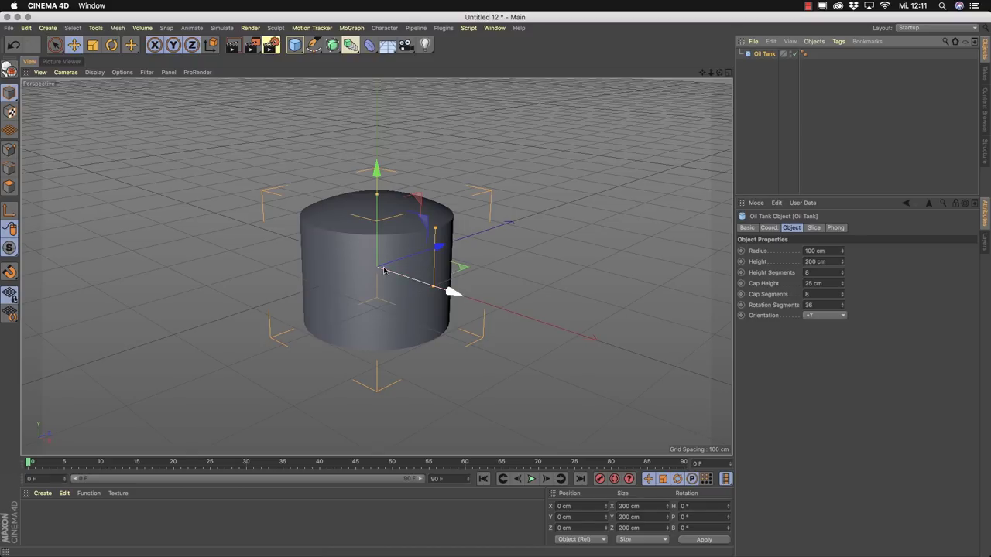
pyautogui.moveTo(435, 231)
pyautogui.mouseDown()
pyautogui.moveTo(435, 269)
pyautogui.moveTo(438, 243)
pyautogui.mouseUp()
pyautogui.moveTo(377, 195)
pyautogui.mouseDown()
pyautogui.moveTo(369, 219)
pyautogui.moveTo(377, 188)
pyautogui.mouseUp()
pyautogui.moveTo(434, 265); pyautogui.dragTo(434, 234)
pyautogui.moveTo(372, 189); pyautogui.dragTo(376, 213)
pyautogui.moveTo(434, 241); pyautogui.dragTo(434, 233)
# Set the Oil Tank's orientation to +Z.
pyautogui.click(836, 316)
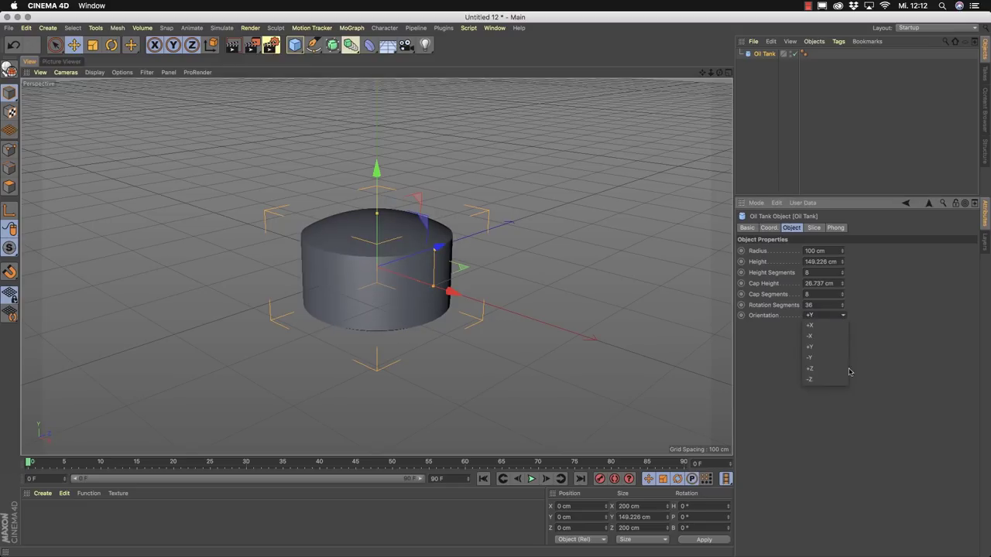
pyautogui.click(845, 371)
pyautogui.keyDown('alt'); pyautogui.moveTo(325, 294); pyautogui.dragTo(406, 232); pyautogui.keyUp('alt')
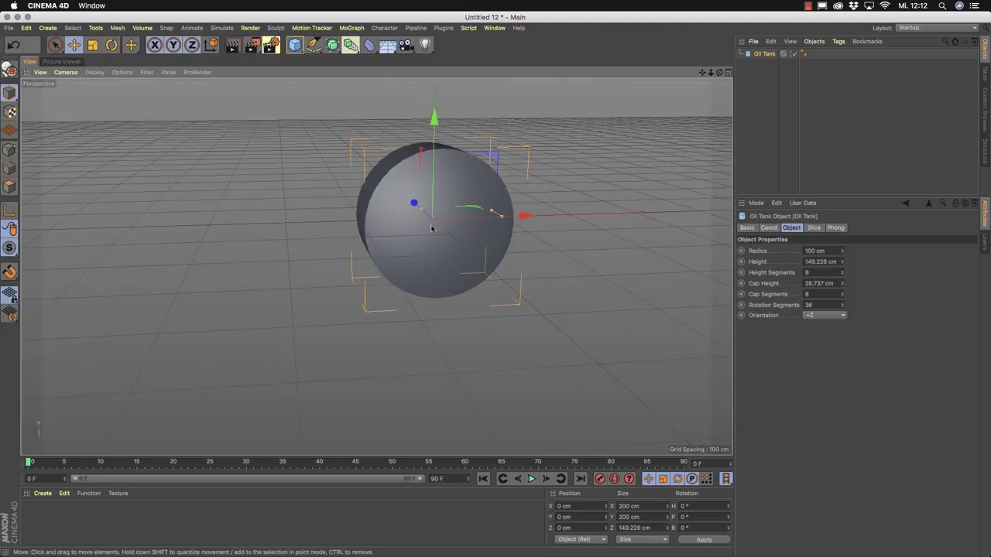
pyautogui.keyDown('alt'); pyautogui.moveTo(406, 232); pyautogui.dragTo(276, 254, button='middle'); pyautogui.keyUp('alt')
pyautogui.keyDown('alt'); pyautogui.moveTo(276, 254); pyautogui.dragTo(317, 252, button='right'); pyautogui.keyUp('alt')
pyautogui.keyDown('alt'); pyautogui.moveTo(316, 252); pyautogui.dragTo(322, 226); pyautogui.keyUp('alt')
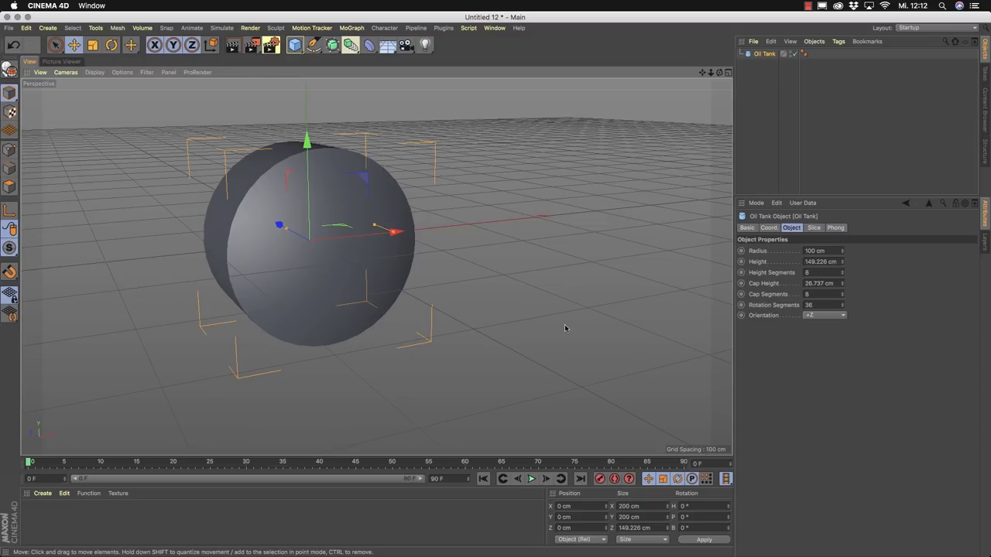
# In the Front view, draw a three-point curved Bezier spline with the Pen, rising from inside the tank and arching outward beyond it.
pyautogui.click(728, 72)
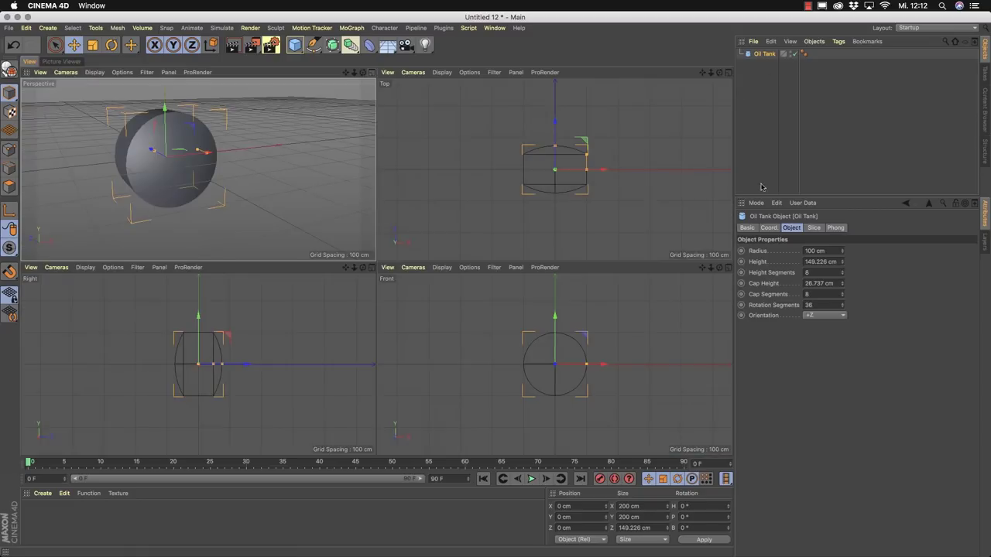
pyautogui.click(727, 267)
pyautogui.keyDown('alt'); pyautogui.moveTo(438, 270); pyautogui.dragTo(343, 298, button='middle'); pyautogui.keyUp('alt')
pyautogui.scroll(2, 360, 271)
pyautogui.scroll(2, 360, 271)
pyautogui.click(314, 44)
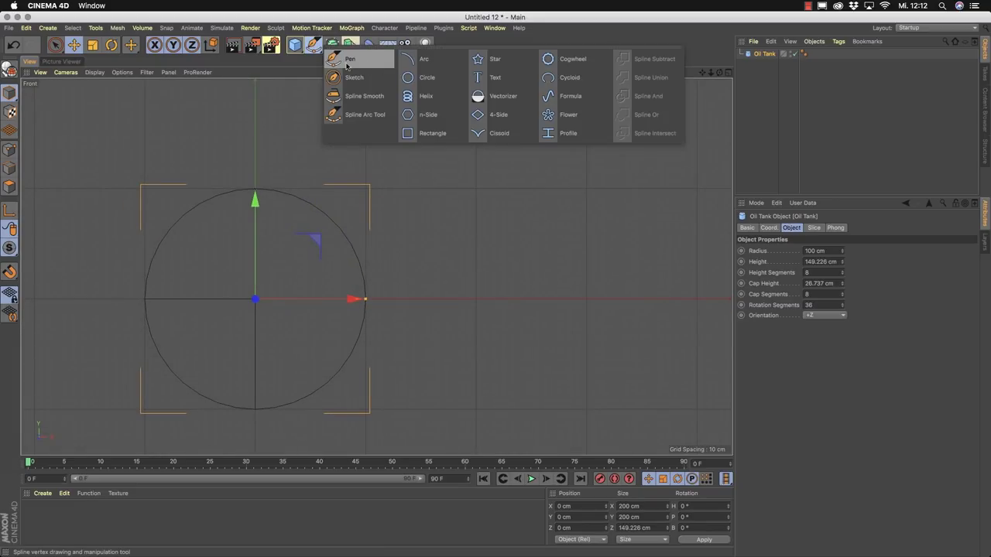
pyautogui.click(353, 60)
pyautogui.click(212, 403)
pyautogui.click(344, 316)
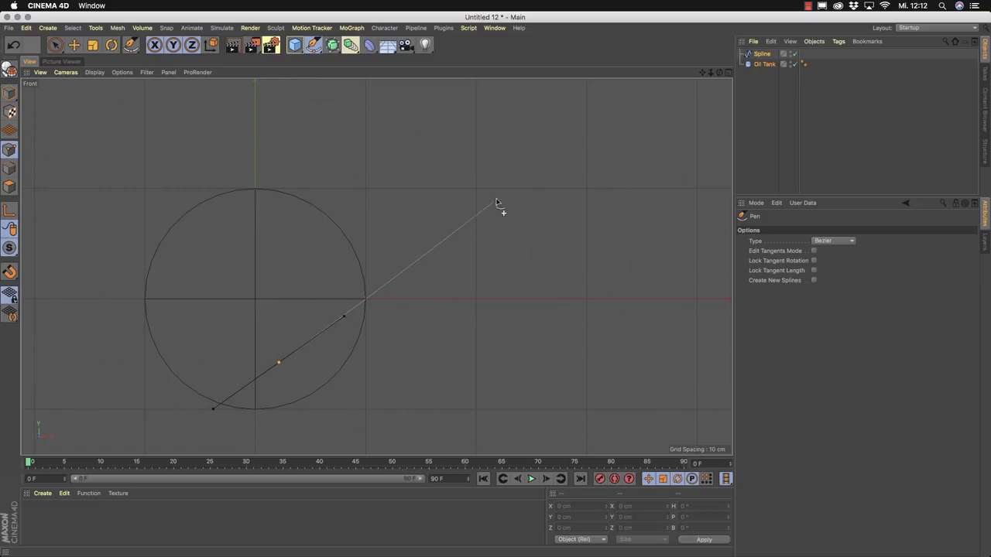
pyautogui.moveTo(479, 223); pyautogui.dragTo(546, 206)
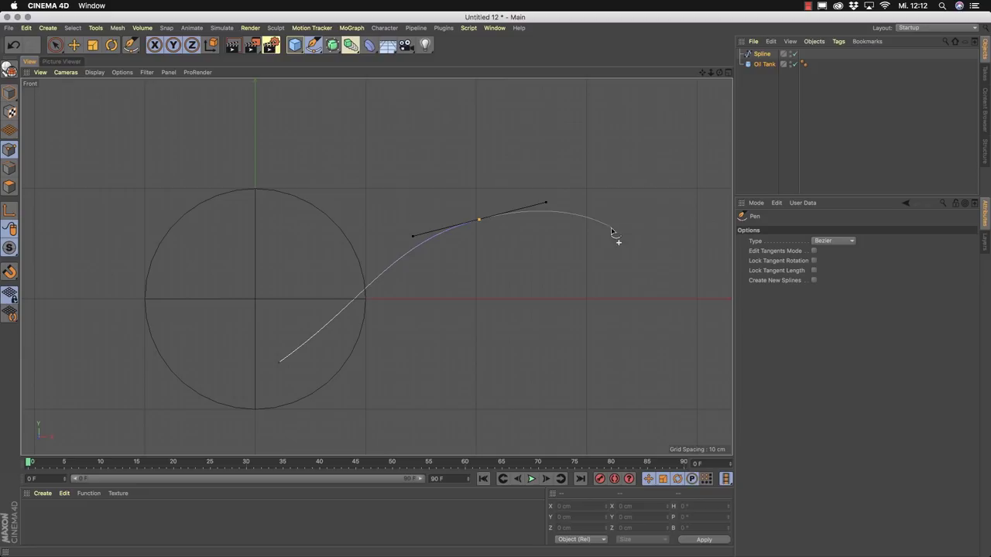
pyautogui.click(606, 232)
# Change the spline type to Akima and adjust its middle and outer end points into a smooth arch.
pyautogui.click(750, 55)
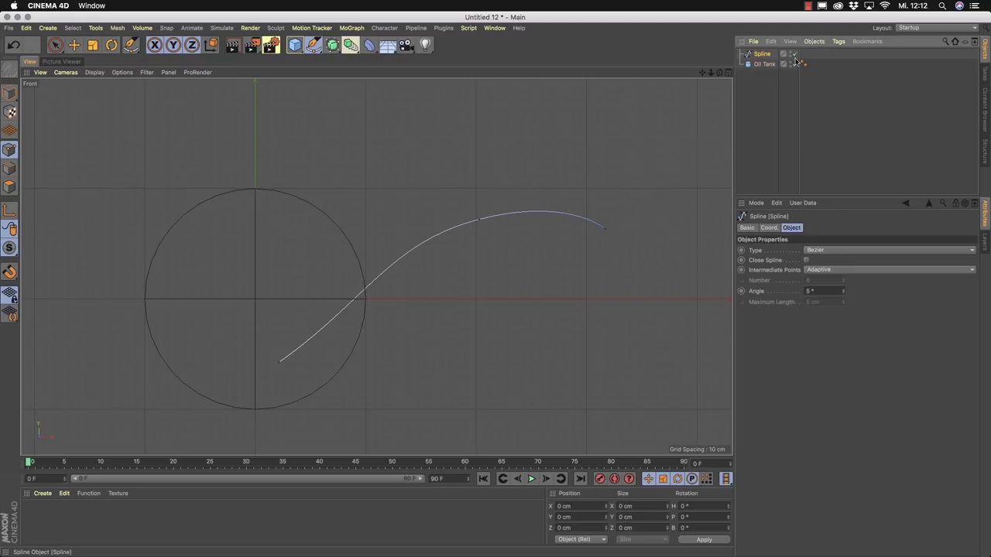
pyautogui.click(813, 250)
pyautogui.click(826, 281)
pyautogui.moveTo(473, 235)
pyautogui.mouseDown()
pyautogui.moveTo(471, 221)
pyautogui.moveTo(459, 226)
pyautogui.mouseUp()
pyautogui.moveTo(603, 229); pyautogui.dragTo(603, 240)
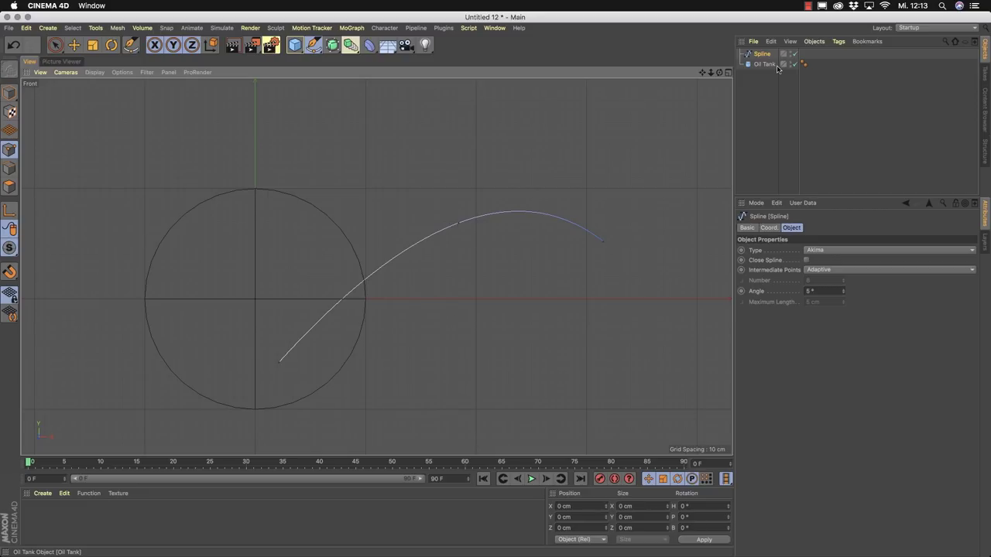
# Add a Circle spline with a radius of 40 cm.
pyautogui.moveTo(314, 44); pyautogui.dragTo(424, 96)
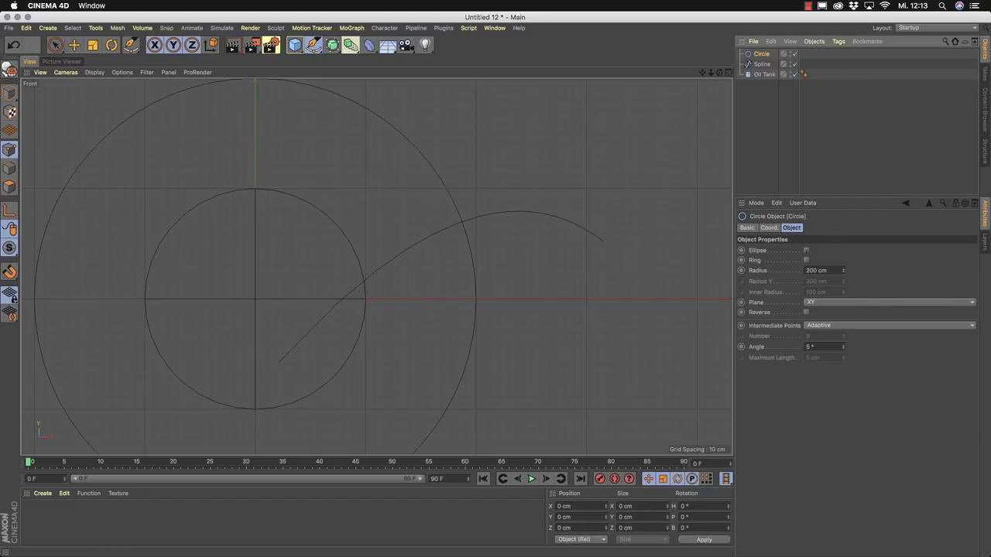
pyautogui.click(817, 270)
pyautogui.write('40')
pyautogui.press('Return')
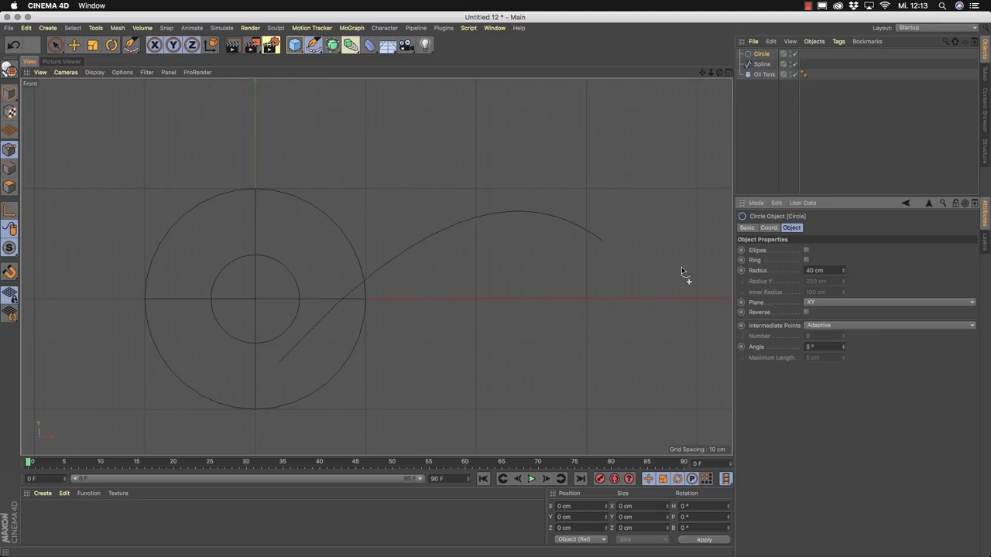
# In the Perspective view, create a Sweep with the Circle as profile and the drawn Spline as path.
pyautogui.click(727, 73)
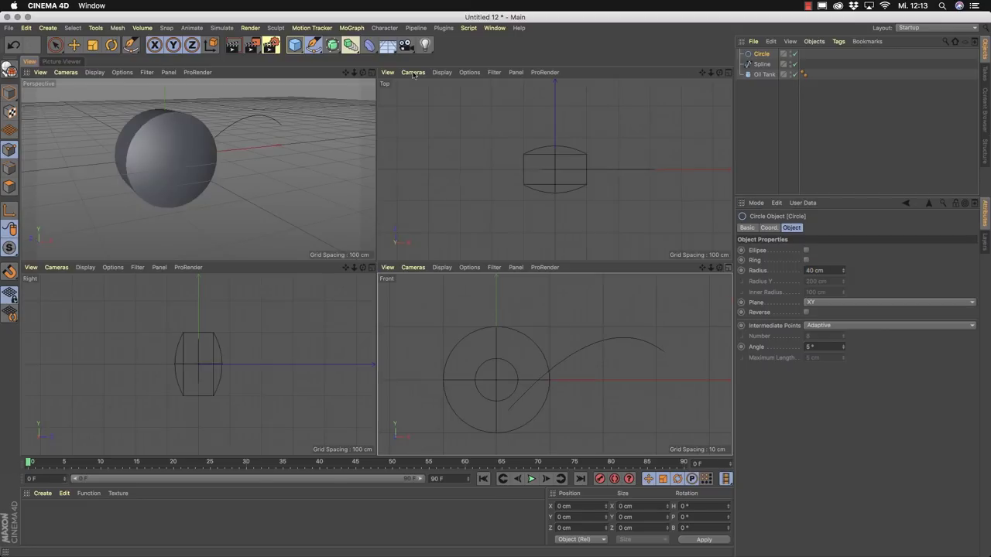
pyautogui.click(371, 73)
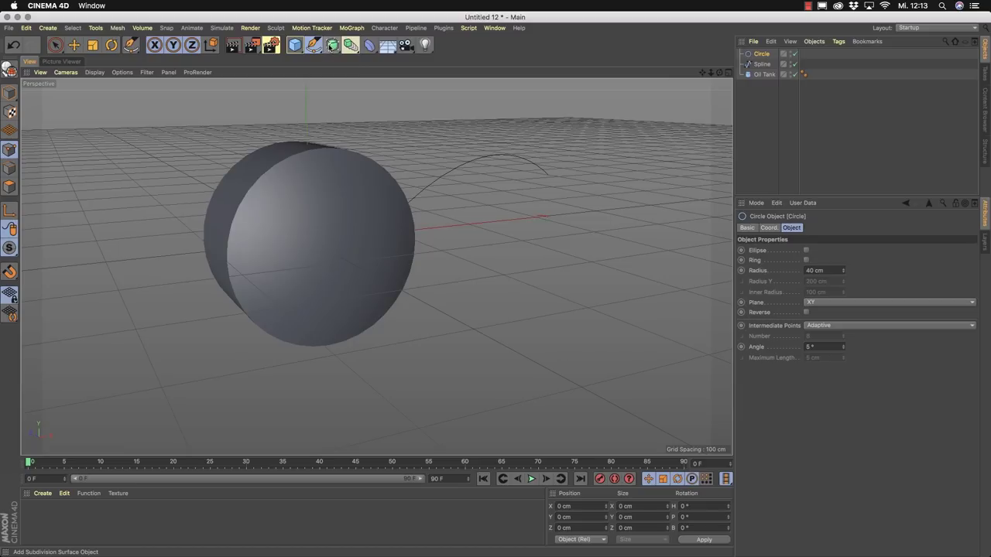
pyautogui.click(332, 45)
pyautogui.click(372, 96)
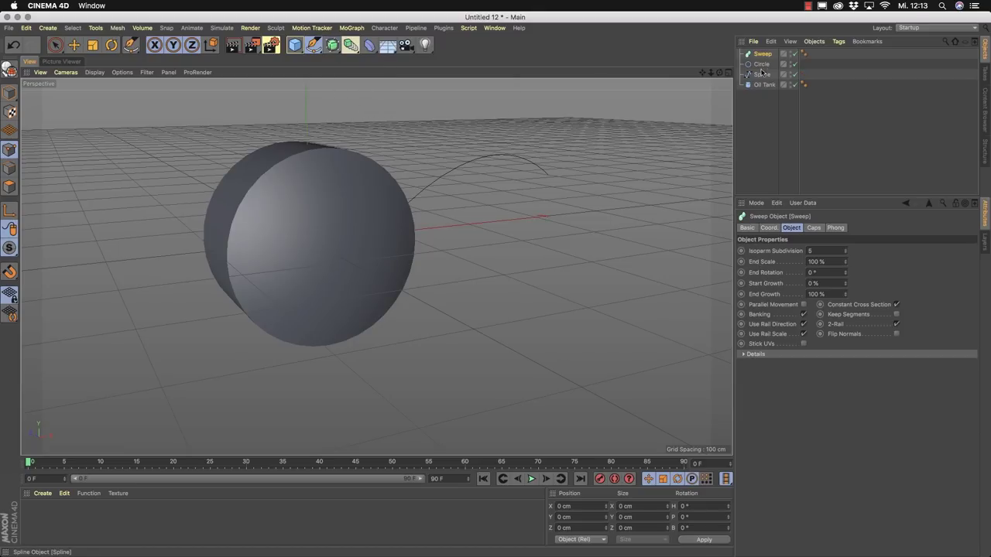
pyautogui.click(761, 64)
pyautogui.keyDown('shift'); pyautogui.click(767, 74); pyautogui.keyUp('shift')
pyautogui.moveTo(767, 74); pyautogui.dragTo(764, 54)
pyautogui.keyDown('alt'); pyautogui.moveTo(483, 188); pyautogui.dragTo(467, 164); pyautogui.keyUp('alt')
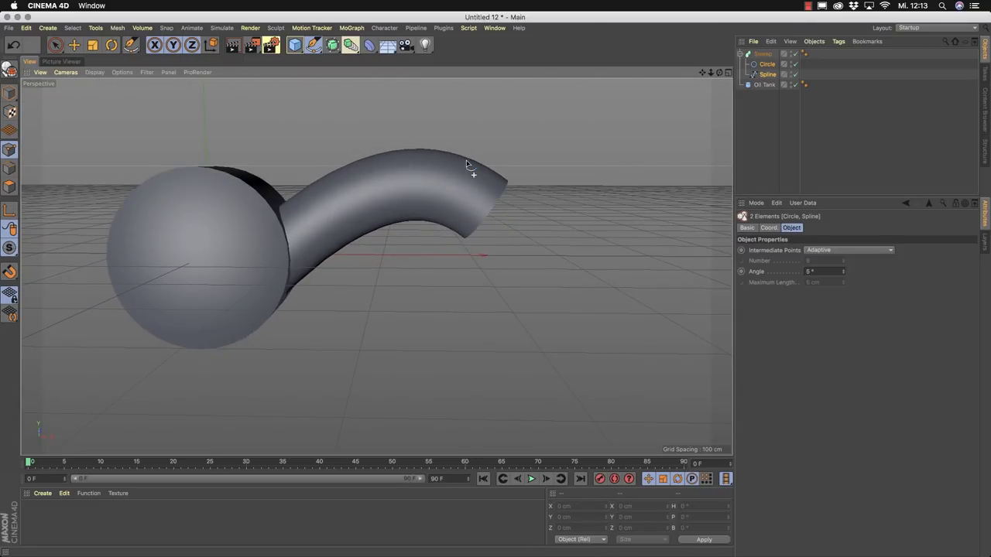
# Taper the Sweep toward its outer end by lowering the end point of its Scale curve.
pyautogui.click(761, 53)
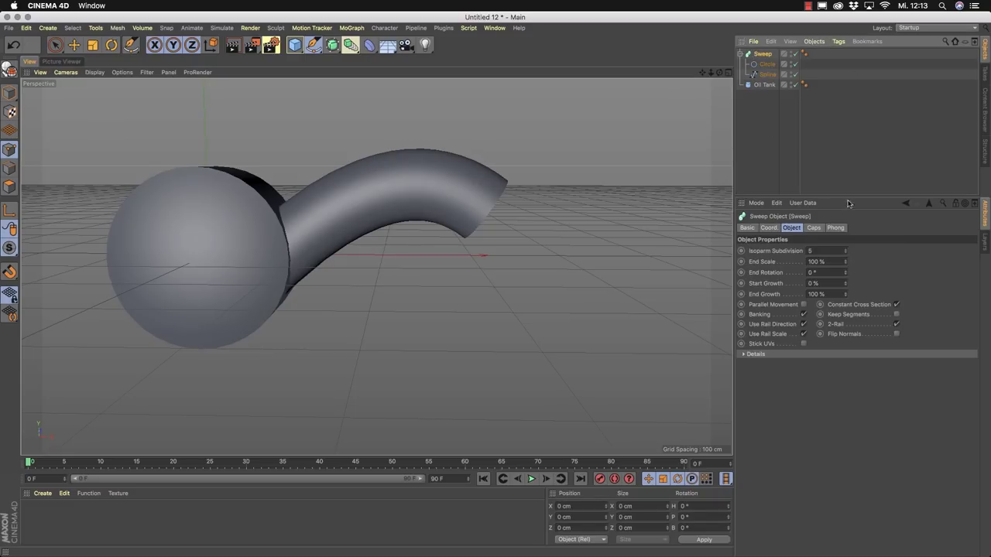
pyautogui.moveTo(859, 196); pyautogui.dragTo(859, 124)
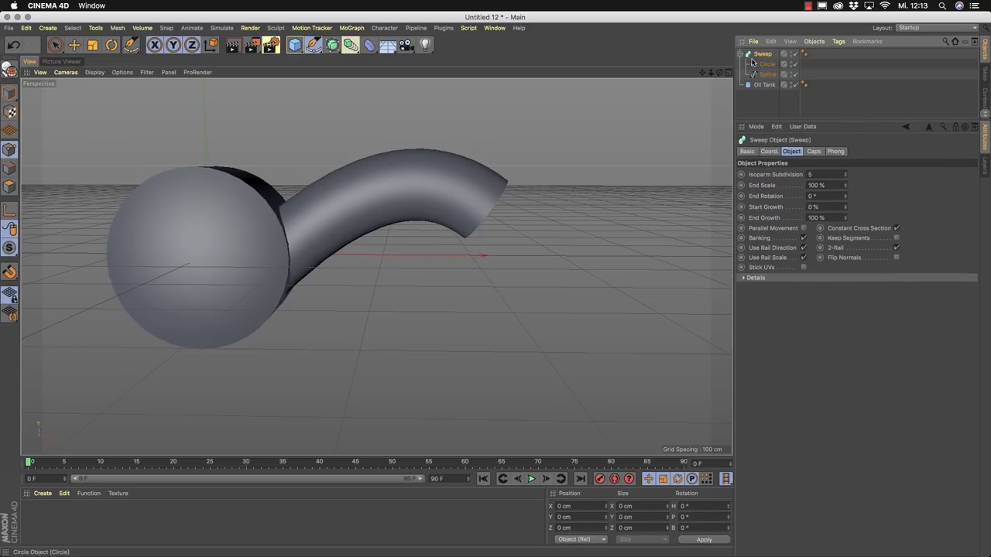
pyautogui.click(744, 278)
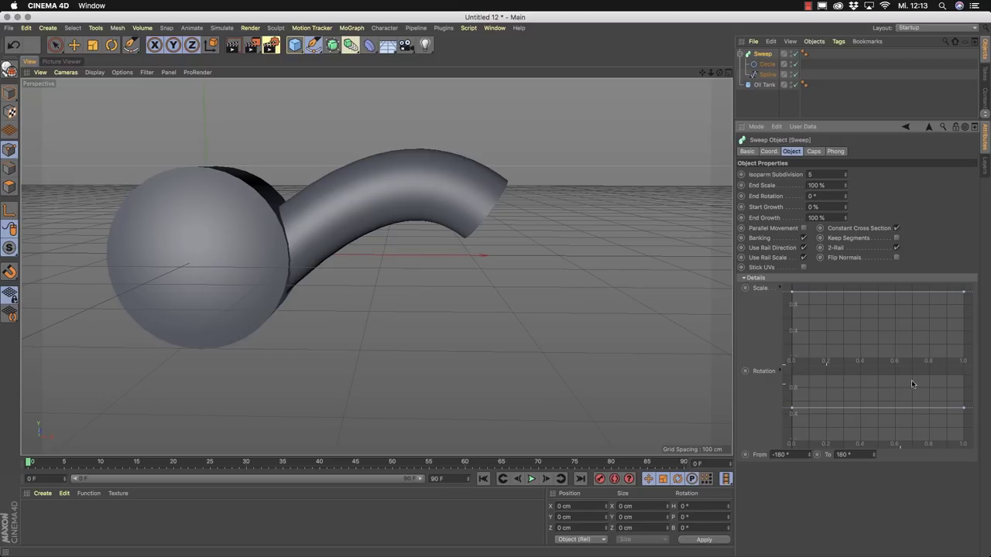
pyautogui.moveTo(963, 293); pyautogui.dragTo(968, 348)
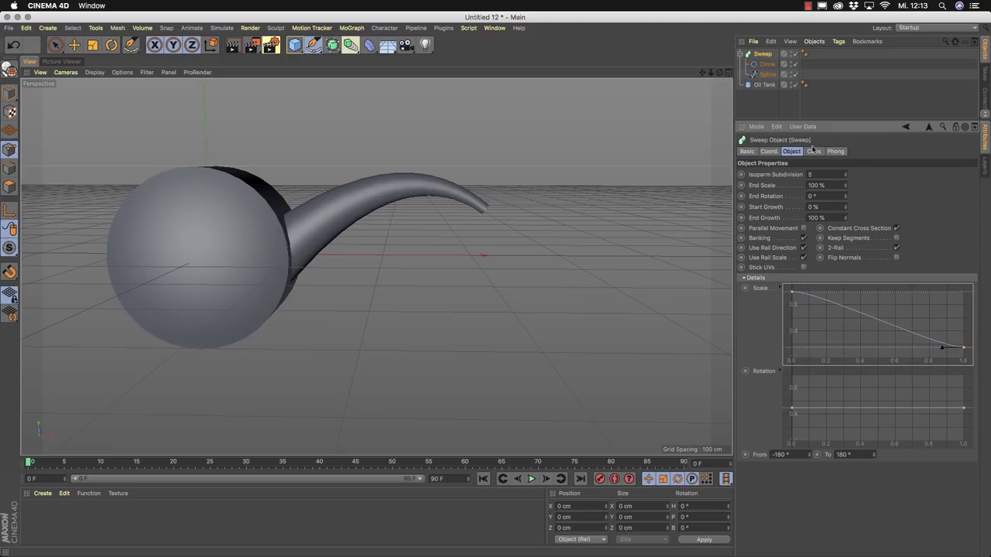
pyautogui.click(766, 65)
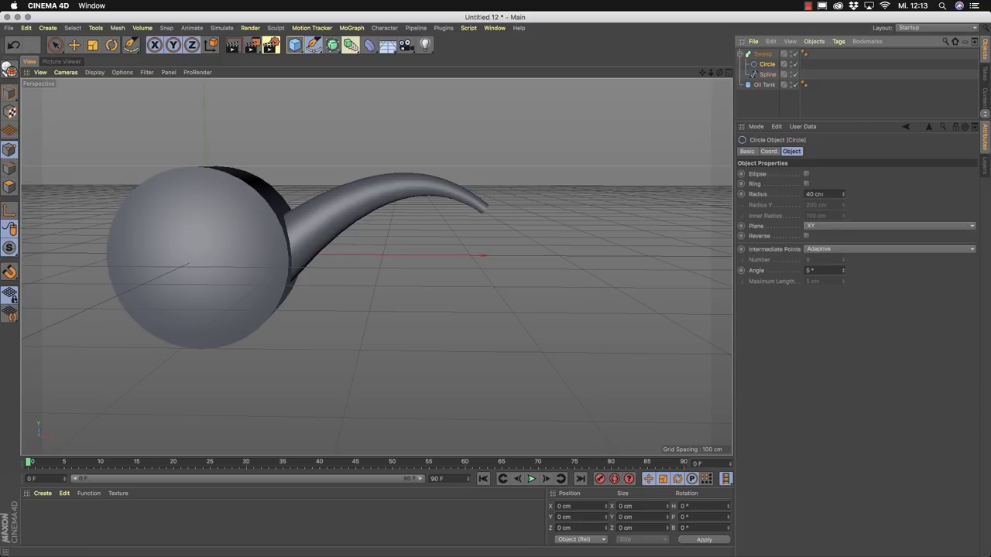
pyautogui.click(762, 53)
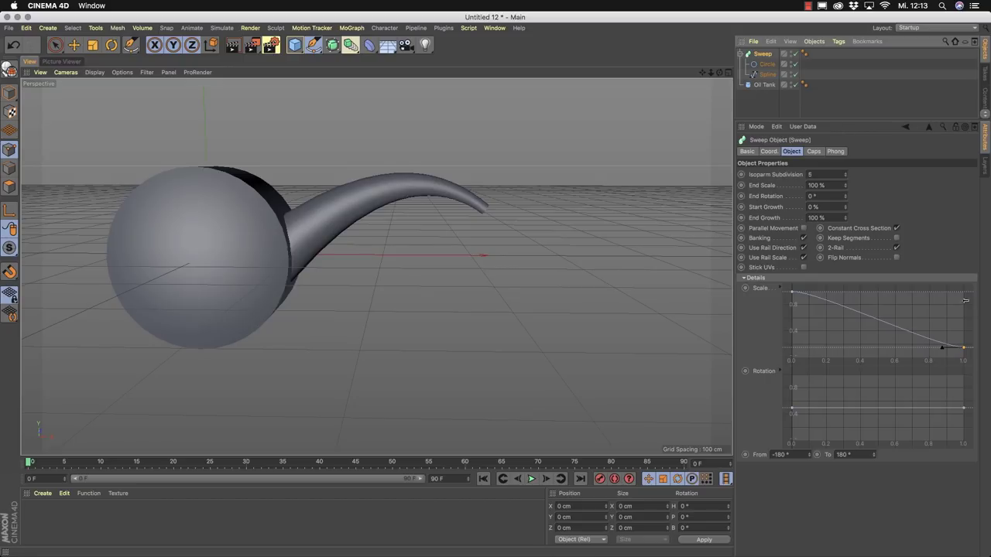
pyautogui.moveTo(947, 346); pyautogui.dragTo(964, 352)
pyautogui.keyDown('alt'); pyautogui.moveTo(487, 263); pyautogui.dragTo(340, 299); pyautogui.keyUp('alt')
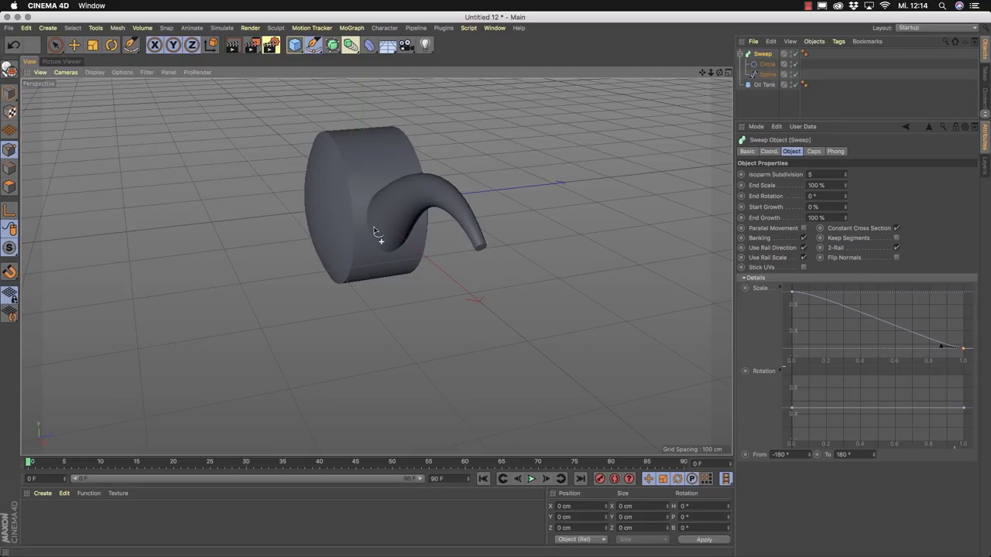
pyautogui.click(766, 64)
pyautogui.press('super+a')
pyautogui.press('Return')
pyautogui.keyDown('alt'); pyautogui.moveTo(479, 219); pyautogui.dragTo(360, 270); pyautogui.keyUp('alt')
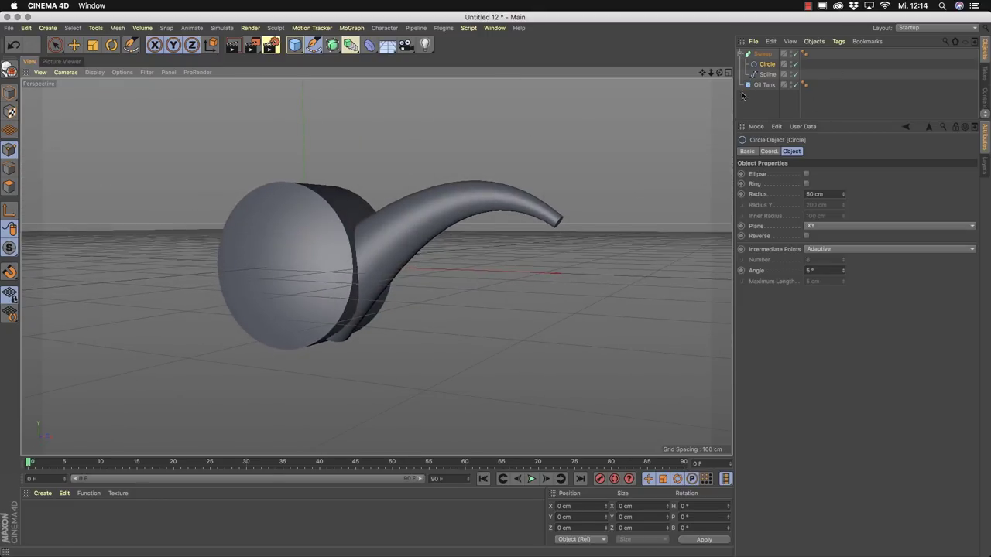
pyautogui.click(728, 72)
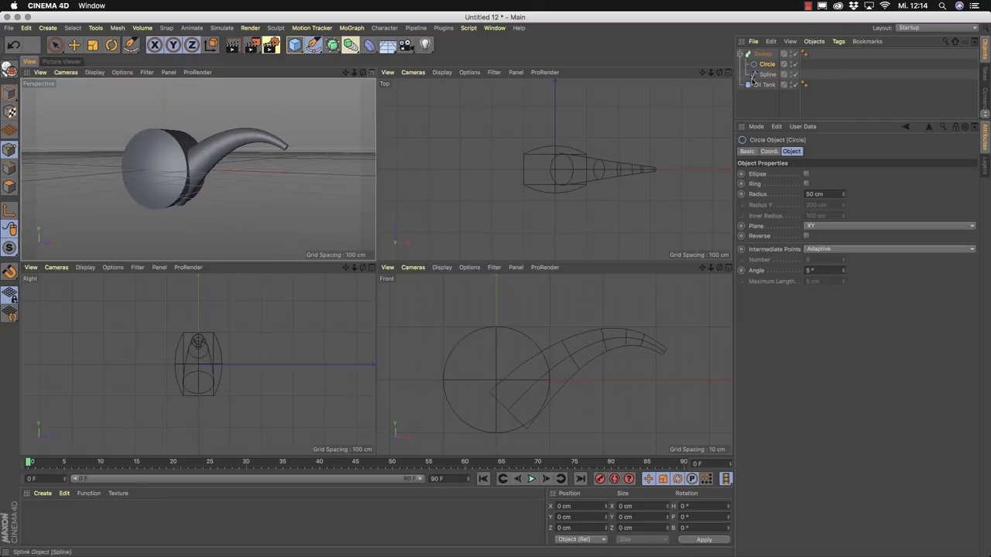
# Move the start point of the Sweep's path Spline slightly toward the Oil Tank's center and check the shape in the Perspective view.
pyautogui.click(768, 74)
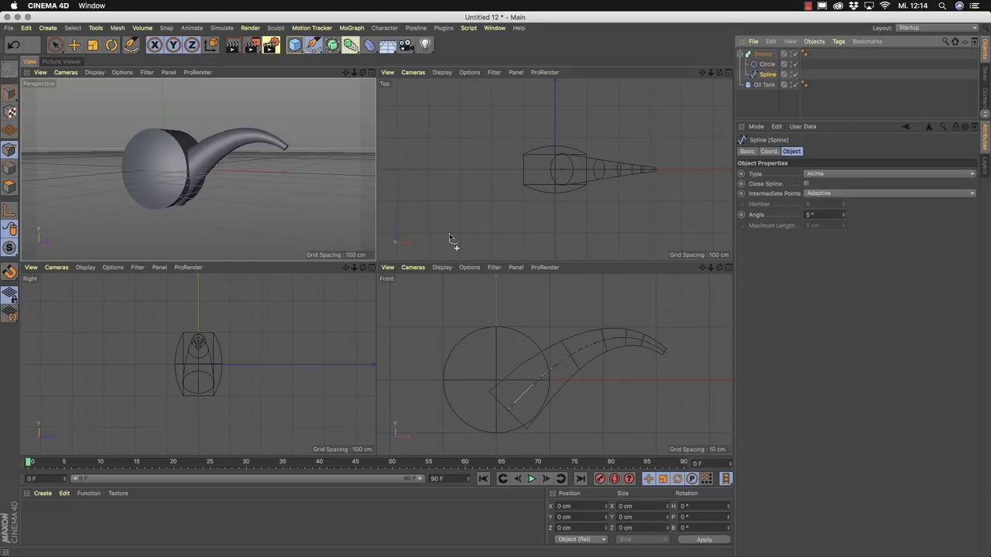
pyautogui.click(75, 44)
pyautogui.click(507, 411)
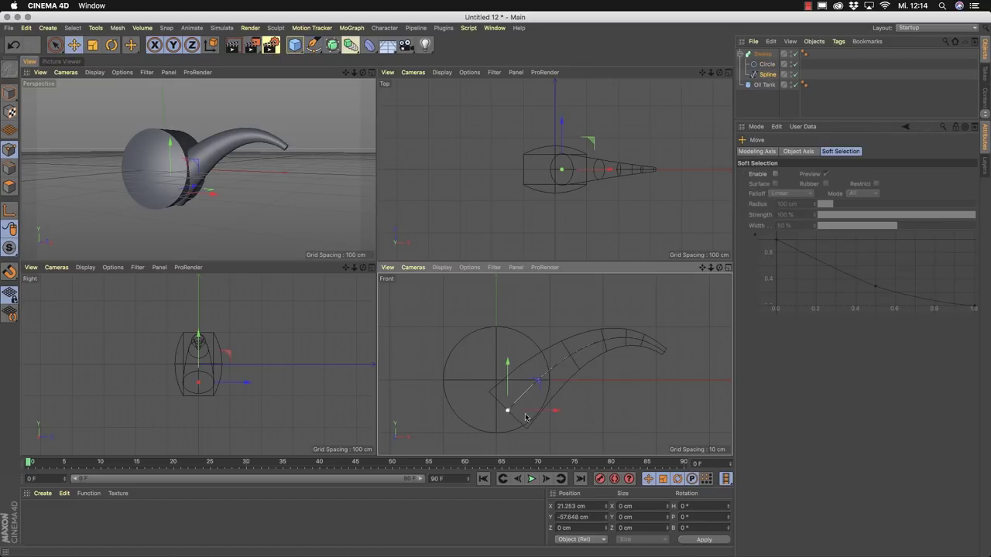
pyautogui.moveTo(504, 385); pyautogui.dragTo(500, 378)
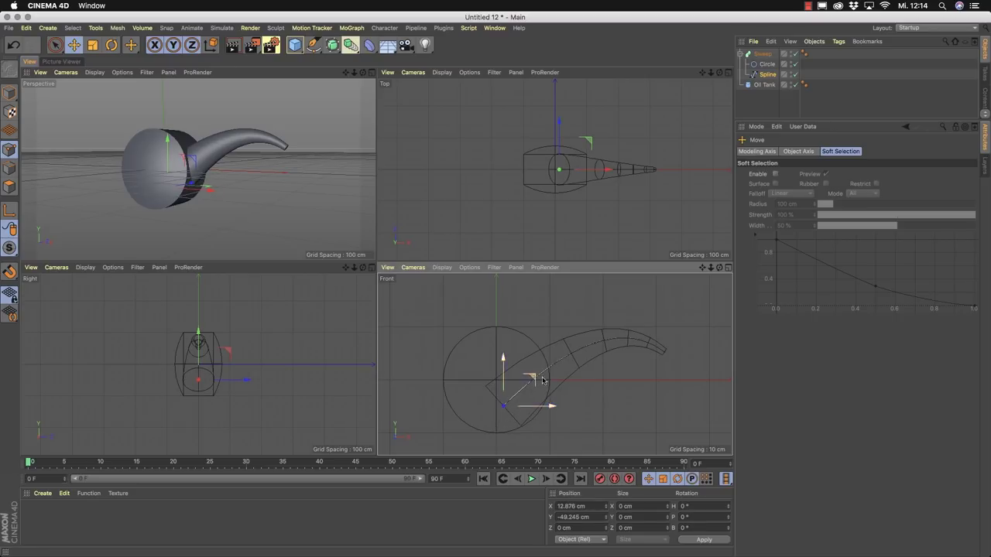
pyautogui.click(371, 72)
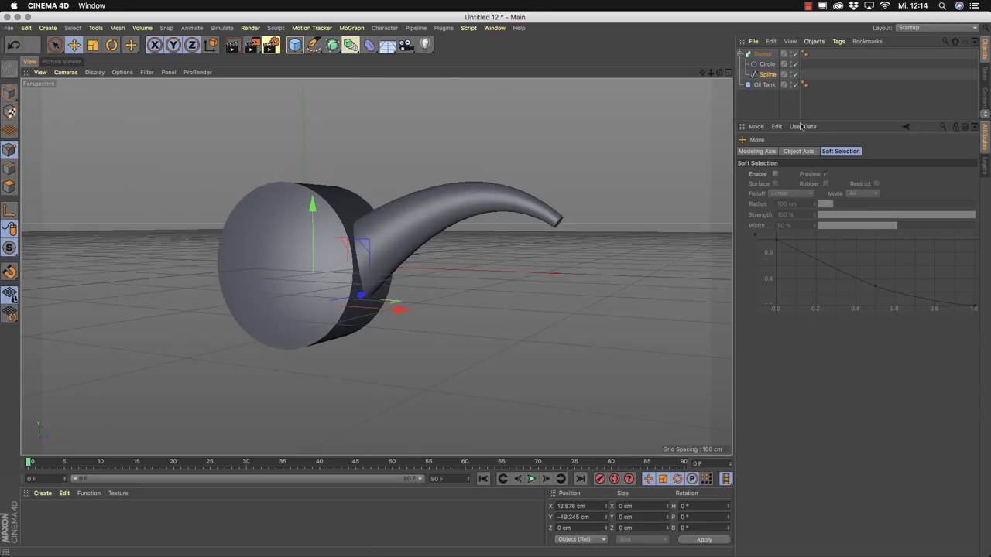
pyautogui.click(760, 112)
pyautogui.moveTo(333, 256)
pyautogui.keyDown('alt'); pyautogui.mouseDown()
pyautogui.moveTo(232, 232)
pyautogui.moveTo(297, 270)
pyautogui.moveTo(334, 244)
pyautogui.mouseUp(); pyautogui.keyUp('alt')
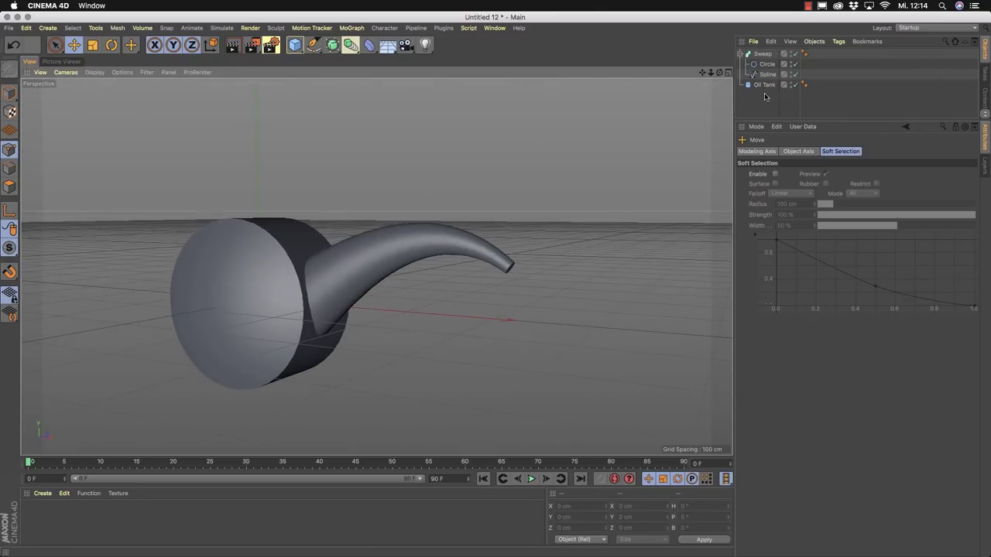
# Collapse the Sweep hierarchy and rename the Oil Tank as Main.
pyautogui.click(740, 54)
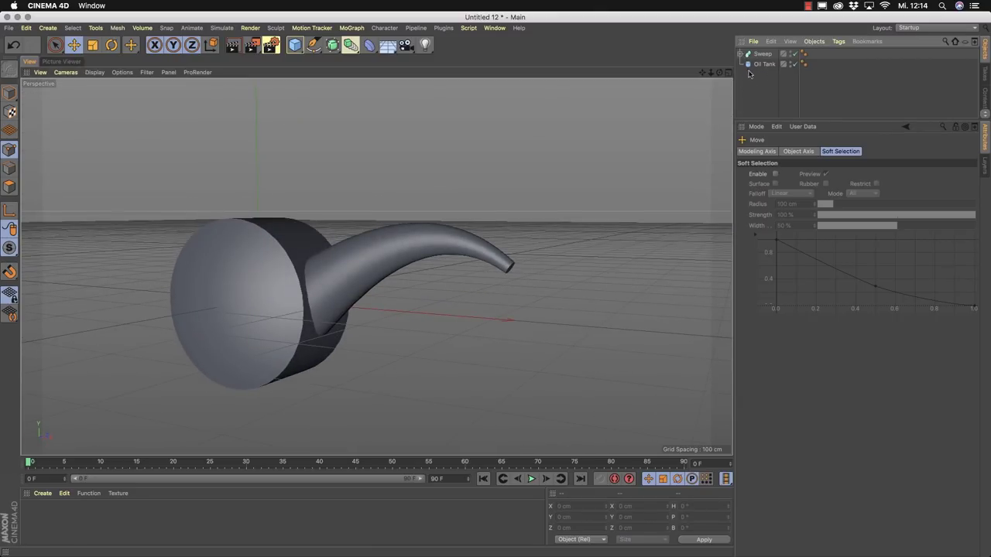
pyautogui.doubleClick(763, 64)
pyautogui.write('Main')
pyautogui.press('Return')
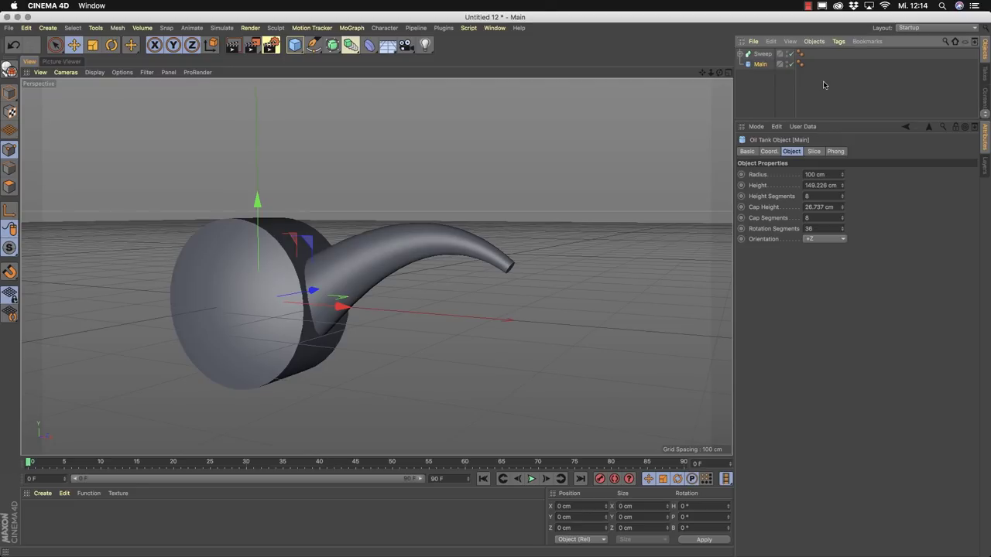
pyautogui.click(753, 80)
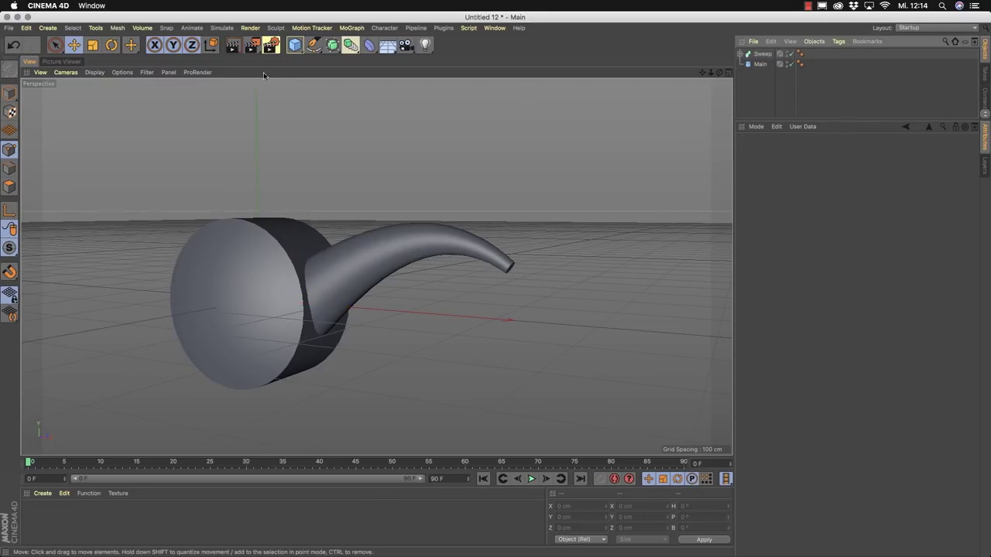
# Add a Volume Builder and make the Sweep and Main its children.
pyautogui.click(141, 28)
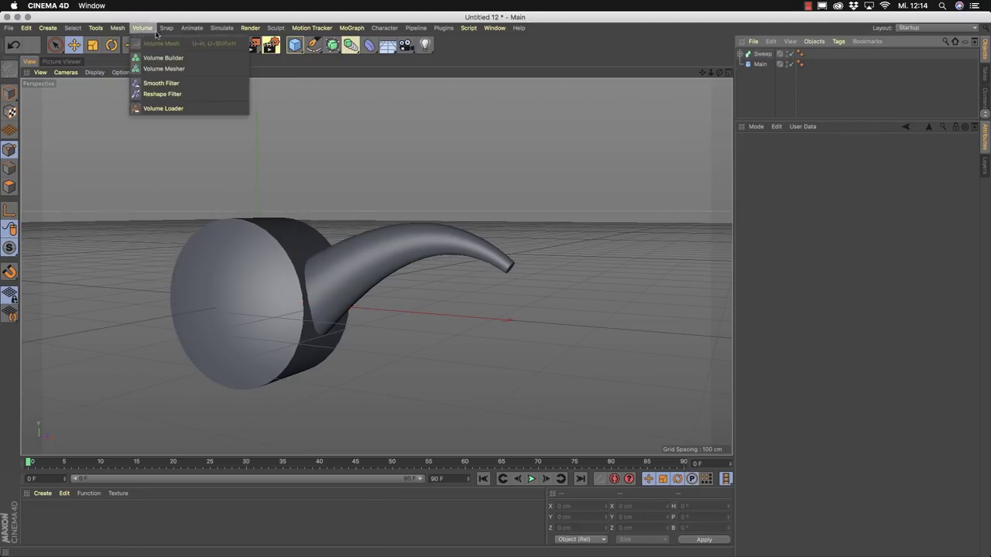
pyautogui.click(157, 62)
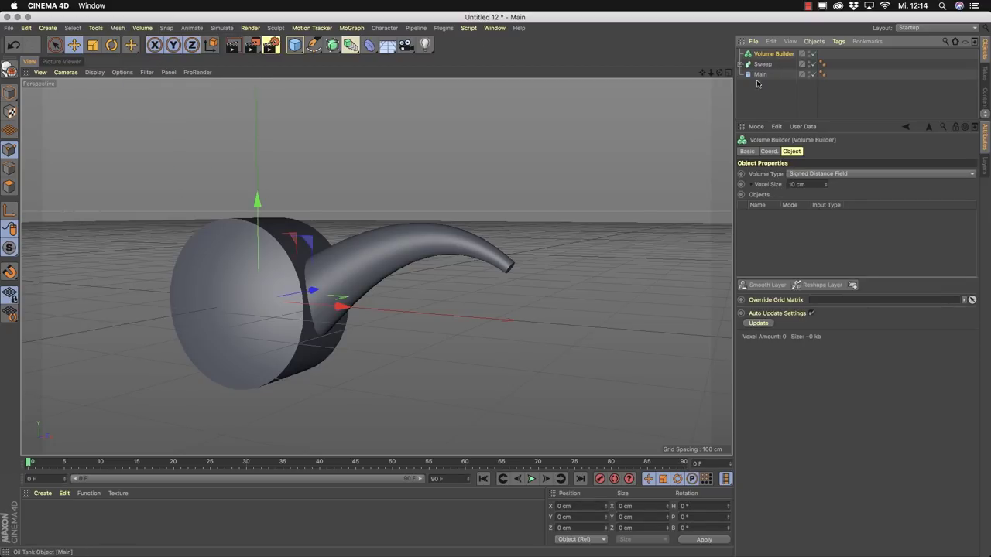
pyautogui.click(763, 65)
pyautogui.keyDown('shift'); pyautogui.click(761, 74); pyautogui.keyUp('shift')
pyautogui.moveTo(761, 74); pyautogui.dragTo(774, 54)
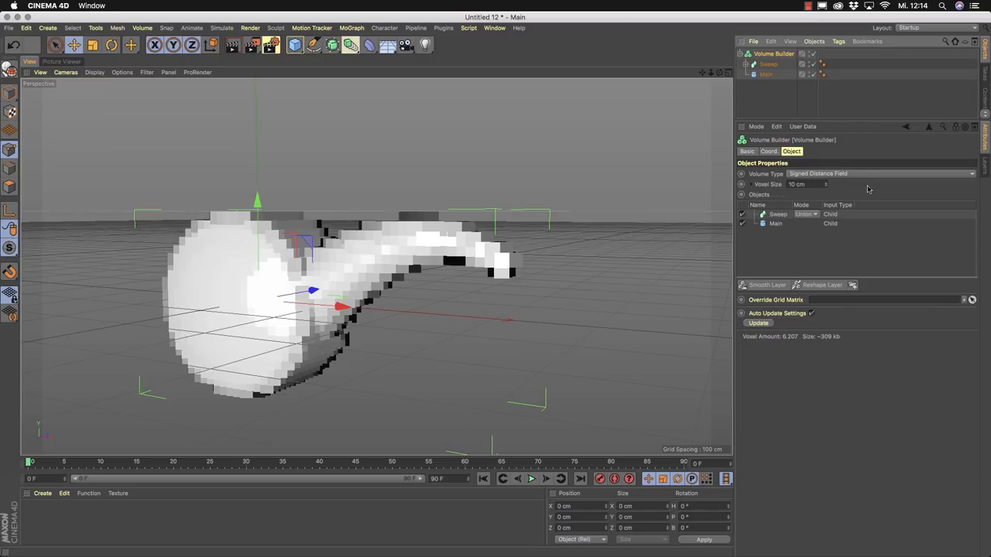
# Refine the Volume Builder's Voxel Size to 4 cm and finally to 3 cm, and inspect the resulting volume from several angles.
pyautogui.click(795, 184)
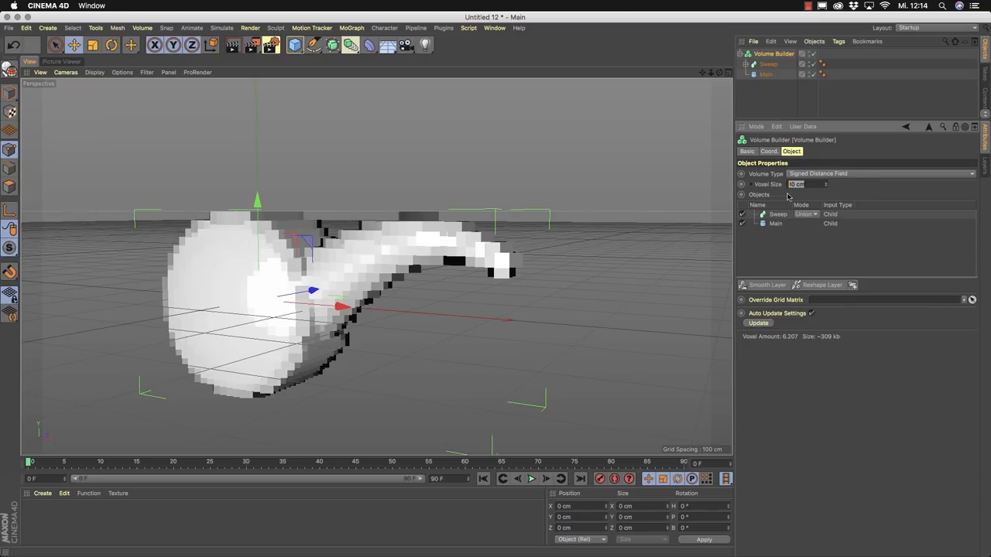
pyautogui.write('4')
pyautogui.press('Return')
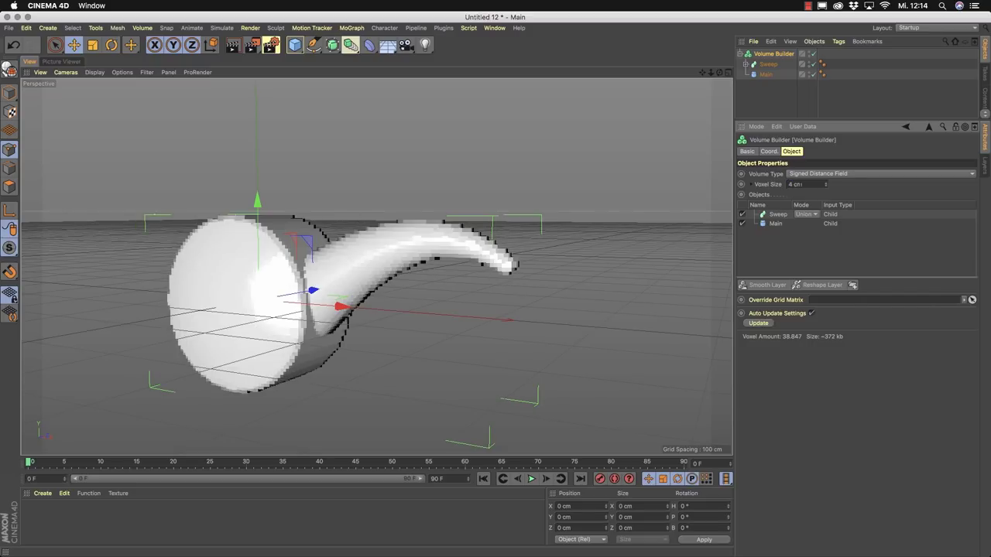
pyautogui.click(799, 184)
pyautogui.write('3')
pyautogui.press('Return')
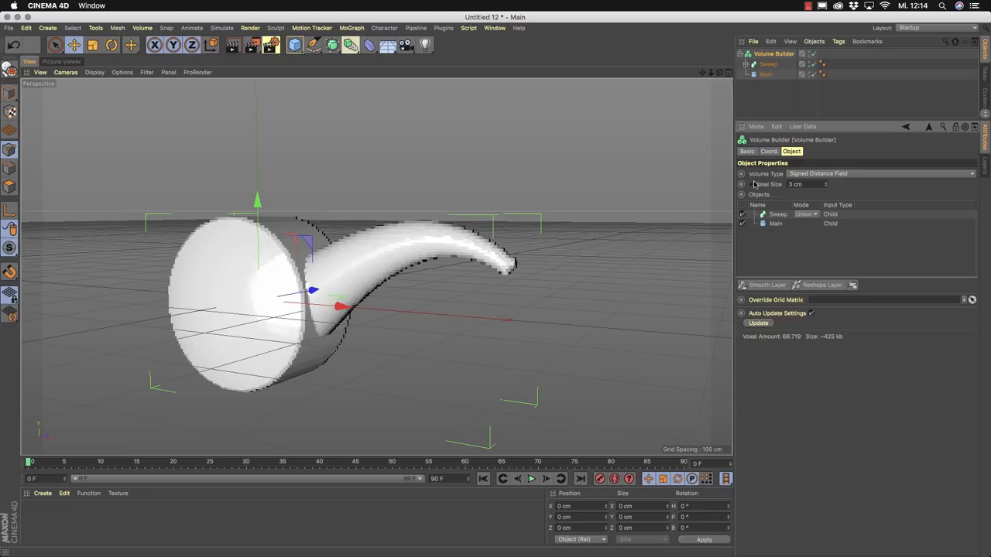
pyautogui.click(760, 99)
pyautogui.keyDown('alt'); pyautogui.moveTo(640, 132); pyautogui.dragTo(346, 310); pyautogui.keyUp('alt')
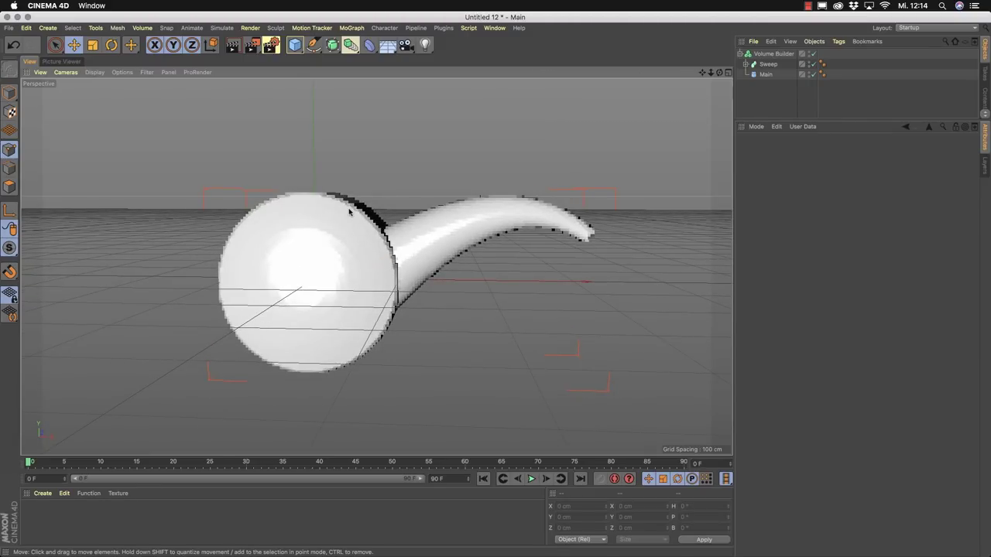
pyautogui.keyDown('alt'); pyautogui.moveTo(317, 250); pyautogui.dragTo(333, 264); pyautogui.keyUp('alt')
pyautogui.keyDown('alt'); pyautogui.moveTo(284, 249); pyautogui.dragTo(294, 225); pyautogui.keyUp('alt')
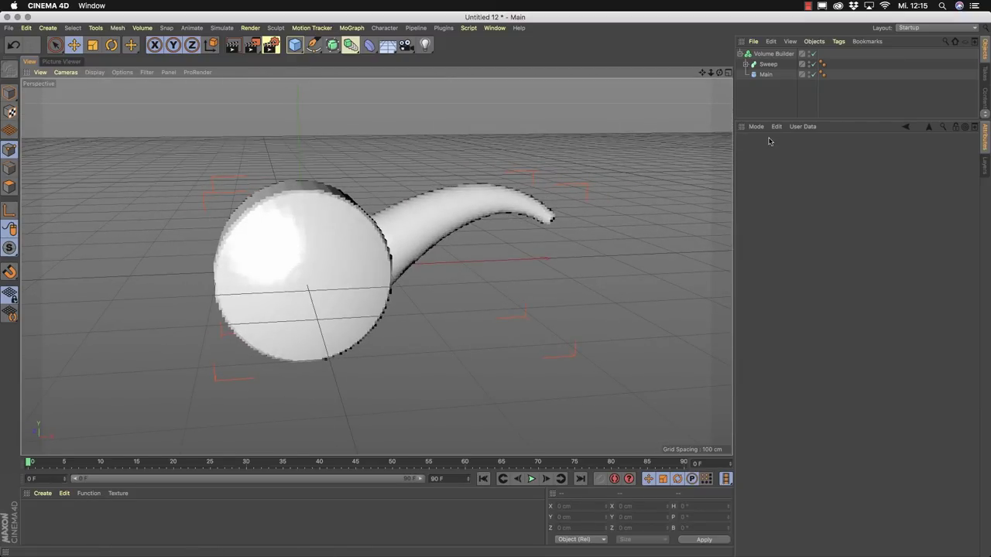
# Disable the Volume Builder and show the Sweep and Main outlines in a maximized Front view.
pyautogui.click(727, 72)
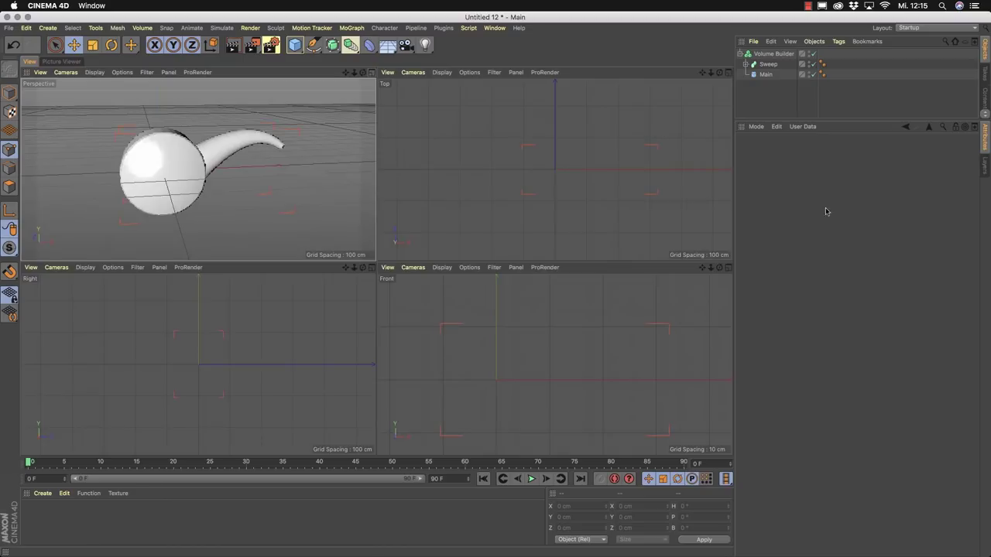
pyautogui.click(727, 273)
pyautogui.click(813, 53)
pyautogui.click(762, 65)
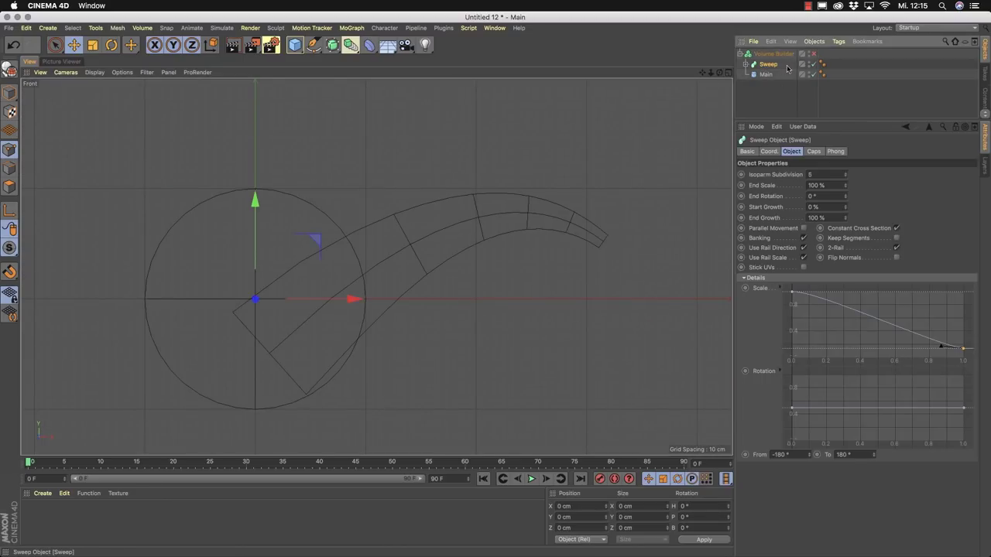
pyautogui.keyDown('alt'); pyautogui.moveTo(232, 306); pyautogui.dragTo(276, 288, button='middle'); pyautogui.keyUp('alt')
# With the Pen tool, draw an open four-point Spline from the spout, arching over Main, down to Main's lower left edge.
pyautogui.moveTo(313, 44); pyautogui.dragTo(329, 65)
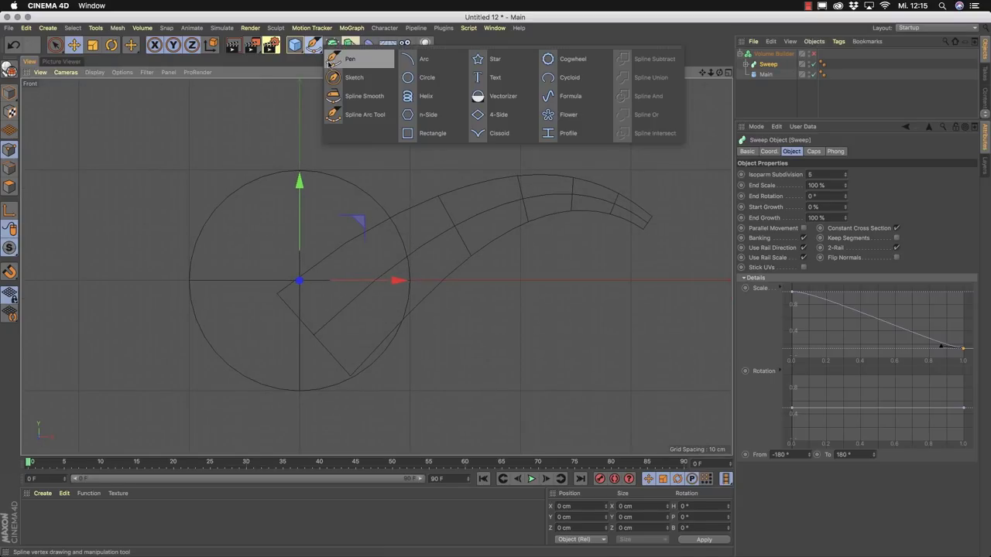
pyautogui.click(333, 59)
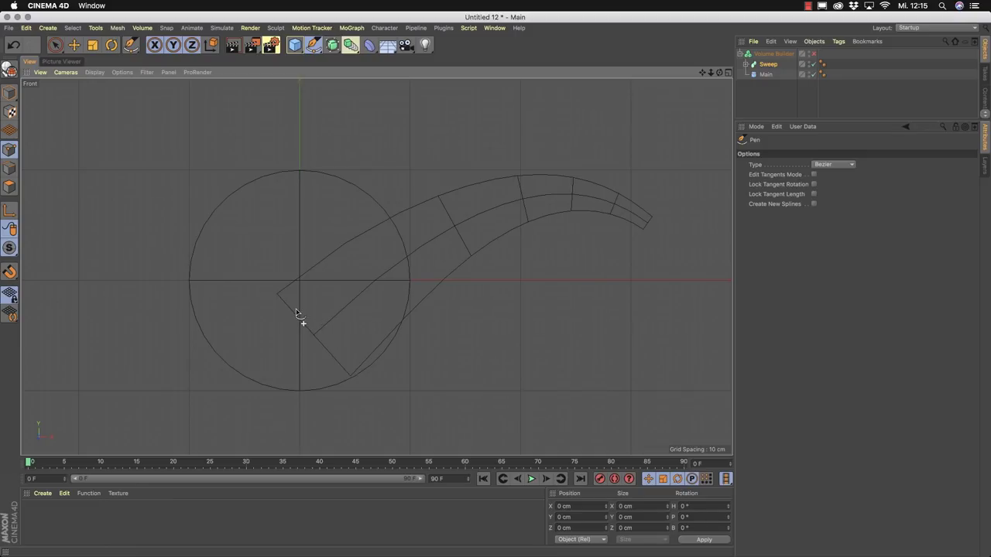
pyautogui.click(450, 181)
pyautogui.moveTo(314, 86); pyautogui.dragTo(230, 85)
pyautogui.moveTo(105, 186); pyautogui.dragTo(93, 257)
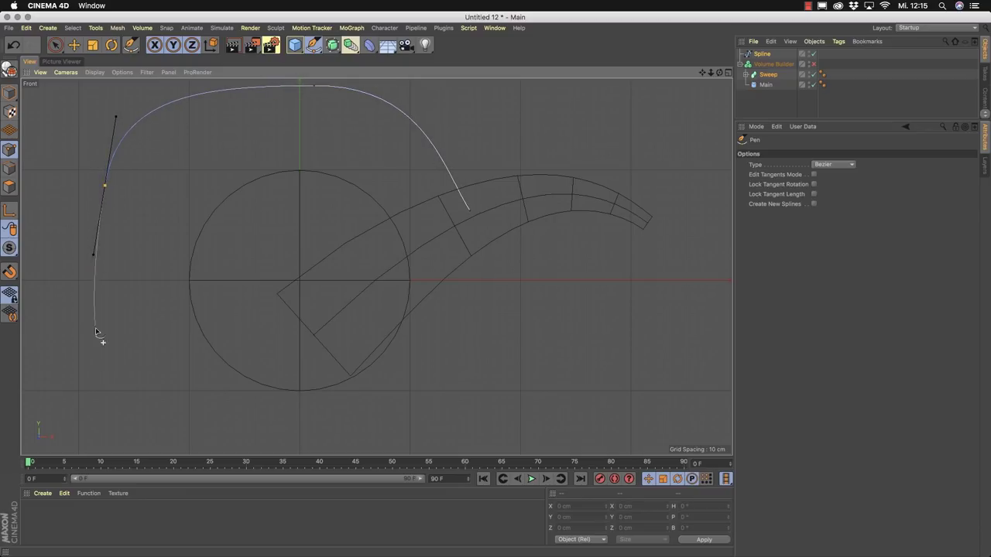
pyautogui.click(219, 354)
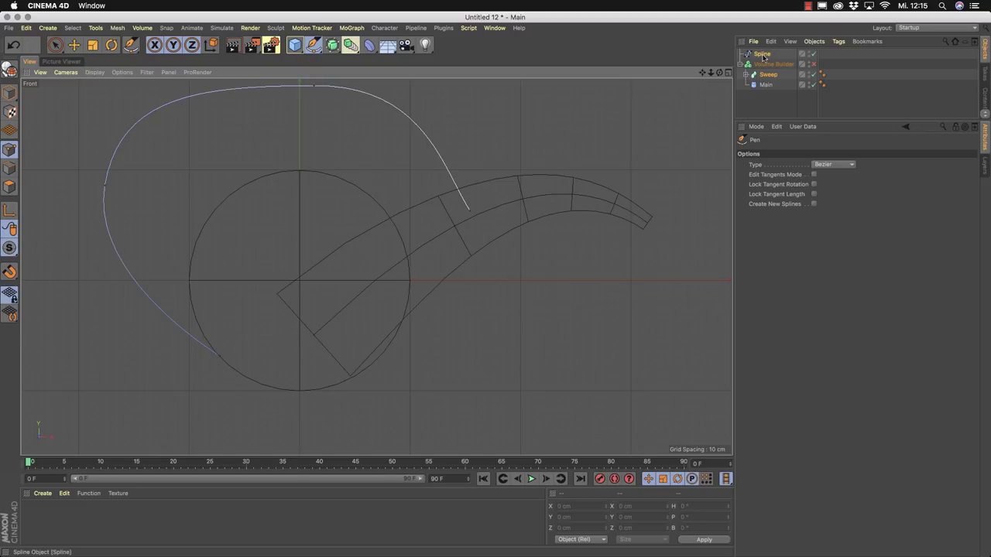
# Finish drawing the arched Spline and change its type to Akima.
pyautogui.press('Escape')
pyautogui.click(821, 174)
pyautogui.click(820, 206)
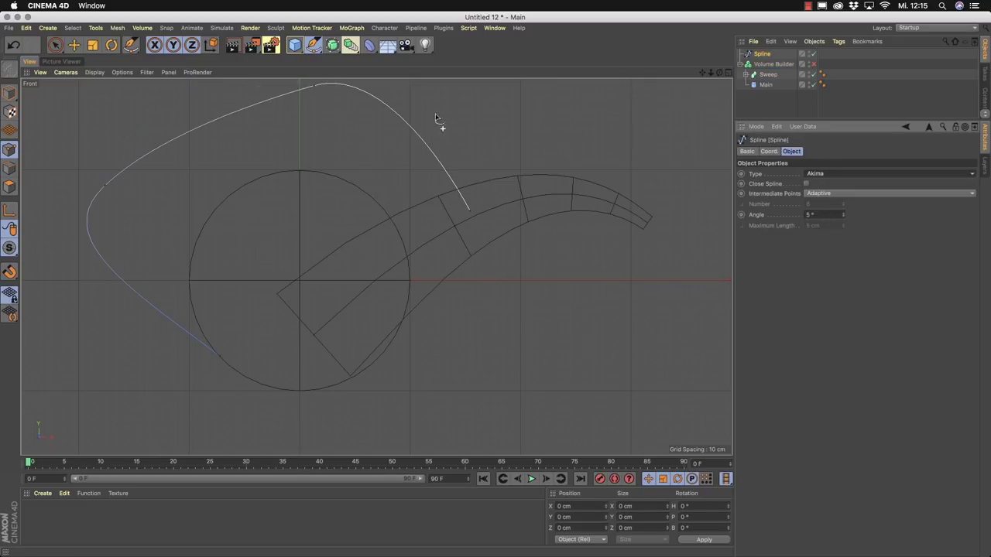
# Use the Pen tool to pull the arched Spline's left and upper points closer to Main.
pyautogui.press('e')
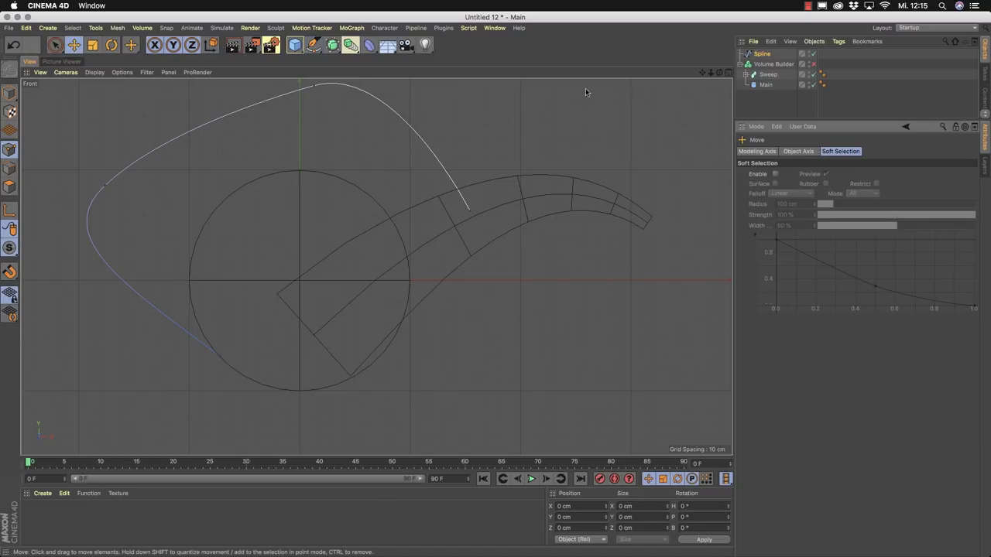
pyautogui.click(762, 54)
pyautogui.click(313, 45)
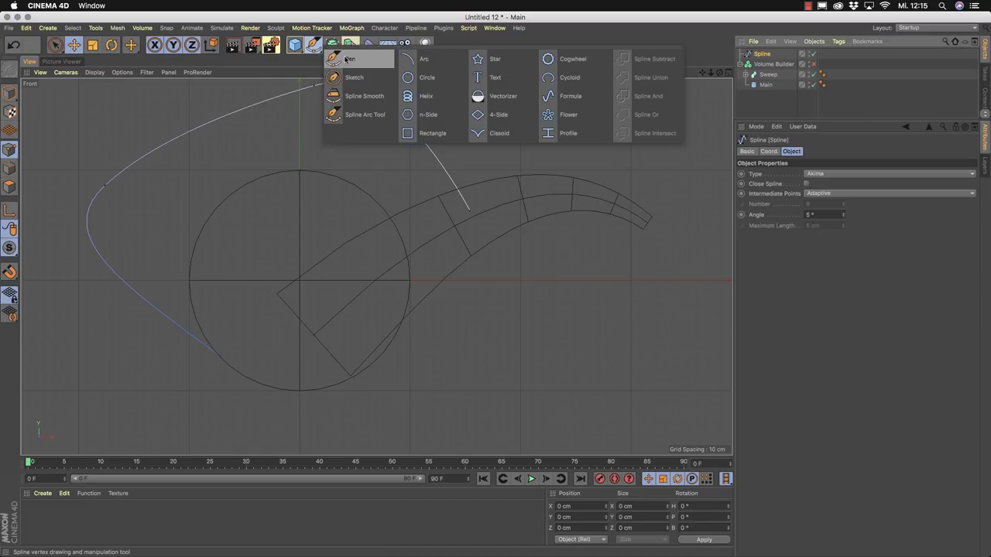
pyautogui.click(348, 58)
pyautogui.moveTo(105, 188); pyautogui.dragTo(151, 155)
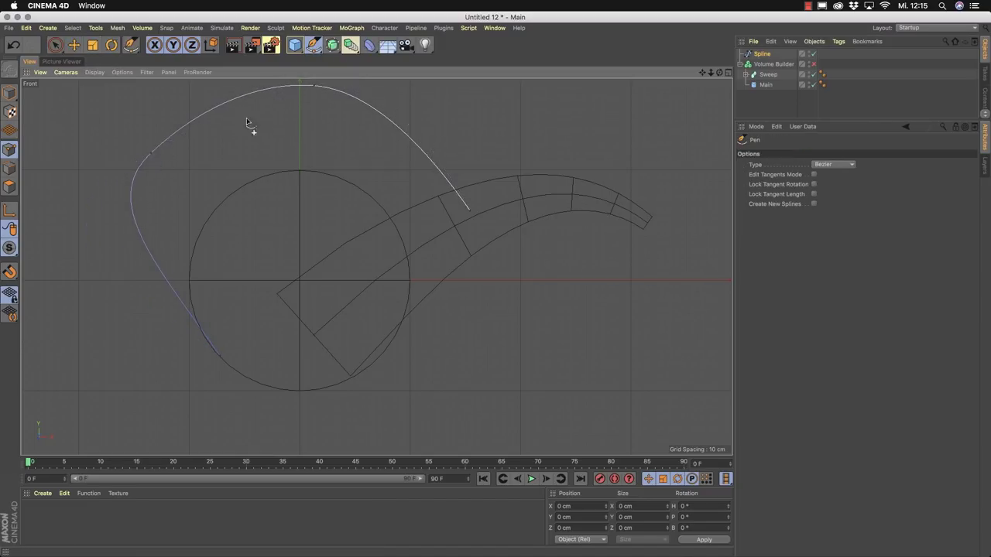
pyautogui.moveTo(314, 87); pyautogui.dragTo(302, 93)
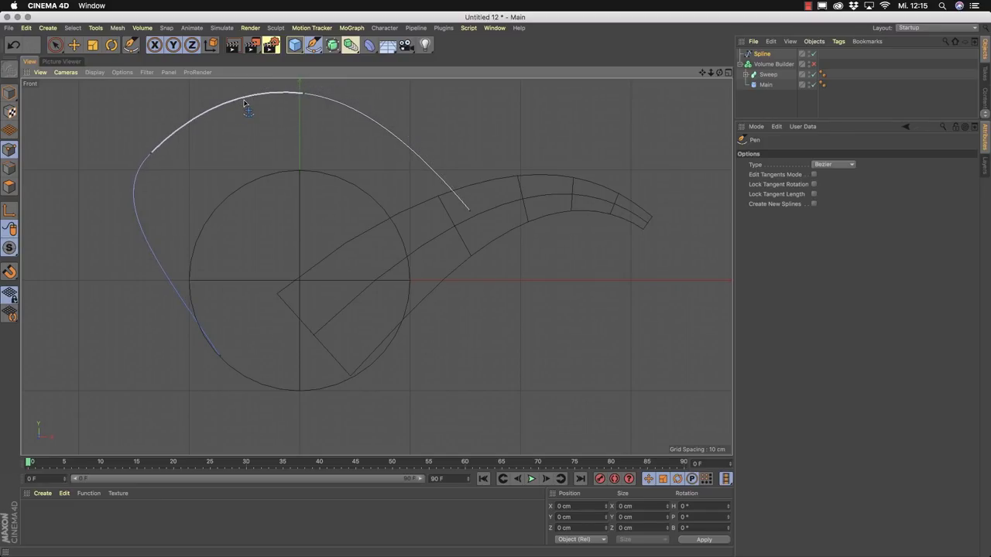
# Insert an extra point on the upper arc of the Spline and reposition its points into an evenly rounded handle curve.
pyautogui.moveTo(235, 100); pyautogui.dragTo(214, 93)
pyautogui.moveTo(302, 94); pyautogui.dragTo(402, 112)
pyautogui.moveTo(215, 93); pyautogui.dragTo(203, 104)
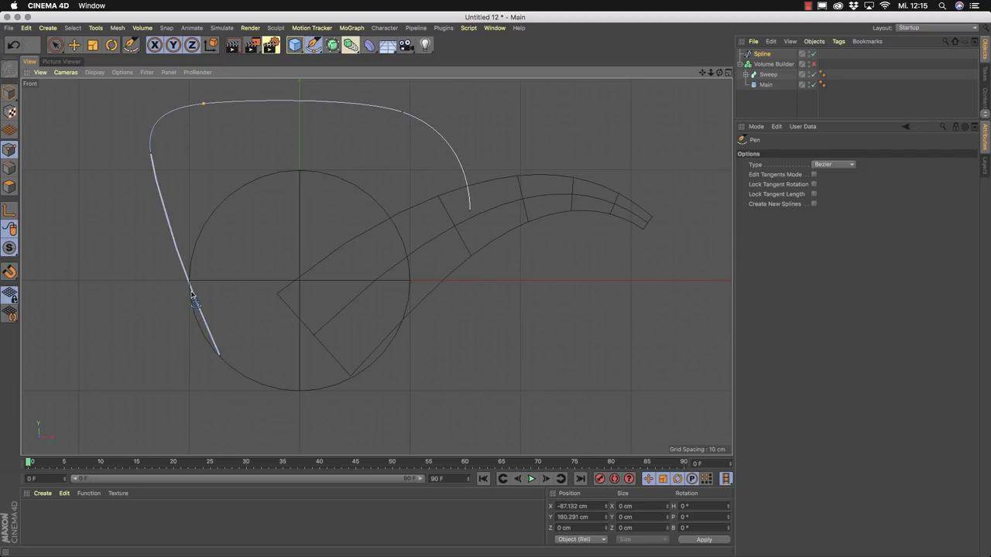
pyautogui.moveTo(177, 257); pyautogui.dragTo(181, 288)
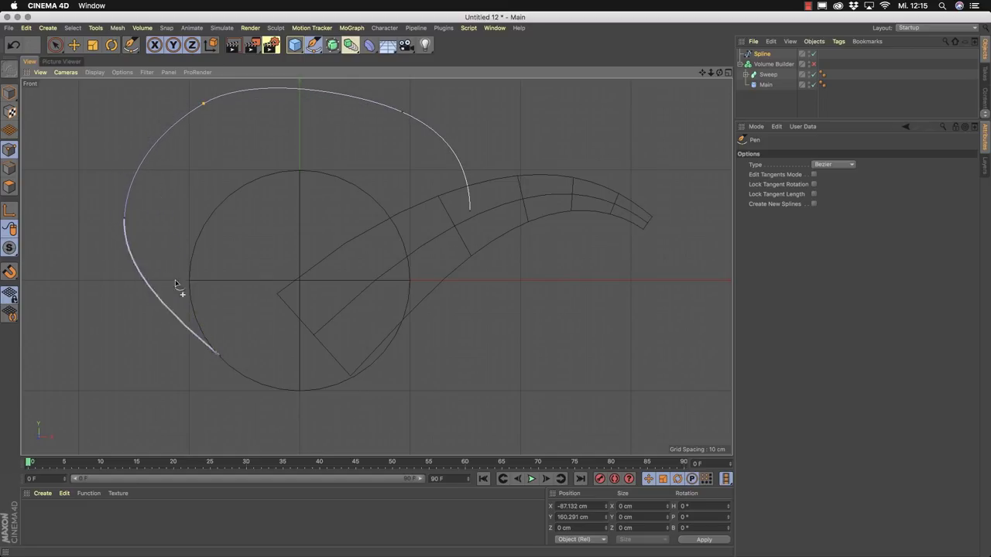
pyautogui.moveTo(205, 105); pyautogui.dragTo(201, 112)
pyautogui.moveTo(402, 113); pyautogui.dragTo(382, 113)
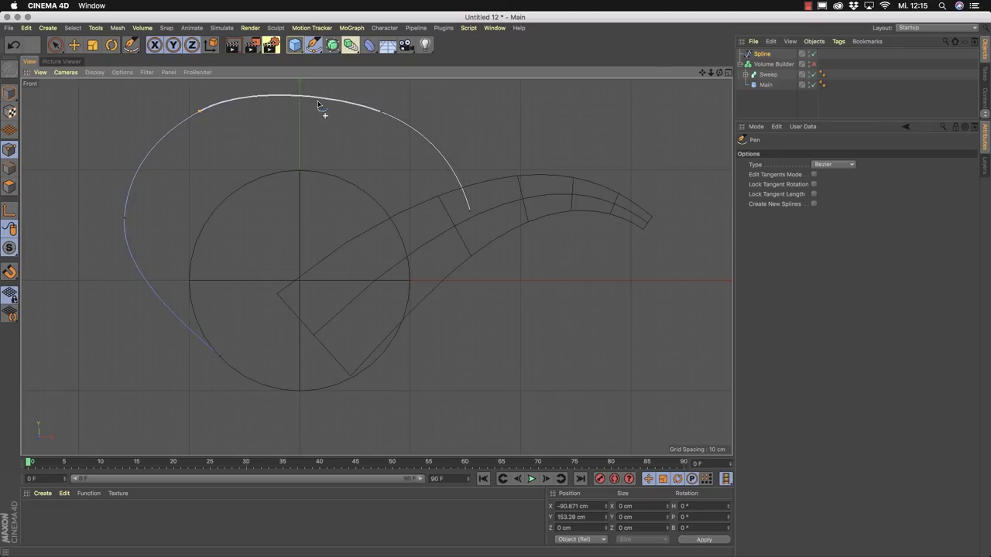
pyautogui.click(746, 74)
pyautogui.click(772, 86)
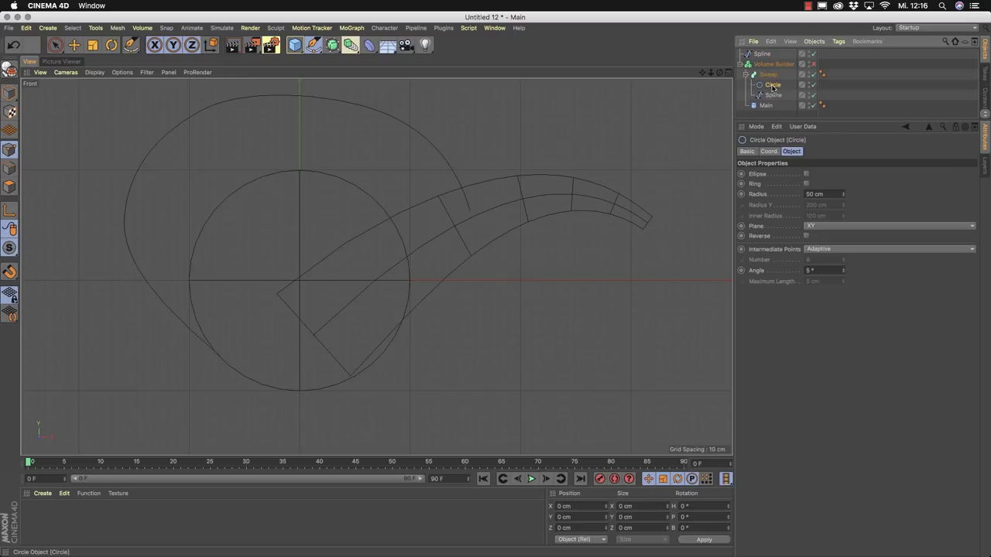
pyautogui.keyDown('ctrl'); pyautogui.moveTo(768, 62); pyautogui.dragTo(765, 51); pyautogui.keyUp('ctrl')
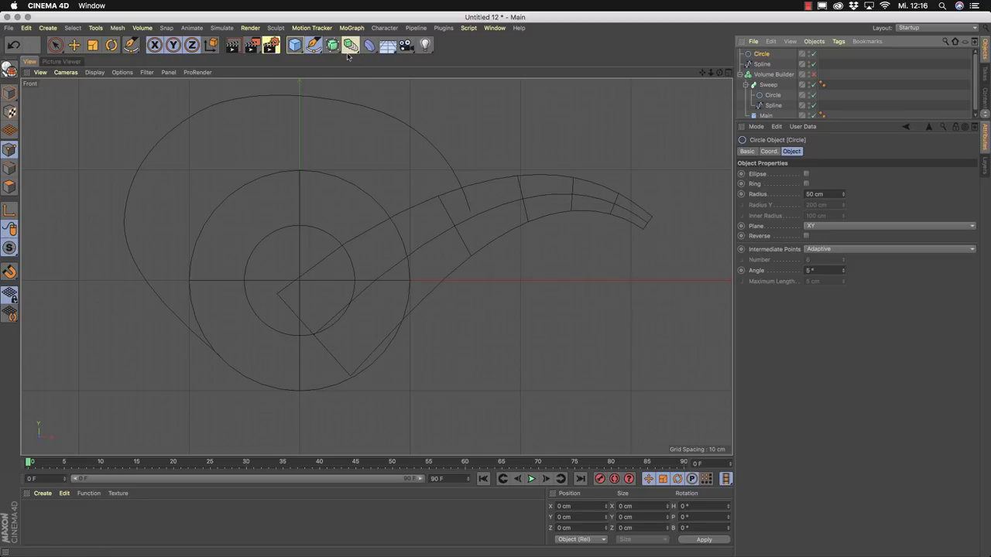
# Create a second Sweep with the copied Circle as profile and the arched Spline as path.
pyautogui.click(333, 45)
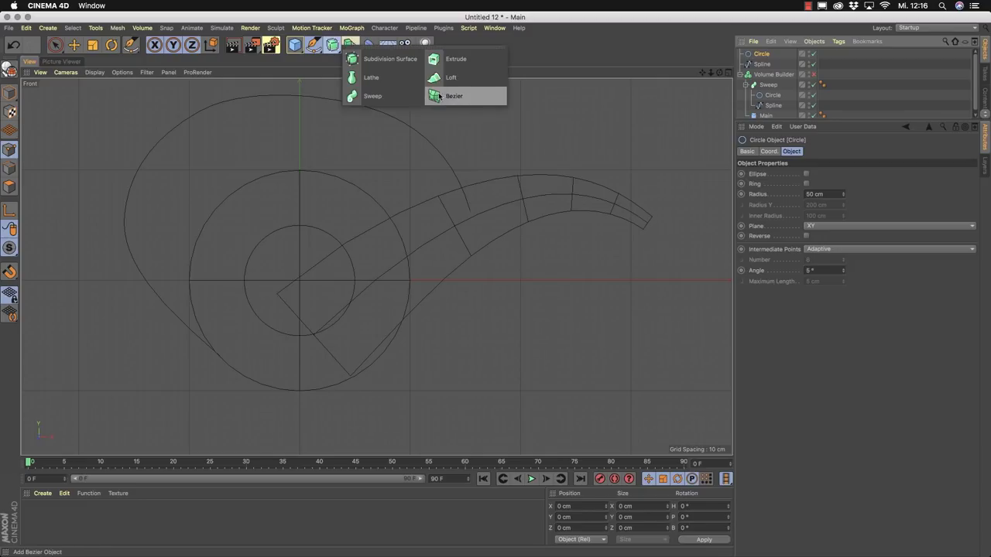
pyautogui.click(356, 96)
pyautogui.click(762, 63)
pyautogui.keyDown('shift'); pyautogui.click(763, 74); pyautogui.keyUp('shift')
pyautogui.moveTo(764, 65); pyautogui.dragTo(762, 54)
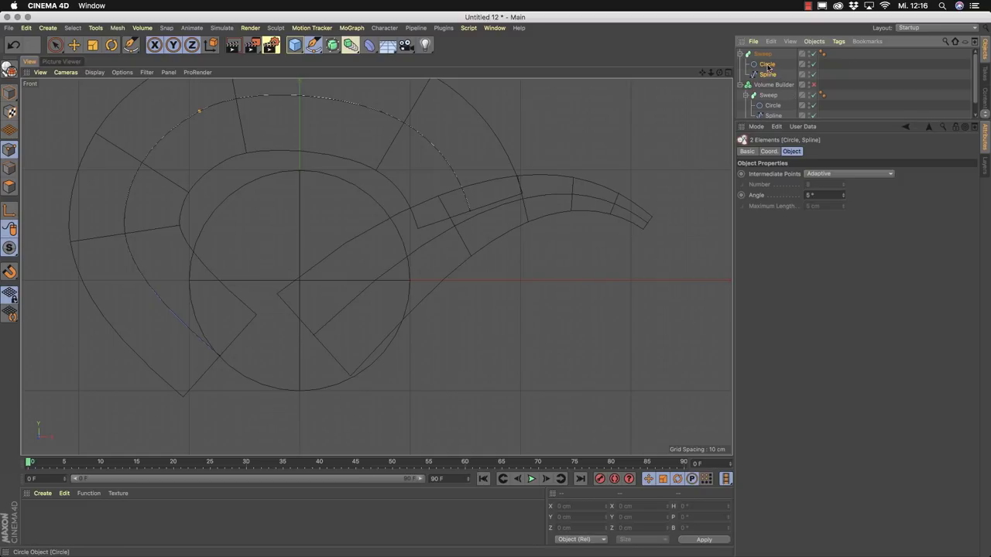
# Move the lower end point of the handle Spline further inside Main.
pyautogui.click(767, 64)
pyautogui.click(767, 74)
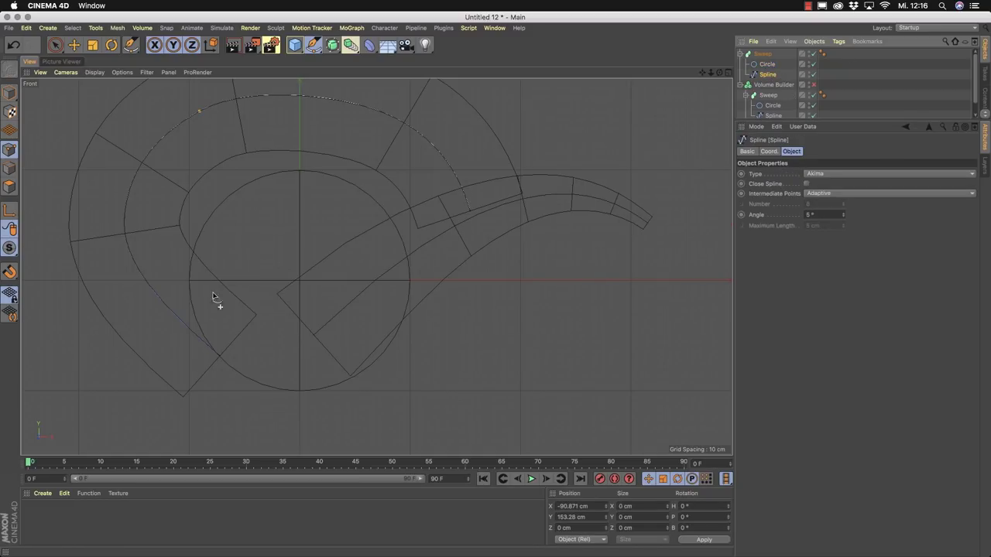
pyautogui.moveTo(220, 361); pyautogui.dragTo(247, 341)
pyautogui.click(766, 64)
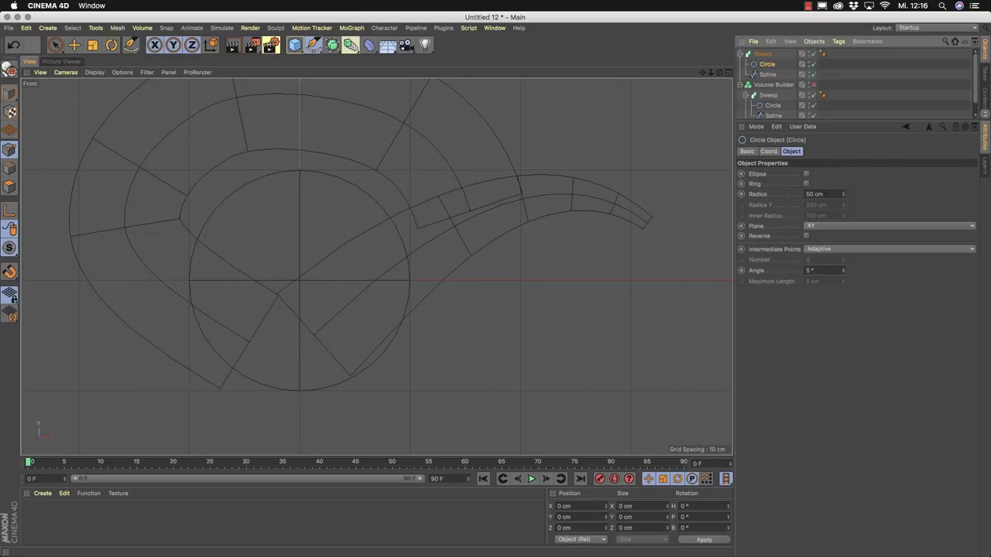
pyautogui.click(815, 194)
pyautogui.write('30')
pyautogui.press('Return')
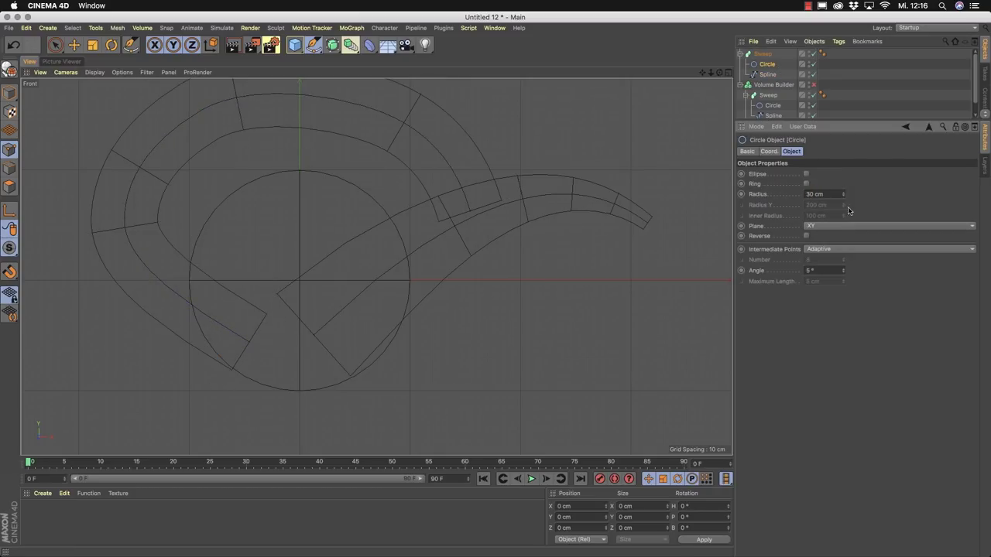
pyautogui.write('25')
pyautogui.press('Return')
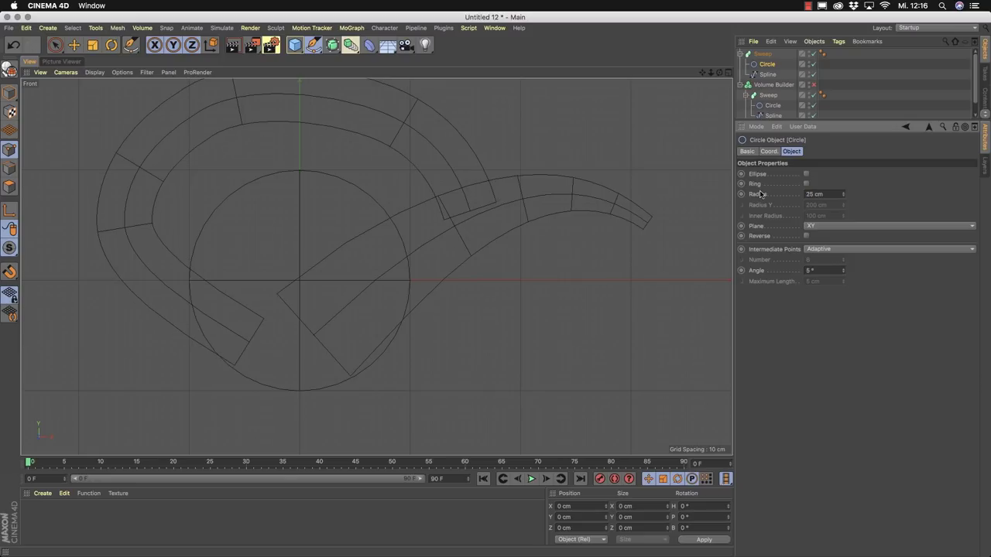
pyautogui.write('10')
pyautogui.press('Return')
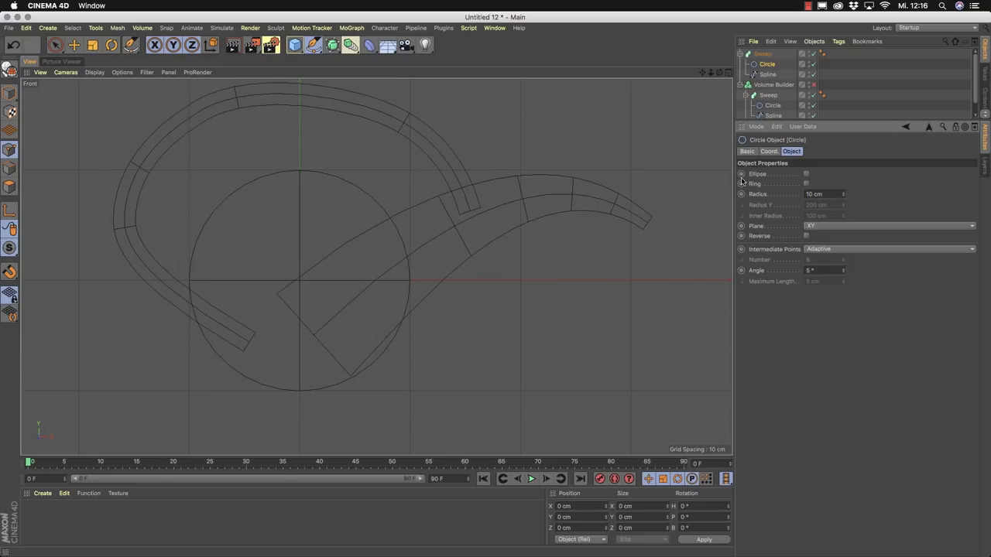
pyautogui.middleClick(500, 141)
pyautogui.middleClick(177, 153)
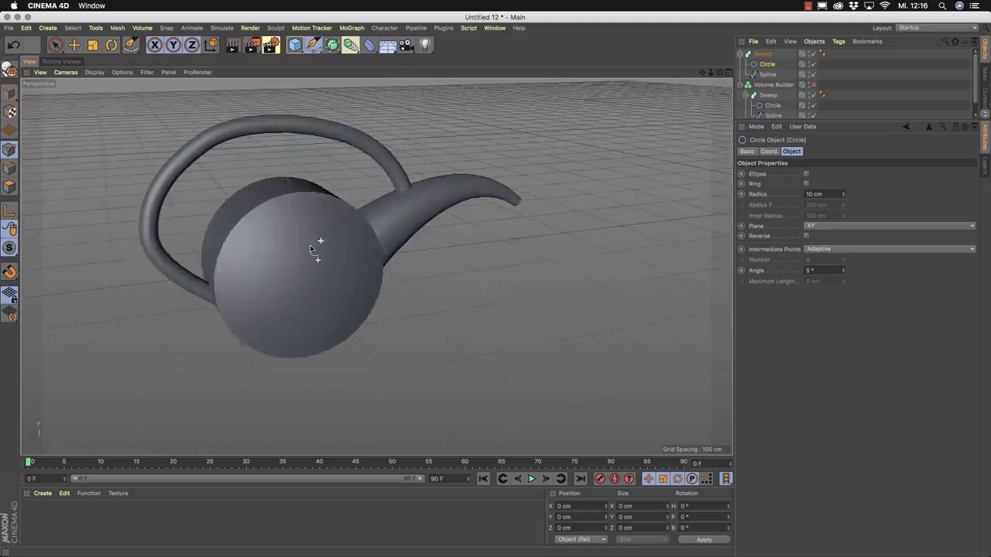
pyautogui.keyDown('alt'); pyautogui.moveTo(317, 257); pyautogui.dragTo(500, 183); pyautogui.keyUp('alt')
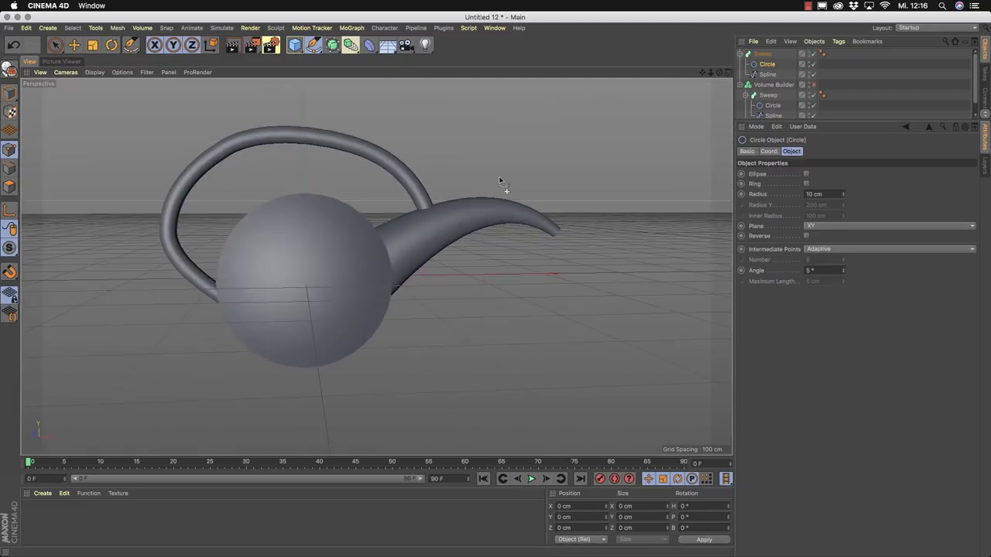
# With the handle Sweep temporarily disabled, move its Spline's upper right point about 19 cm up and inward and raise the upper left point slightly.
pyautogui.click(763, 75)
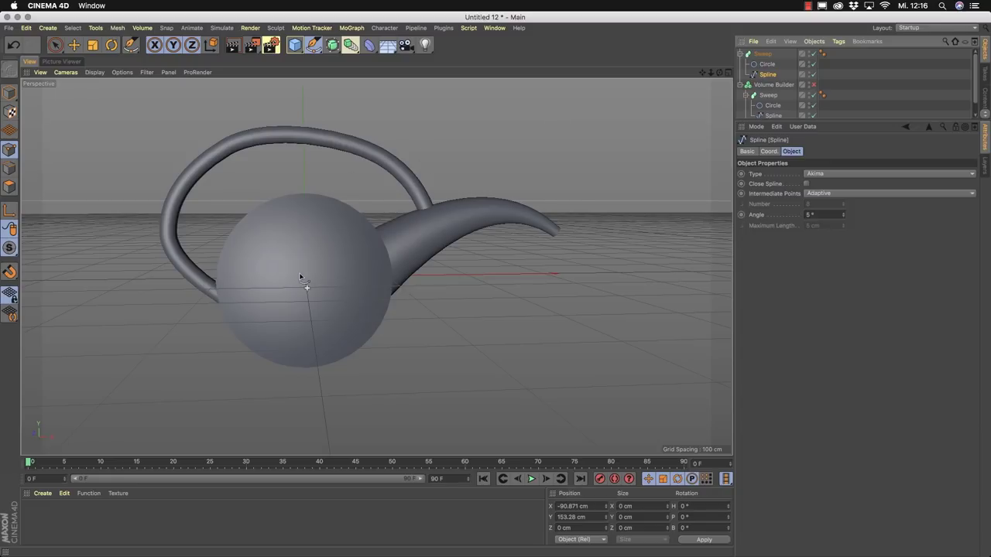
pyautogui.click(813, 54)
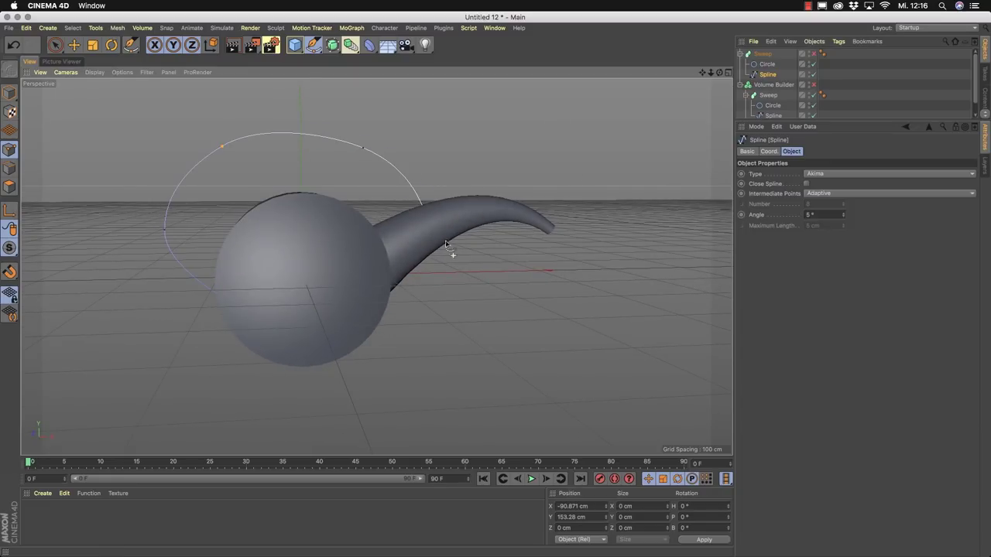
pyautogui.press('super+z')
pyautogui.press('super+shift+z')
pyautogui.press('super+z')
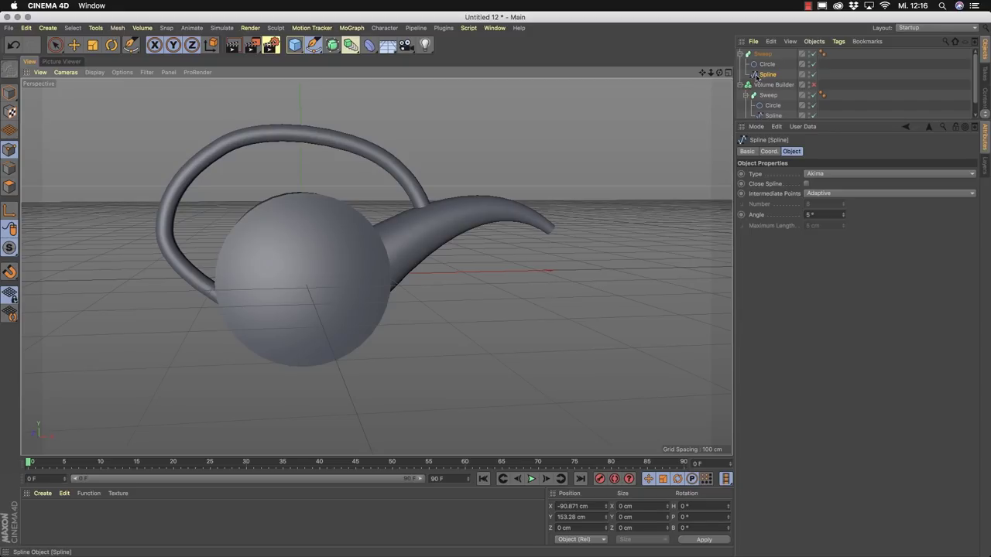
pyautogui.press('super+z')
pyautogui.keyDown('alt'); pyautogui.moveTo(258, 214); pyautogui.dragTo(299, 183); pyautogui.keyUp('alt')
pyautogui.press('e')
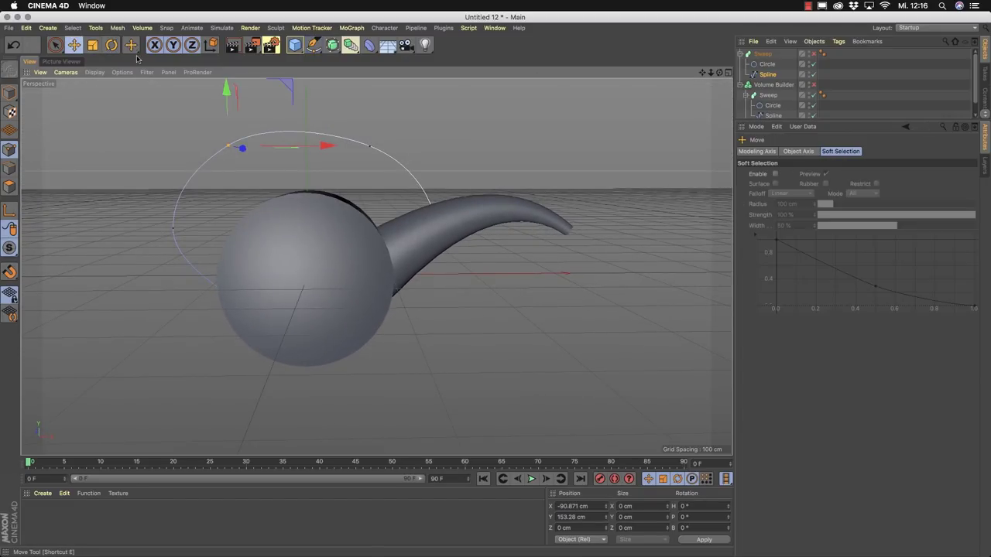
pyautogui.click(370, 148)
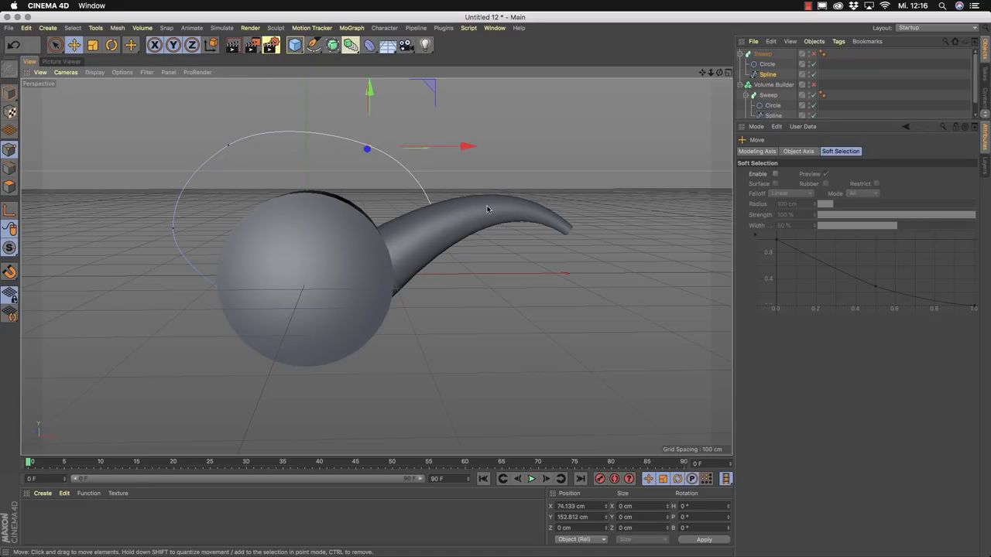
pyautogui.moveTo(531, 125); pyautogui.dragTo(518, 109)
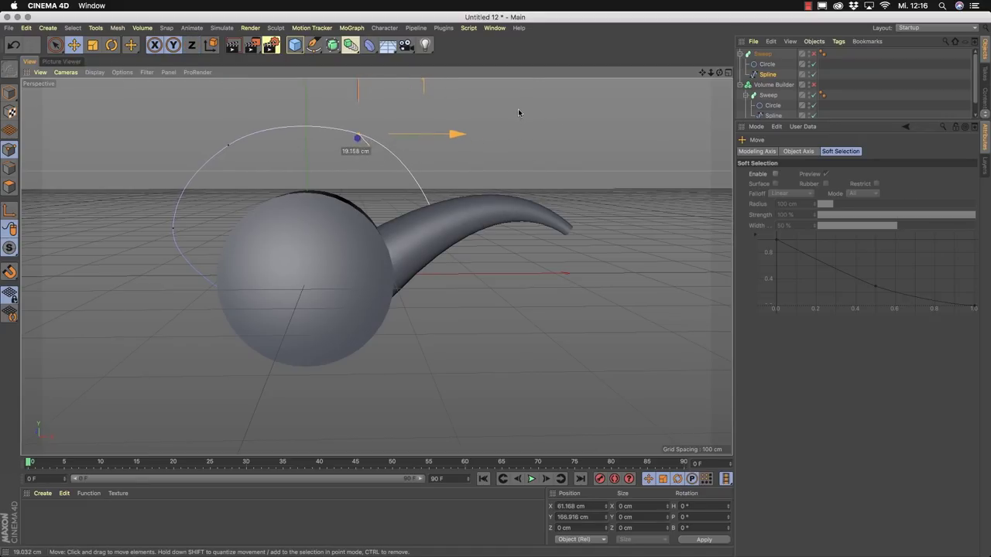
pyautogui.click(233, 145)
pyautogui.moveTo(274, 178); pyautogui.dragTo(270, 167)
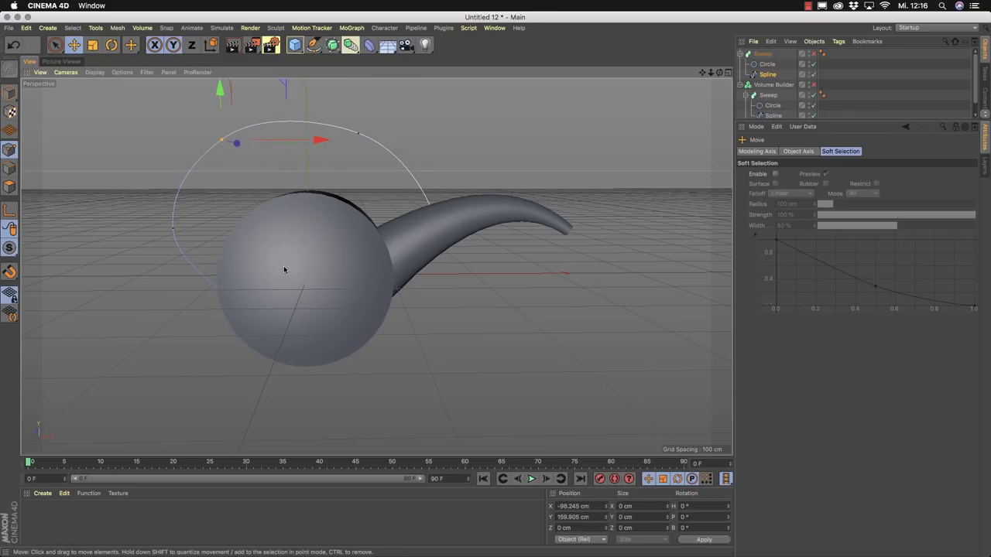
pyautogui.moveTo(363, 200)
pyautogui.keyDown('alt'); pyautogui.mouseDown()
pyautogui.moveTo(551, 204)
pyautogui.moveTo(364, 214)
pyautogui.mouseUp(); pyautogui.keyUp('alt')
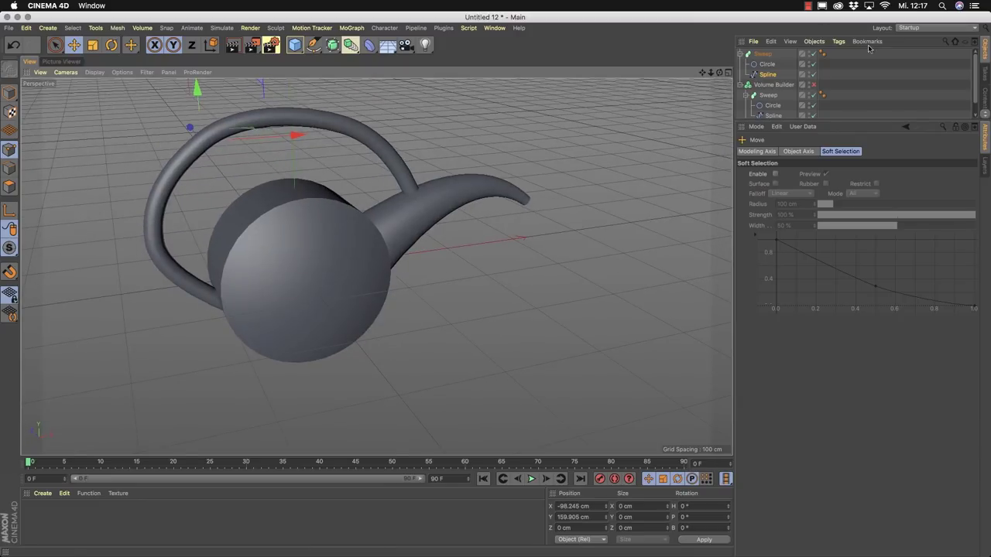
# Lower the start of the handle Sweep's Scale curve so the handle tapers toward the spout.
pyautogui.click(773, 55)
pyautogui.moveTo(791, 293); pyautogui.dragTo(786, 332)
pyautogui.moveTo(964, 295); pyautogui.dragTo(974, 285)
pyautogui.moveTo(871, 315); pyautogui.dragTo(870, 316)
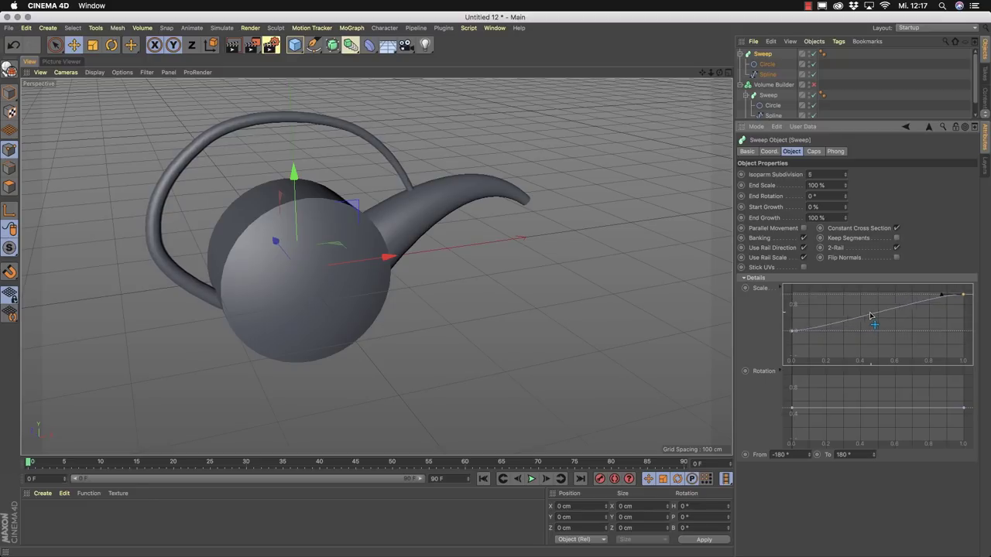
# Thicken the handle by enlarging its profile Circle's radius to 15 cm and further to 25 cm.
pyautogui.click(767, 64)
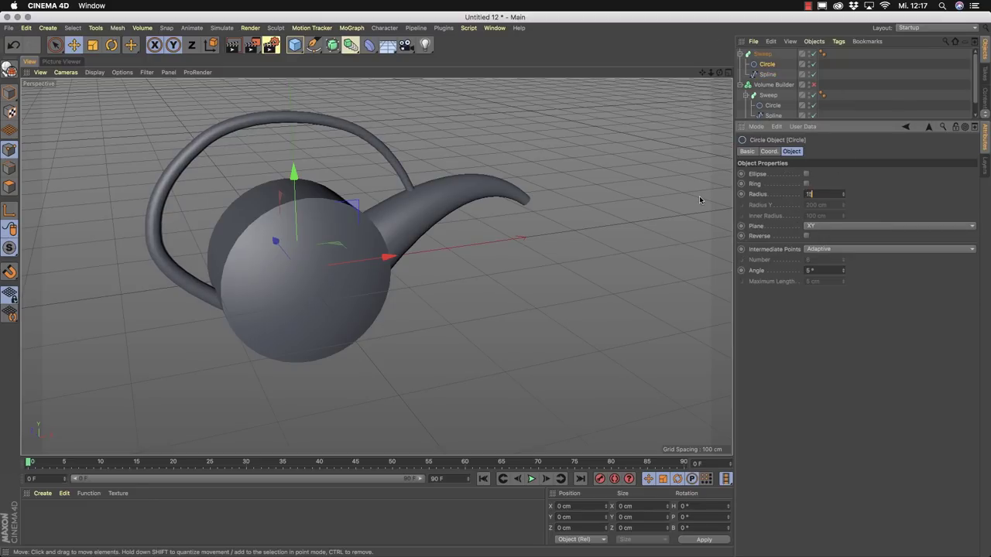
pyautogui.press('Return')
pyautogui.keyDown('alt'); pyautogui.moveTo(510, 229); pyautogui.dragTo(677, 156); pyautogui.keyUp('alt')
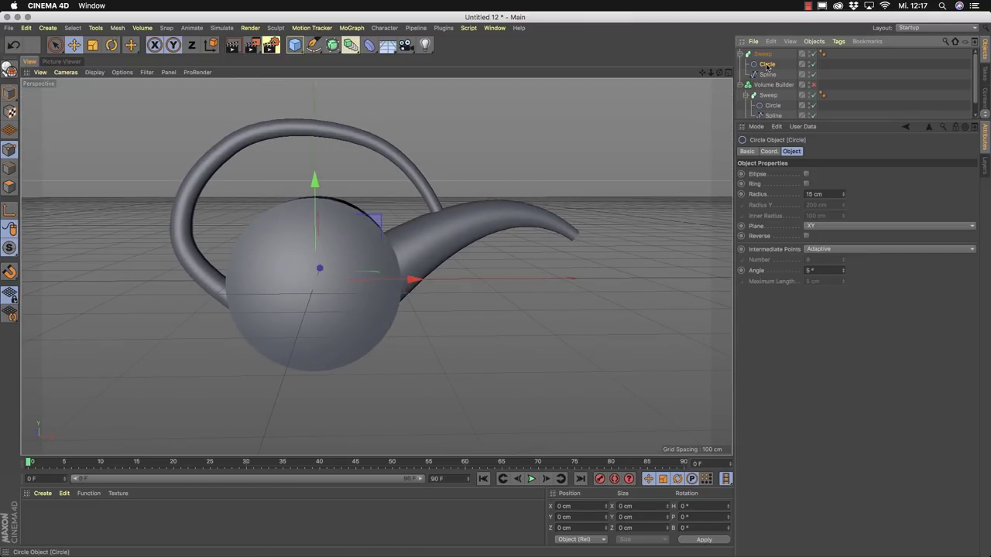
pyautogui.write('25')
pyautogui.press('Return')
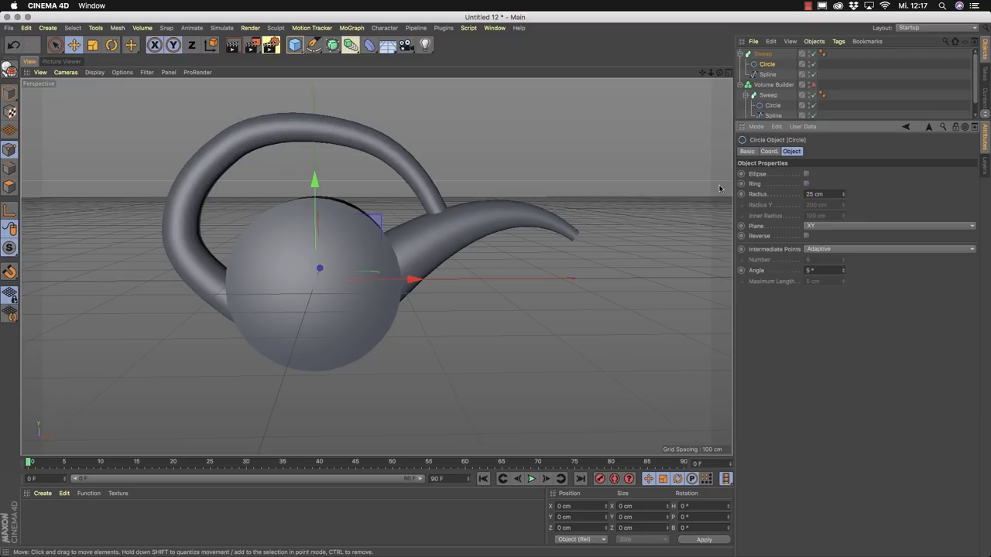
pyautogui.keyDown('alt'); pyautogui.moveTo(609, 175); pyautogui.dragTo(202, 327); pyautogui.keyUp('alt')
# Lower the start point of the handle Sweep's Scale curve further and adjust the curve point near its full-scale end.
pyautogui.click(763, 54)
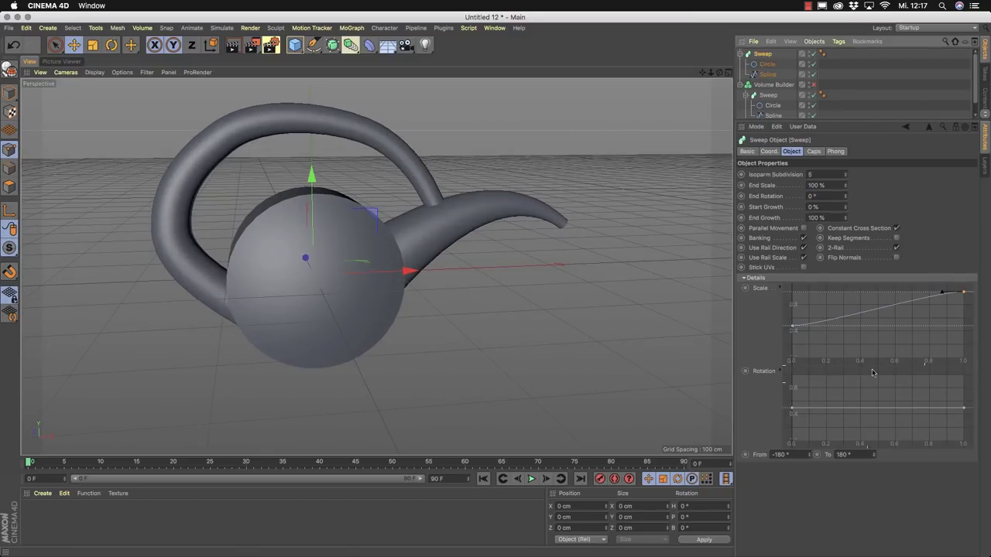
pyautogui.moveTo(802, 331); pyautogui.dragTo(792, 336)
pyautogui.moveTo(964, 294); pyautogui.dragTo(846, 297)
pyautogui.hotkey('ctrl', 'z')
pyautogui.hotkey('ctrl', 'z')
pyautogui.moveTo(911, 295); pyautogui.dragTo(943, 294)
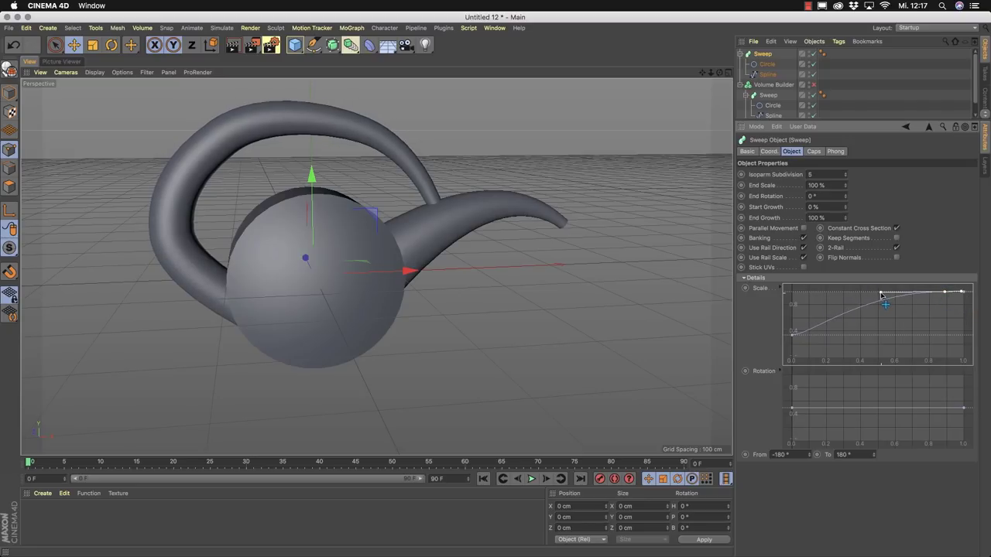
# Adjust the tangent of the Scale curve's point near the end and level it with Zero Y (Tangent).
pyautogui.moveTo(880, 295); pyautogui.dragTo(893, 332)
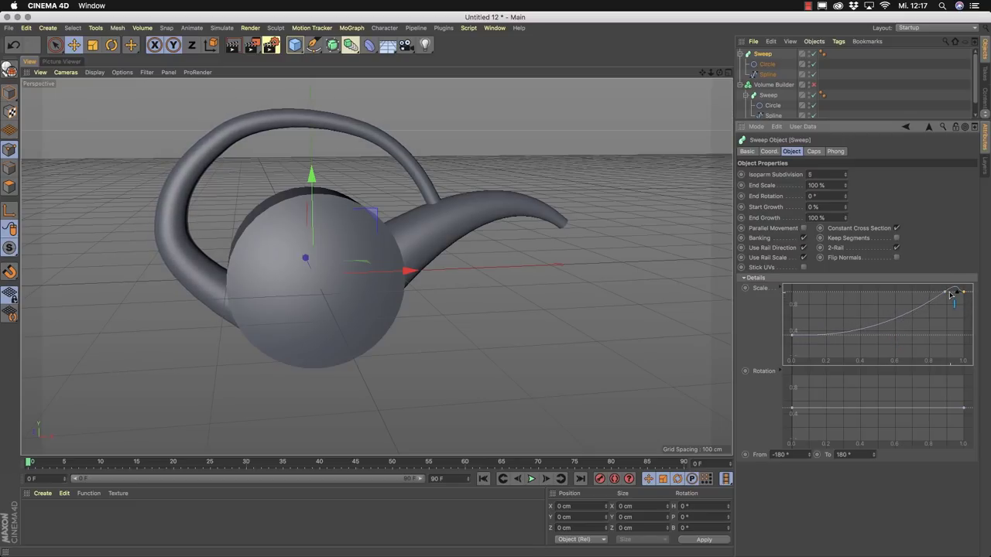
pyautogui.rightClick(945, 294)
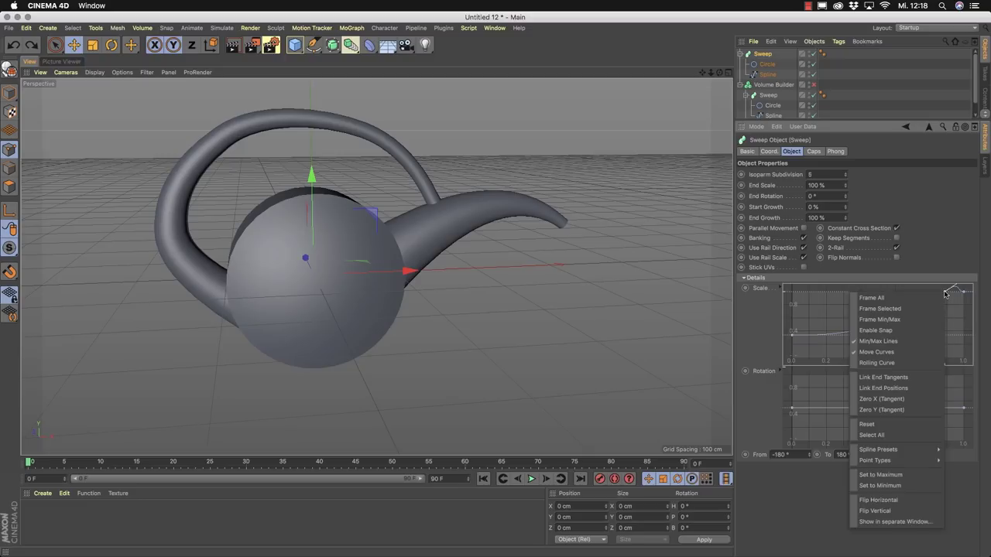
pyautogui.click(914, 410)
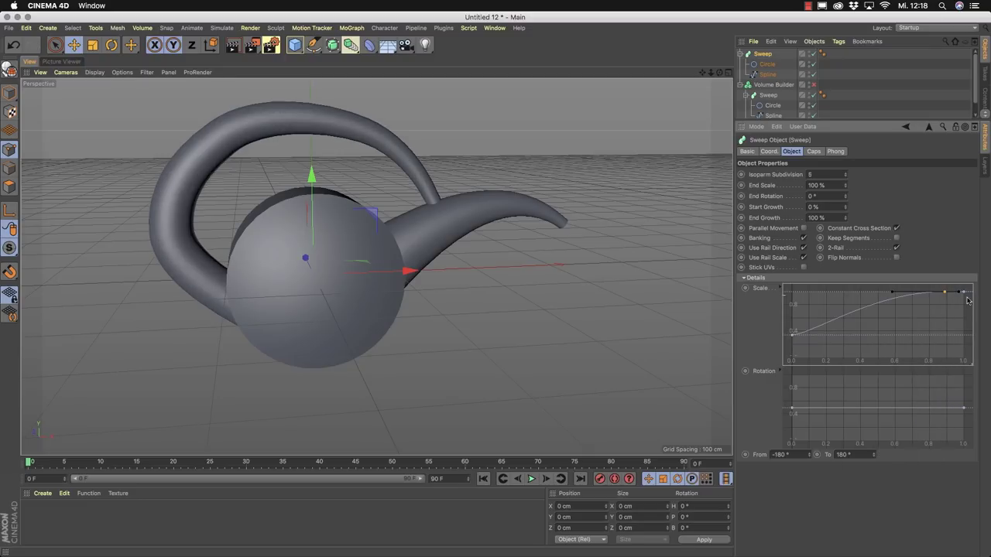
pyautogui.keyDown('alt'); pyautogui.moveTo(354, 229); pyautogui.dragTo(348, 265); pyautogui.keyUp('alt')
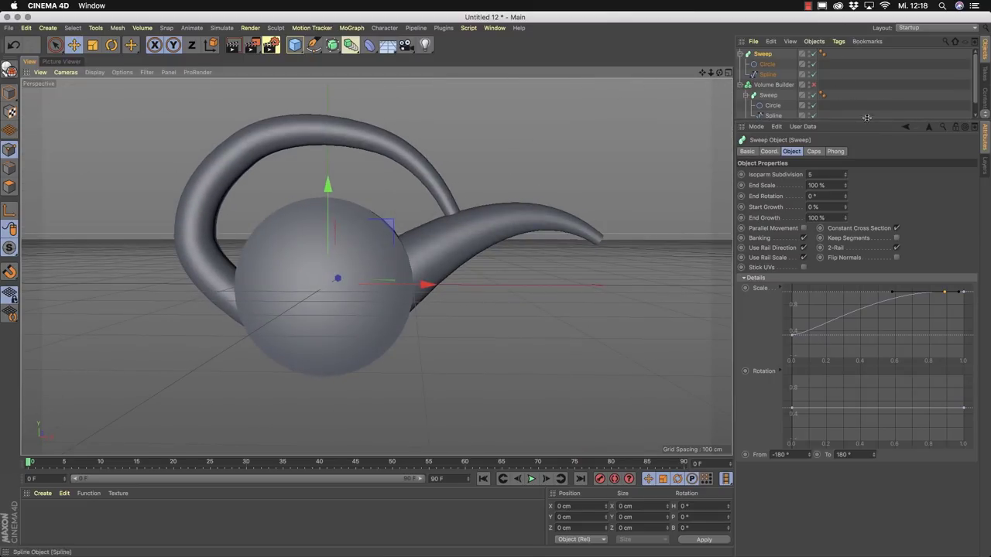
# Place the handle Sweep inside the Volume Builder and enable the Volume Builder to merge all parts.
pyautogui.moveTo(757, 53); pyautogui.dragTo(766, 85)
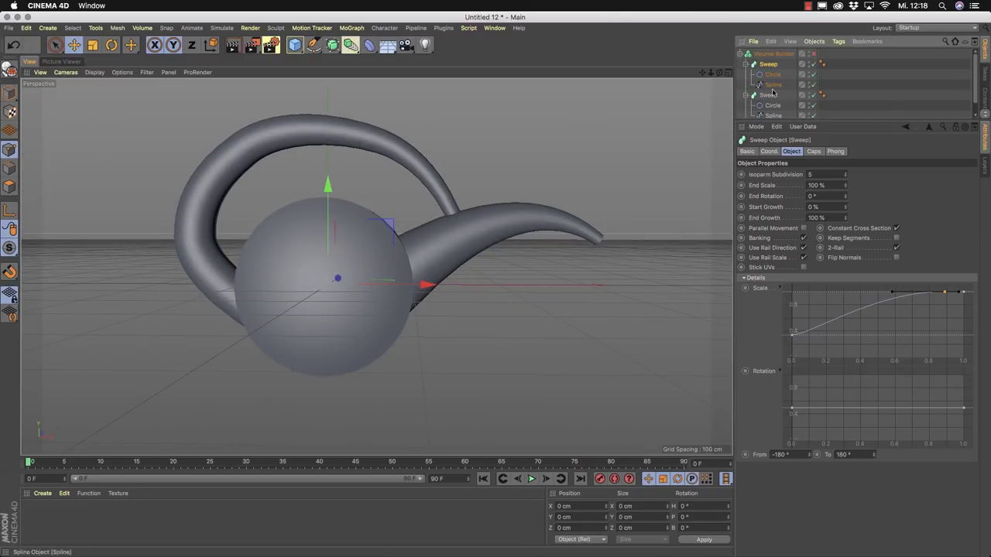
pyautogui.keyDown('alt'); pyautogui.moveTo(718, 127); pyautogui.dragTo(311, 285); pyautogui.keyUp('alt')
pyautogui.keyDown('alt'); pyautogui.moveTo(296, 247); pyautogui.dragTo(310, 224); pyautogui.keyUp('alt')
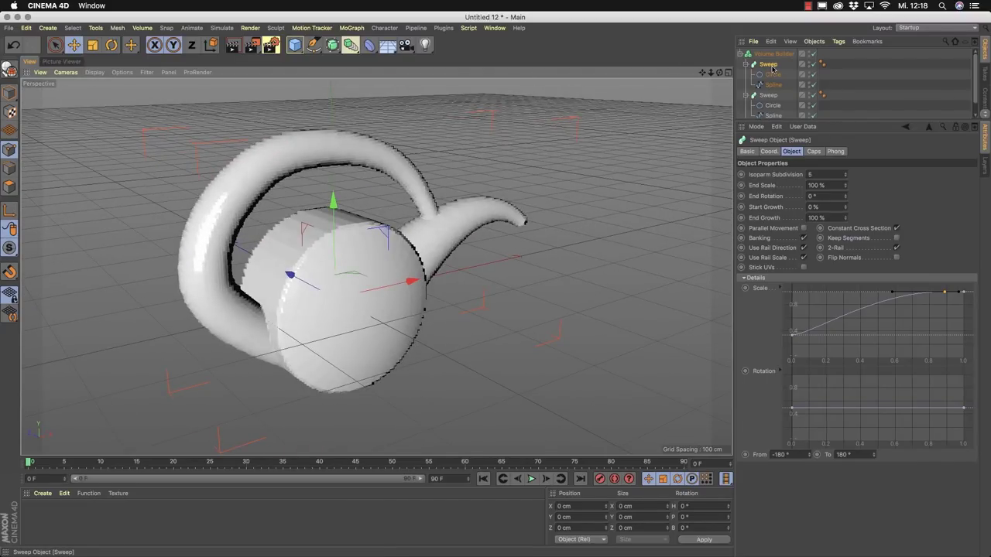
# Slim the handle by reducing its profile Circle's radius to 18 cm and finally 16 cm.
pyautogui.click(772, 74)
pyautogui.click(815, 194)
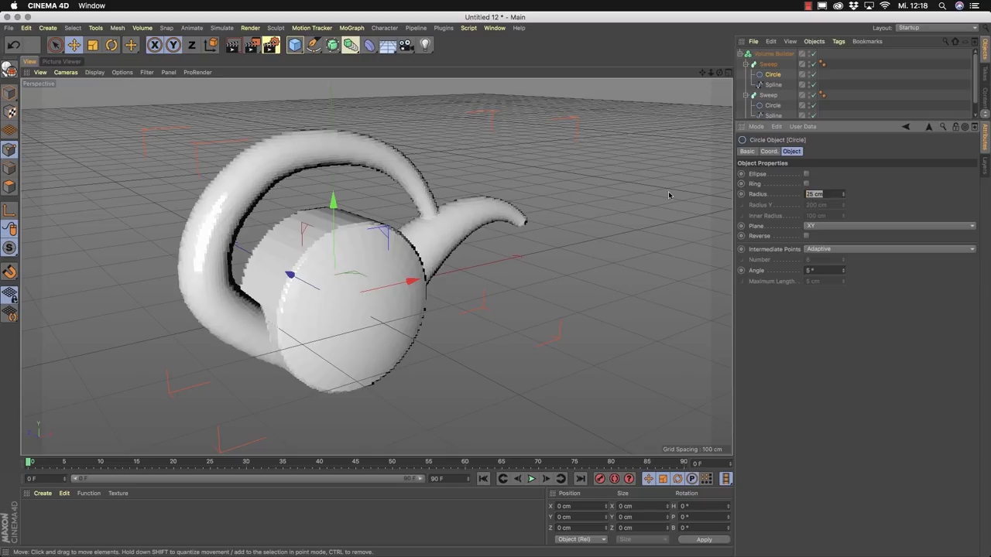
pyautogui.write('18')
pyautogui.press('Return')
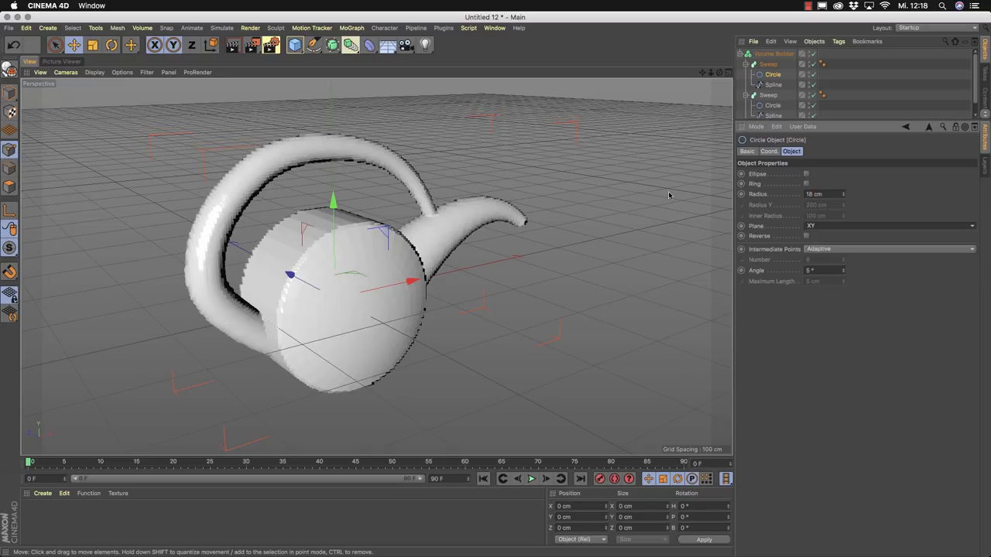
pyautogui.click(747, 195)
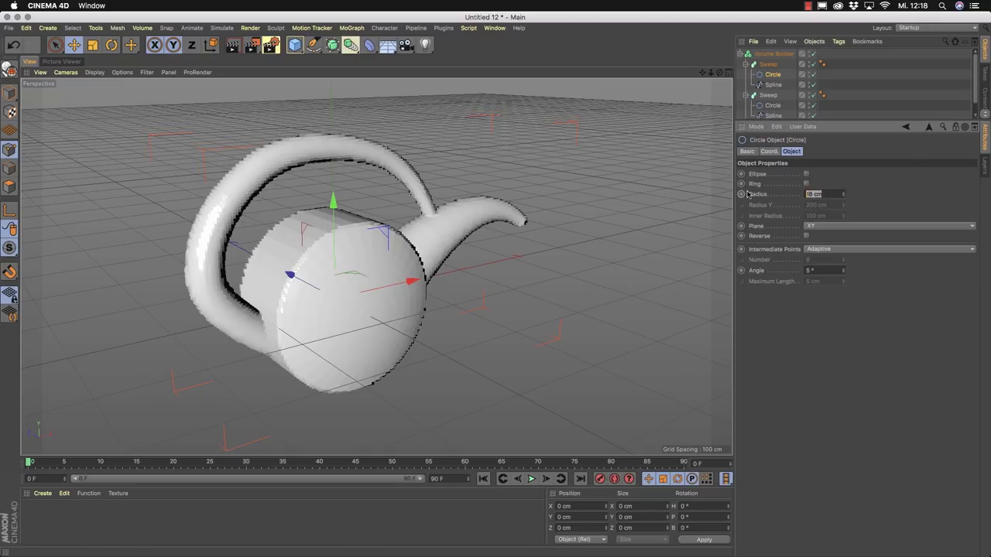
pyautogui.write('16')
pyautogui.press('Return')
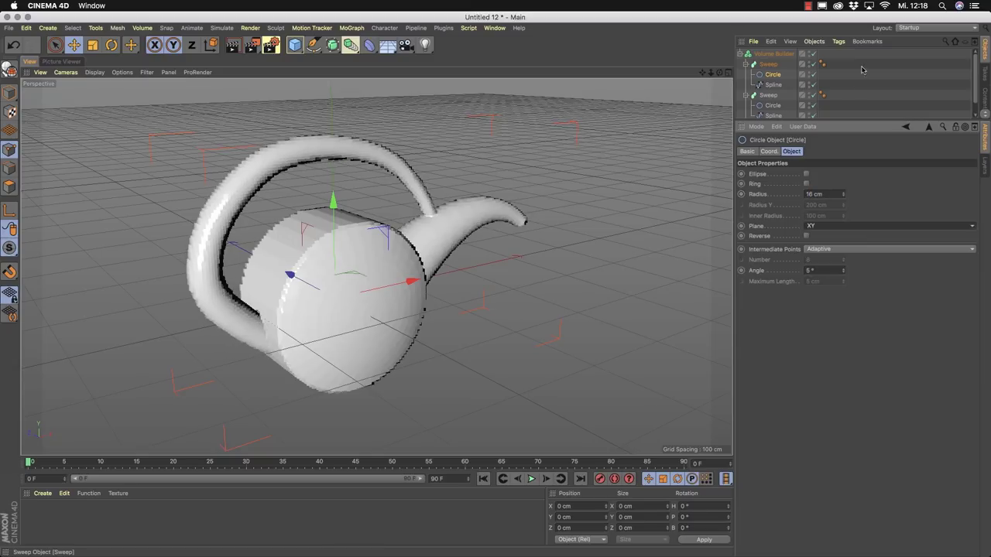
# Add a Cylinder and move it about 48 cm toward the handle and up through the top of Main.
pyautogui.click(774, 54)
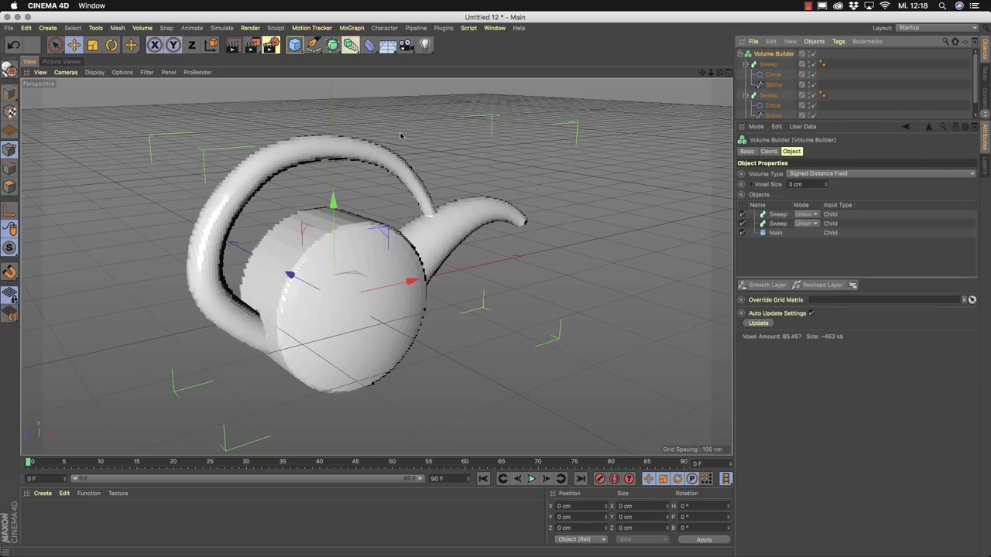
pyautogui.moveTo(295, 45); pyautogui.dragTo(506, 58)
pyautogui.moveTo(411, 281); pyautogui.dragTo(382, 286)
pyautogui.moveTo(302, 204); pyautogui.dragTo(293, 120)
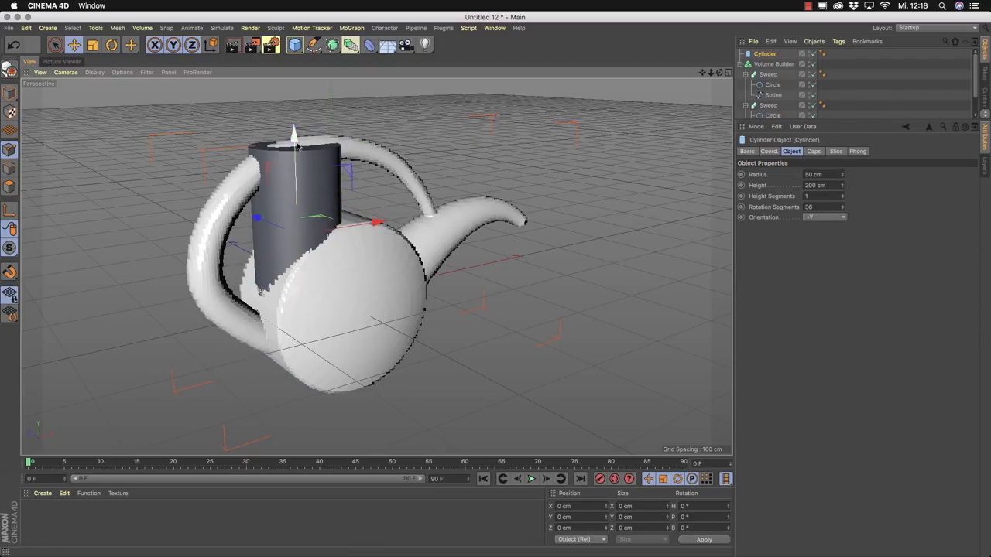
# Switch to Model mode and shrink the Cylinder's radius to about 30.5 cm.
pyautogui.keyDown('alt'); pyautogui.moveTo(464, 232); pyautogui.dragTo(9, 97); pyautogui.keyUp('alt')
pyautogui.click(10, 93)
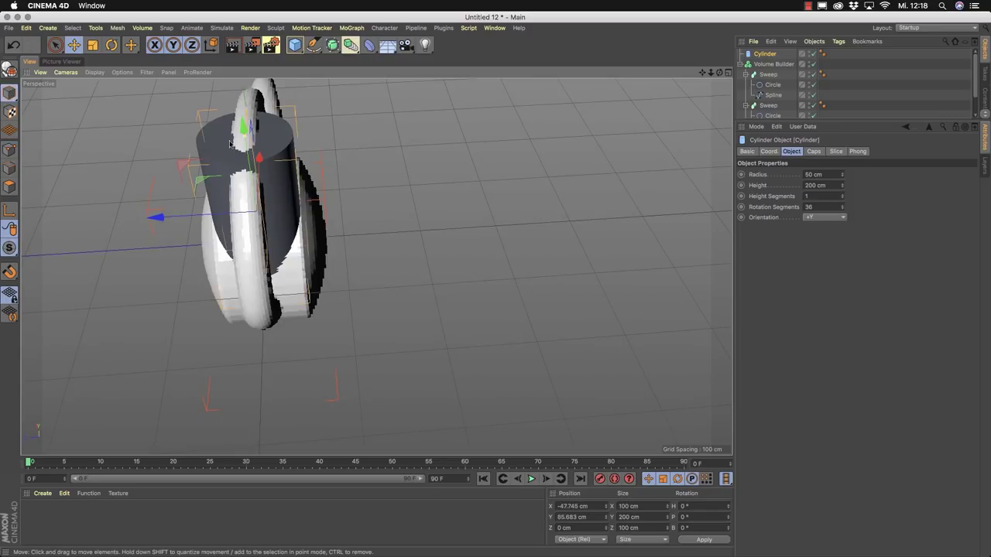
pyautogui.keyDown('alt'); pyautogui.moveTo(116, 155); pyautogui.dragTo(416, 227); pyautogui.keyUp('alt')
pyautogui.keyDown('alt'); pyautogui.moveTo(416, 228); pyautogui.dragTo(409, 251, button='middle'); pyautogui.keyUp('alt')
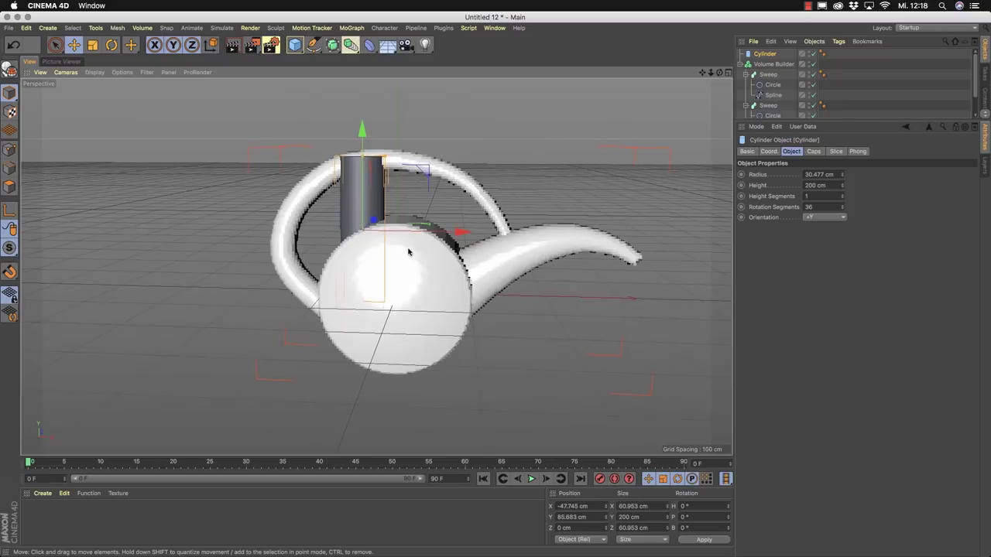
# Tilt the Cylinder about 25° toward the handle, then resize it to about 45 cm radius and 70 cm height.
pyautogui.press('r')
pyautogui.moveTo(402, 189); pyautogui.dragTo(492, 180)
pyautogui.press('e')
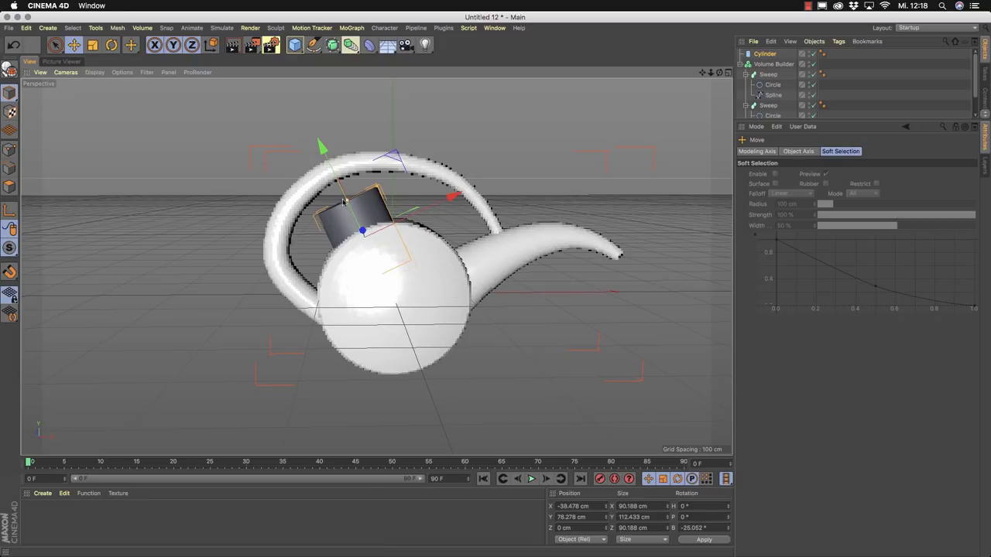
pyautogui.moveTo(348, 202); pyautogui.dragTo(400, 252)
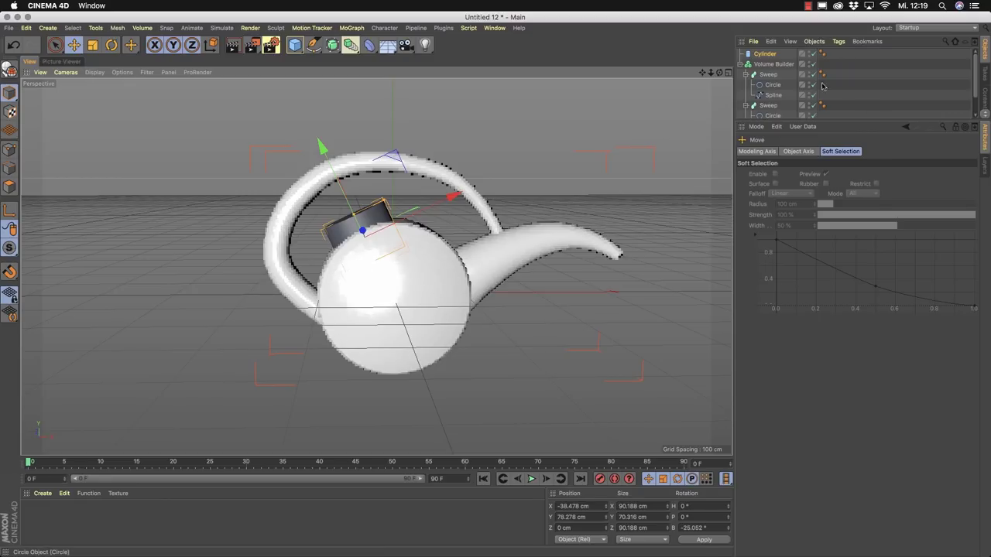
# Rename the Cylinder as Open and place it inside the Volume Builder.
pyautogui.doubleClick(766, 54)
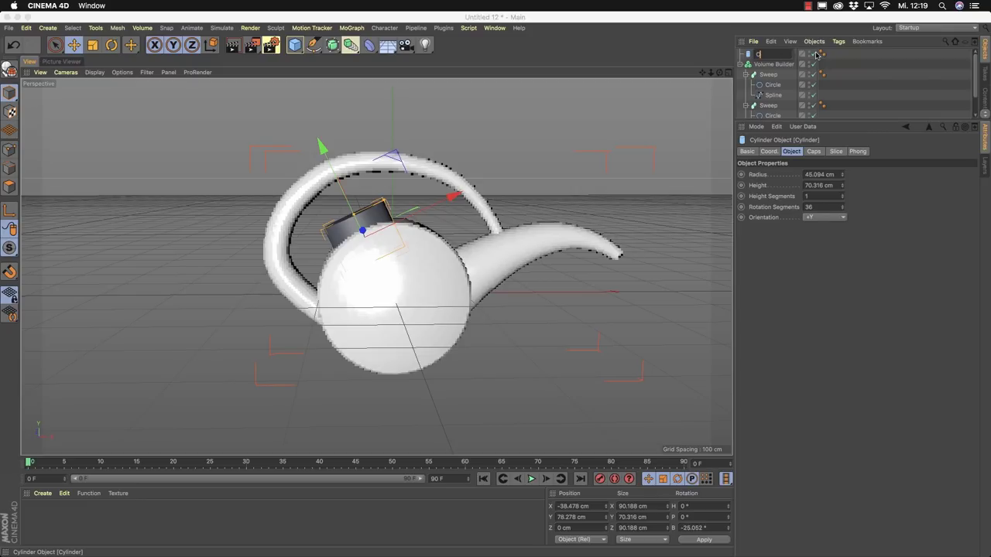
pyautogui.write('Open')
pyautogui.press('Return')
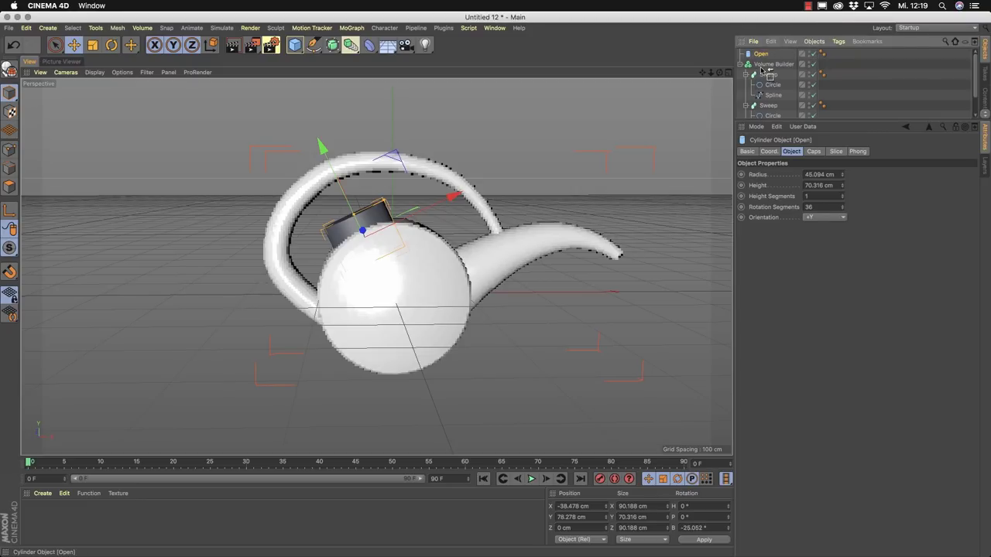
pyautogui.moveTo(763, 70); pyautogui.dragTo(764, 68)
# Set Open's mode to Subtract in the Volume Builder to cut the filling hole into the can.
pyautogui.click(774, 54)
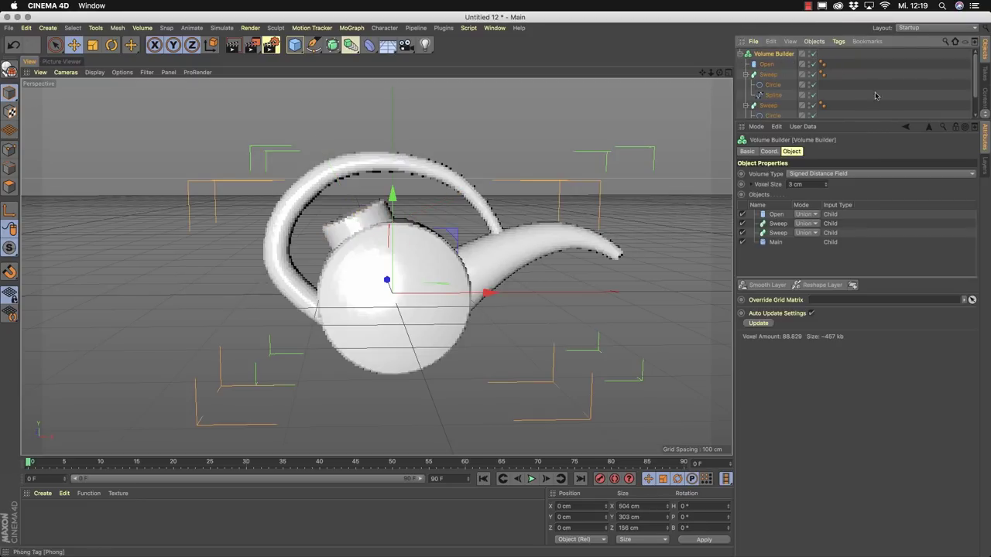
pyautogui.click(772, 216)
pyautogui.click(805, 213)
pyautogui.click(806, 224)
pyautogui.keyDown('alt'); pyautogui.moveTo(169, 270); pyautogui.dragTo(406, 263); pyautogui.keyUp('alt')
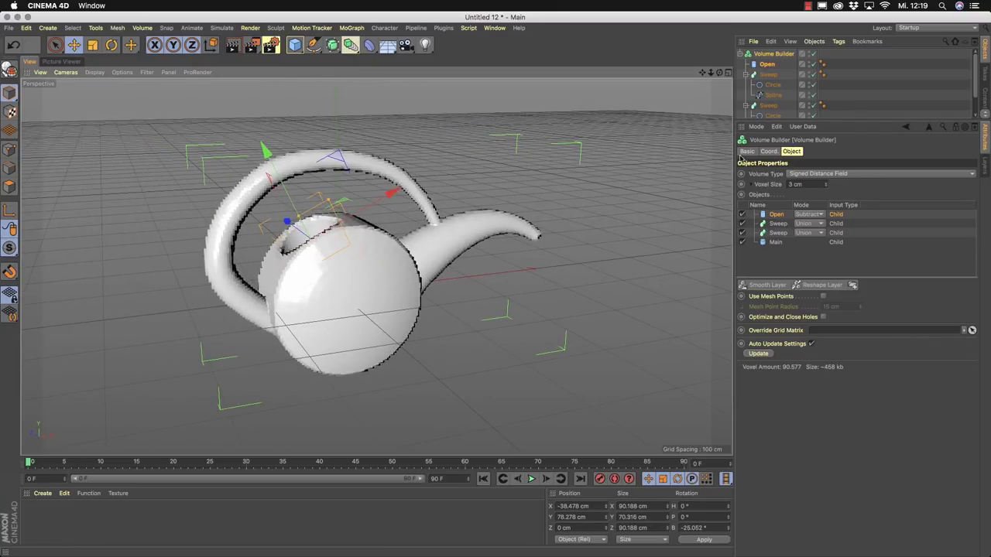
# Collapse both Sweep hierarchies in the object list and select Main.
pyautogui.click(774, 94)
pyautogui.click(774, 85)
pyautogui.click(746, 74)
pyautogui.click(746, 85)
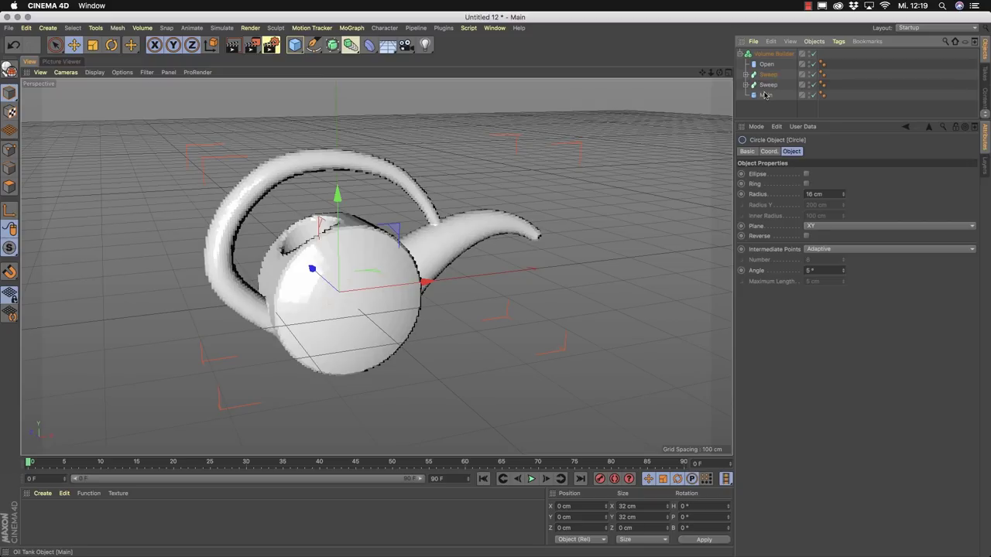
pyautogui.click(766, 94)
pyautogui.keyDown('alt'); pyautogui.moveTo(334, 310); pyautogui.dragTo(387, 302); pyautogui.keyUp('alt')
# Add a Smooth Layer to the Volume Builder and set its filter type to Mean Curvature.
pyautogui.click(774, 54)
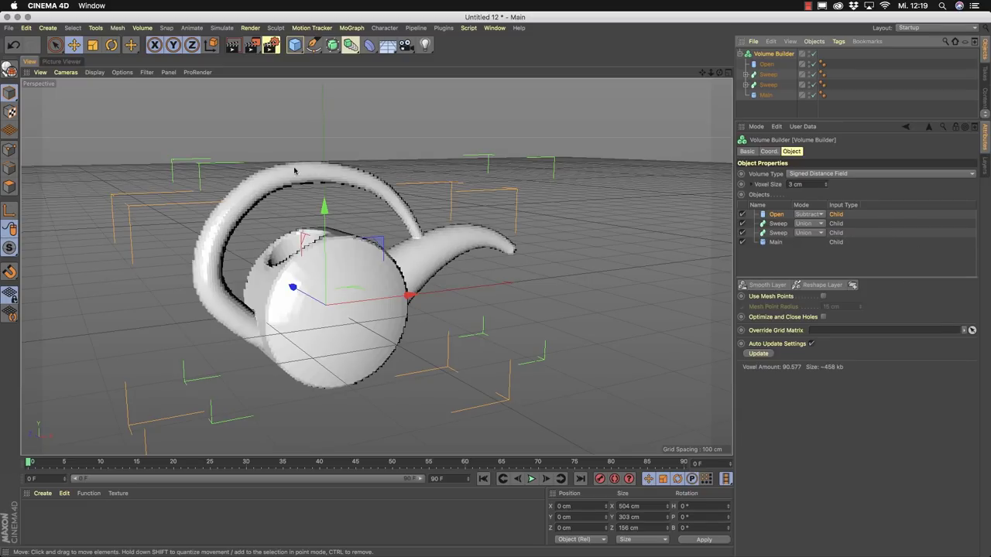
pyautogui.click(758, 286)
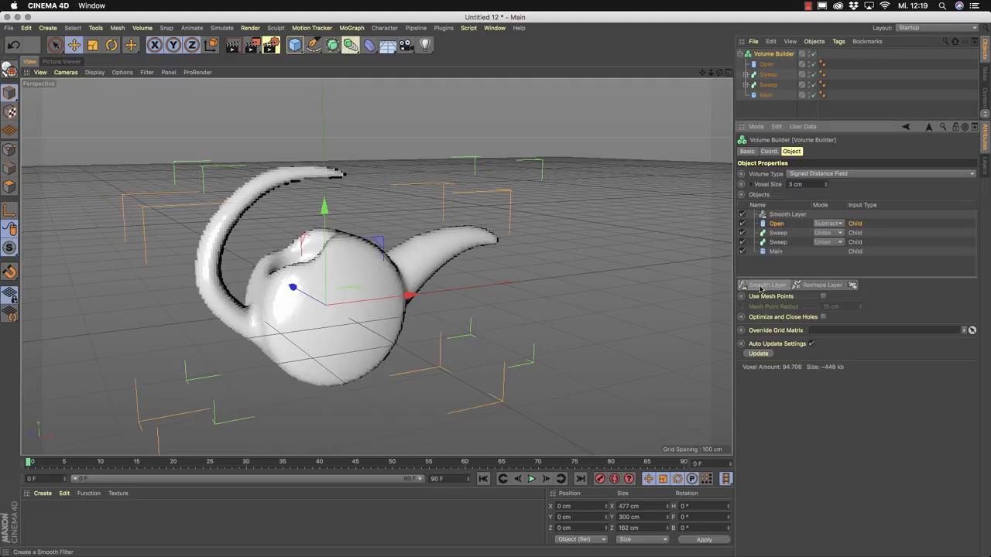
pyautogui.click(784, 214)
pyautogui.click(852, 331)
pyautogui.click(874, 366)
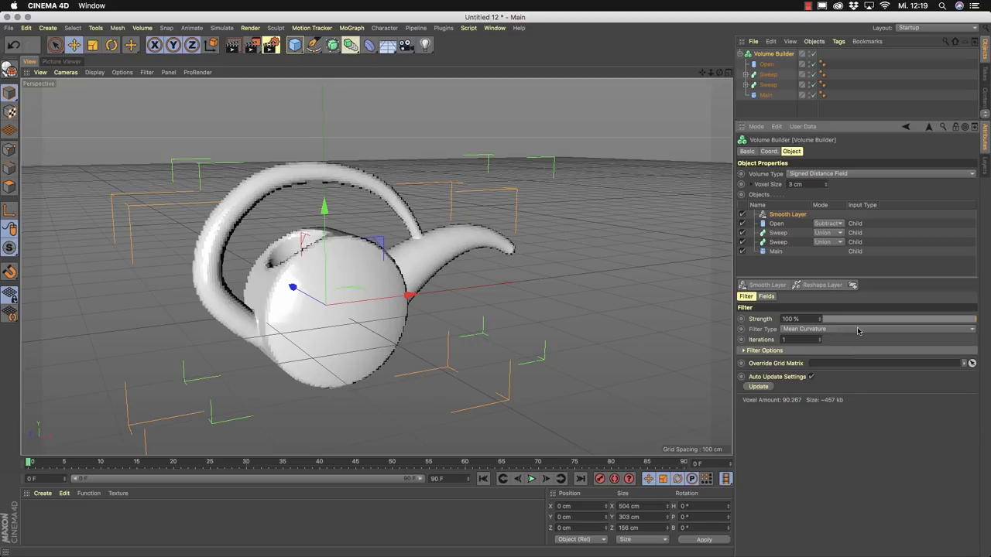
# Expand the Smooth Layer's Filter Options and examine the available Filter Accuracy choices.
pyautogui.click(744, 351)
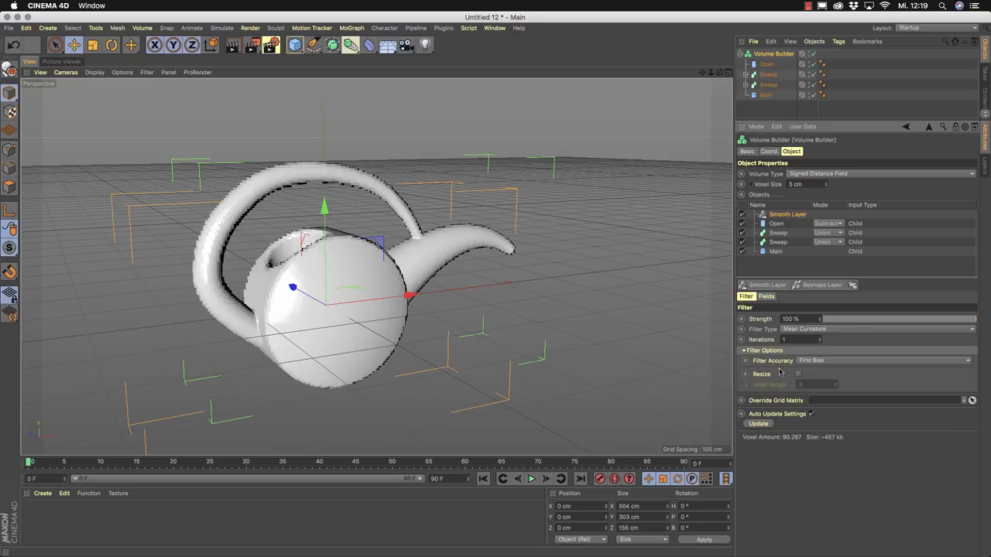
pyautogui.click(856, 361)
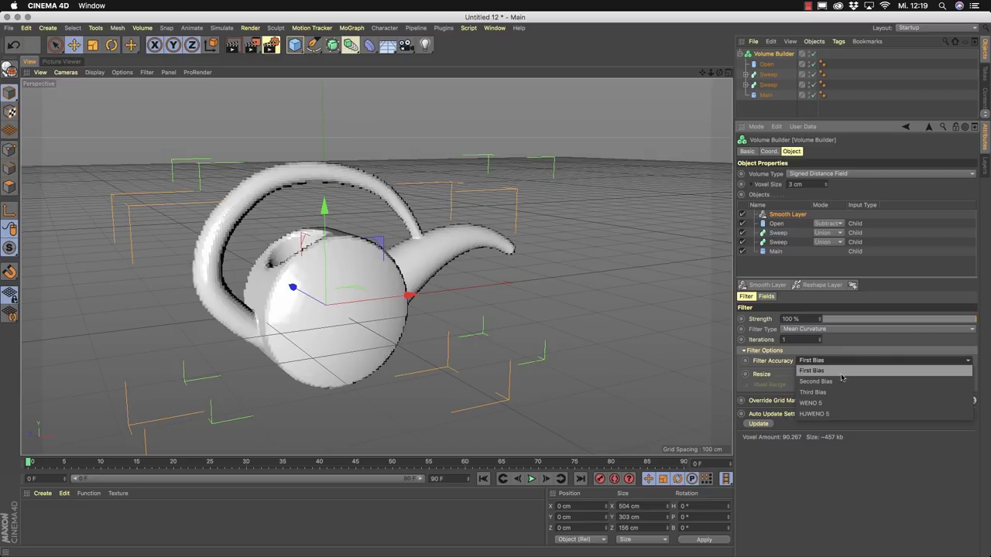
pyautogui.click(880, 344)
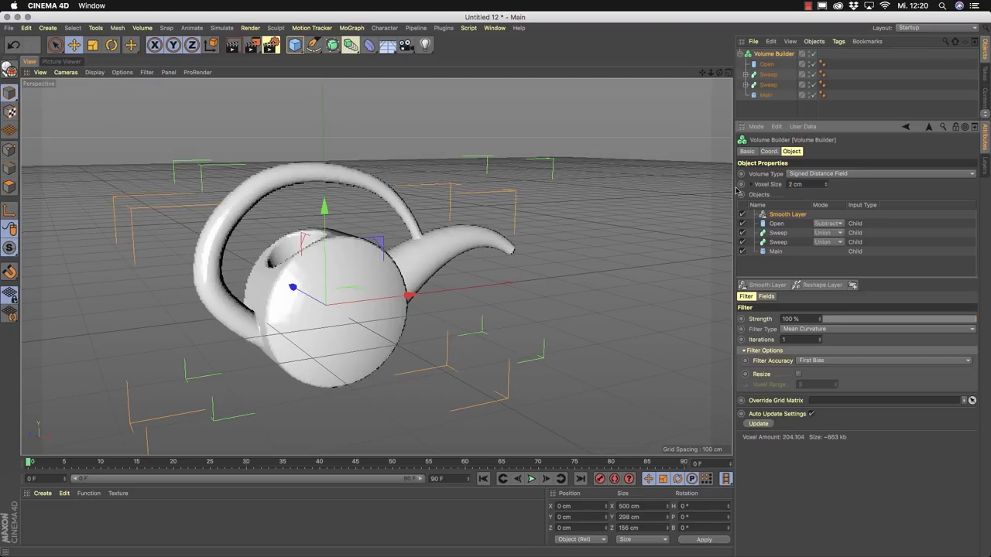
# Set the Volume Builder's Voxel Size to 1 cm and the Smooth Layer's filter type to Gaussian.
pyautogui.write('1')
pyautogui.press('Return')
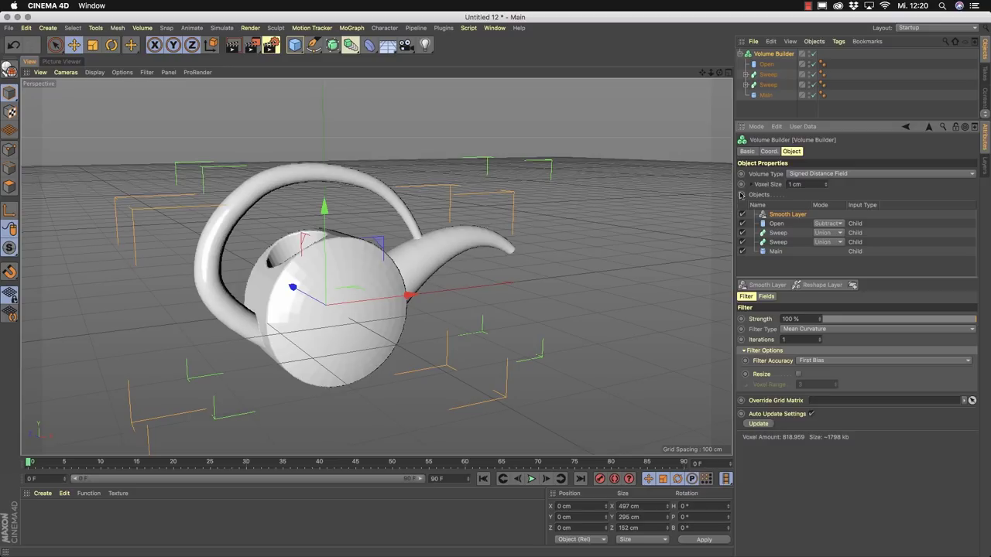
pyautogui.click(820, 329)
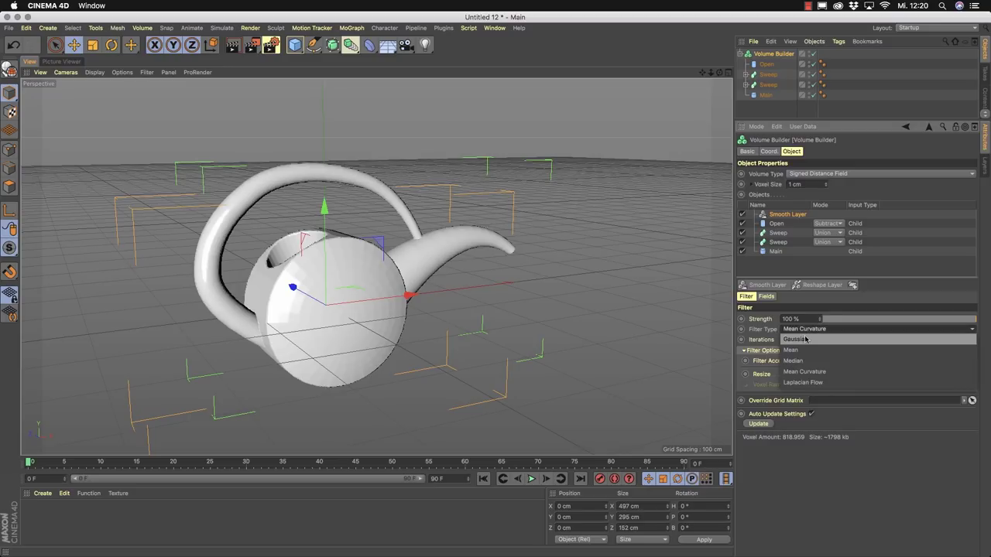
pyautogui.click(907, 338)
# Move the Smooth Layer directly above Main in the Volume Builder and set its Voxel Distance to 3.
pyautogui.keyDown('alt'); pyautogui.moveTo(542, 341); pyautogui.dragTo(273, 327); pyautogui.keyUp('alt')
pyautogui.moveTo(763, 217); pyautogui.dragTo(773, 246)
pyautogui.keyDown('alt'); pyautogui.moveTo(542, 295); pyautogui.dragTo(351, 302); pyautogui.keyUp('alt')
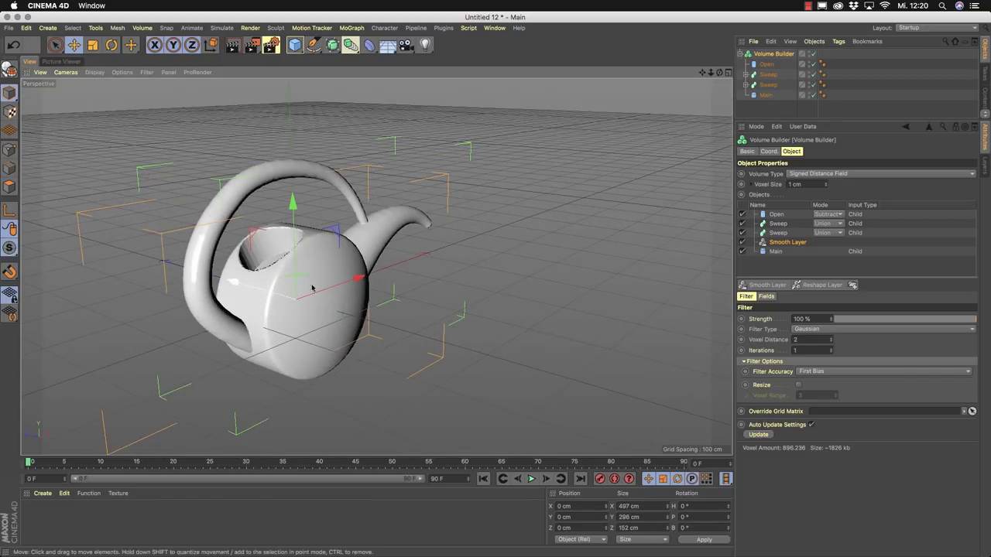
pyautogui.click(831, 338)
pyautogui.keyDown('alt'); pyautogui.moveTo(364, 294); pyautogui.dragTo(376, 272); pyautogui.keyUp('alt')
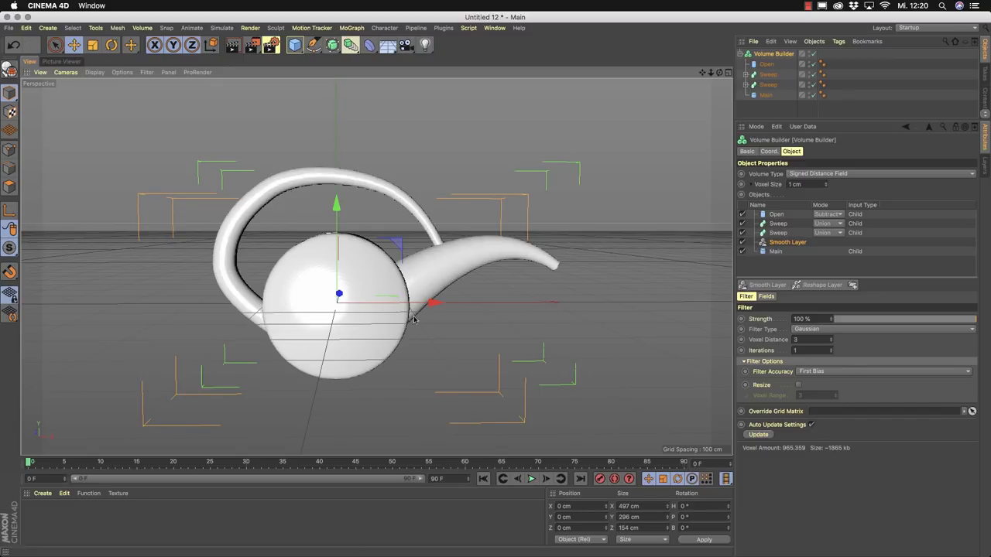
pyautogui.keyDown('alt'); pyautogui.moveTo(425, 283); pyautogui.dragTo(360, 288); pyautogui.keyUp('alt')
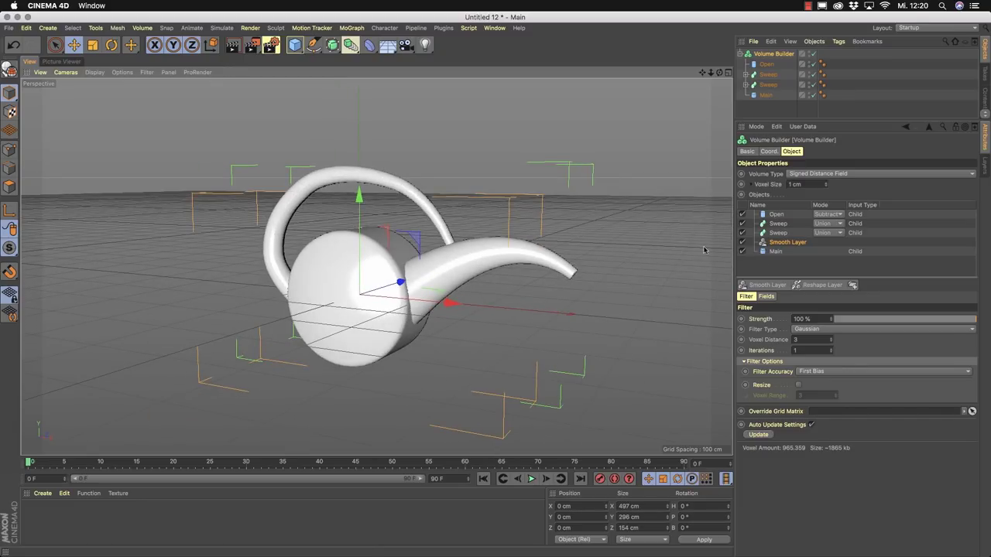
# Move the Smooth Layer above the spout Sweep to soften its joint with Main and set Voxel Distance to 4.
pyautogui.moveTo(762, 242); pyautogui.dragTo(763, 232)
pyautogui.keyDown('alt'); pyautogui.moveTo(365, 317); pyautogui.dragTo(465, 294); pyautogui.keyUp('alt')
pyautogui.scroll(5, 422, 221)
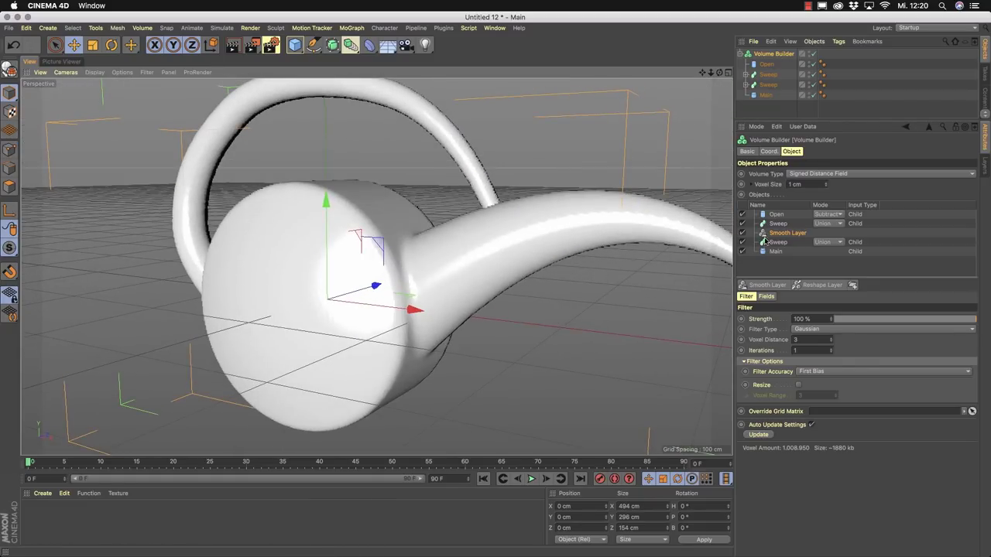
pyautogui.click(832, 339)
pyautogui.keyDown('alt'); pyautogui.moveTo(436, 313); pyautogui.dragTo(480, 295); pyautogui.keyUp('alt')
pyautogui.scroll(-3, 433, 314)
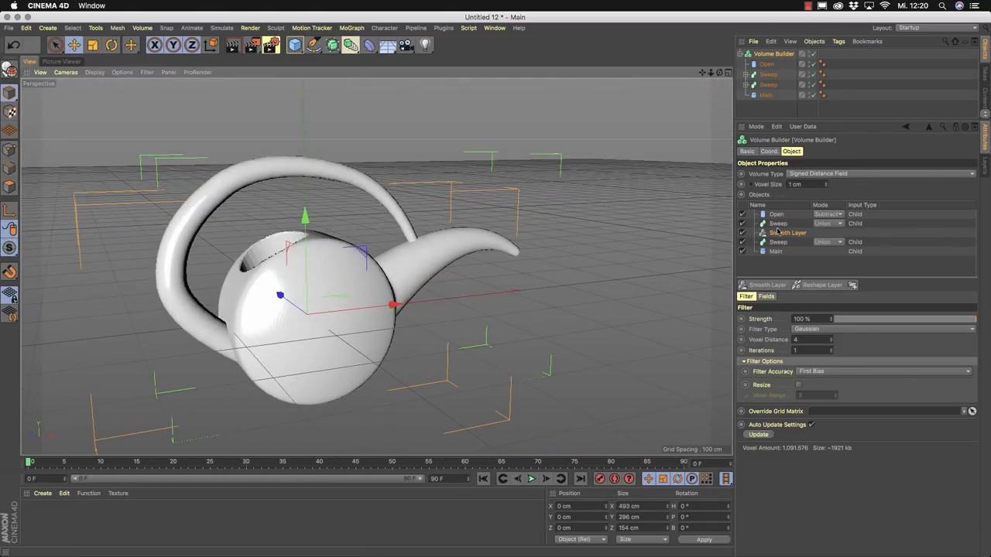
# Move the Smooth Layer above both Sweeps and thicken the handle's thin end by raising its Scale curve's first point.
pyautogui.moveTo(779, 231); pyautogui.dragTo(769, 223)
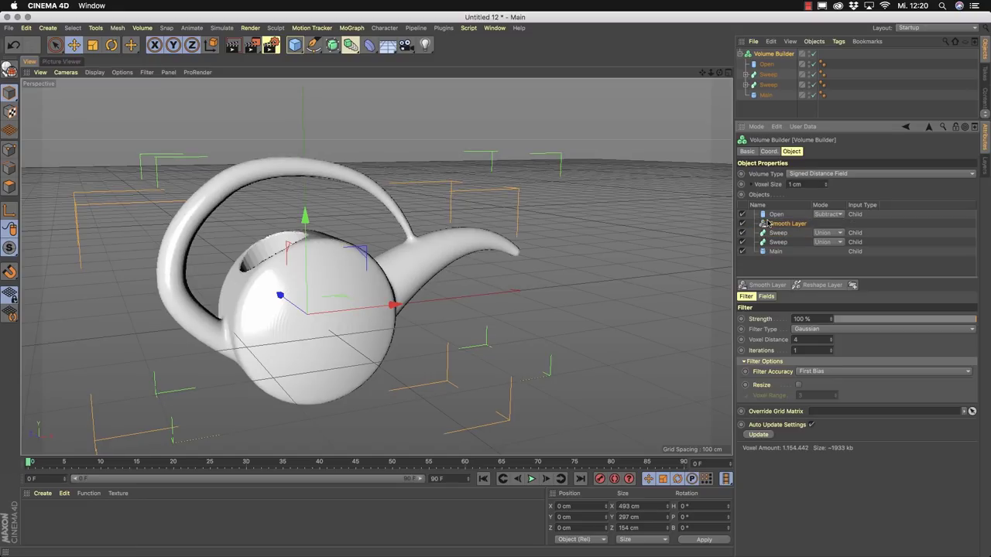
pyautogui.keyDown('alt'); pyautogui.moveTo(372, 279); pyautogui.dragTo(325, 279); pyautogui.keyUp('alt')
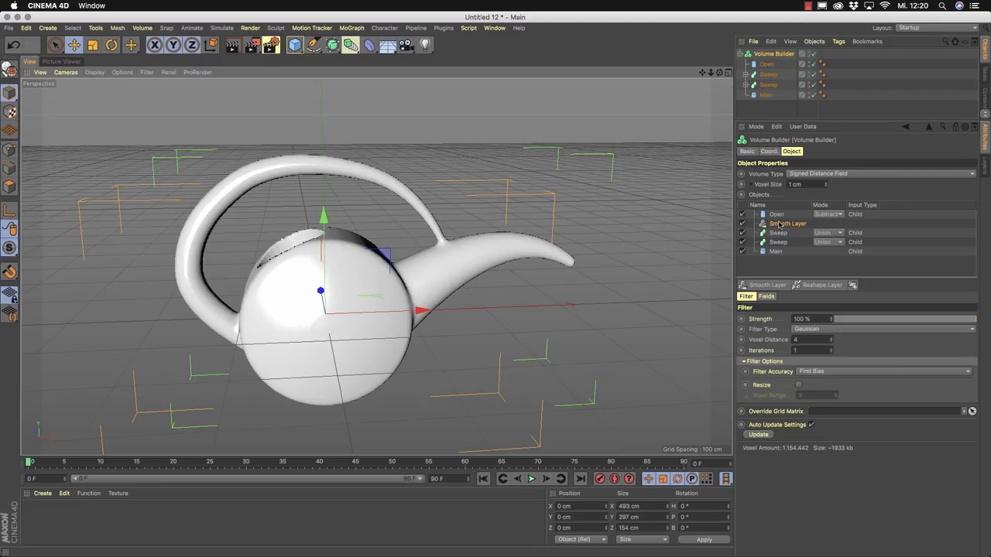
pyautogui.click(767, 77)
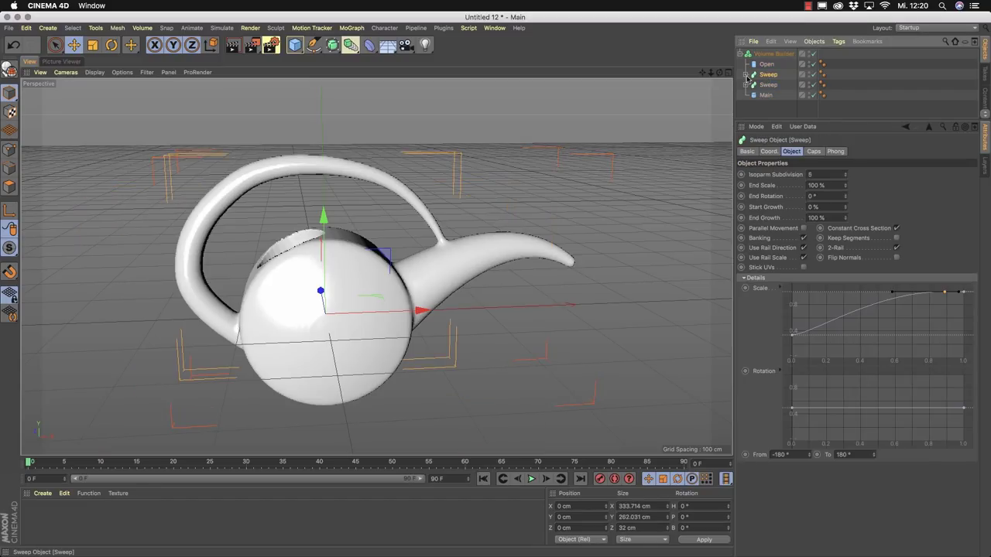
pyautogui.moveTo(793, 335); pyautogui.dragTo(791, 322)
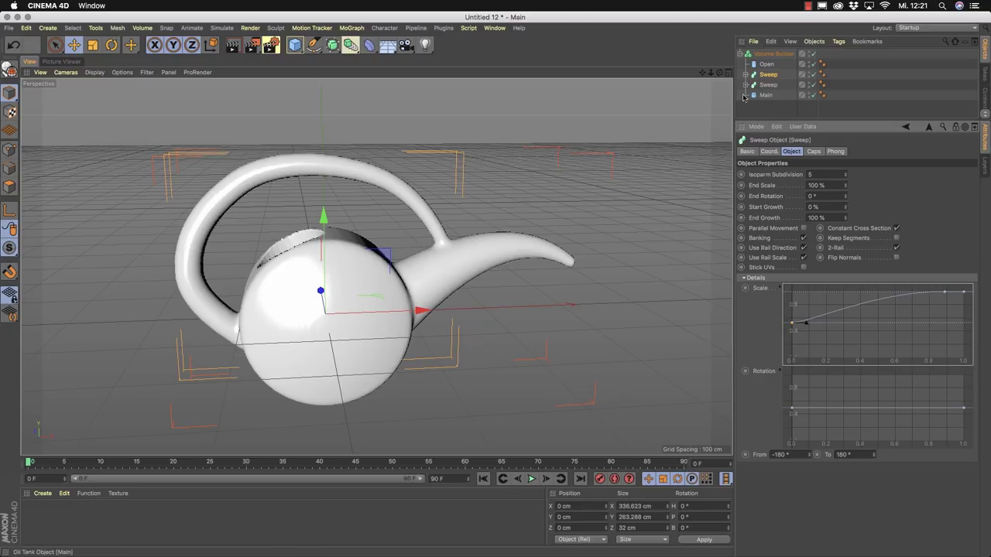
# Move the Smooth Layer above Open in the Volume Builder to round the edges of the subtracted opening.
pyautogui.click(774, 53)
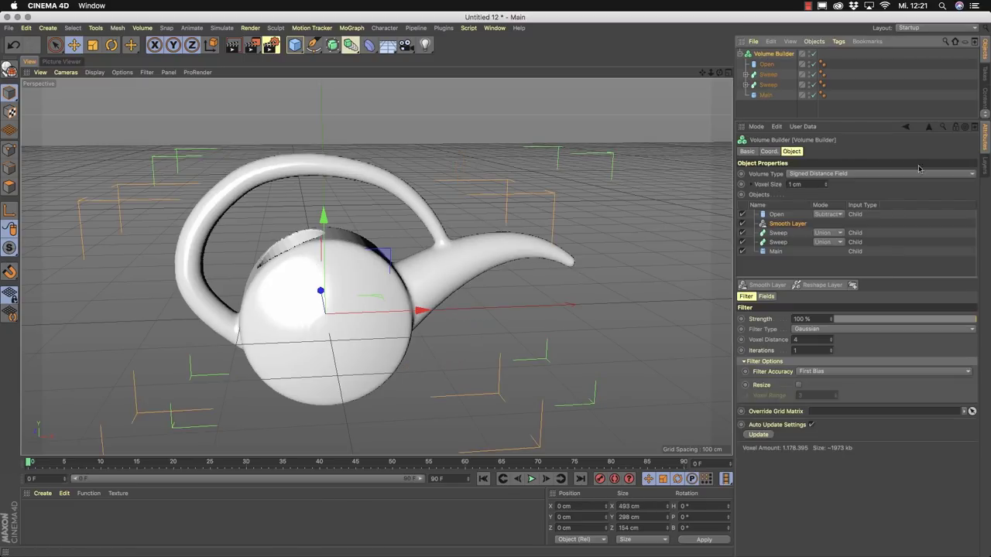
pyautogui.moveTo(763, 224); pyautogui.dragTo(767, 213)
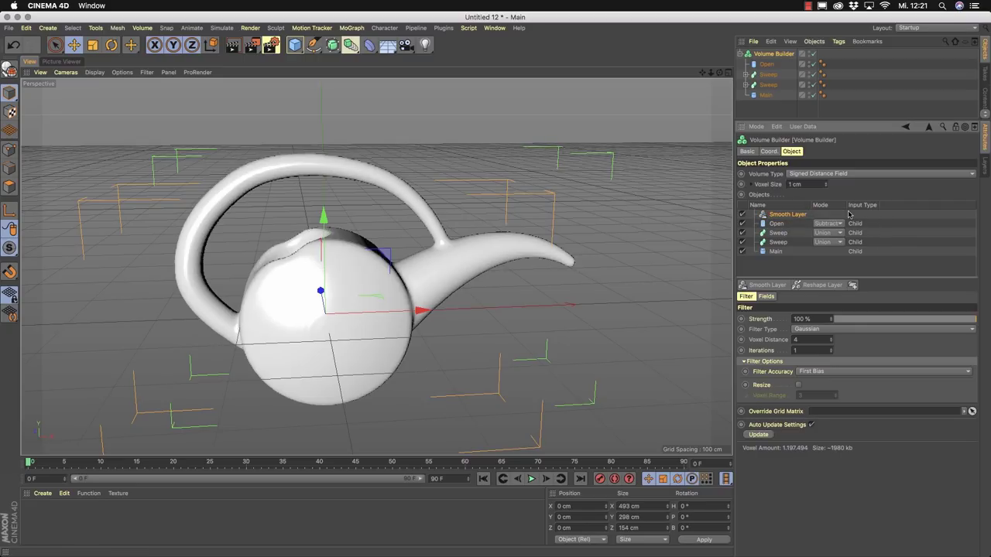
pyautogui.keyDown('alt'); pyautogui.moveTo(279, 255); pyautogui.dragTo(259, 267); pyautogui.keyUp('alt')
# Reduce the radius of Open to about 39.8 cm and deselect everything.
pyautogui.click(201, 249)
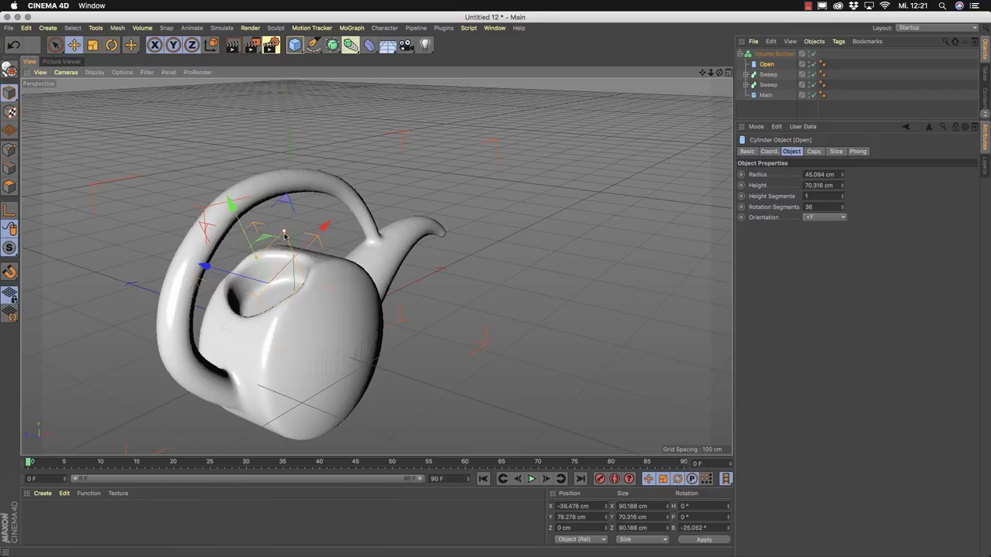
pyautogui.moveTo(284, 235); pyautogui.dragTo(284, 239)
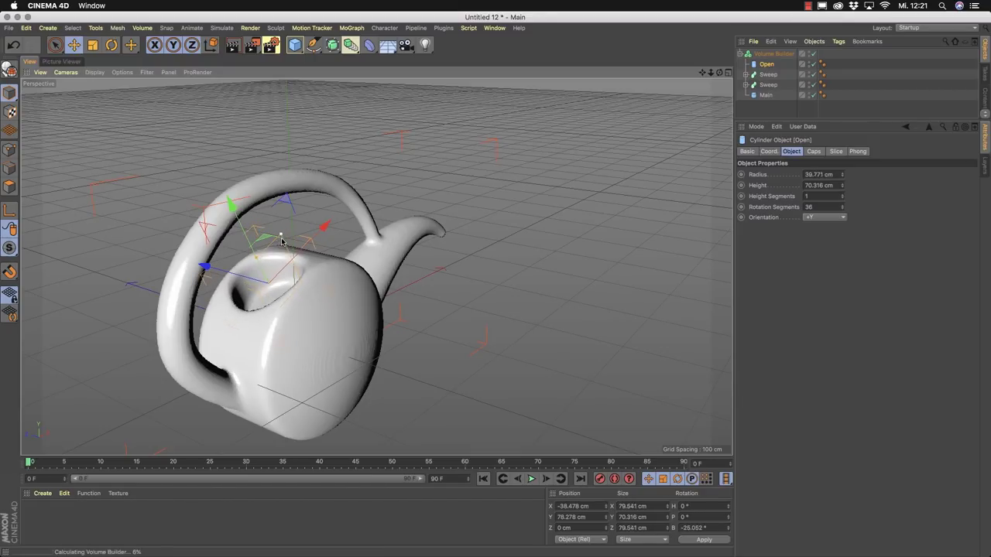
pyautogui.click(761, 119)
pyautogui.keyDown('alt'); pyautogui.moveTo(255, 310); pyautogui.dragTo(295, 334); pyautogui.keyUp('alt')
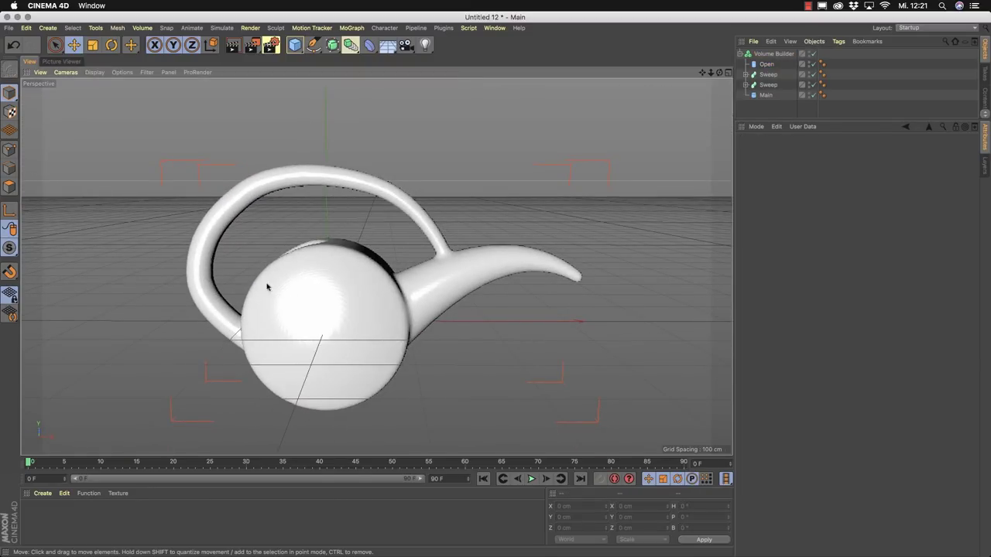
pyautogui.keyDown('alt'); pyautogui.moveTo(253, 297); pyautogui.dragTo(313, 294); pyautogui.keyUp('alt')
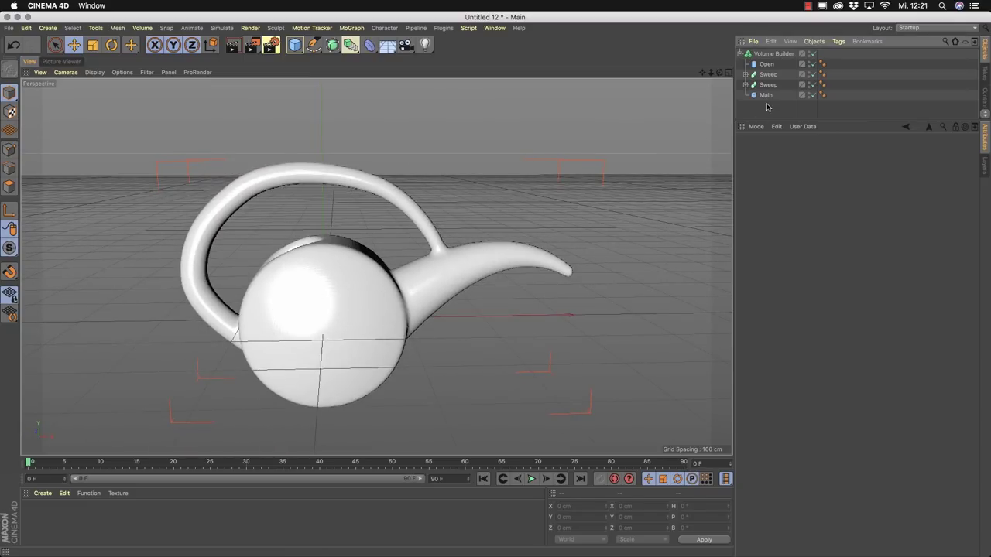
# Disable the Volume Builder and duplicate Main outside its hierarchy.
pyautogui.click(813, 54)
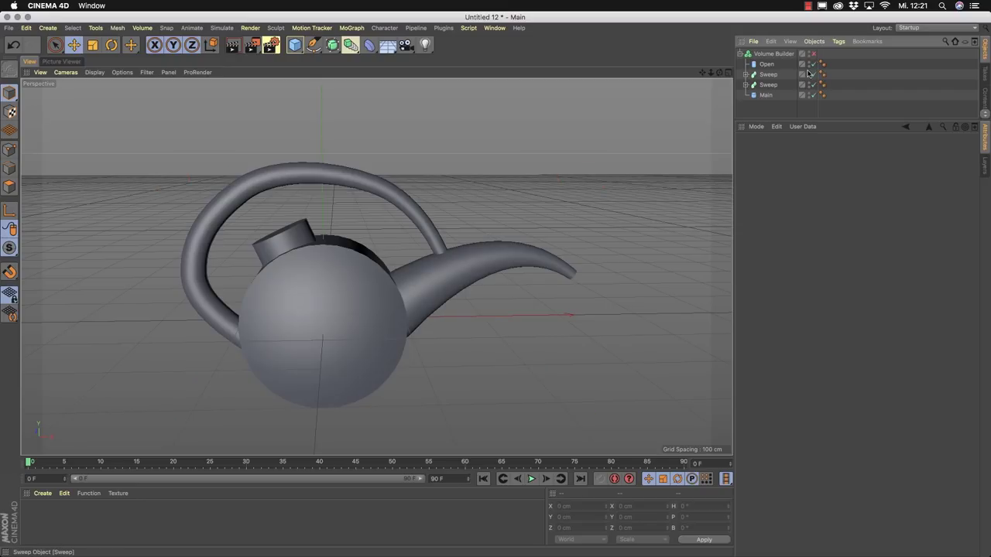
pyautogui.keyDown('alt'); pyautogui.moveTo(402, 294); pyautogui.dragTo(364, 298); pyautogui.keyUp('alt')
pyautogui.keyDown('ctrl'); pyautogui.moveTo(767, 100); pyautogui.dragTo(770, 109); pyautogui.keyUp('ctrl')
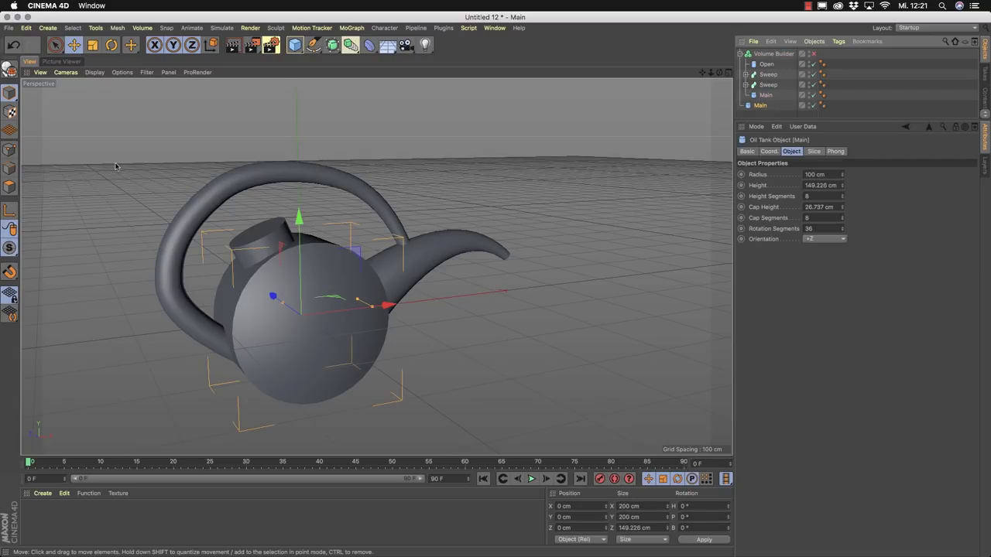
# Isolate the duplicated Main in the viewport with Viewport Solo.
pyautogui.moveTo(10, 248); pyautogui.dragTo(46, 280)
pyautogui.click(758, 111)
pyautogui.click(759, 107)
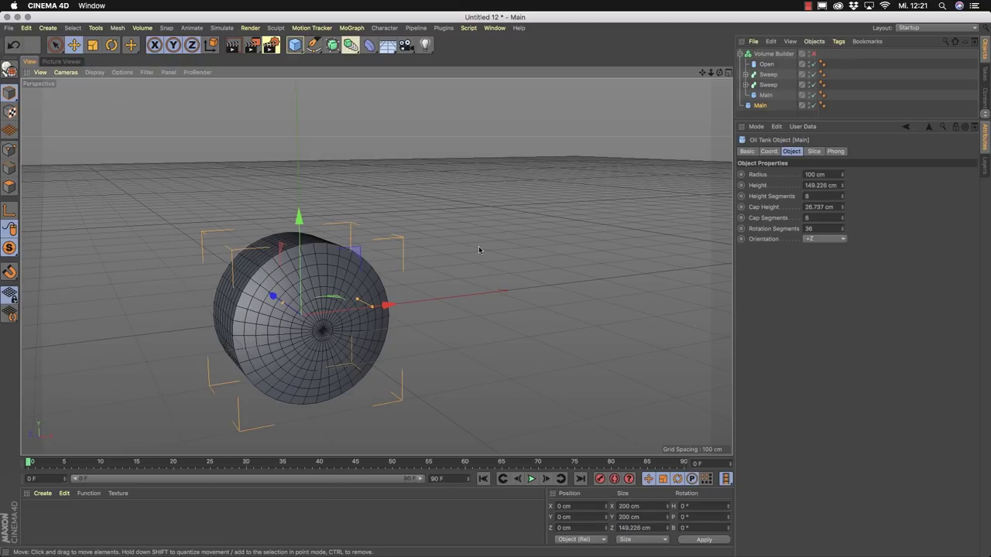
pyautogui.keyDown('alt'); pyautogui.moveTo(479, 249); pyautogui.dragTo(399, 251); pyautogui.keyUp('alt')
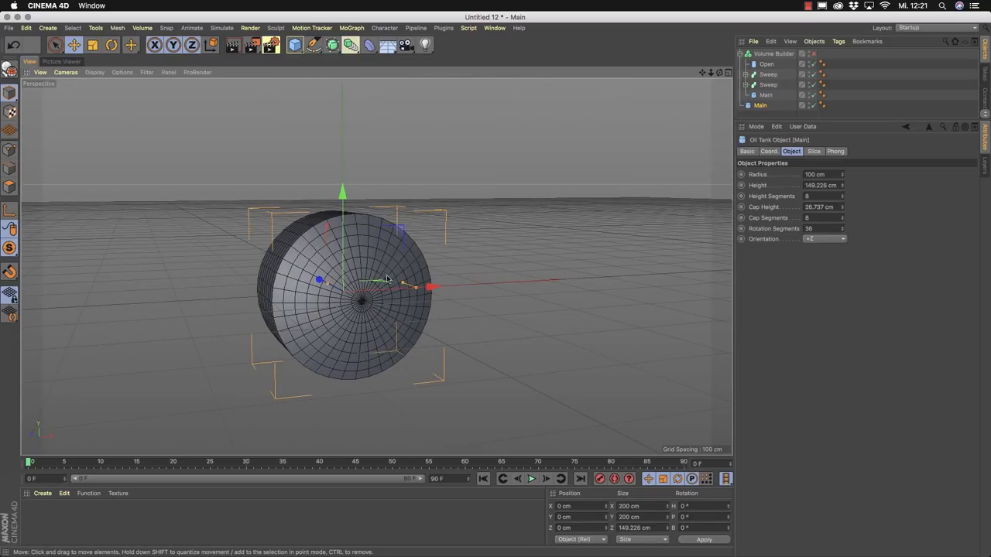
pyautogui.keyDown('alt'); pyautogui.moveTo(346, 310); pyautogui.dragTo(387, 302); pyautogui.keyUp('alt')
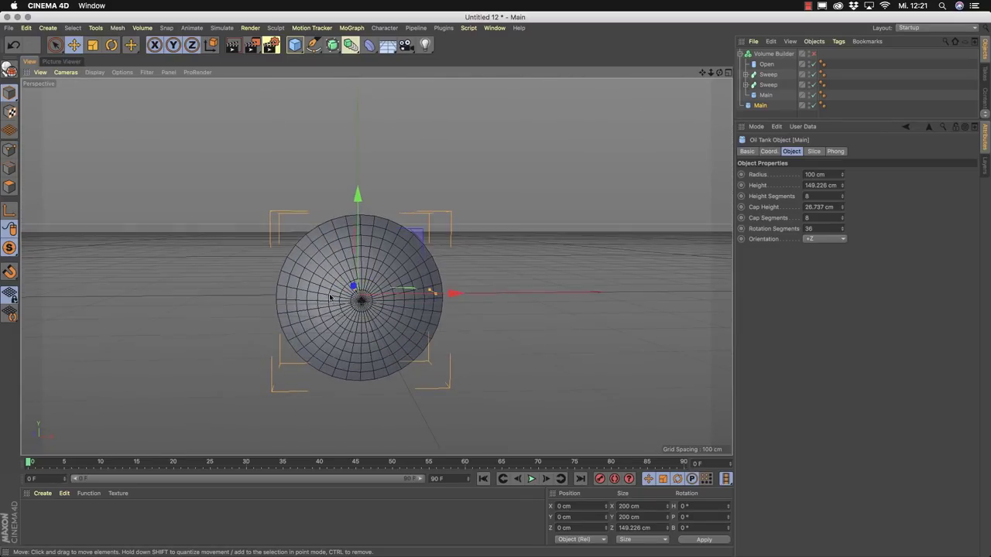
# Convert the duplicated Main oil tank into an editable polygon object and switch to edge mode.
pyautogui.scroll(3, 403, 294)
pyautogui.scroll(1, 372, 295)
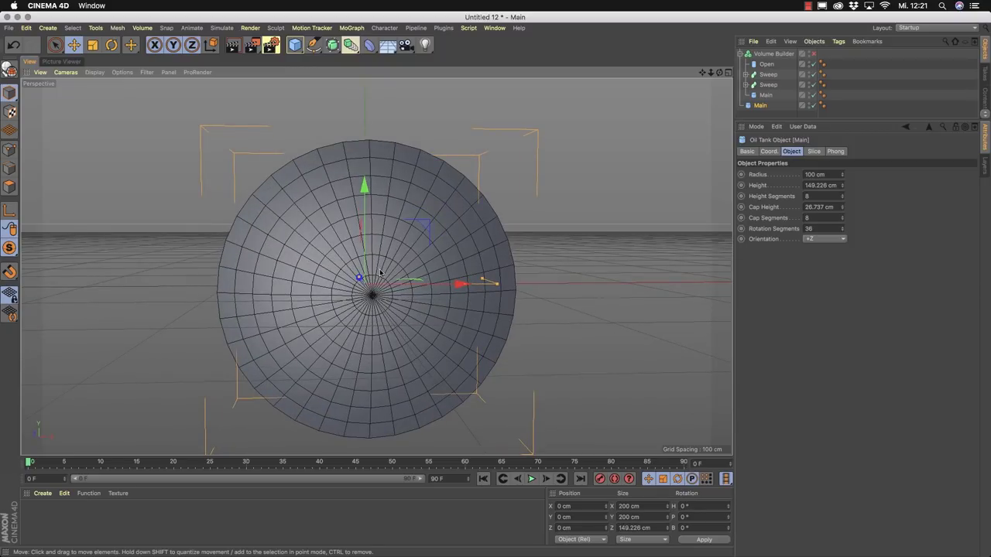
pyautogui.click(755, 113)
pyautogui.click(749, 106)
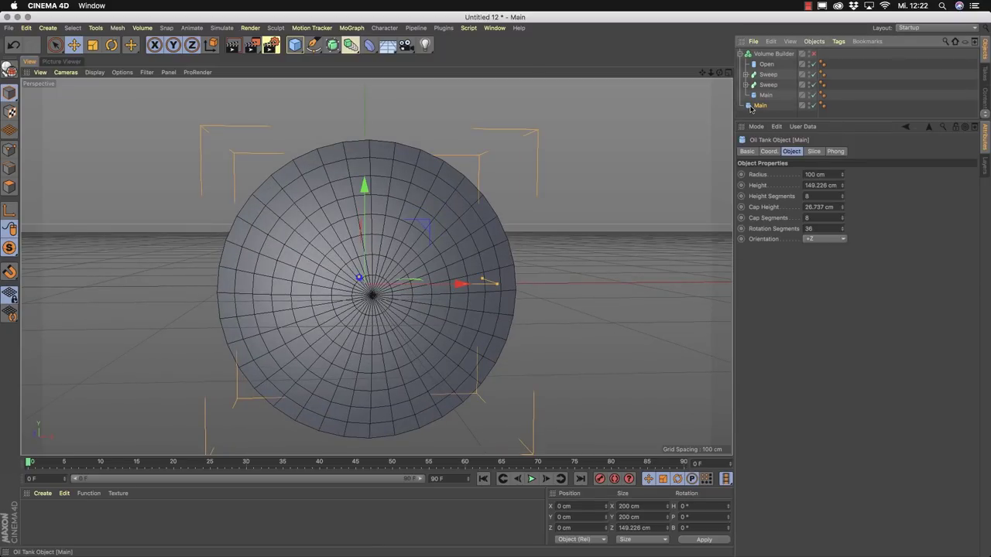
pyautogui.click(9, 69)
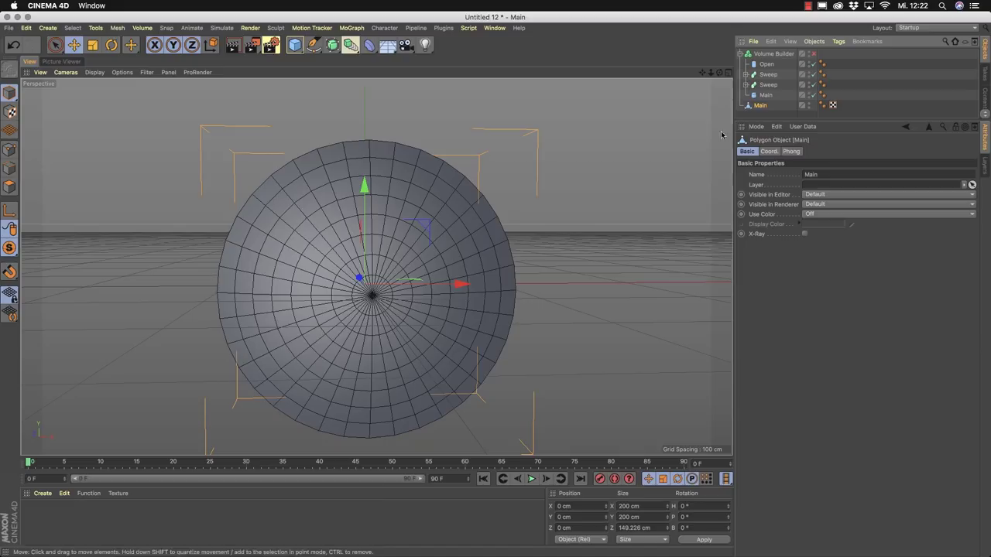
pyautogui.click(10, 168)
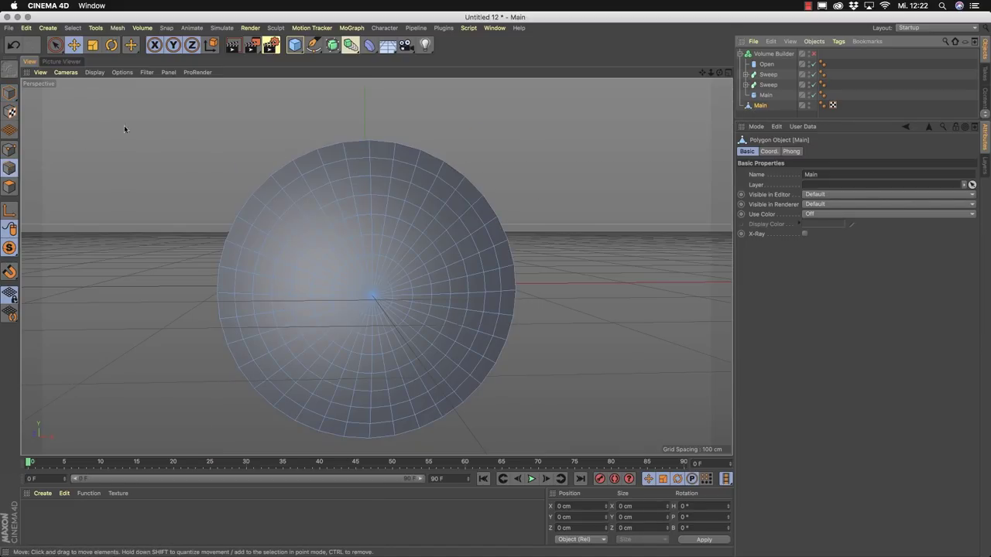
# Select the six concentric edge loops on Main's front cap, from the centre outwards.
pyautogui.click(54, 44)
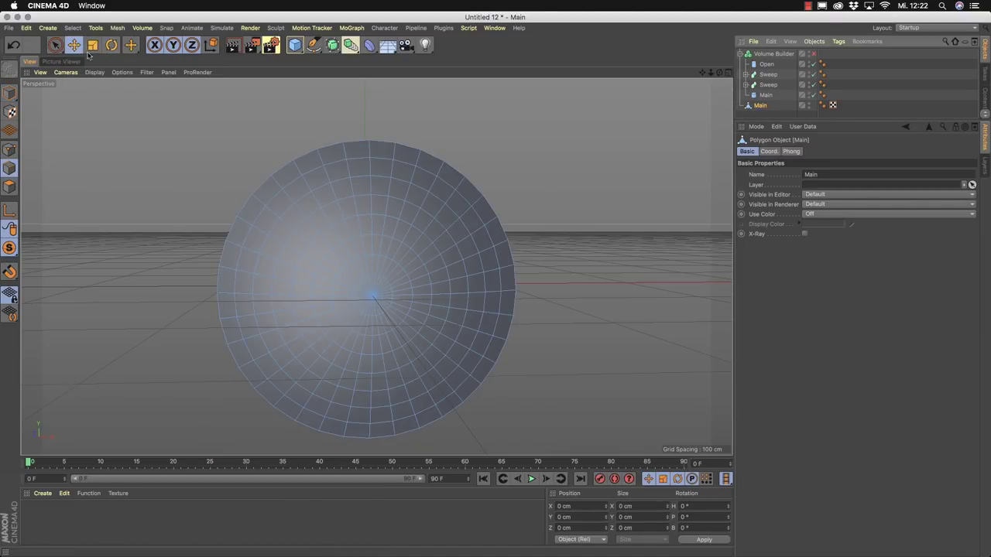
pyautogui.click(74, 45)
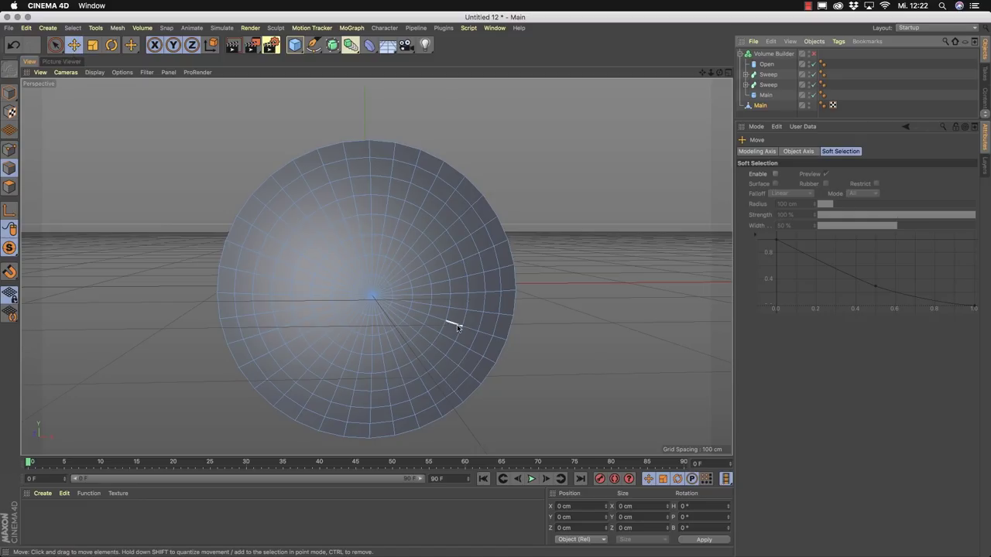
pyautogui.click(393, 289)
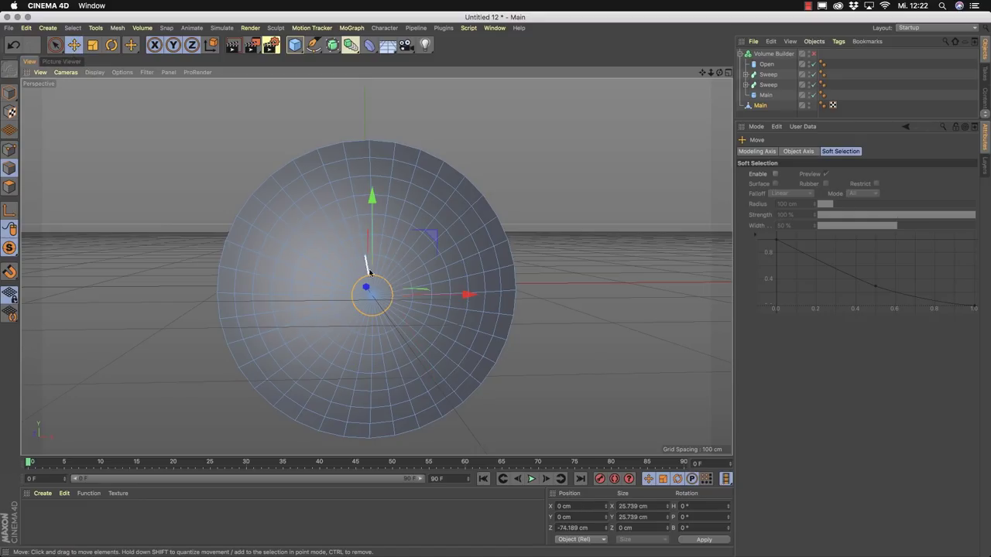
pyautogui.keyDown('shift'); pyautogui.click(409, 279); pyautogui.keyUp('shift')
pyautogui.keyDown('shift'); pyautogui.click(426, 270); pyautogui.keyUp('shift')
pyautogui.keyDown('shift'); pyautogui.click(451, 263); pyautogui.keyUp('shift')
pyautogui.keyDown('shift'); pyautogui.click(290, 336); pyautogui.keyUp('shift')
pyautogui.keyDown('alt'); pyautogui.moveTo(290, 336); pyautogui.dragTo(430, 302); pyautogui.keyUp('alt')
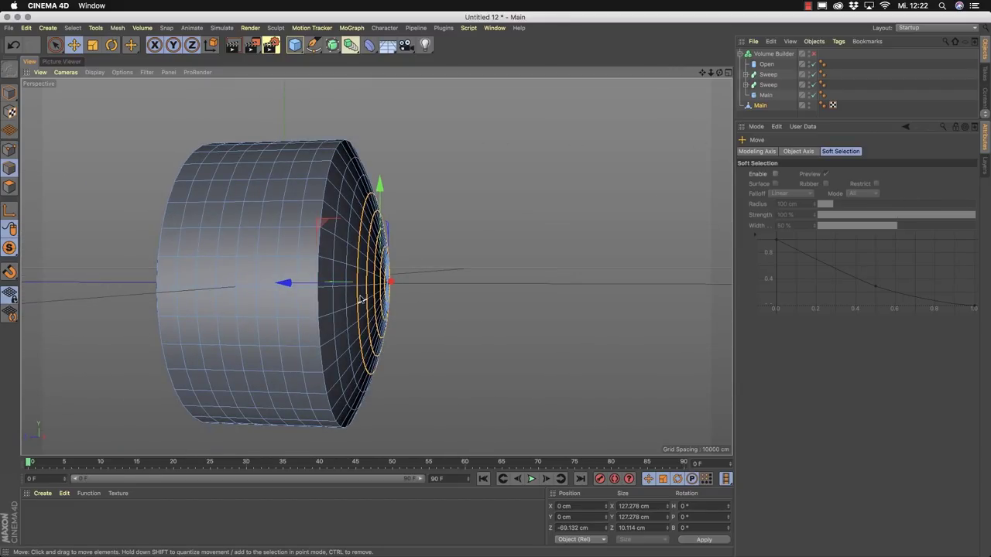
pyautogui.keyDown('alt'); pyautogui.moveTo(432, 312); pyautogui.dragTo(382, 325); pyautogui.keyUp('alt')
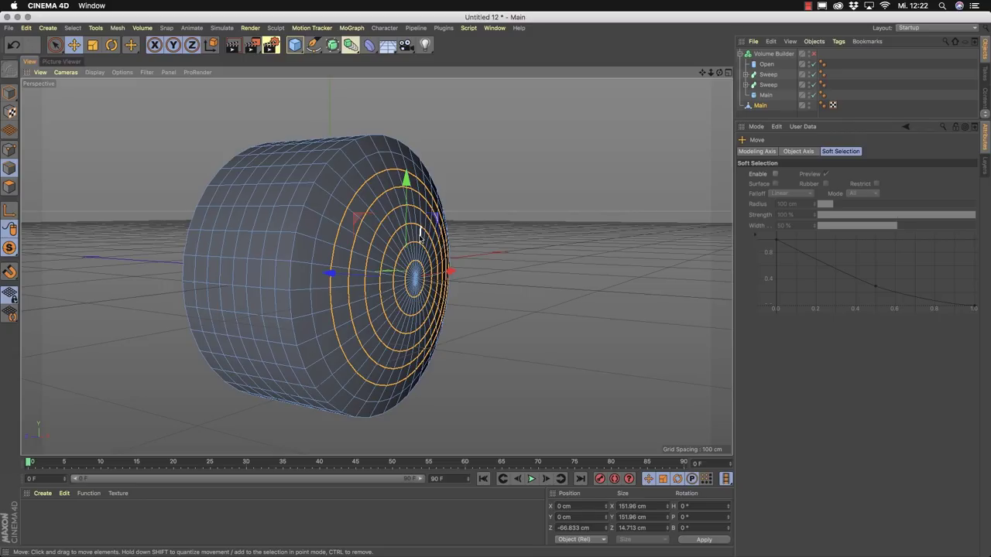
# Create a spline from the selected cap edges with Edge to Spline.
pyautogui.click(117, 29)
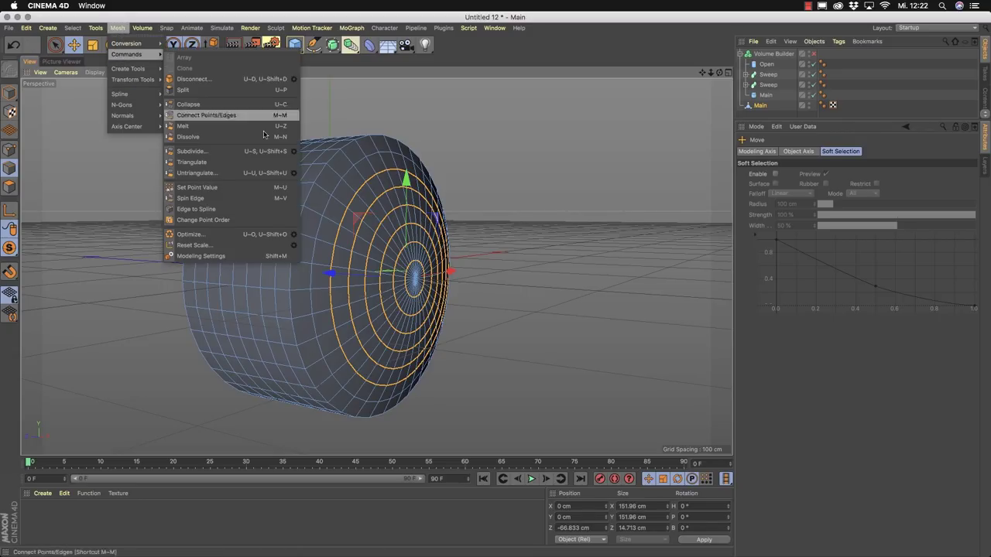
pyautogui.moveTo(155, 44)
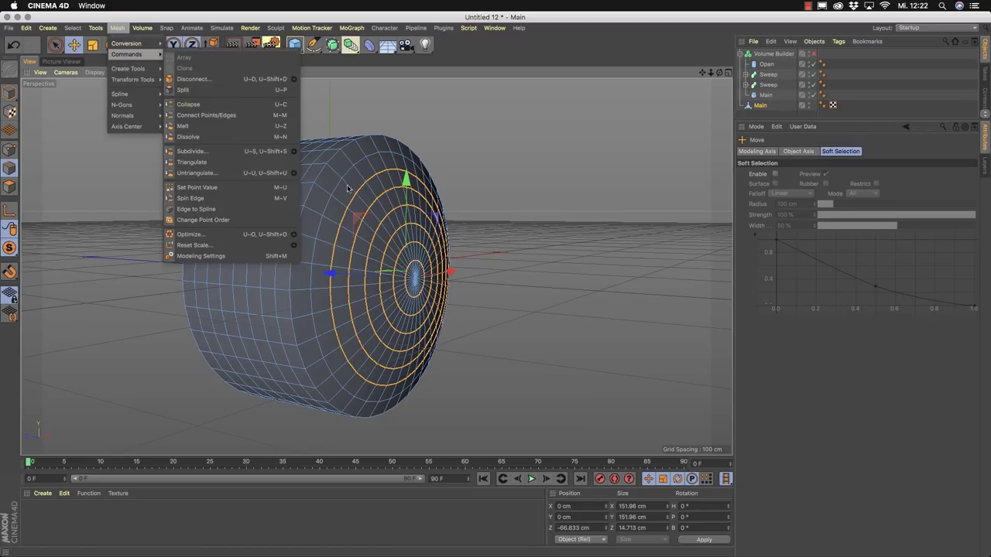
pyautogui.click(224, 209)
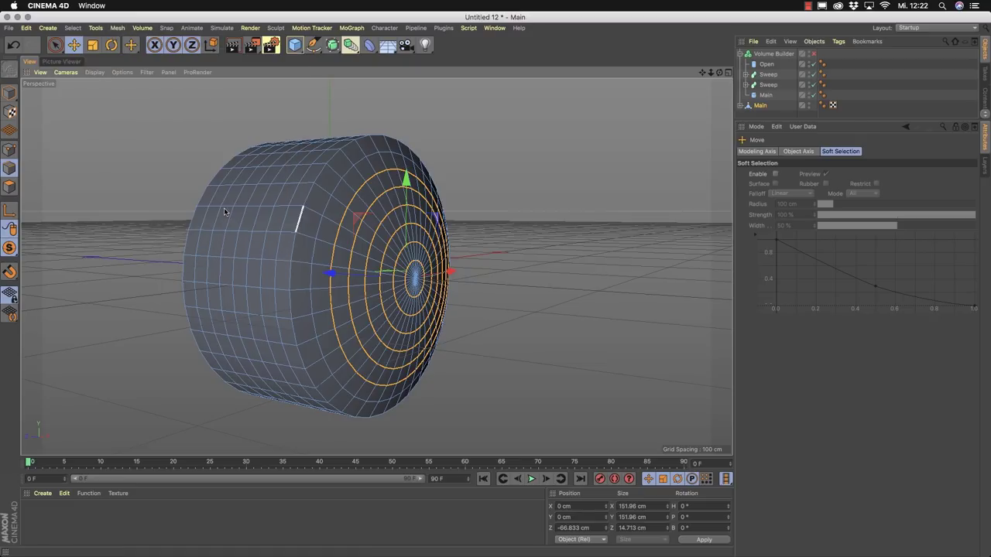
# Take Main.Spline out of the polygon Main's hierarchy and delete that Main object.
pyautogui.moveTo(805, 121); pyautogui.dragTo(805, 193)
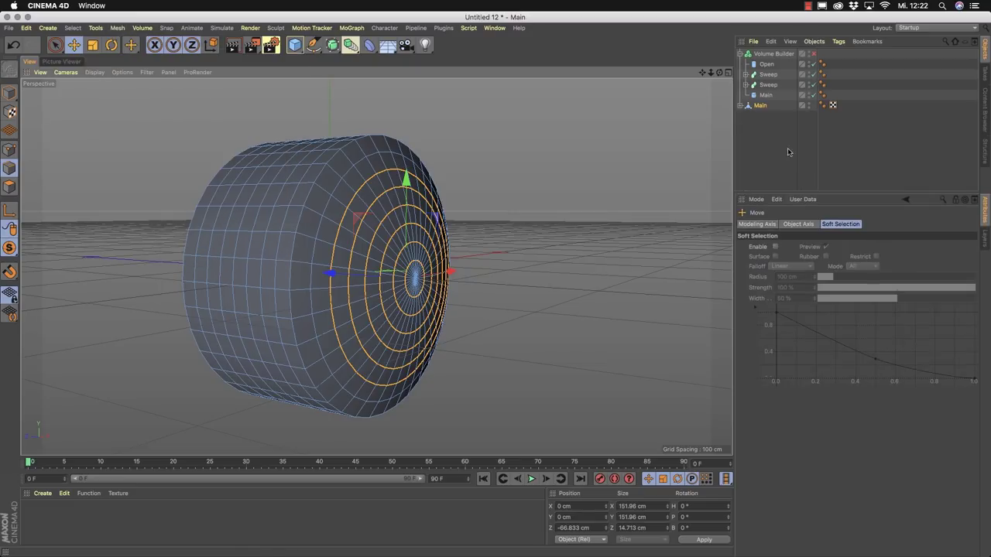
pyautogui.click(740, 106)
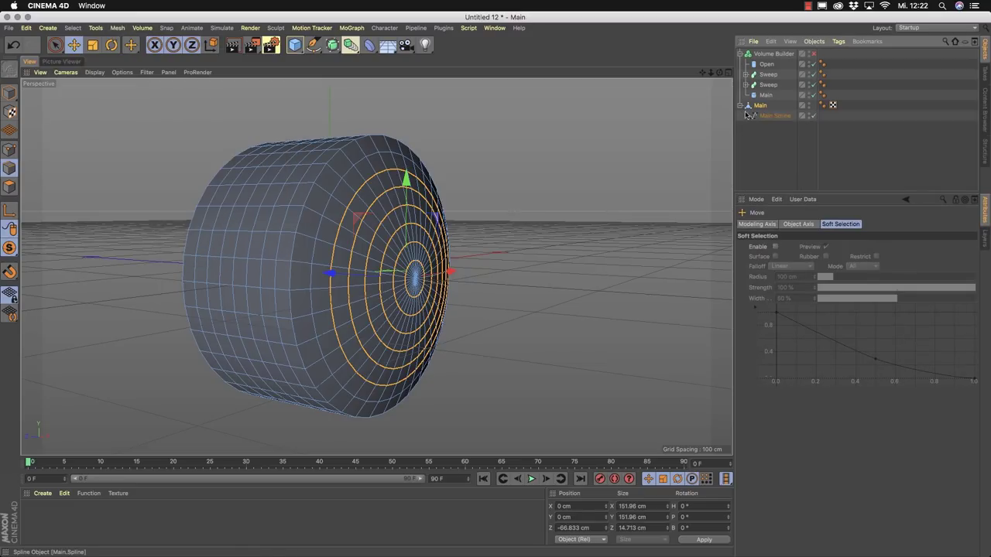
pyautogui.click(765, 126)
pyautogui.click(774, 116)
pyautogui.moveTo(764, 123); pyautogui.dragTo(751, 118)
pyautogui.click(764, 106)
pyautogui.press('Delete')
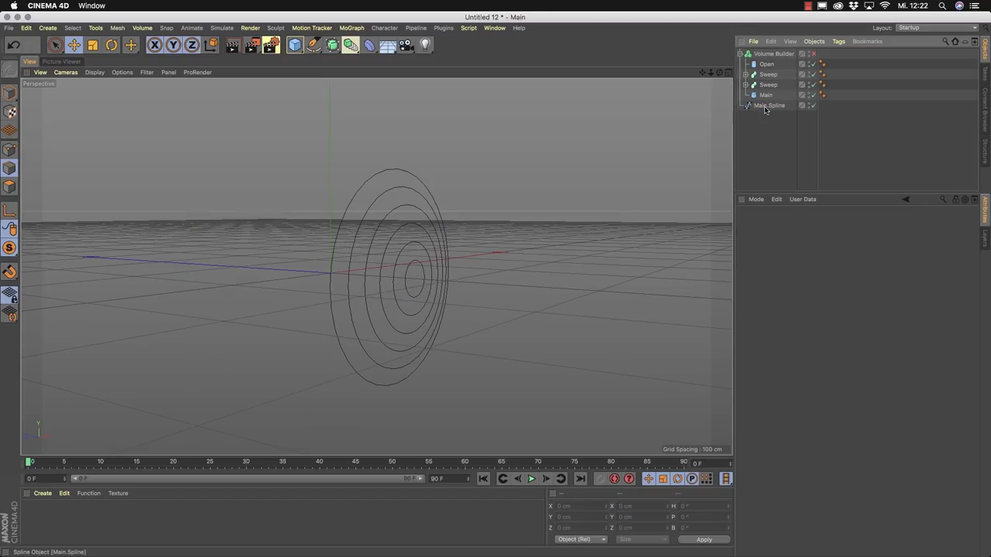
pyautogui.press('Return')
pyautogui.keyDown('alt'); pyautogui.moveTo(438, 260); pyautogui.dragTo(459, 280); pyautogui.keyUp('alt')
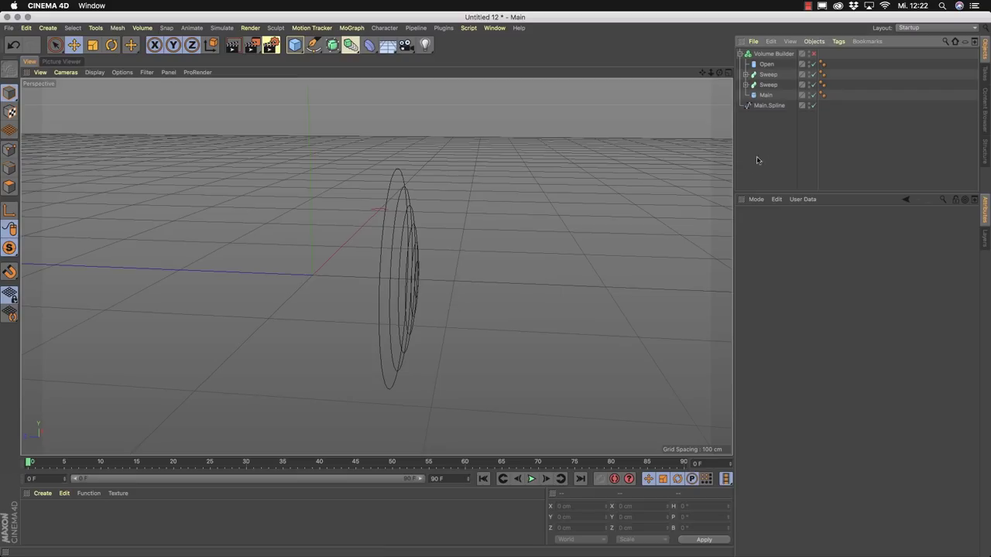
# Rename Main.Spline as Deco.
pyautogui.click(773, 107)
pyautogui.doubleClick(774, 106)
pyautogui.write('co')
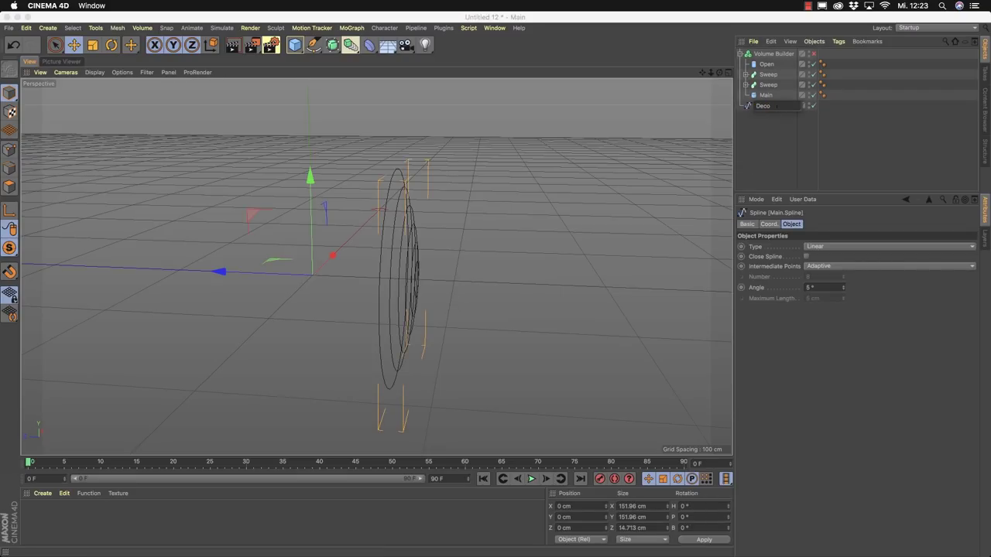
pyautogui.press('Return')
# Place Deco first inside the Volume Builder, re-enable the builder and turn Viewport Solo off.
pyautogui.click(54, 45)
pyautogui.click(803, 178)
pyautogui.moveTo(748, 106); pyautogui.dragTo(771, 56)
pyautogui.click(773, 53)
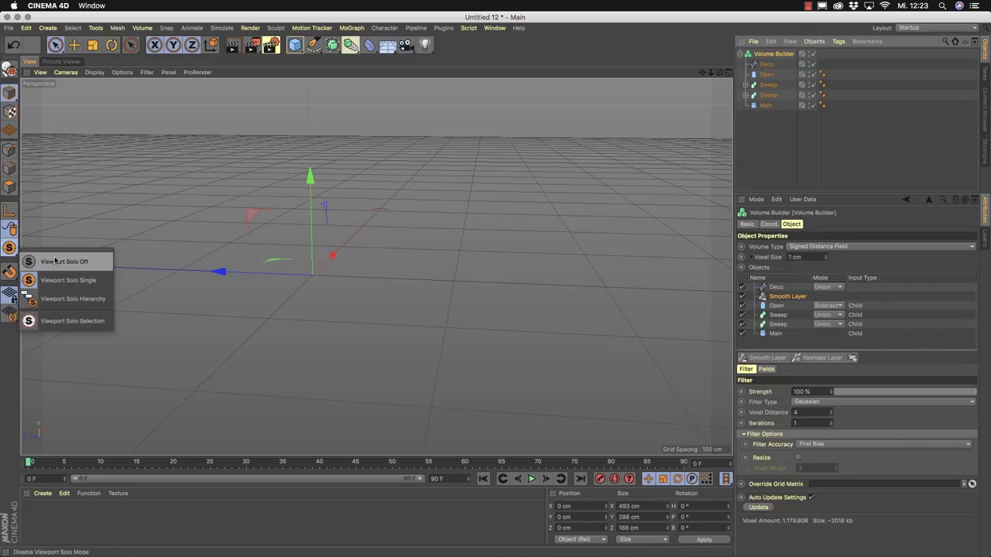
pyautogui.keyDown('alt'); pyautogui.moveTo(372, 294); pyautogui.dragTo(418, 237); pyautogui.keyUp('alt')
pyautogui.scroll(-5, 417, 268)
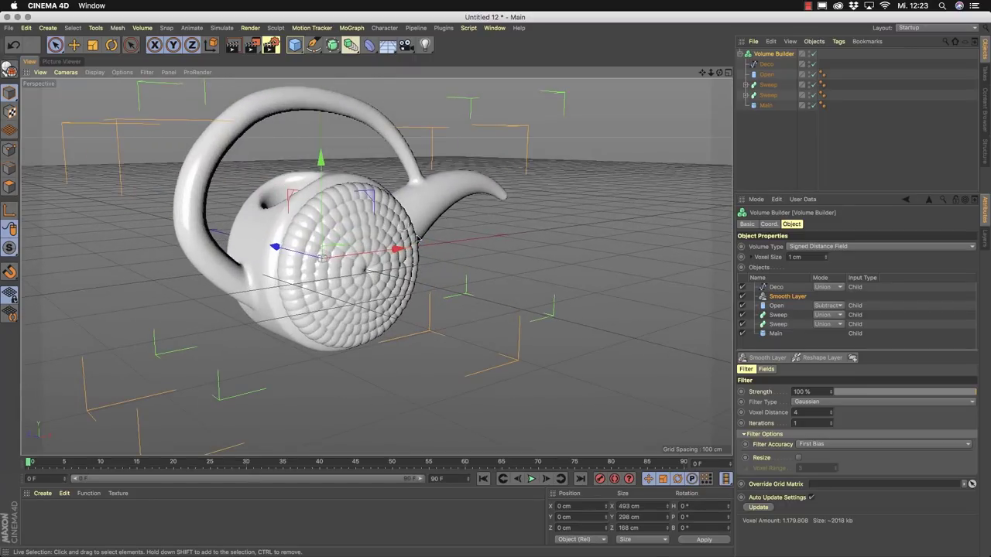
# Set the Deco spline's radius in the Volume Builder to 4 cm.
pyautogui.click(795, 288)
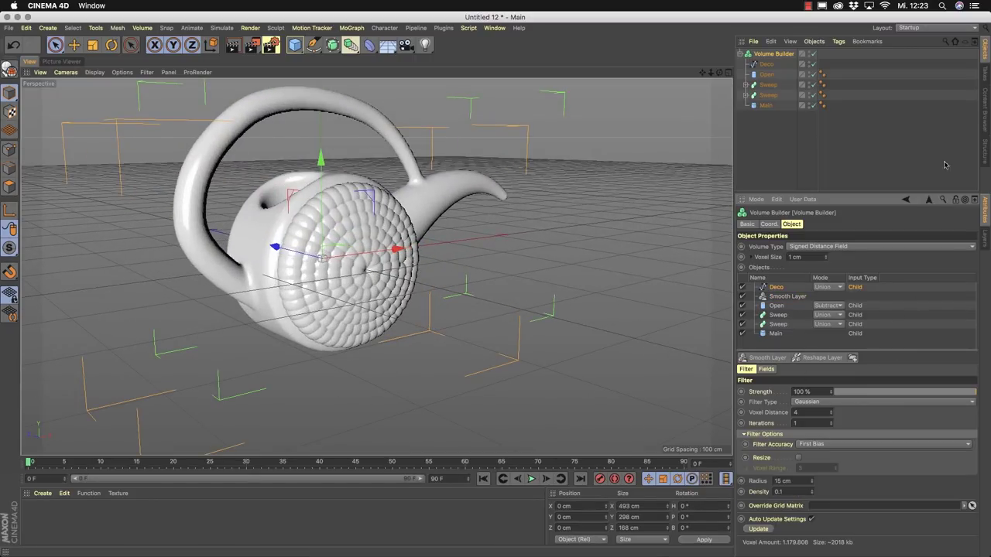
pyautogui.moveTo(866, 193); pyautogui.dragTo(866, 113)
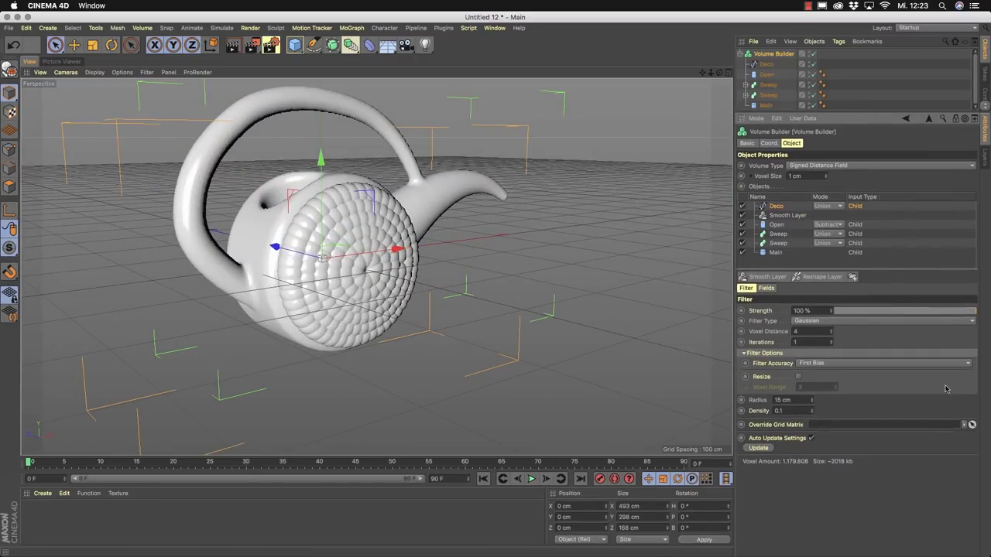
pyautogui.click(771, 207)
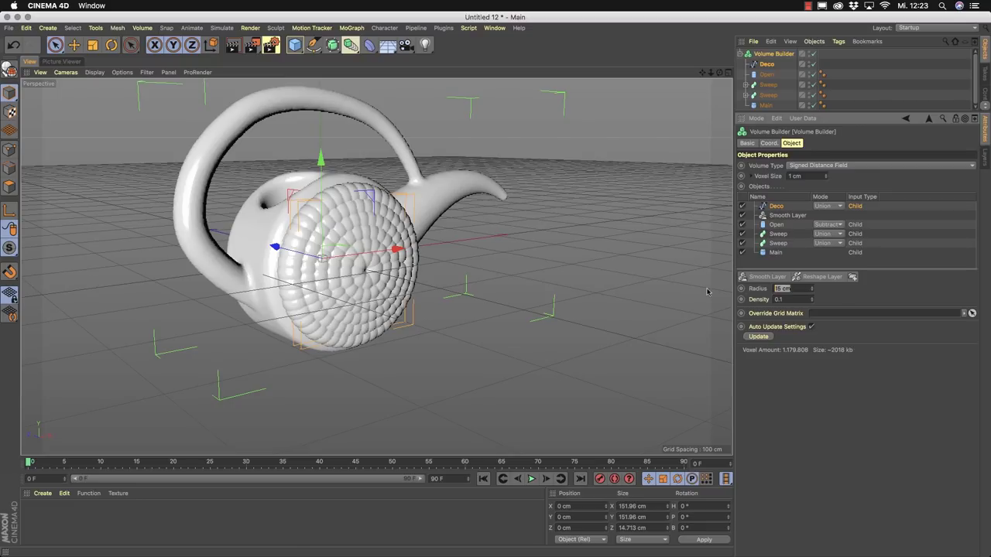
pyautogui.write('5')
pyautogui.press('Return')
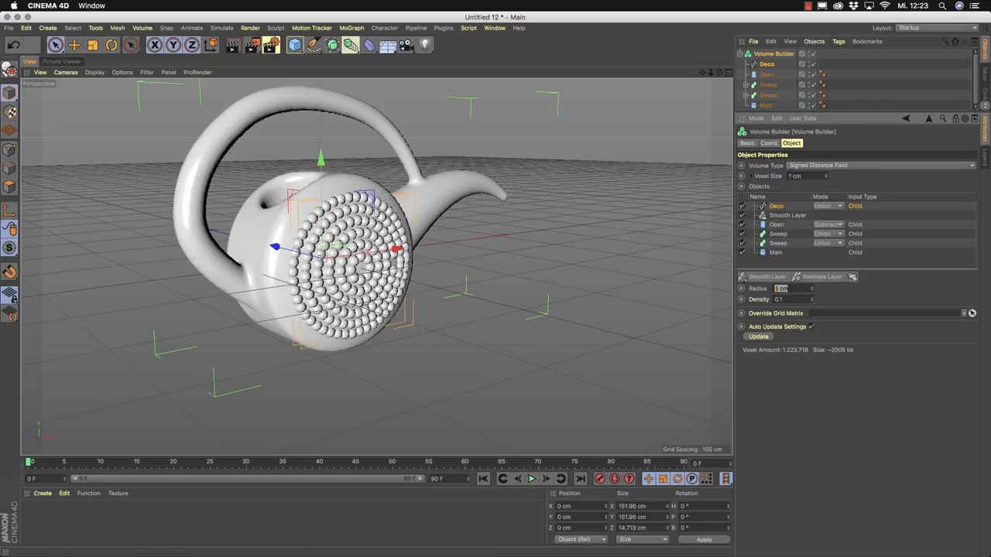
pyautogui.write('4')
pyautogui.press('Return')
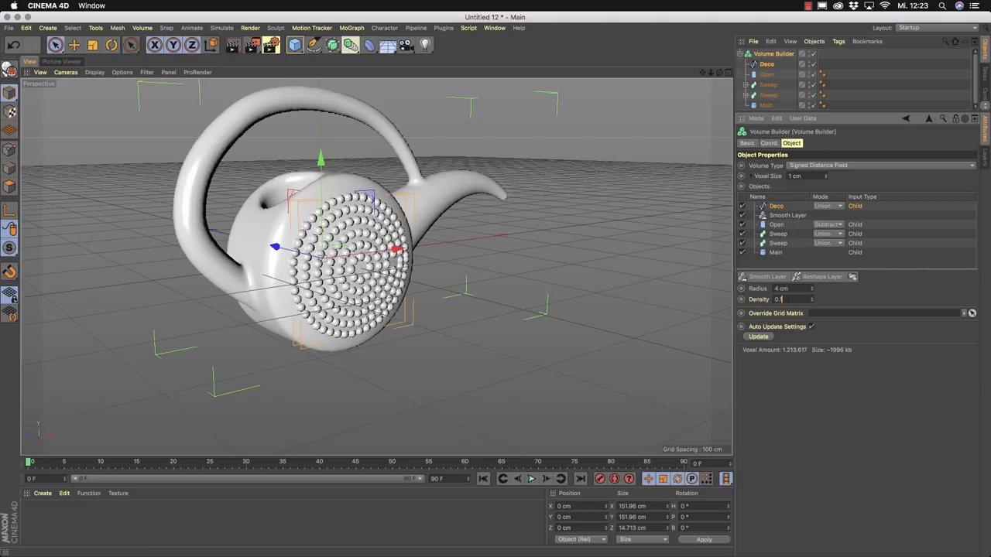
# Set the Deco spline's density to 0.6 and inspect the rings on the can's front.
pyautogui.write('0.6')
pyautogui.press('Return')
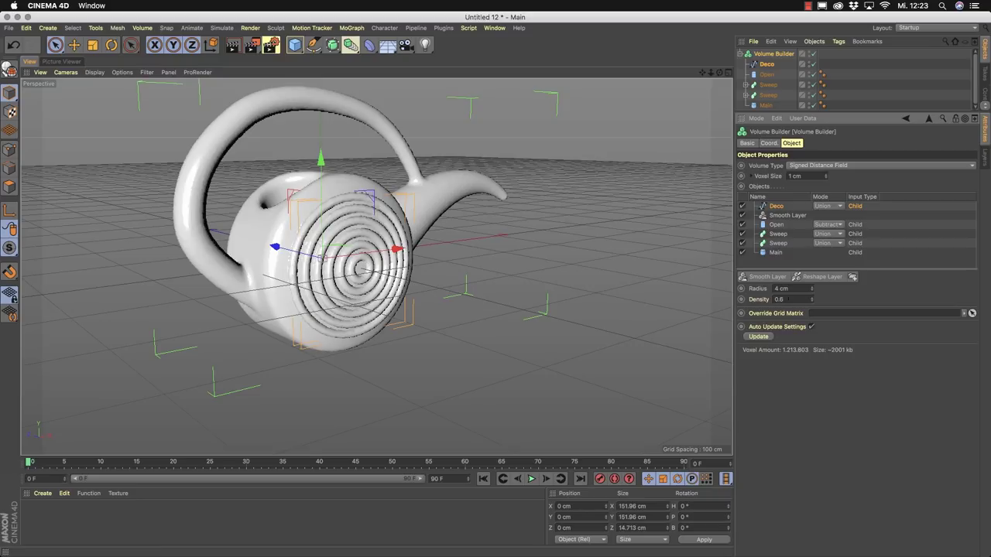
pyautogui.keyDown('alt'); pyautogui.moveTo(362, 280); pyautogui.dragTo(402, 281); pyautogui.keyUp('alt')
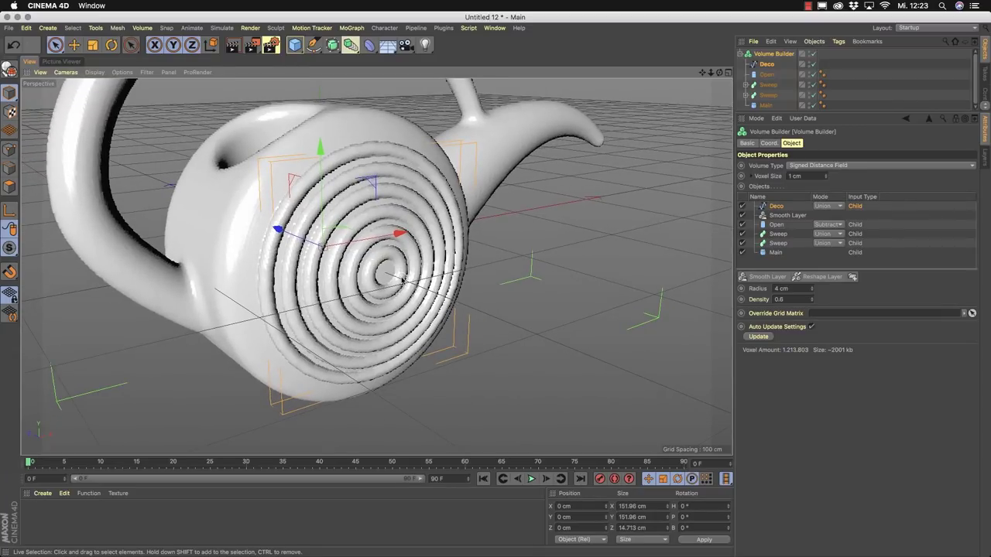
pyautogui.keyDown('alt'); pyautogui.moveTo(505, 274); pyautogui.dragTo(345, 207); pyautogui.keyUp('alt')
pyautogui.scroll(-3, 345, 208)
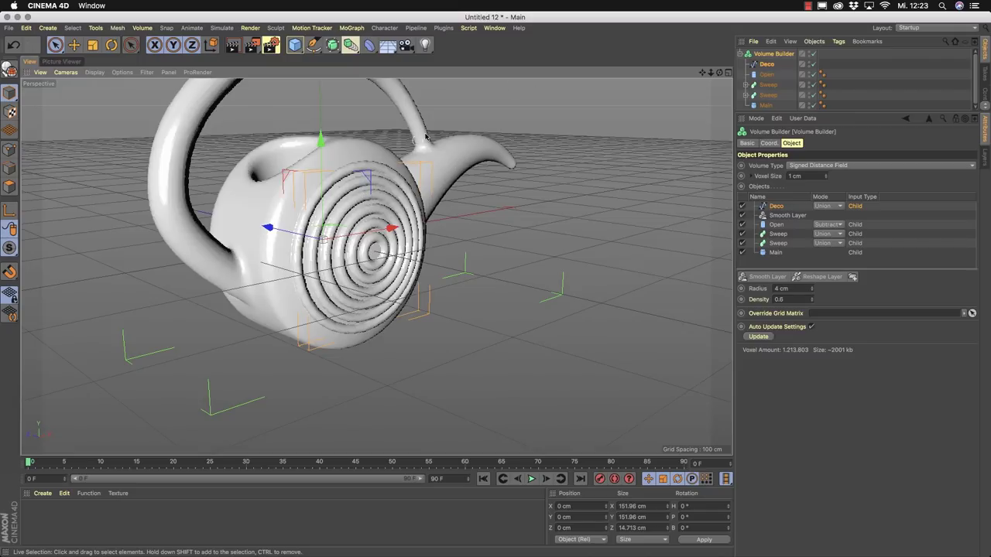
# Move Deco out of the Volume Builder to the end of the hierarchy and hide the builder in the viewport.
pyautogui.moveTo(827, 110); pyautogui.dragTo(827, 196)
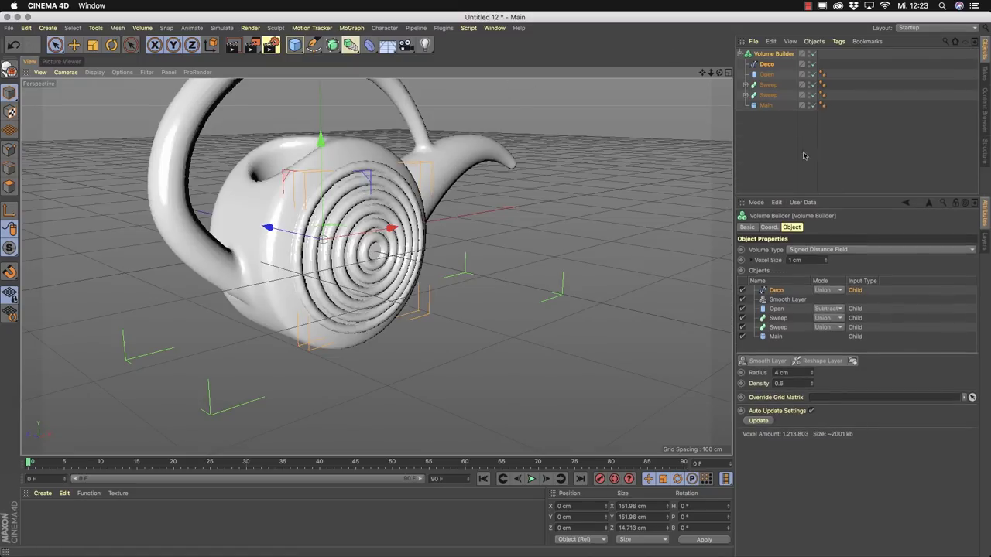
pyautogui.click(851, 154)
pyautogui.click(767, 64)
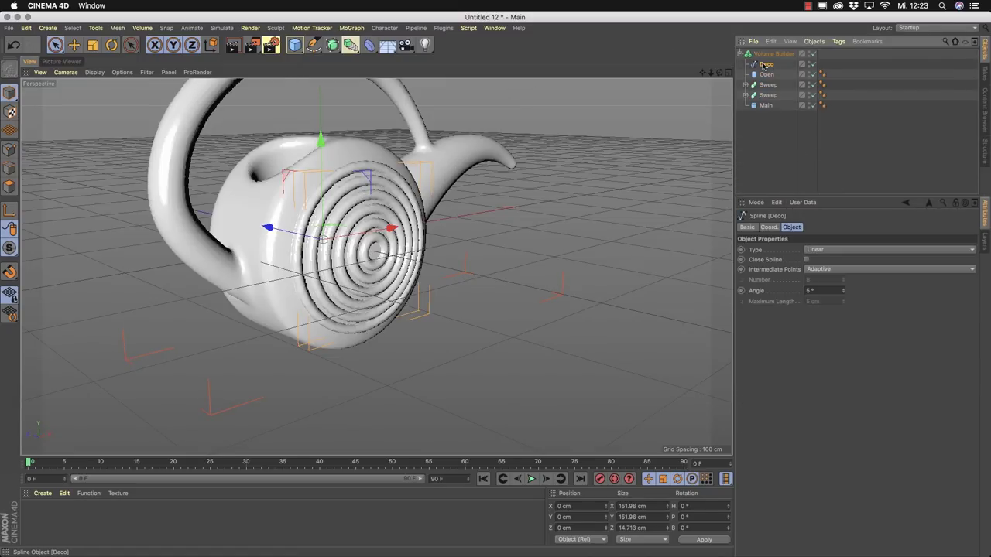
pyautogui.moveTo(747, 68); pyautogui.dragTo(759, 144)
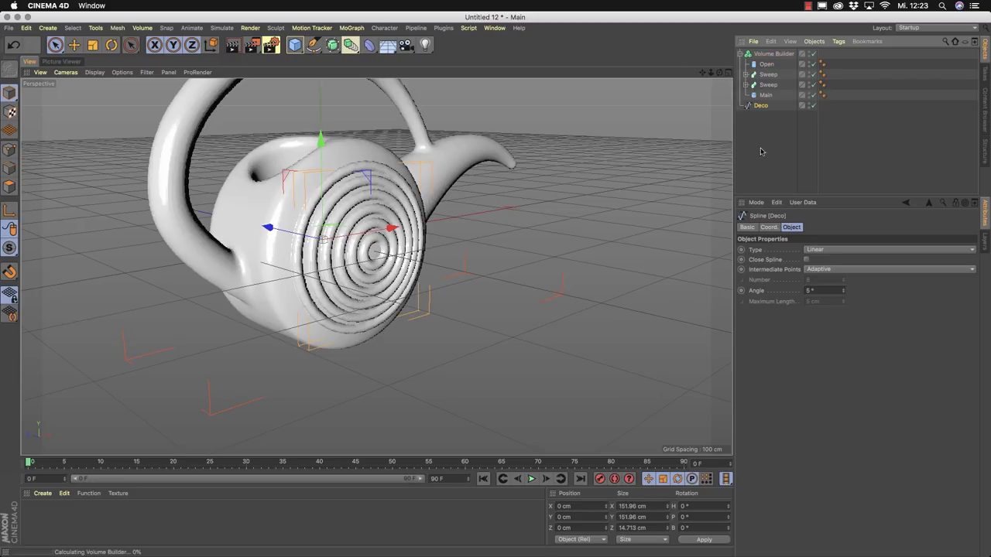
pyautogui.keyDown('alt'); pyautogui.moveTo(480, 255); pyautogui.dragTo(418, 256); pyautogui.keyUp('alt')
pyautogui.click(809, 53)
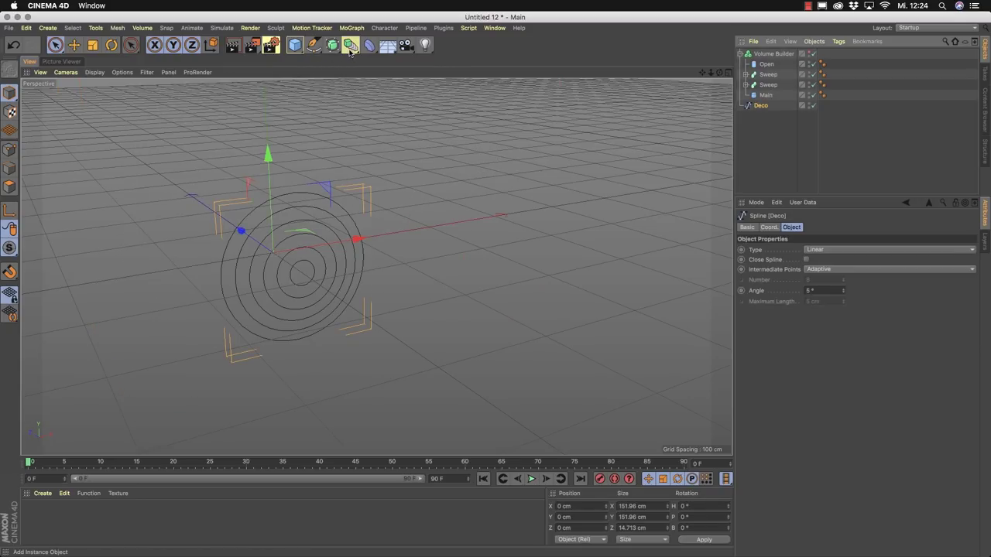
# Add a Symmetry object with Deco as its child and set its mirror plane to XY.
pyautogui.click(350, 45)
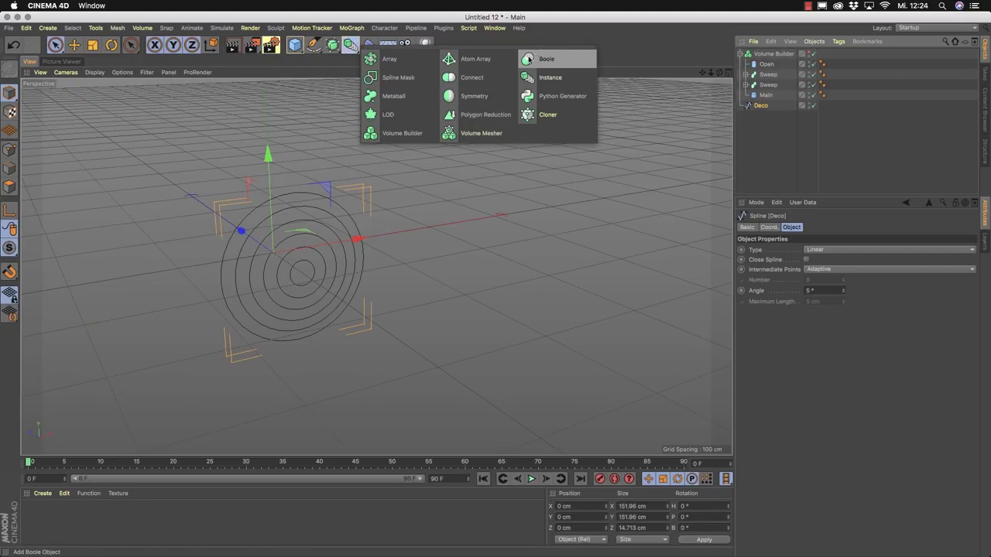
pyautogui.click(468, 96)
pyautogui.keyDown('alt'); pyautogui.moveTo(312, 265); pyautogui.dragTo(348, 270); pyautogui.keyUp('alt')
pyautogui.moveTo(761, 115); pyautogui.dragTo(767, 53)
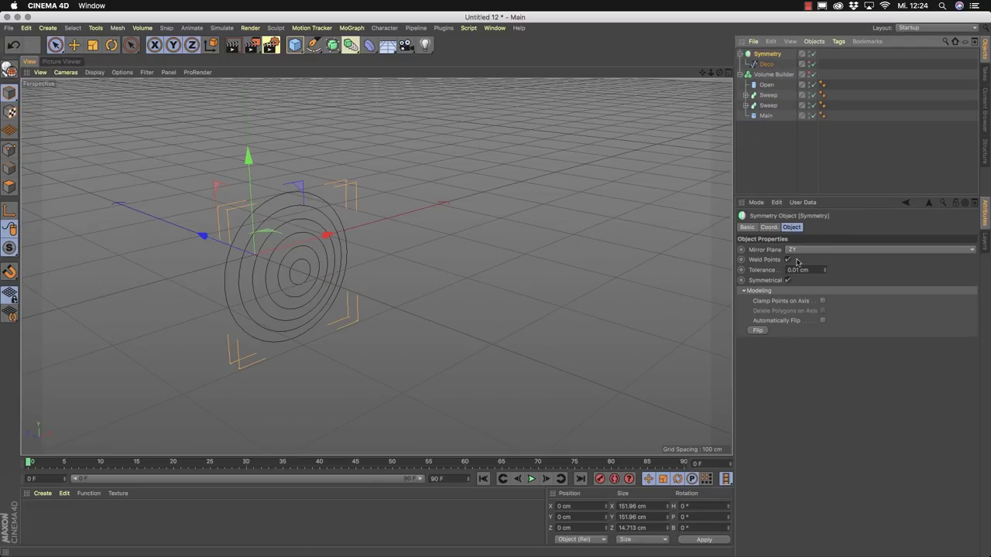
pyautogui.click(851, 249)
pyautogui.click(861, 271)
pyautogui.click(815, 252)
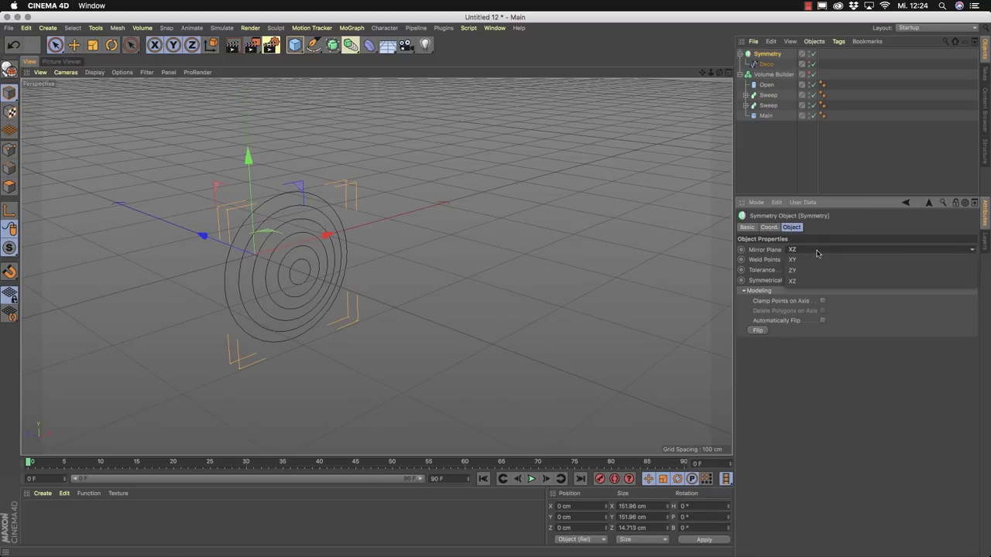
pyautogui.click(819, 261)
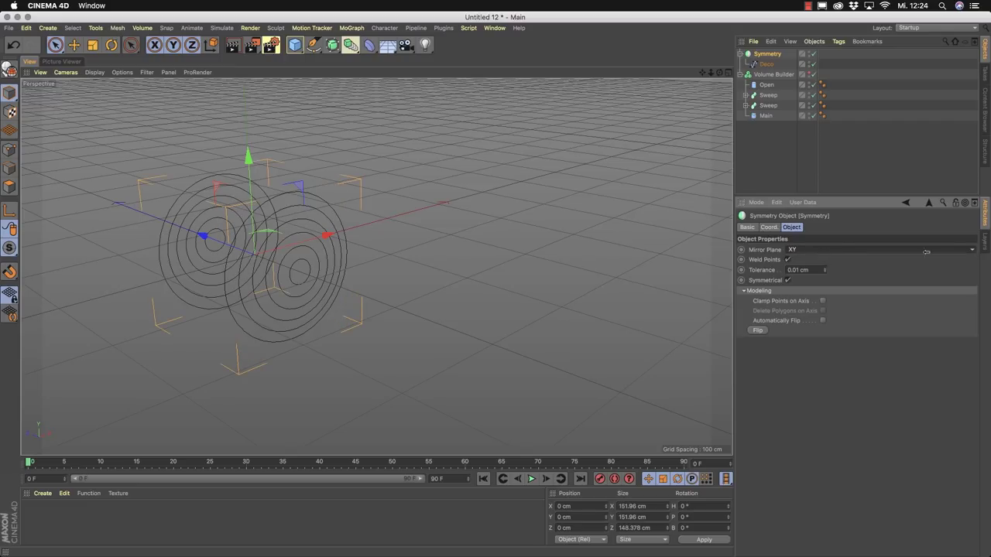
# Rename the Symmetry object as Deco.
pyautogui.click(761, 170)
pyautogui.moveTo(321, 235)
pyautogui.keyDown('alt'); pyautogui.mouseDown()
pyautogui.moveTo(382, 213)
pyautogui.moveTo(320, 233)
pyautogui.mouseUp(); pyautogui.keyUp('alt')
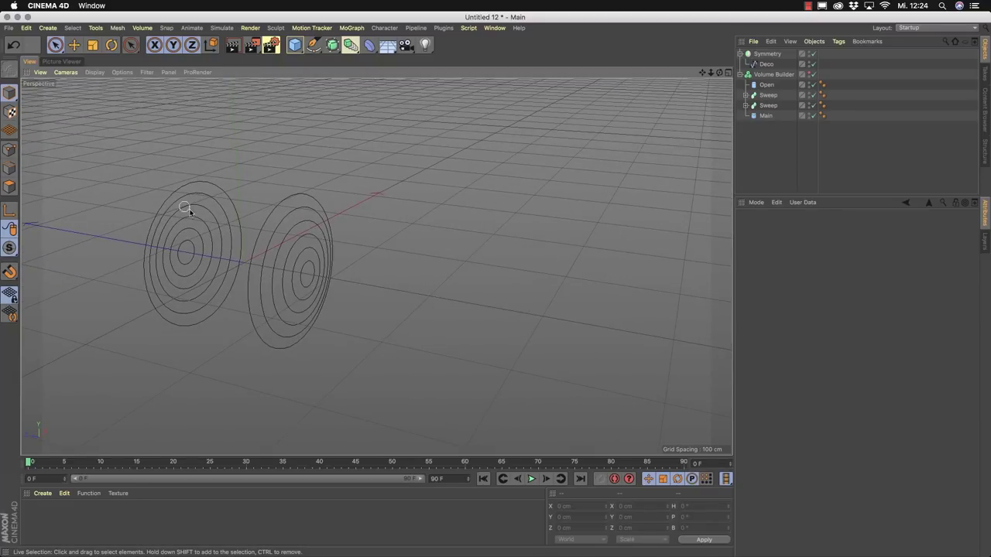
pyautogui.doubleClick(767, 53)
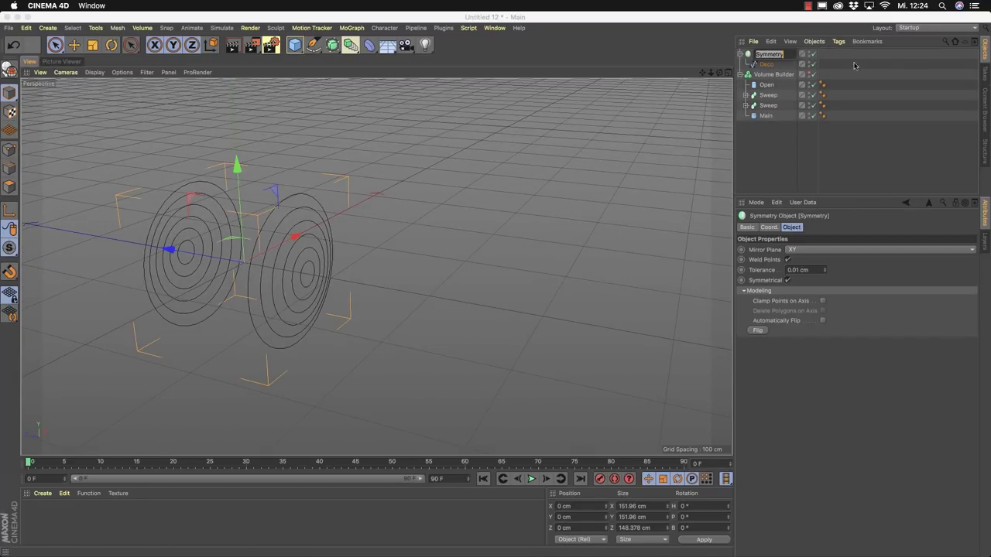
pyautogui.write('Deco')
pyautogui.press('Return')
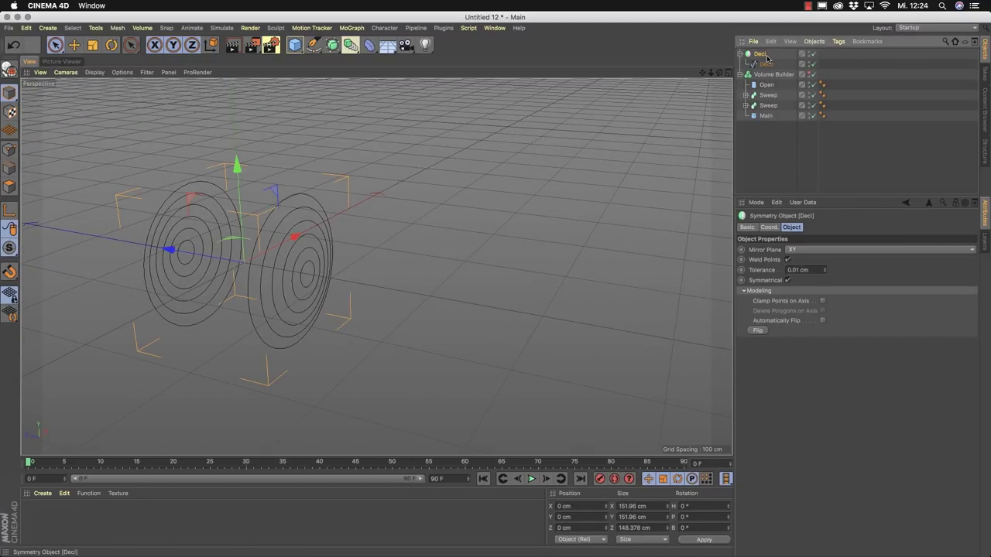
# Move the Deco symmetry with its spline into the Volume Builder as the first child and make the builder visible again.
pyautogui.moveTo(767, 90); pyautogui.dragTo(771, 74)
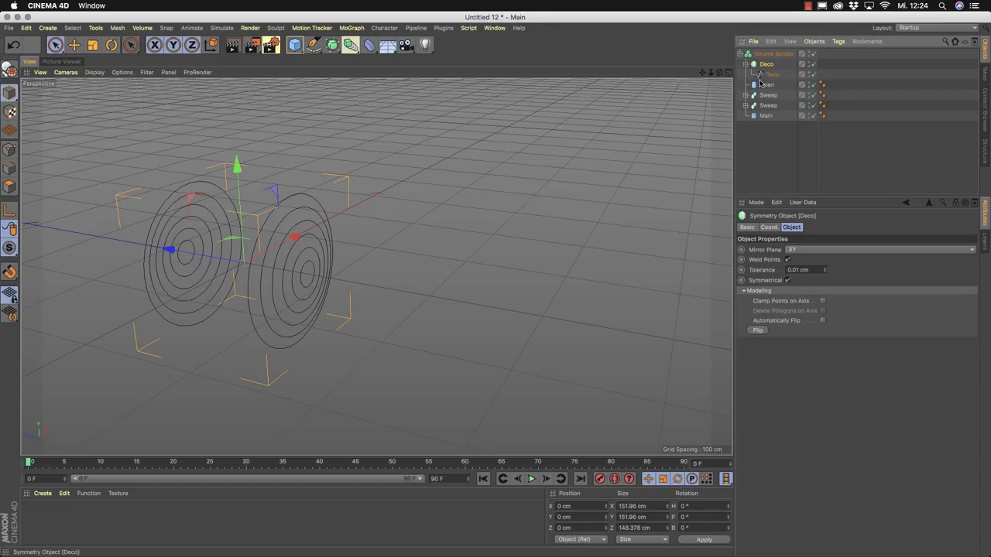
pyautogui.click(800, 56)
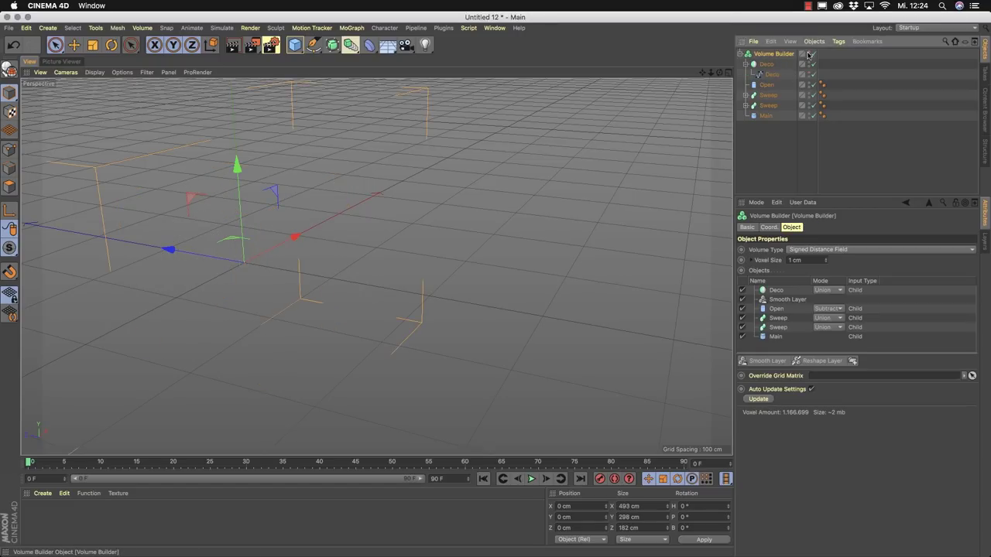
pyautogui.click(812, 54)
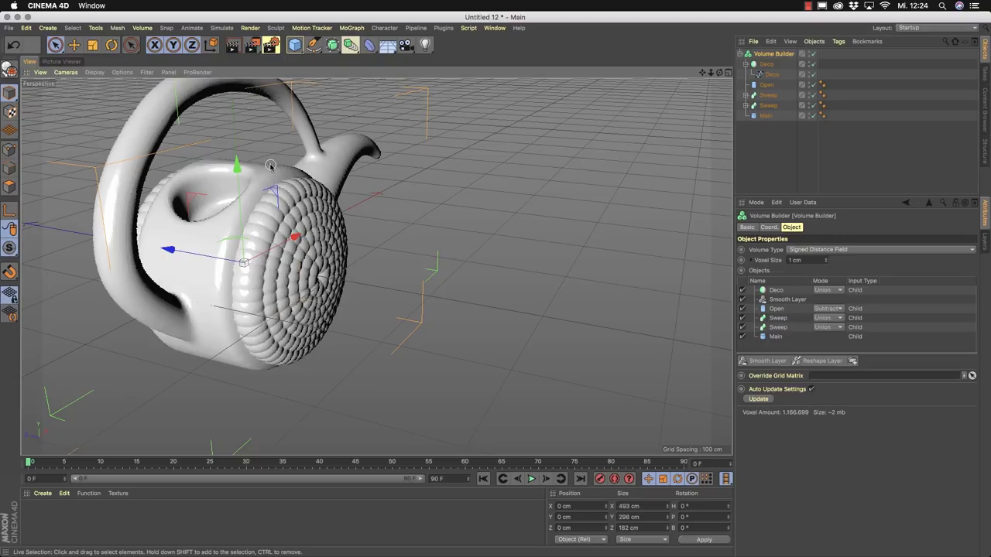
pyautogui.click(434, 232)
pyautogui.keyDown('alt'); pyautogui.moveTo(433, 232); pyautogui.dragTo(169, 243); pyautogui.keyUp('alt')
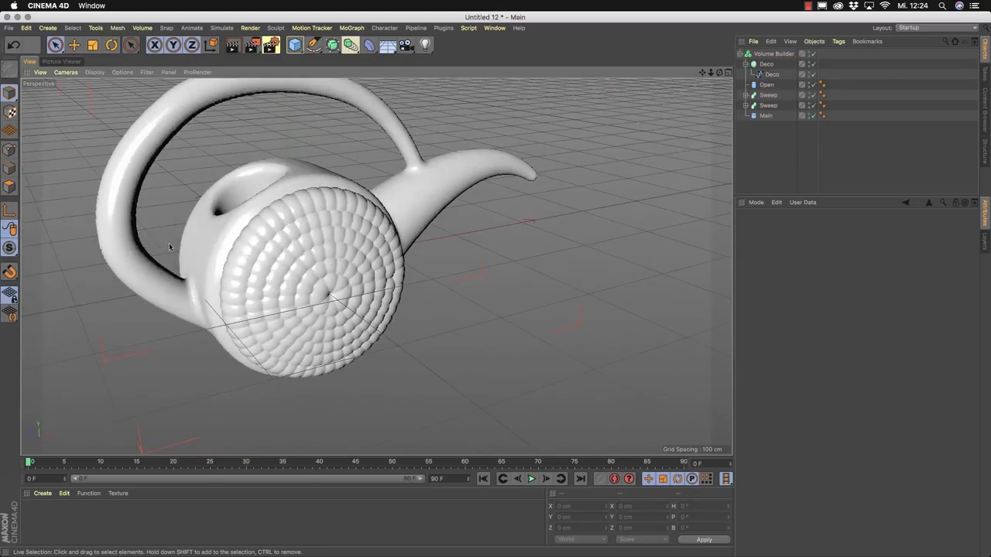
# Set the mirrored Deco entry's radius to 4 cm and its density to 0.6 in the Volume Builder.
pyautogui.click(774, 54)
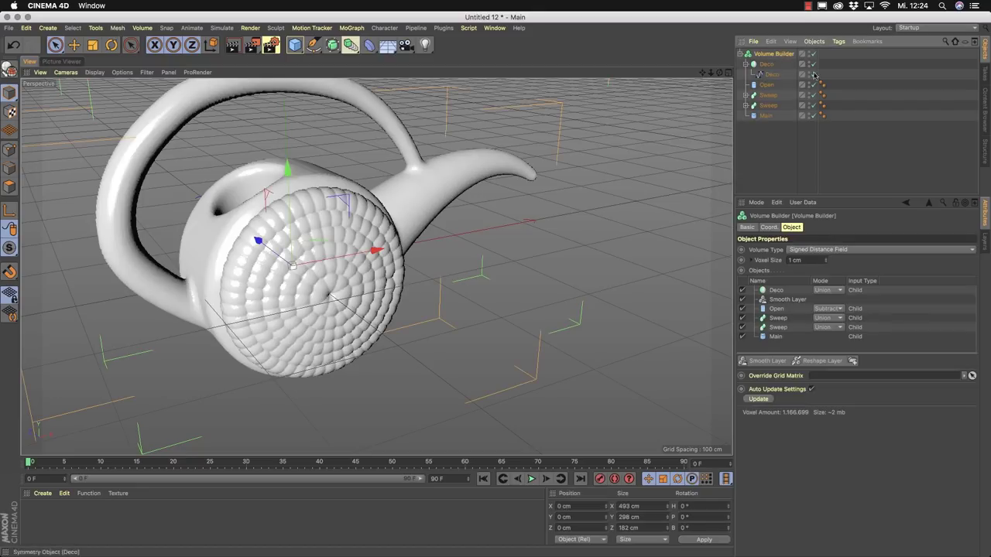
pyautogui.click(776, 290)
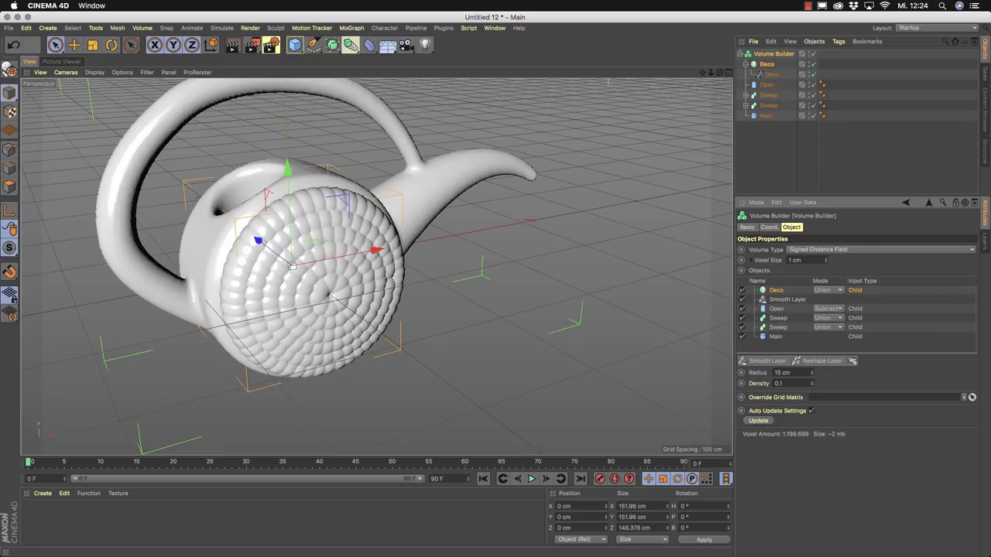
pyautogui.write('4')
pyautogui.press('Tab')
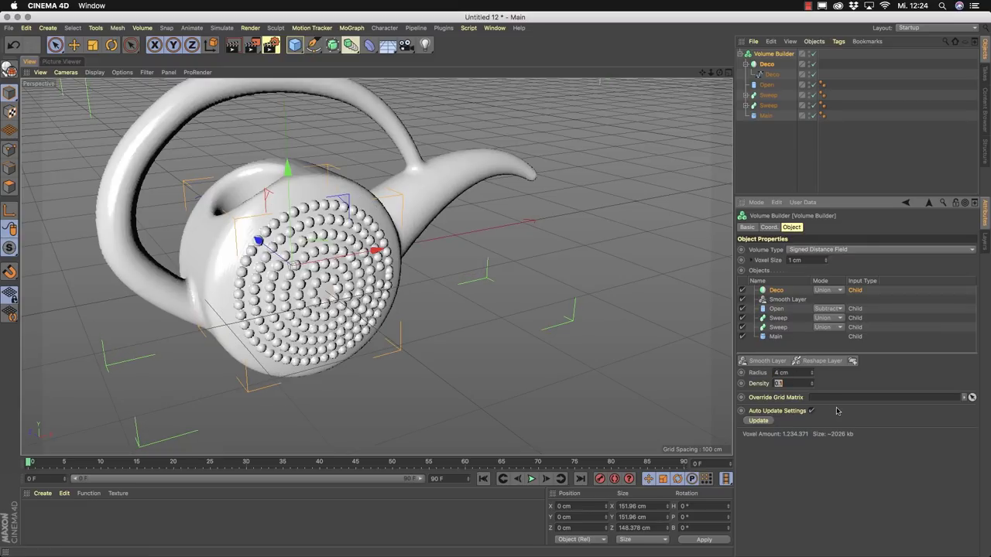
pyautogui.write('0.6')
pyautogui.press('Return')
# Try a 2 cm radius for the Deco rings and settle on 3 cm.
pyautogui.hotkey('shift', 'Tab')
pyautogui.write('2')
pyautogui.press('Return')
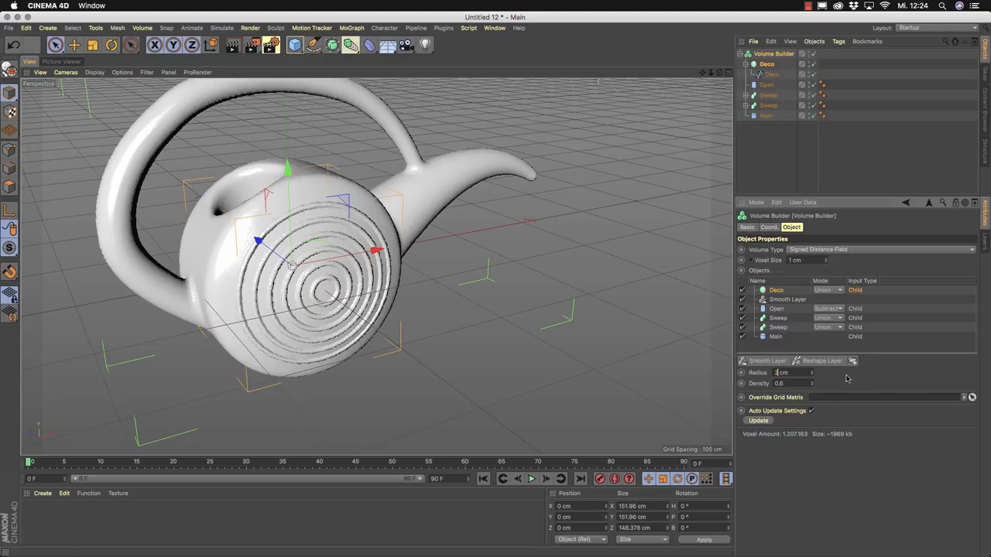
pyautogui.write('3')
pyautogui.press('Return')
pyautogui.keyDown('alt'); pyautogui.moveTo(387, 279); pyautogui.dragTo(198, 272); pyautogui.keyUp('alt')
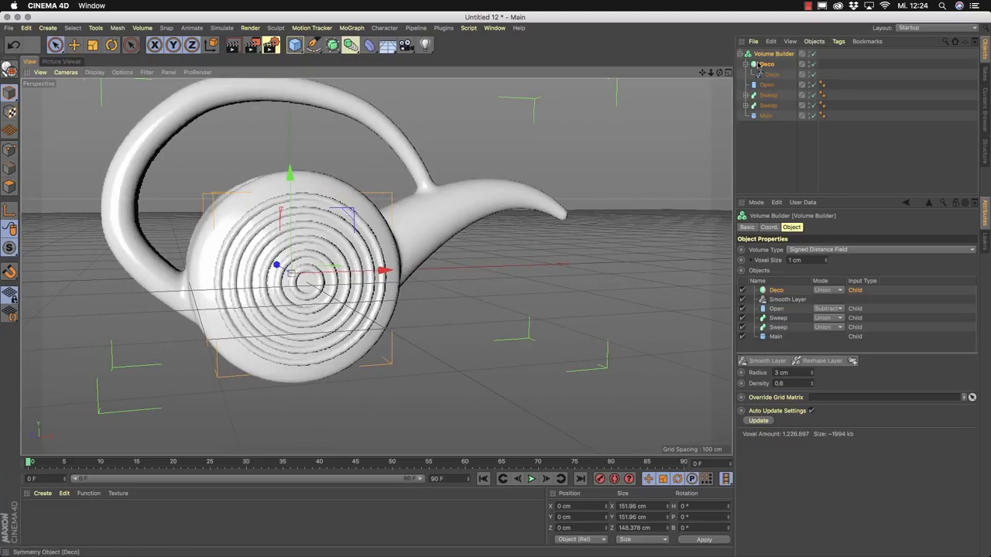
# Change Deco's mode in the Volume Builder to Subtract and inspect the engraved rings.
pyautogui.click(766, 84)
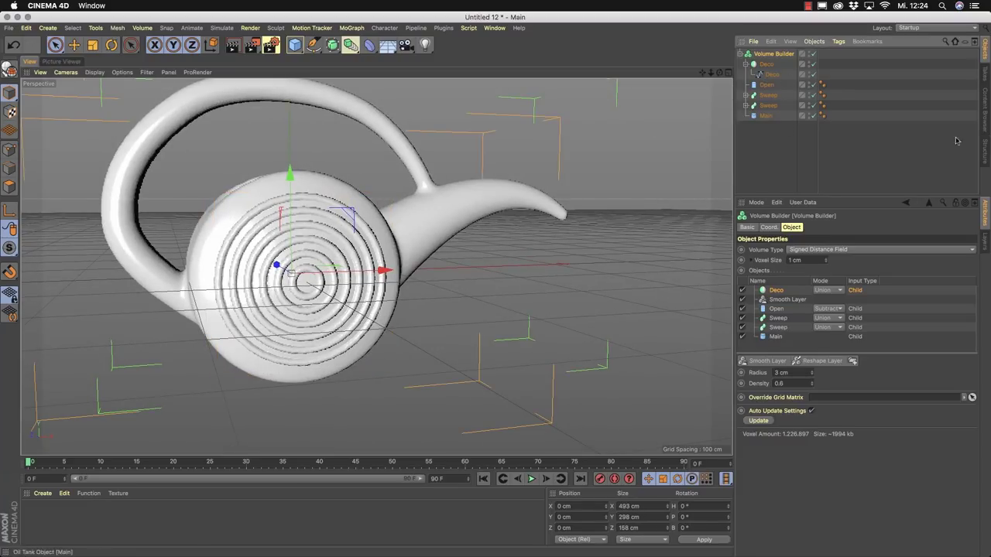
pyautogui.click(837, 291)
pyautogui.click(829, 311)
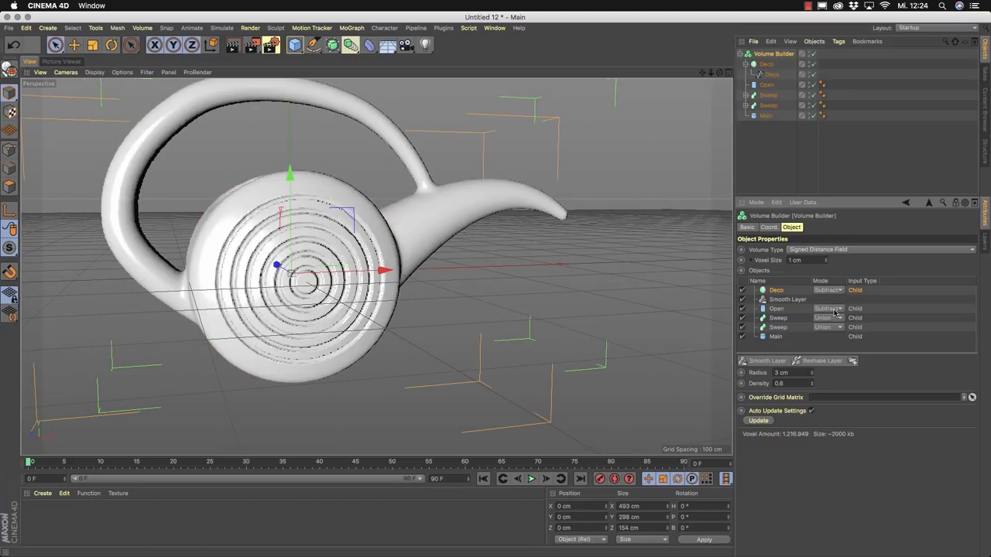
pyautogui.click(791, 171)
pyautogui.keyDown('alt'); pyautogui.moveTo(162, 283); pyautogui.dragTo(654, 108); pyautogui.keyUp('alt')
# Try the Smooth Layer above Deco in the Volume Builder's object list and return it below Deco.
pyautogui.click(773, 53)
pyautogui.moveTo(767, 361); pyautogui.dragTo(762, 289)
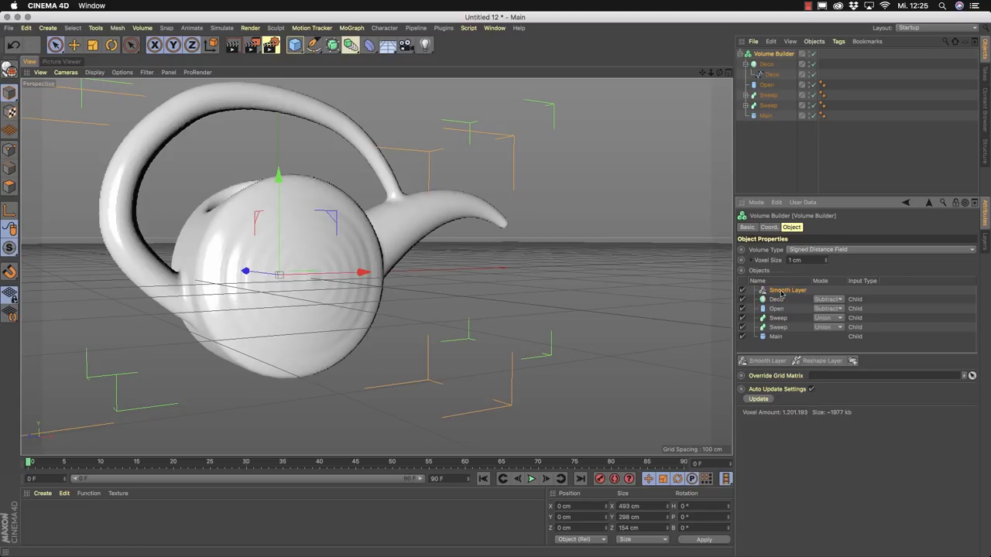
pyautogui.moveTo(232, 295)
pyautogui.keyDown('alt'); pyautogui.mouseDown()
pyautogui.moveTo(177, 299)
pyautogui.moveTo(240, 284)
pyautogui.mouseUp(); pyautogui.keyUp('alt')
pyautogui.moveTo(762, 291); pyautogui.dragTo(767, 301)
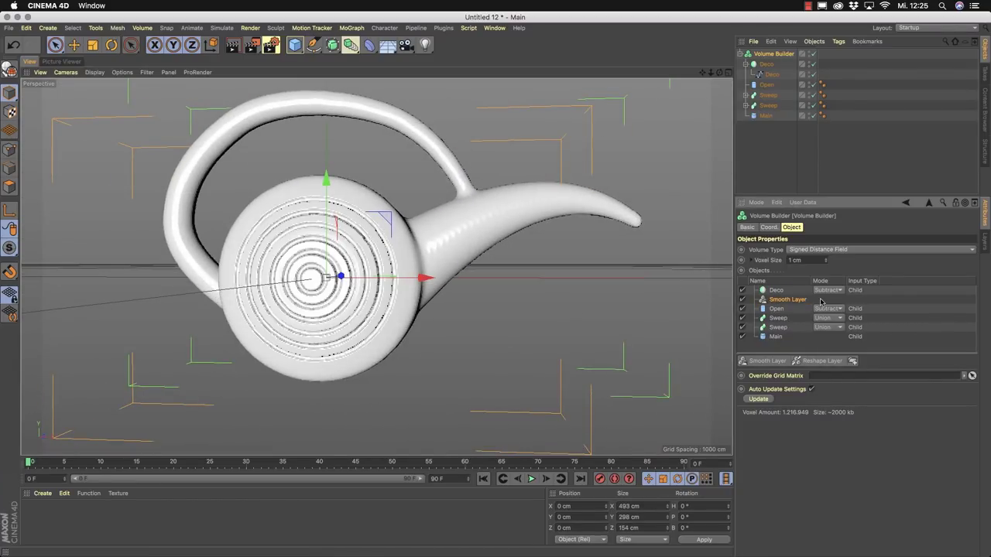
pyautogui.keyDown('alt'); pyautogui.moveTo(588, 310); pyautogui.dragTo(454, 316); pyautogui.keyUp('alt')
# Add a folder to the top of the Volume Builder's object list and place Deco inside it.
pyautogui.click(784, 291)
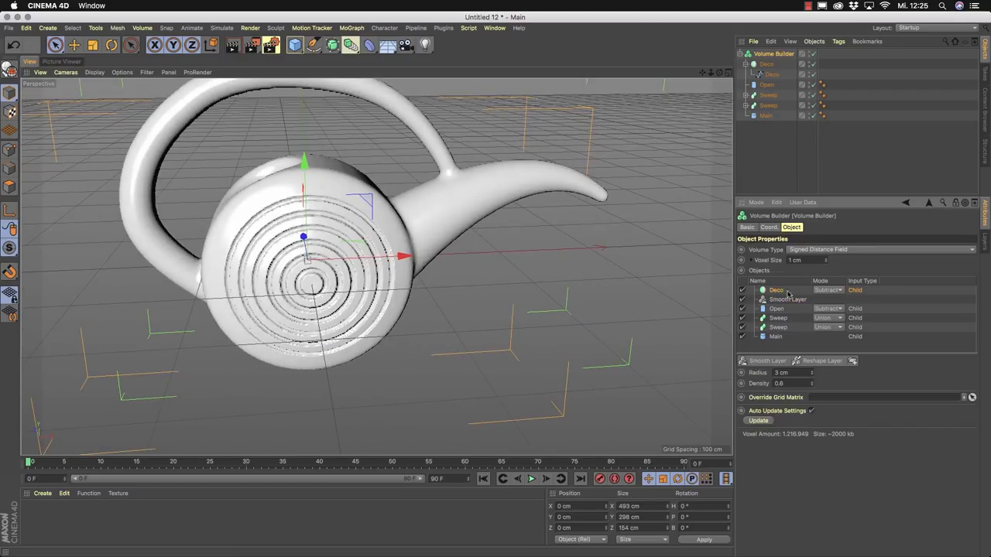
pyautogui.click(852, 361)
pyautogui.moveTo(763, 346); pyautogui.dragTo(782, 292)
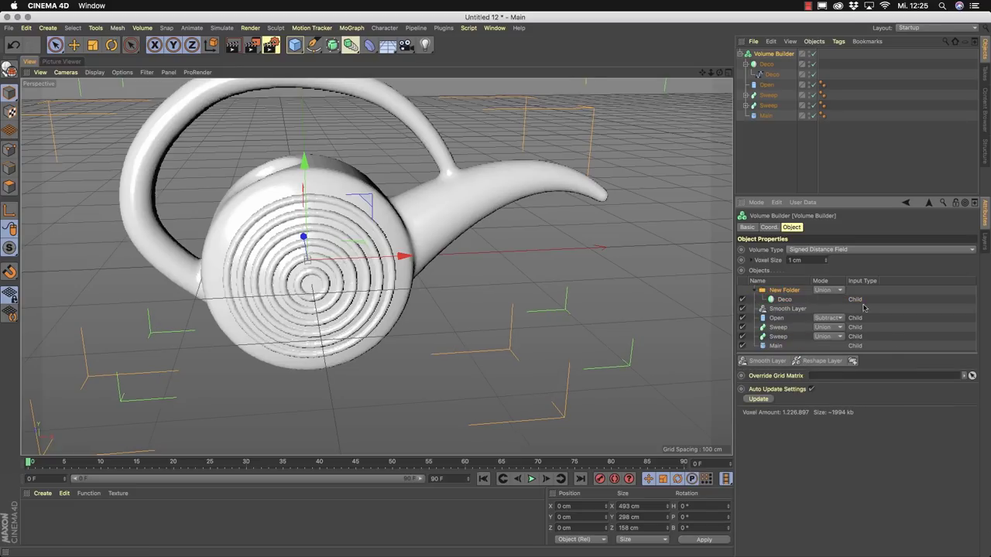
# Add a second Smooth Layer and place it inside the new folder above Deco.
pyautogui.click(766, 361)
pyautogui.moveTo(782, 299); pyautogui.dragTo(782, 309)
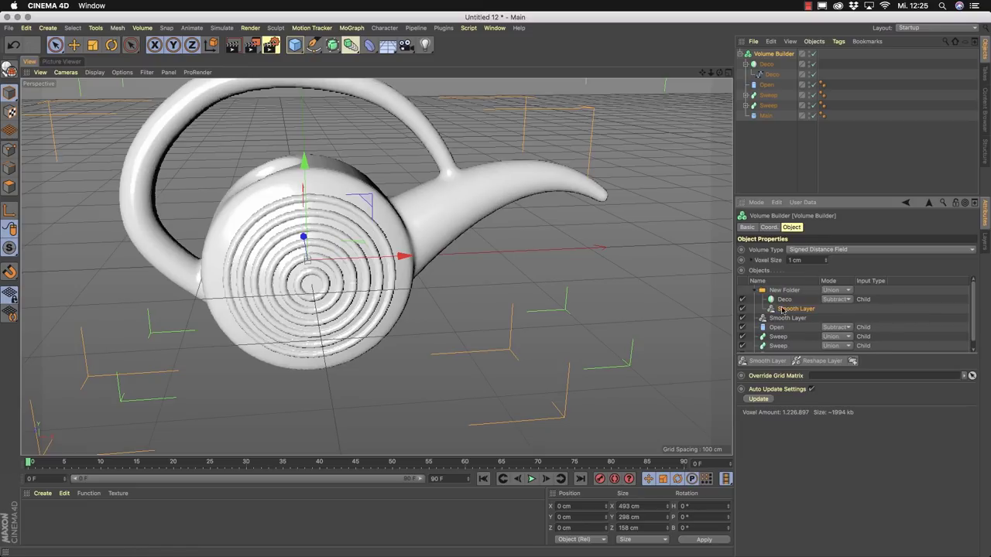
pyautogui.click(790, 299)
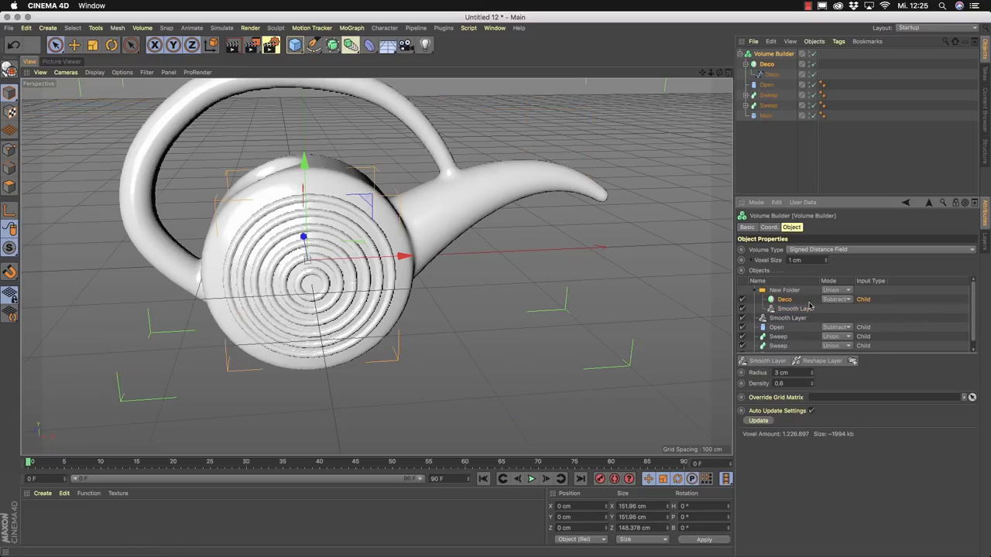
pyautogui.keyDown('alt'); pyautogui.moveTo(309, 232); pyautogui.dragTo(340, 232); pyautogui.keyUp('alt')
pyautogui.scroll(5, 332, 228)
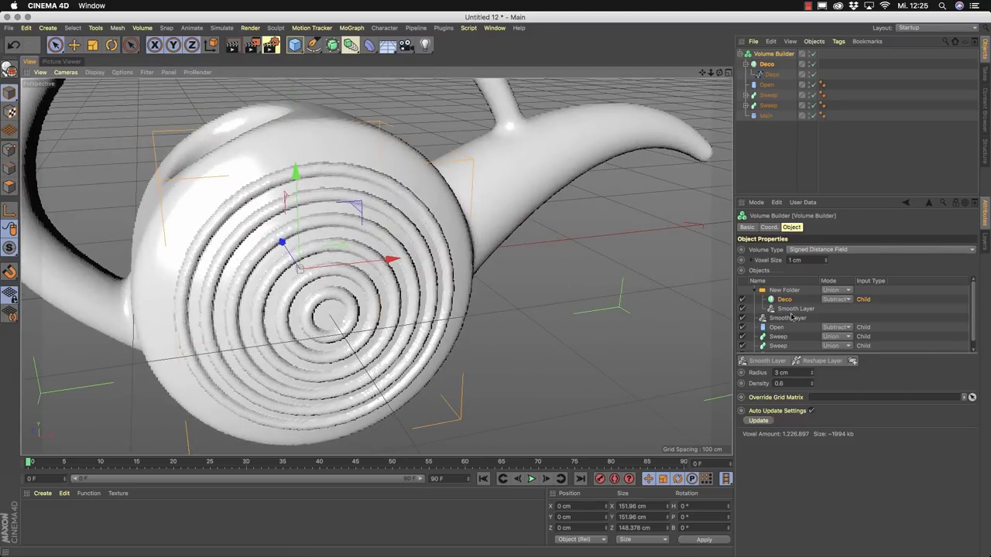
pyautogui.moveTo(788, 309); pyautogui.dragTo(793, 298)
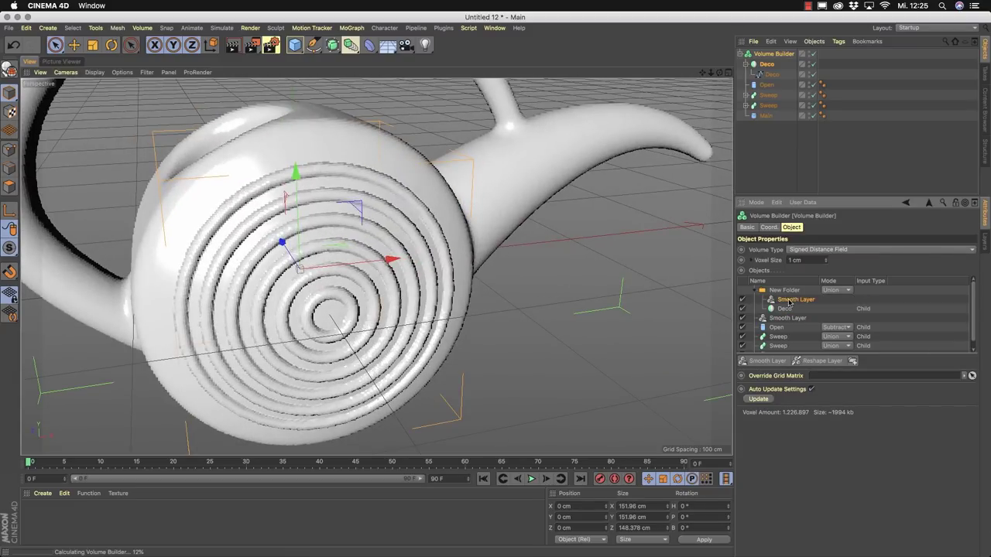
# Set the filter type of the folder's Smooth Layer to Mean Curvature.
pyautogui.click(793, 299)
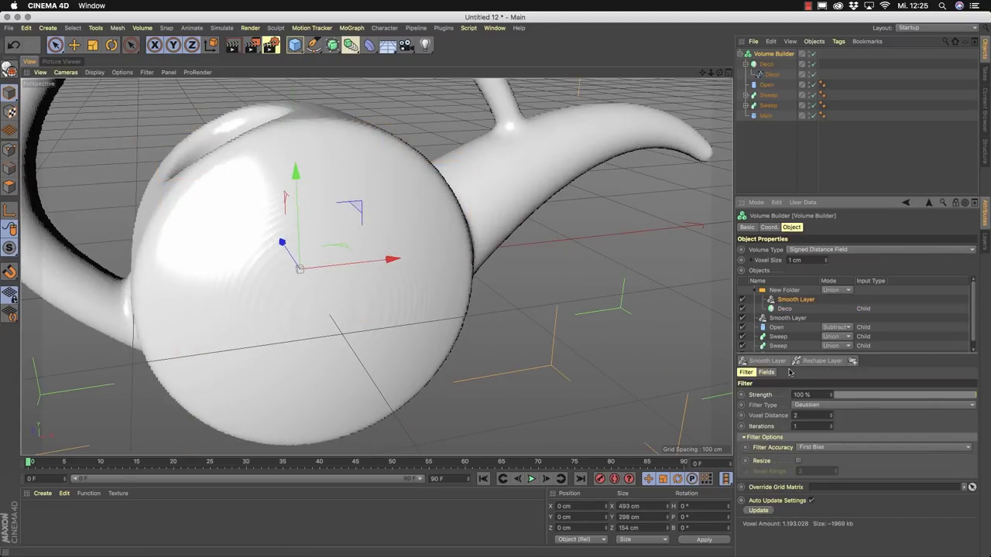
pyautogui.click(848, 404)
pyautogui.click(825, 441)
pyautogui.moveTo(453, 312)
pyautogui.keyDown('alt'); pyautogui.mouseDown()
pyautogui.moveTo(511, 310)
pyautogui.moveTo(473, 313)
pyautogui.mouseUp(); pyautogui.keyUp('alt')
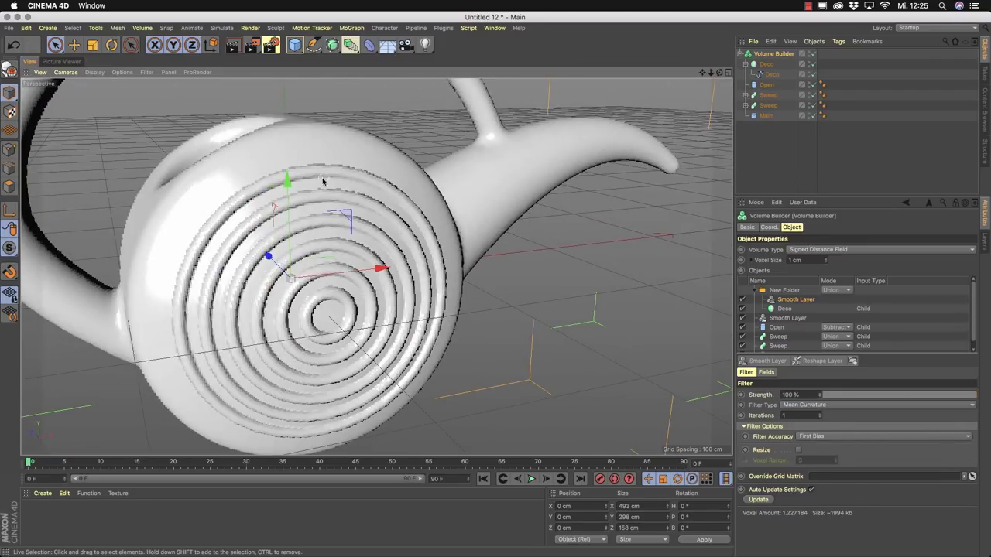
# Set the folder's mode to Subtract and inspect the smoothed grooves on the can.
pyautogui.click(836, 291)
pyautogui.click(836, 311)
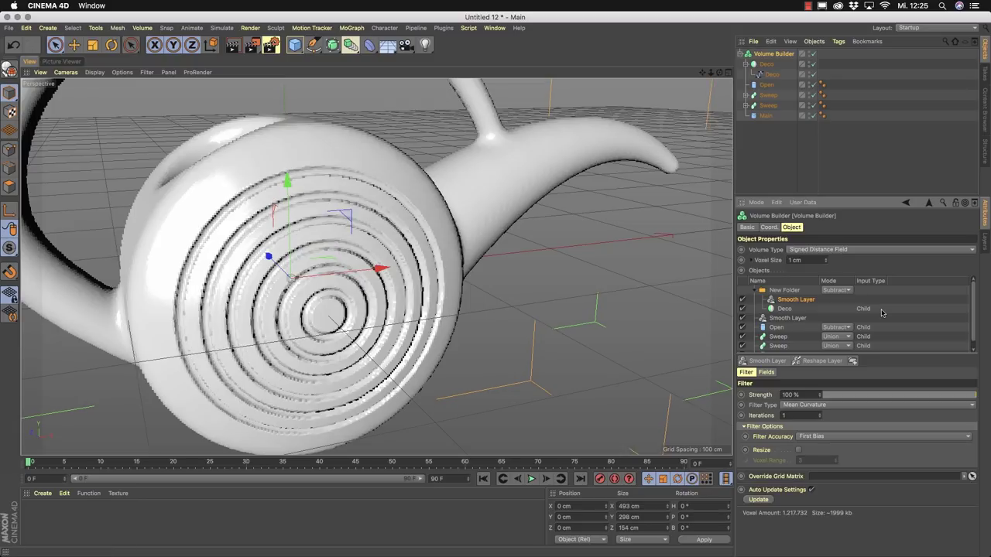
pyautogui.click(626, 257)
pyautogui.keyDown('alt'); pyautogui.moveTo(345, 230); pyautogui.dragTo(443, 310); pyautogui.keyUp('alt')
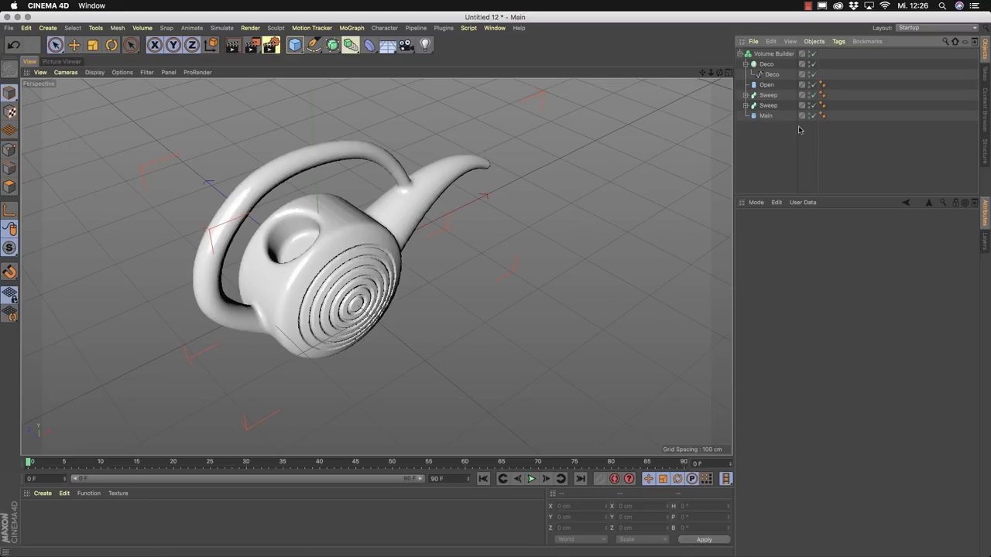
# Create an Instance of the Main oil tank object.
pyautogui.click(762, 58)
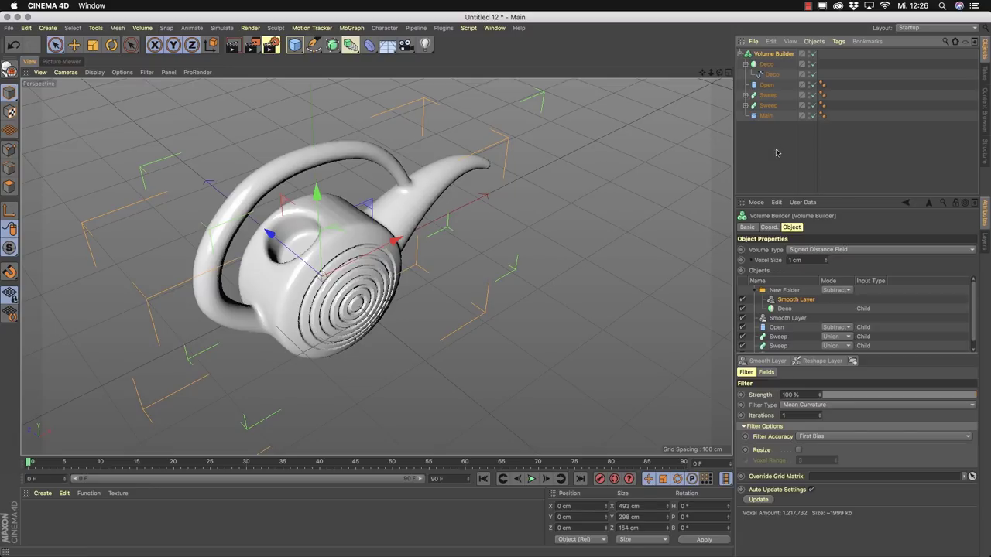
pyautogui.click(765, 116)
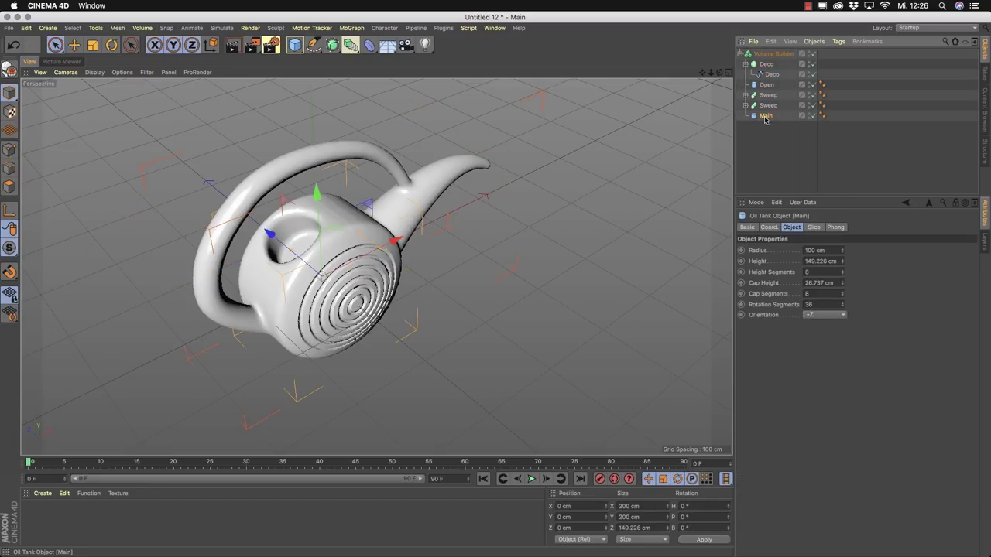
pyautogui.click(765, 132)
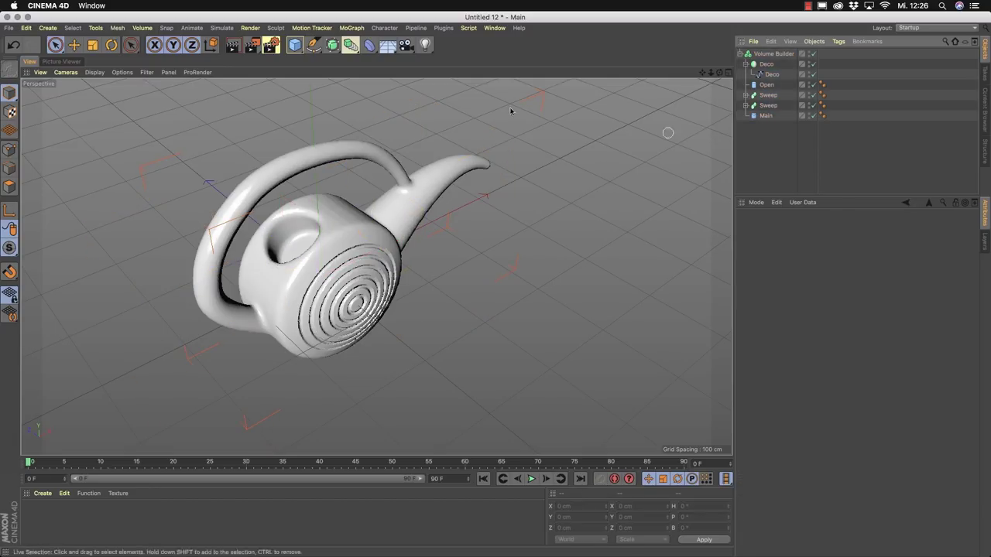
pyautogui.click(758, 116)
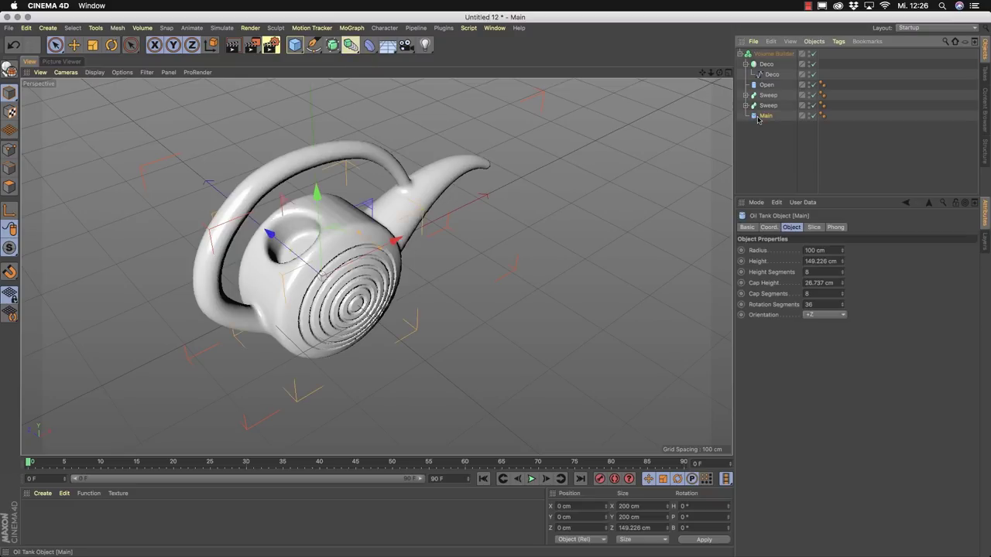
pyautogui.click(351, 44)
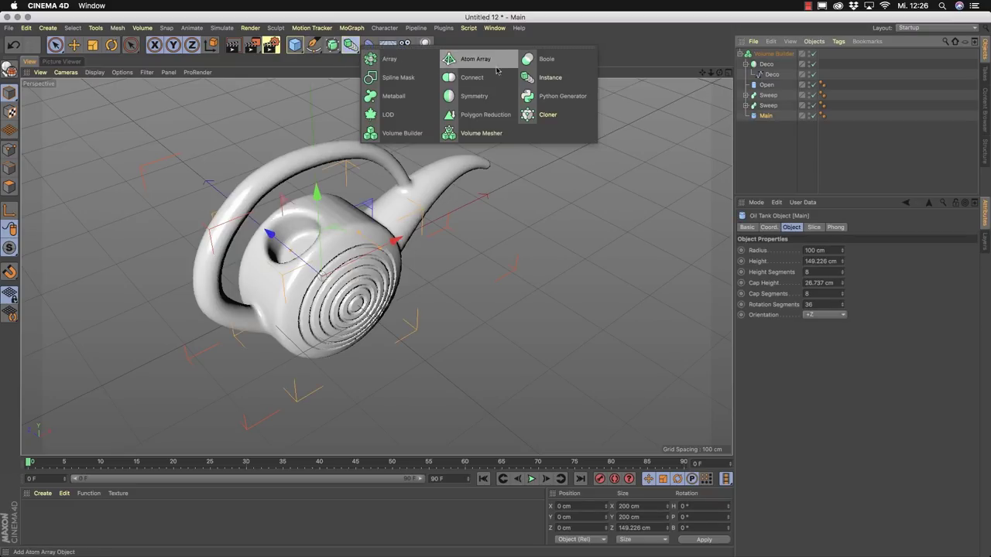
pyautogui.click(544, 77)
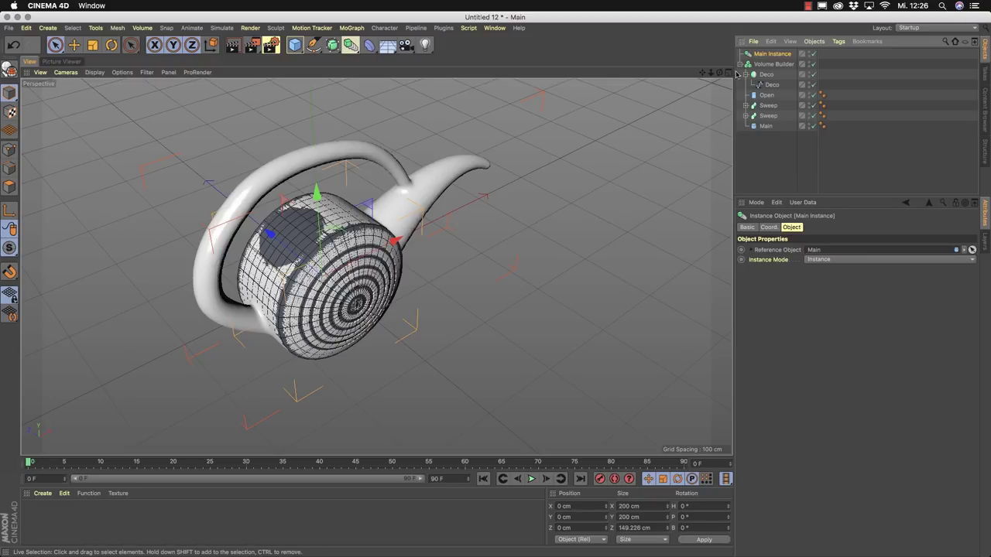
# Scale the Main Instance down uniformly in Object mode to about 183 × 183 × 137 cm.
pyautogui.click(93, 45)
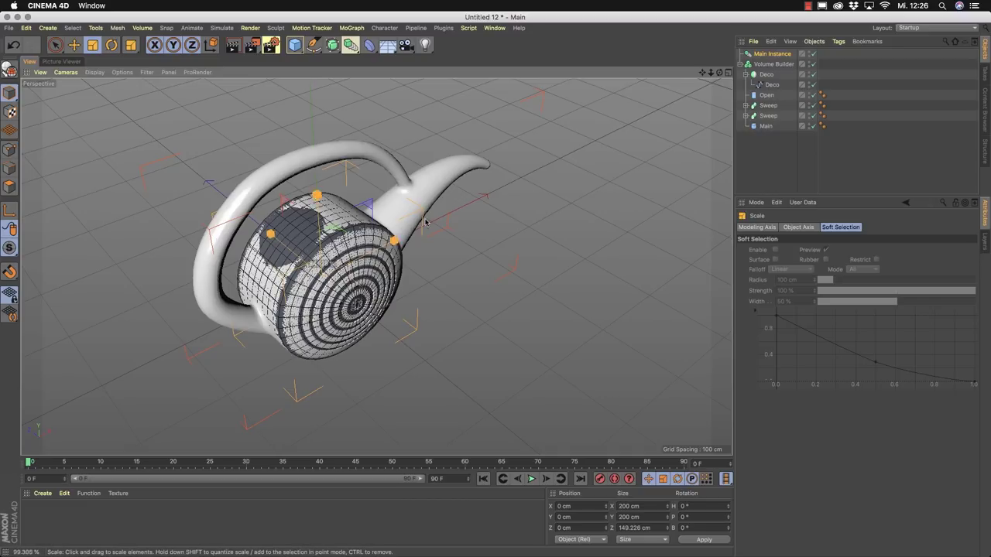
pyautogui.press('super+z')
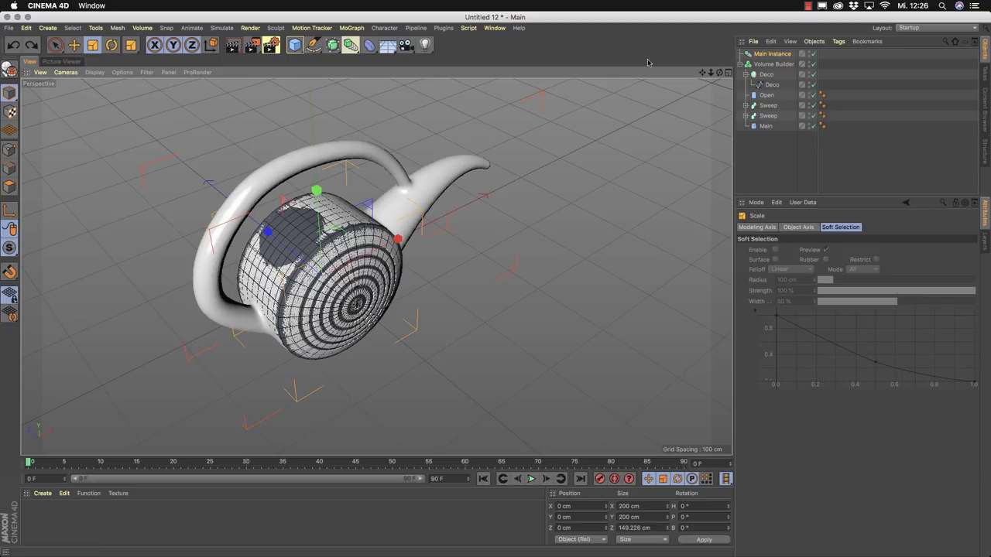
pyautogui.click(10, 94)
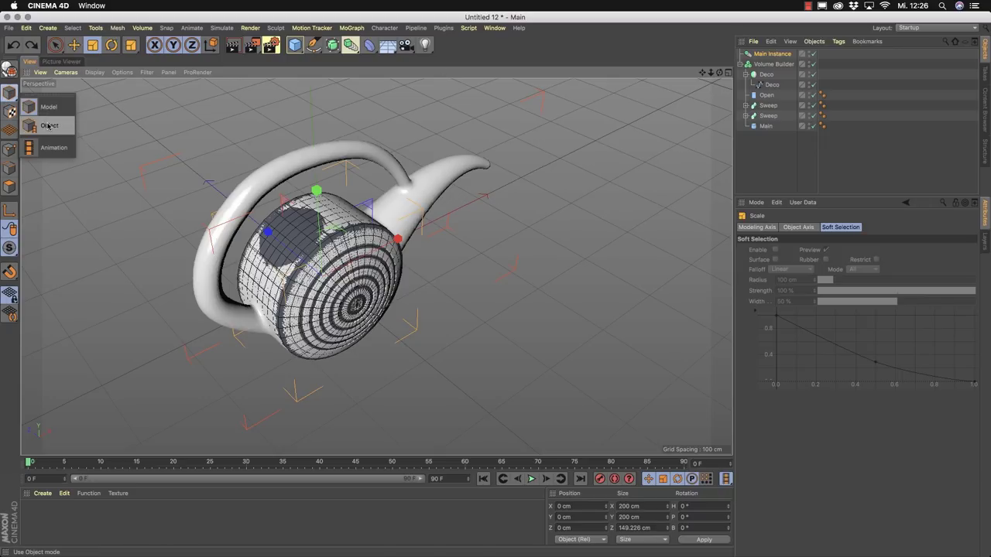
pyautogui.click(62, 126)
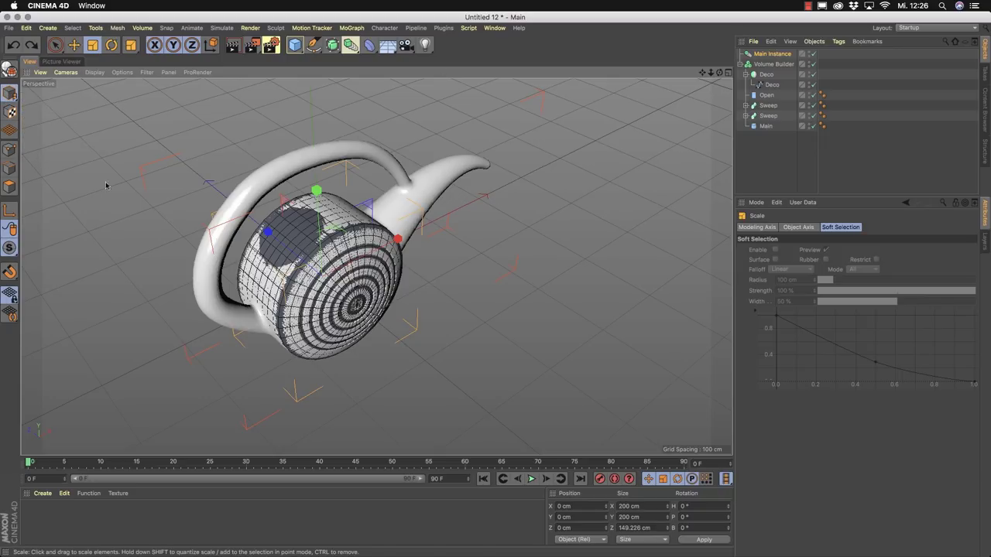
pyautogui.moveTo(491, 279); pyautogui.dragTo(456, 286)
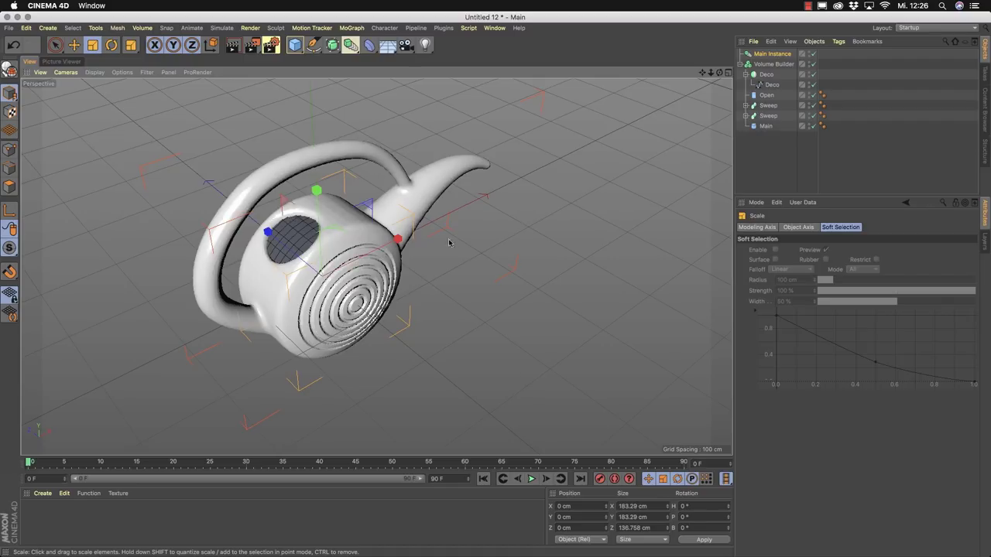
# Rename the scaled Main Instance as Inner.
pyautogui.click(770, 54)
pyautogui.press('BackSpace')
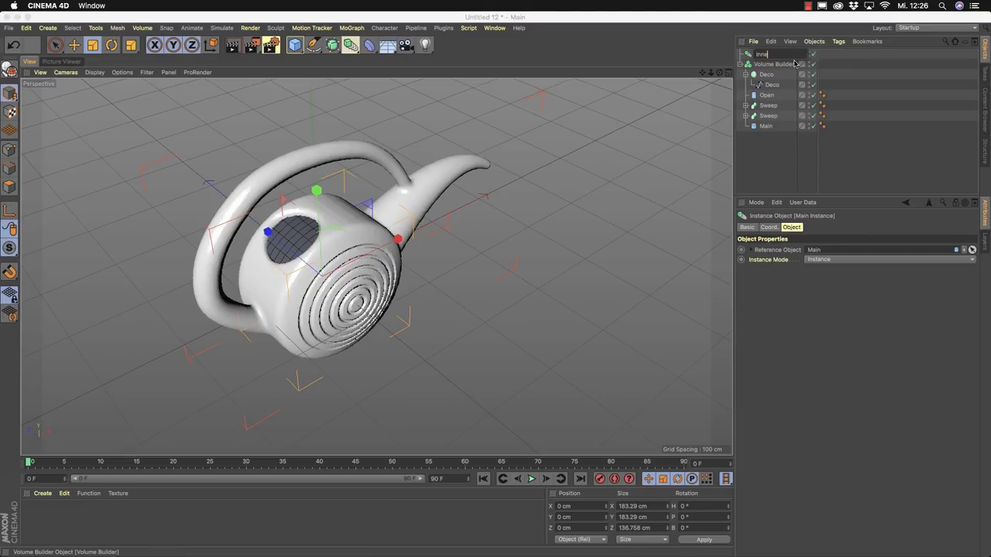
pyautogui.write('Inner')
pyautogui.press('Return')
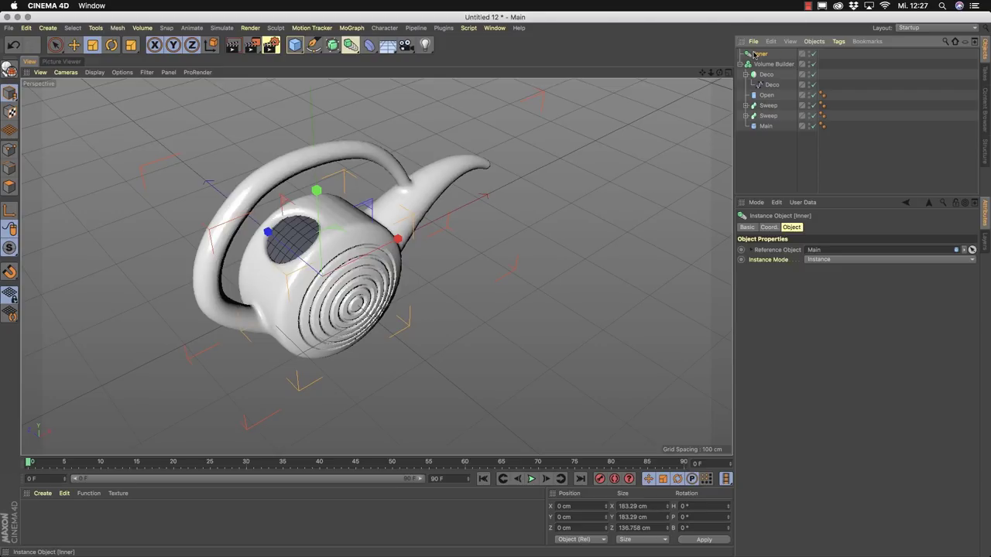
# Place Inner as the first child of the Volume Builder and set its mode to Subtract to hollow out the can.
pyautogui.moveTo(751, 58); pyautogui.dragTo(771, 67)
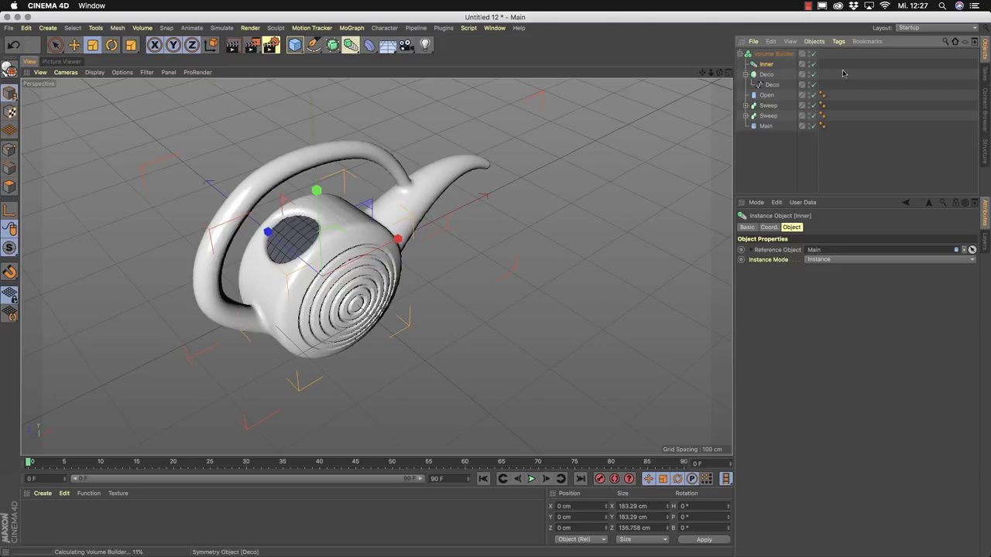
pyautogui.click(766, 54)
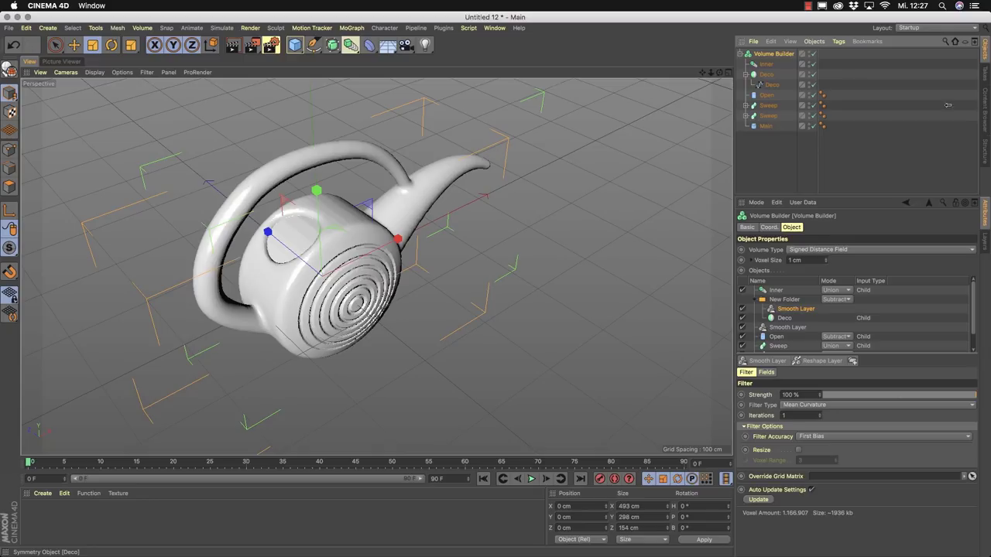
pyautogui.click(836, 290)
pyautogui.click(844, 308)
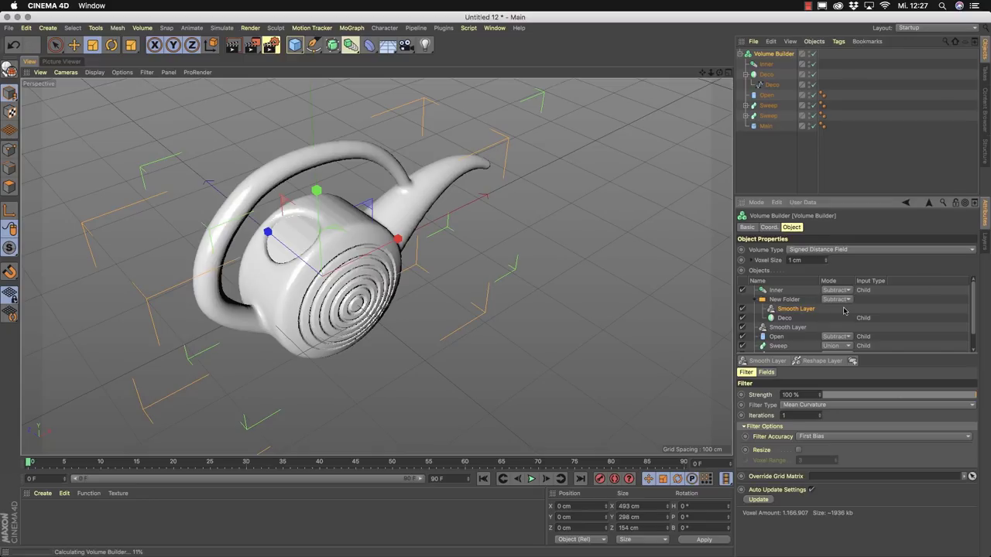
pyautogui.keyDown('alt'); pyautogui.moveTo(478, 260); pyautogui.dragTo(479, 138); pyautogui.keyUp('alt')
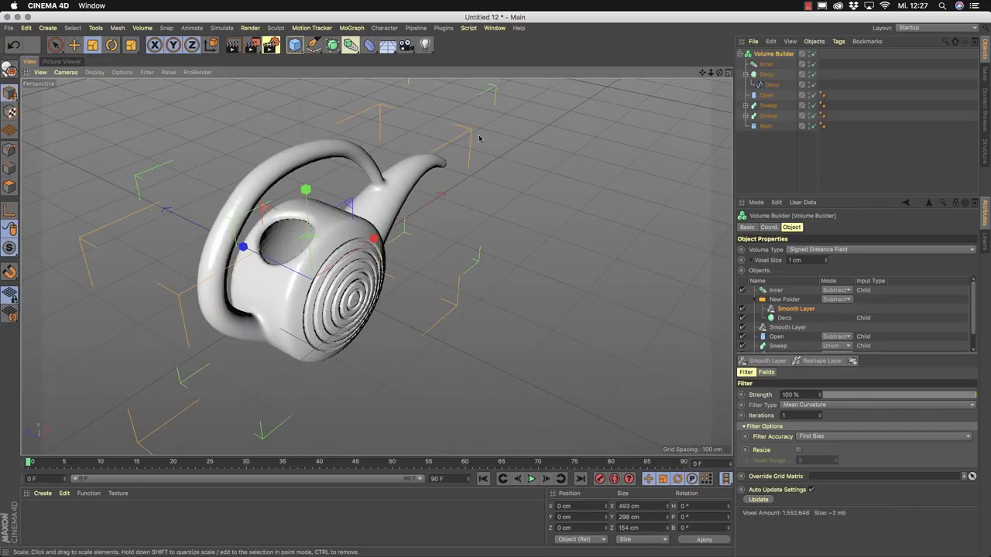
pyautogui.keyDown('alt'); pyautogui.moveTo(345, 276); pyautogui.dragTo(372, 246); pyautogui.keyUp('alt')
pyautogui.click(397, 251)
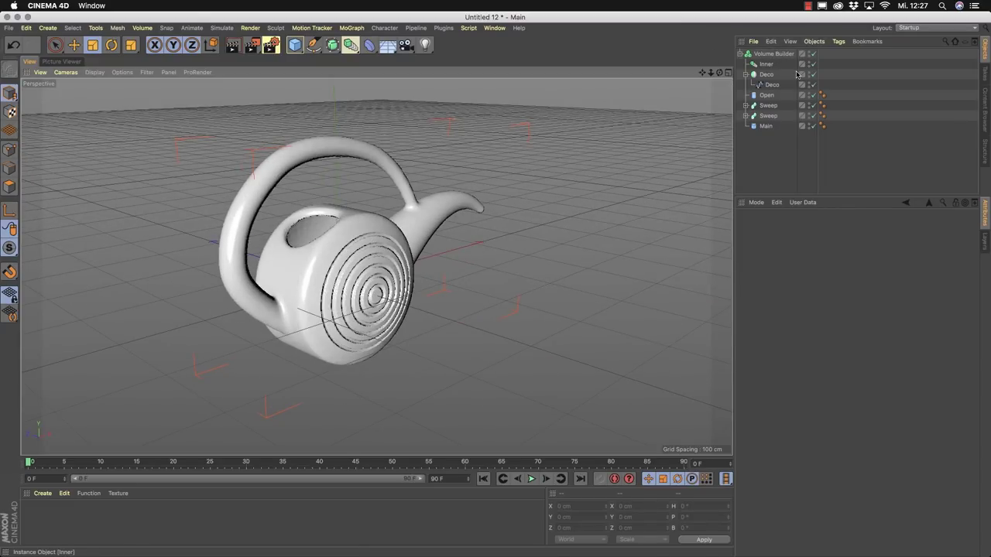
# Add a Volume Mesher as the parent of the Volume Builder and inspect the meshed can from several angles.
pyautogui.click(768, 53)
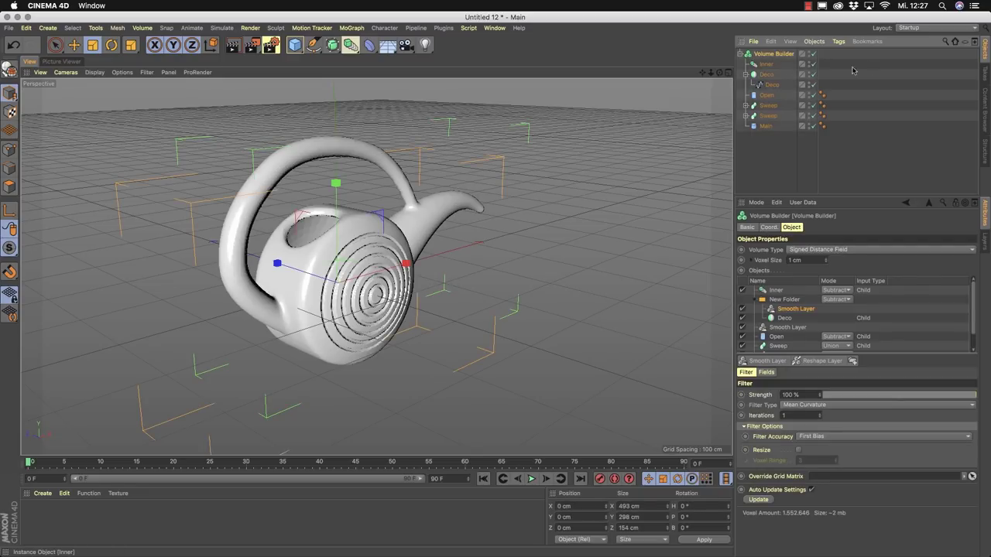
pyautogui.click(149, 31)
pyautogui.keyDown('alt'); pyautogui.click(164, 68); pyautogui.keyUp('alt')
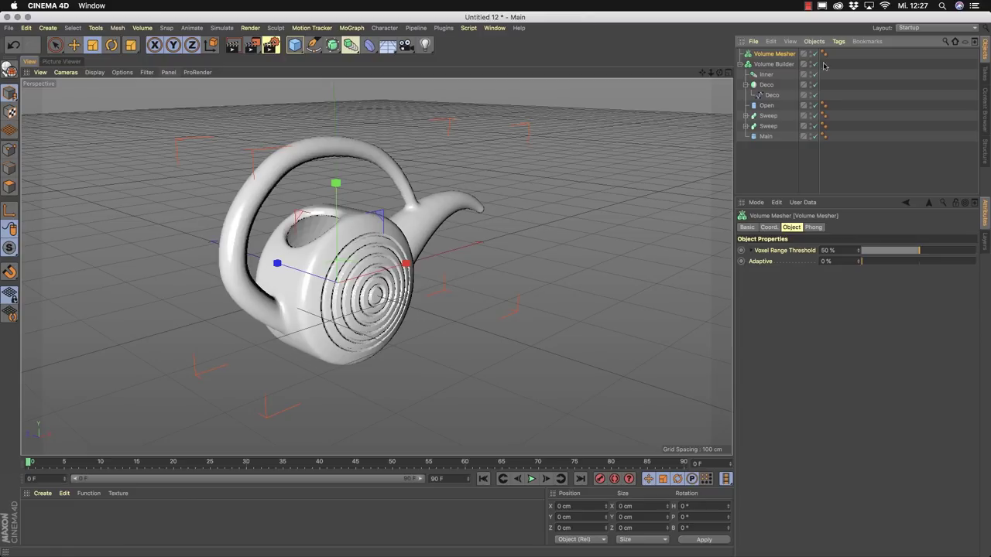
pyautogui.click(774, 63)
pyautogui.click(770, 54)
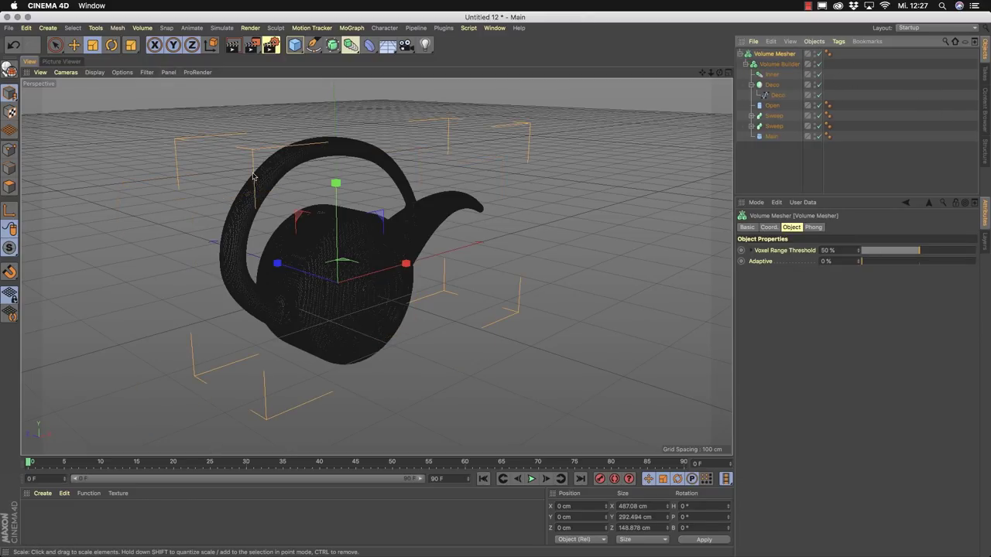
pyautogui.keyDown('alt'); pyautogui.moveTo(253, 177); pyautogui.dragTo(261, 250); pyautogui.keyUp('alt')
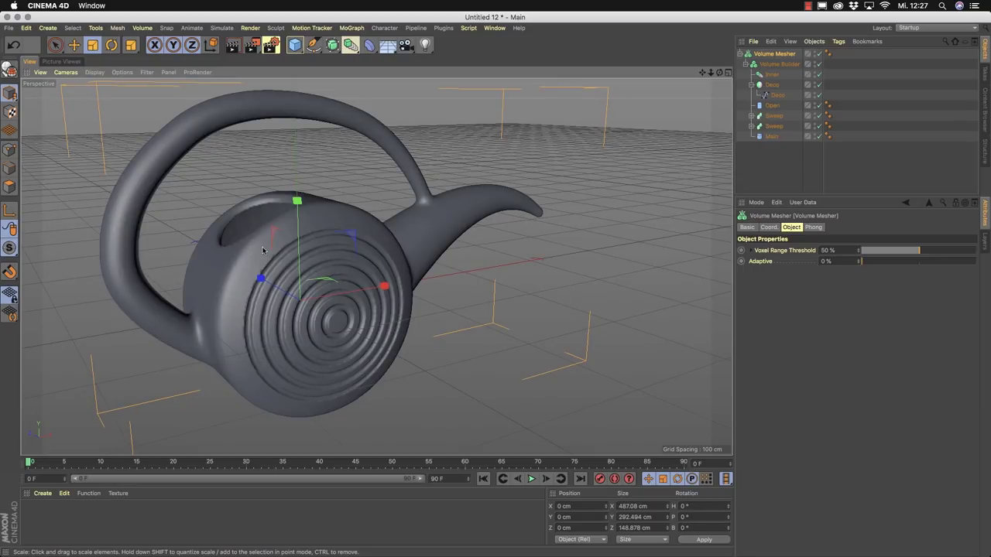
pyautogui.keyDown('alt'); pyautogui.moveTo(357, 268); pyautogui.dragTo(321, 230); pyautogui.keyUp('alt')
pyautogui.keyDown('alt'); pyautogui.moveTo(186, 256); pyautogui.dragTo(335, 247); pyautogui.keyUp('alt')
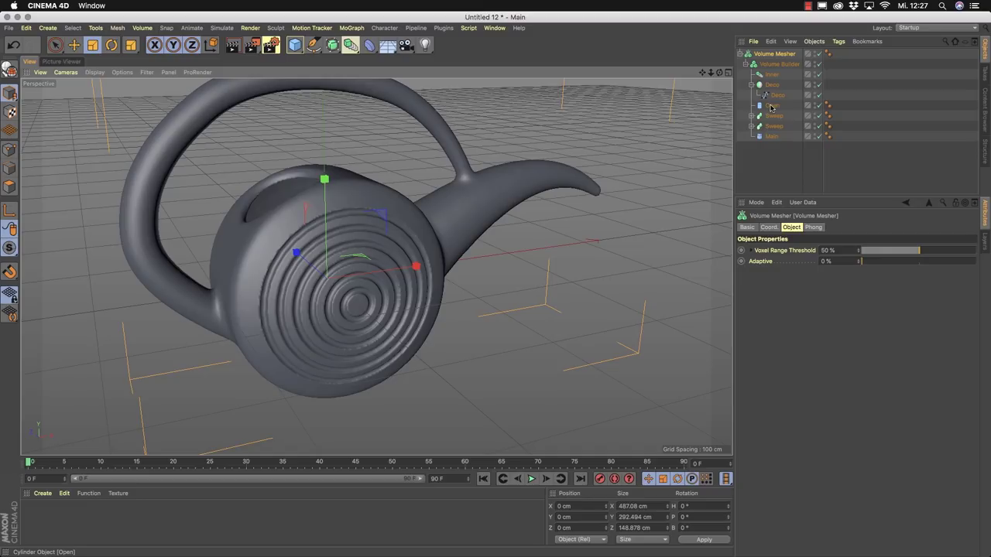
# Select the Volume Builder to show its object properties.
pyautogui.click(782, 64)
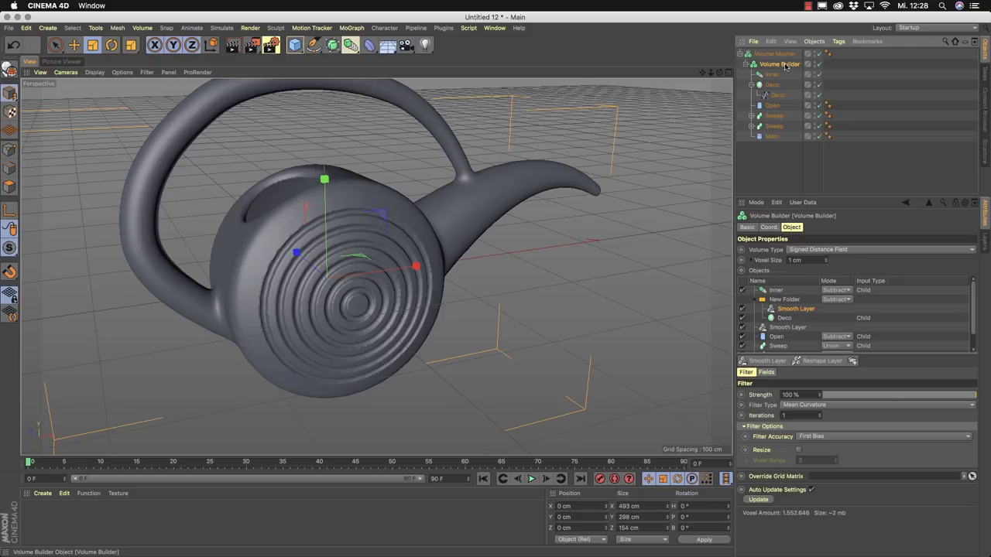